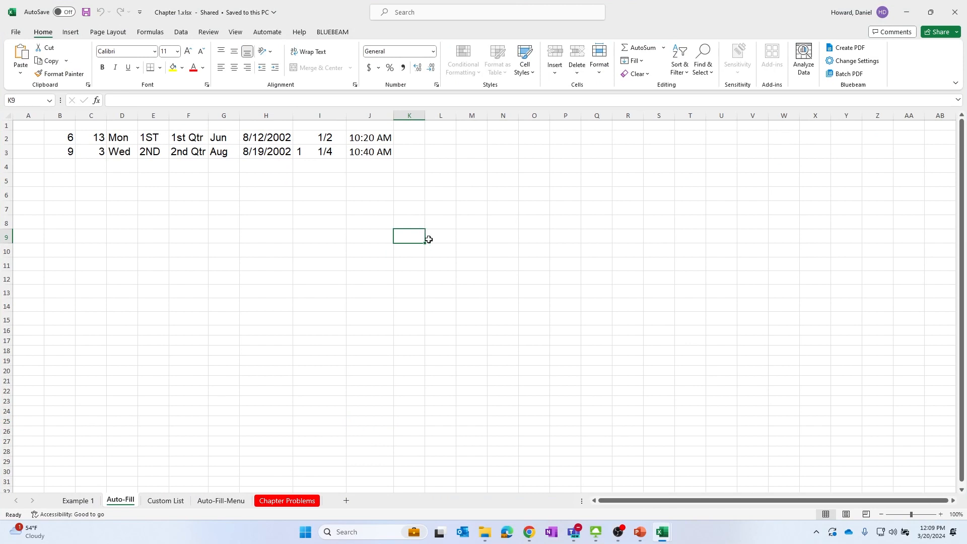
scroll(428, 239, up, 3)
click(103, 151)
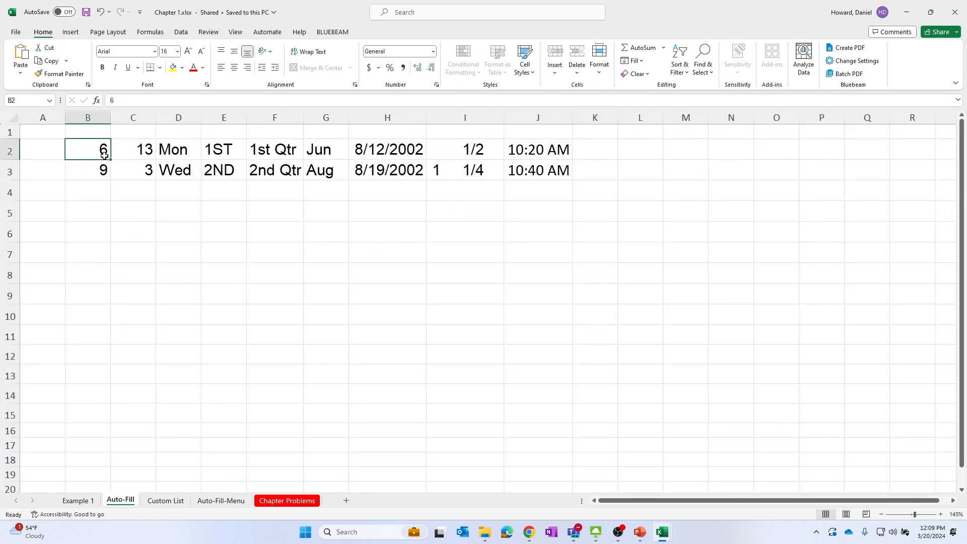
click(91, 205)
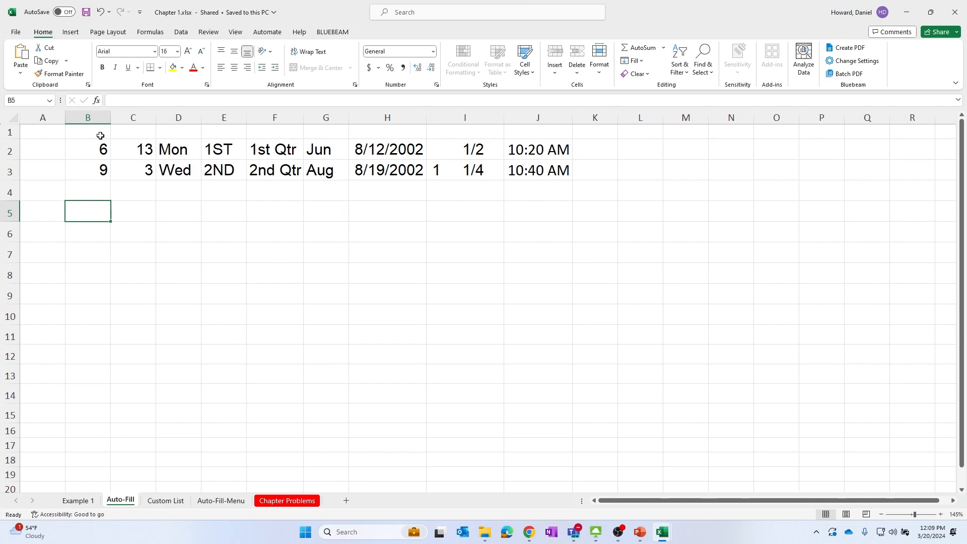
click(682, 174)
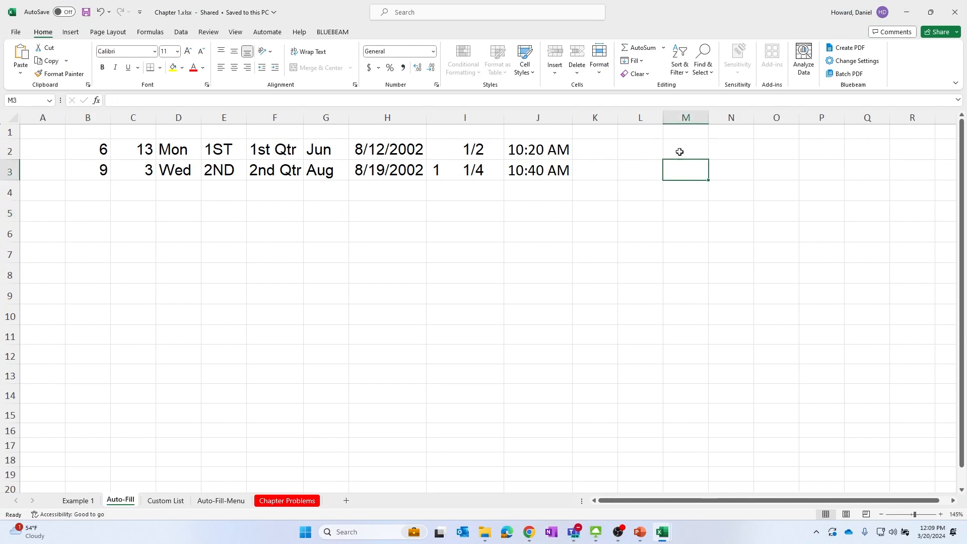
text(3)
key(Return)
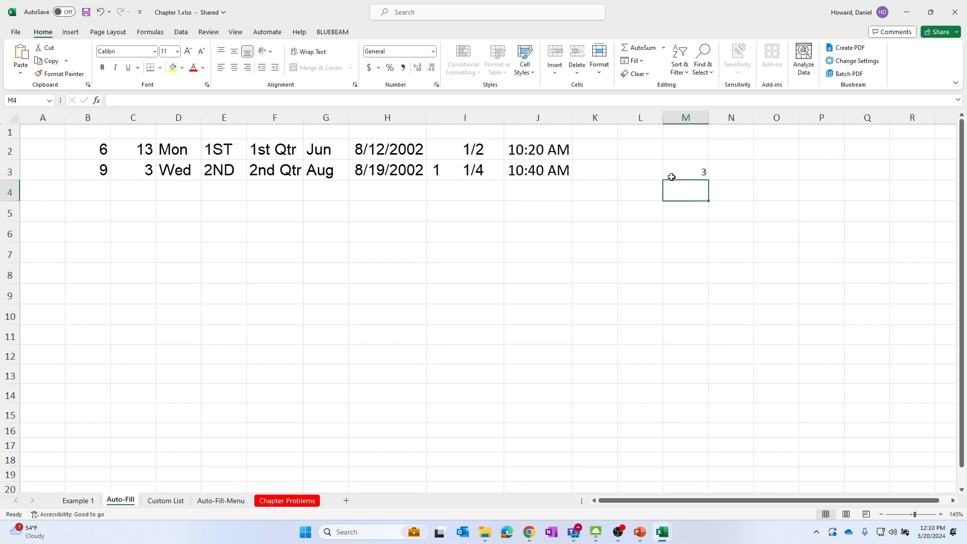
click(671, 177)
drag(709, 181, 710, 461)
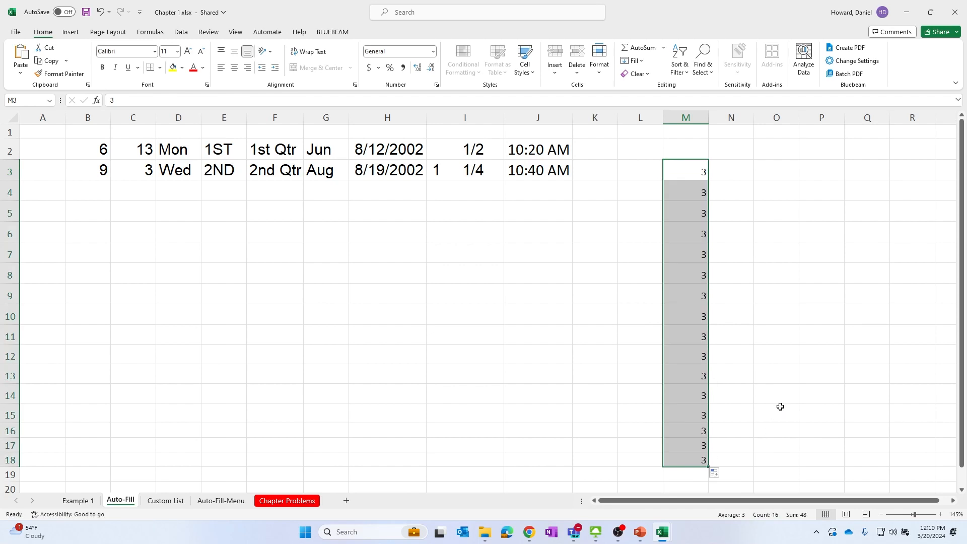
key(ctrl+z)
key(Delete)
click(732, 278)
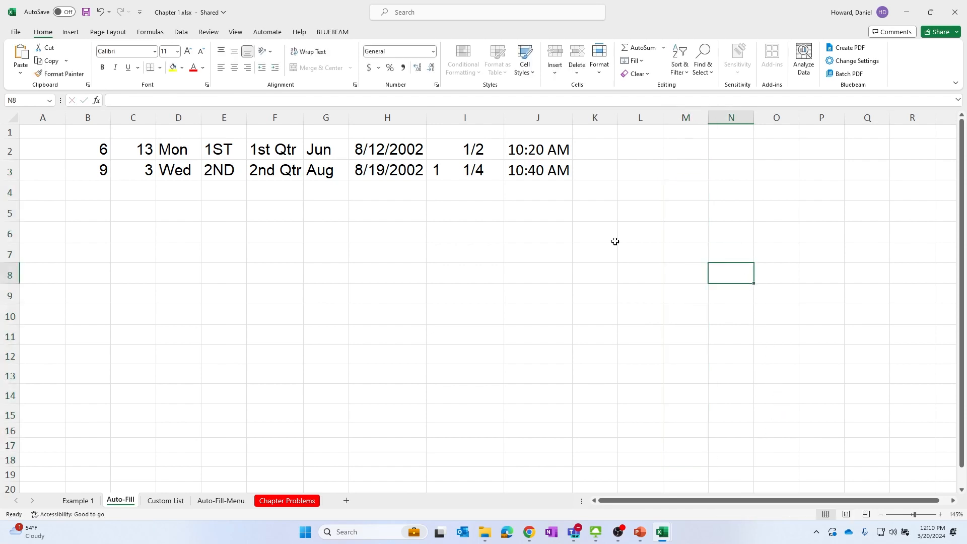
Extend the 6, 9 number series in column B down to row 15 with AutoFill
drag(82, 156, 87, 168)
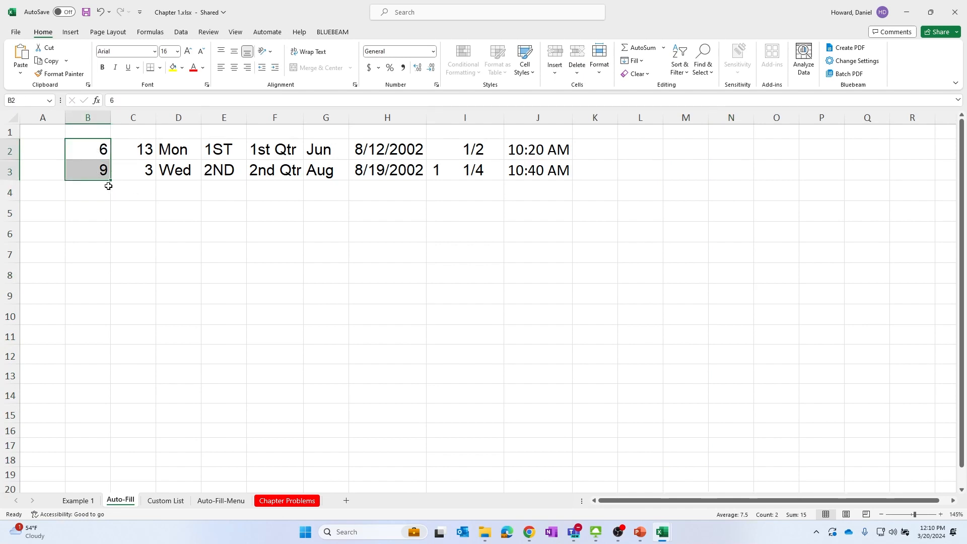
drag(112, 180, 112, 423)
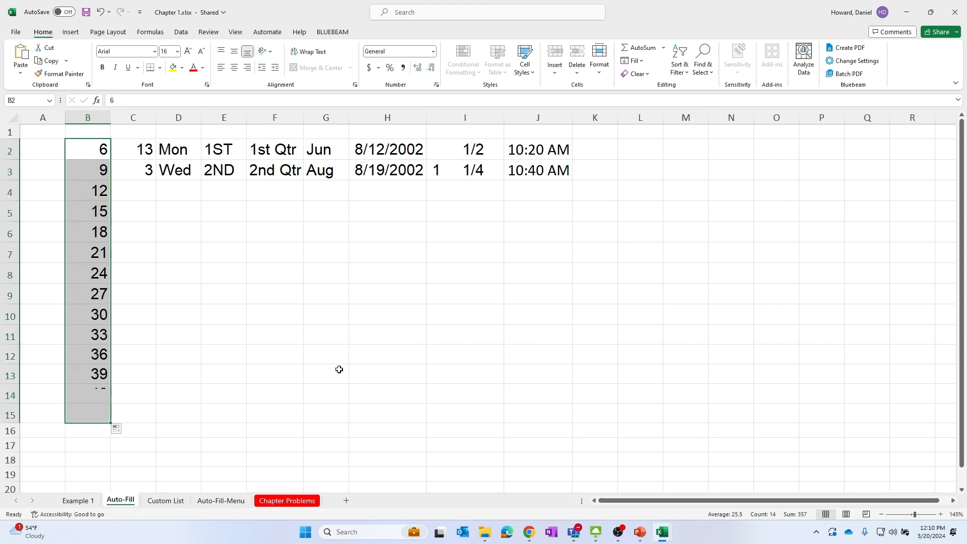
click(367, 367)
click(91, 186)
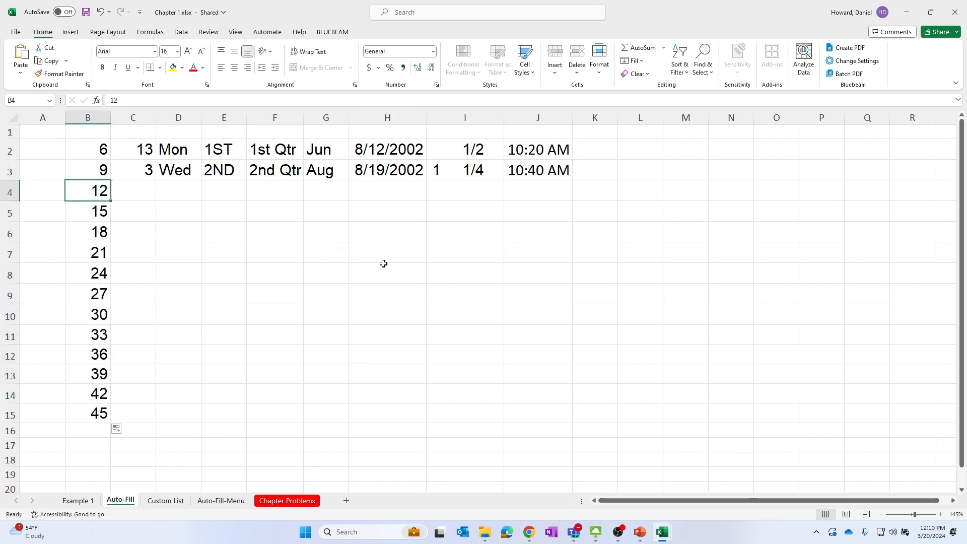
click(383, 264)
Extend the 13, 3 series in column C down to row 15 with AutoFill
drag(134, 149, 134, 171)
drag(156, 180, 159, 422)
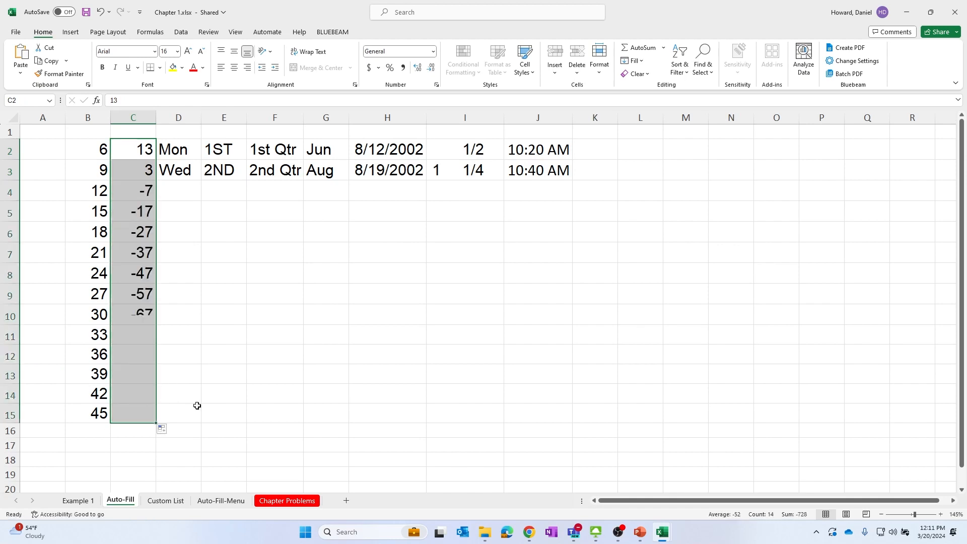
click(177, 154)
click(202, 228)
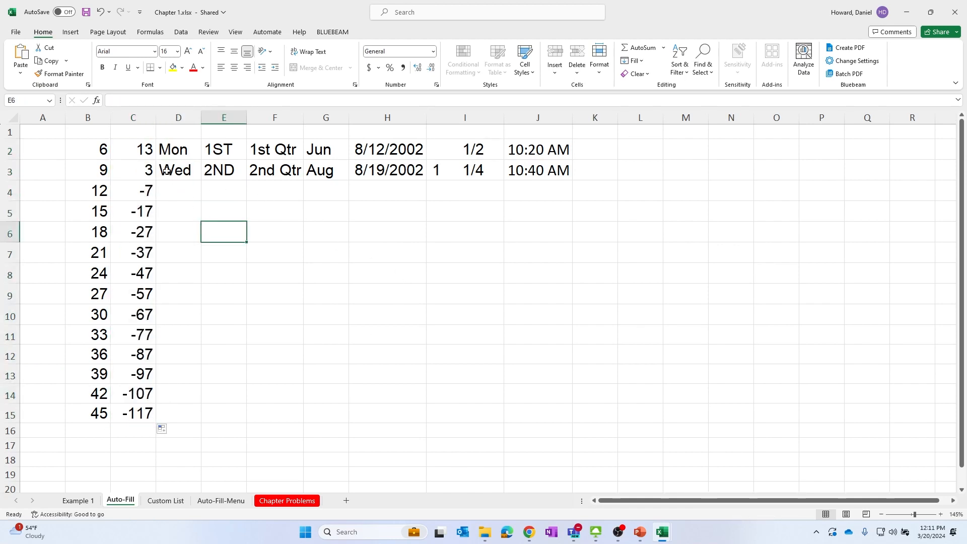
Extend the 1/2, 1 1/4 fraction series in column I down to row 16 with AutoFill
click(166, 148)
click(190, 171)
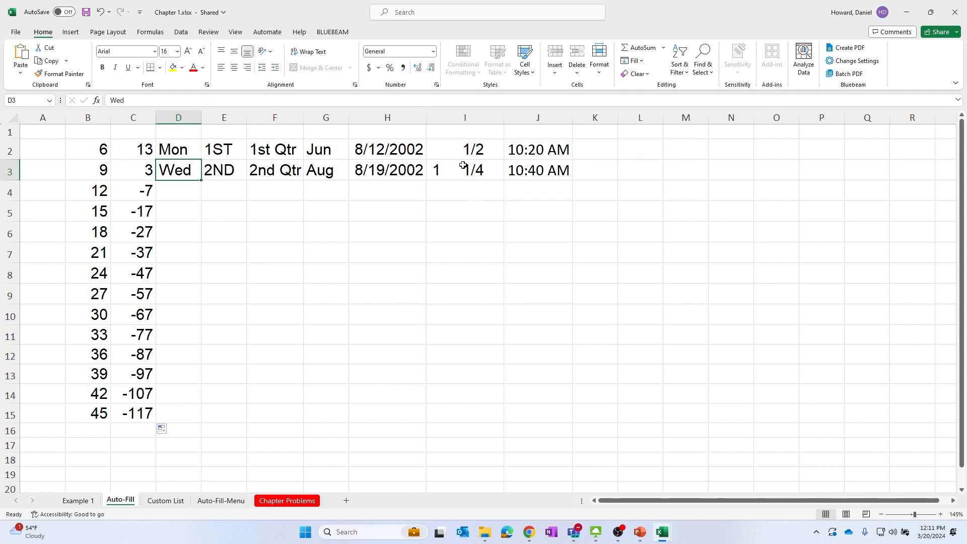
click(479, 170)
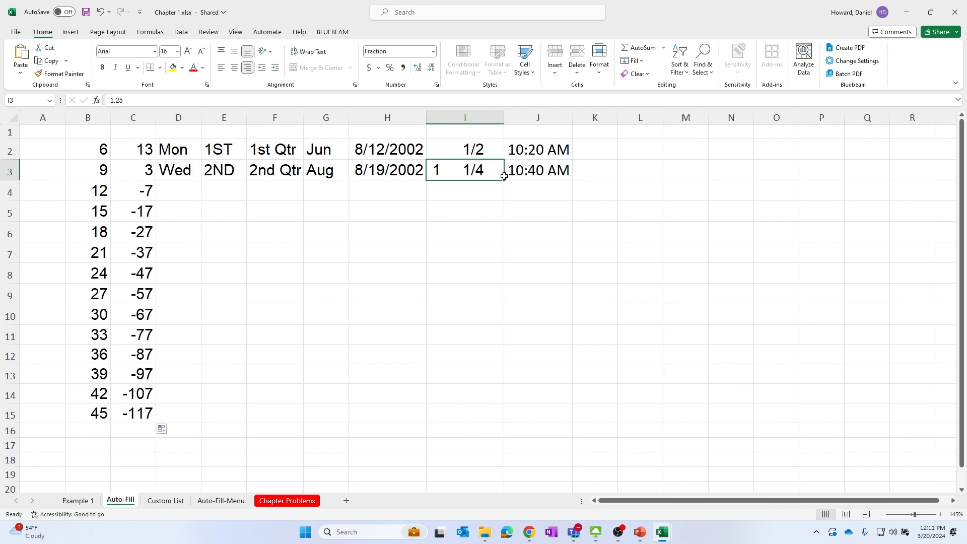
drag(492, 148, 504, 441)
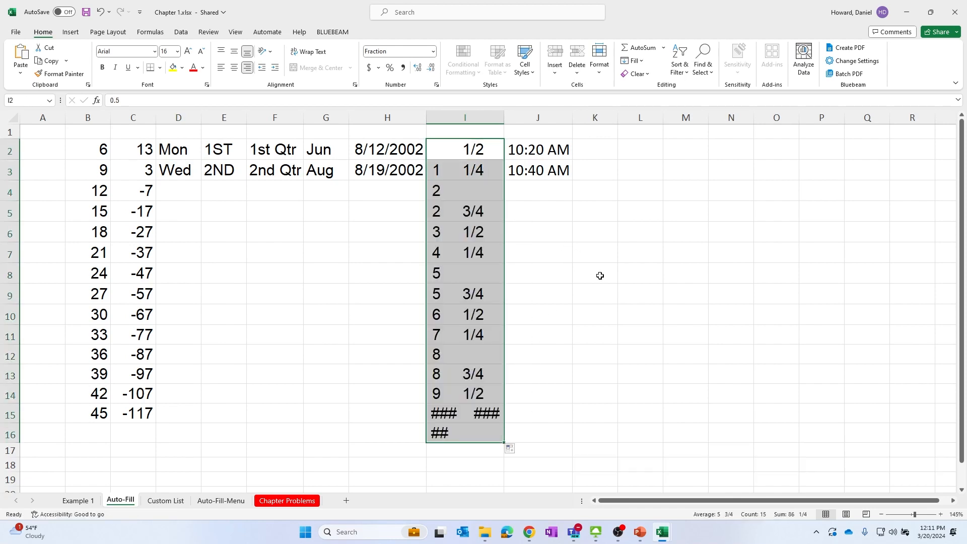
click(577, 407)
click(491, 409)
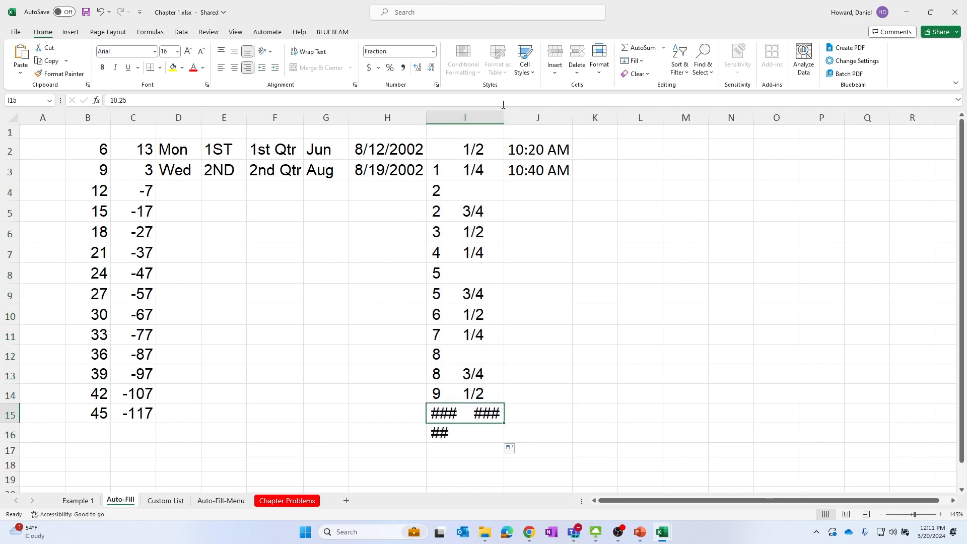
drag(469, 117, 529, 119)
drag(631, 189, 633, 211)
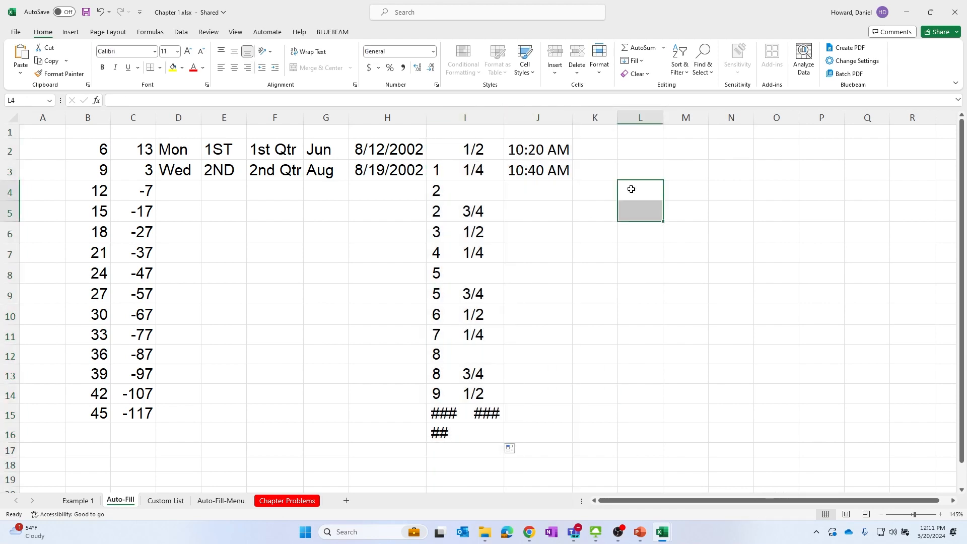
click(571, 255)
click(290, 243)
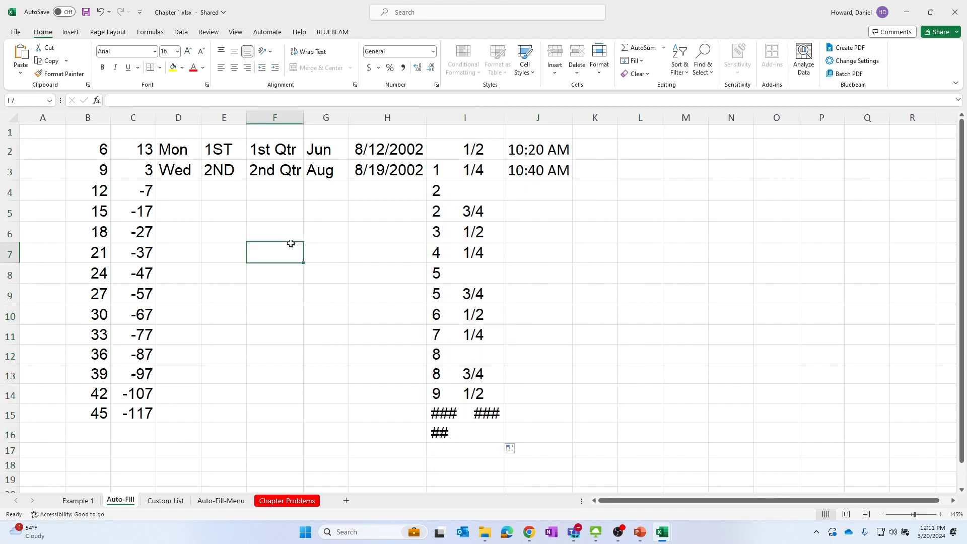
click(256, 170)
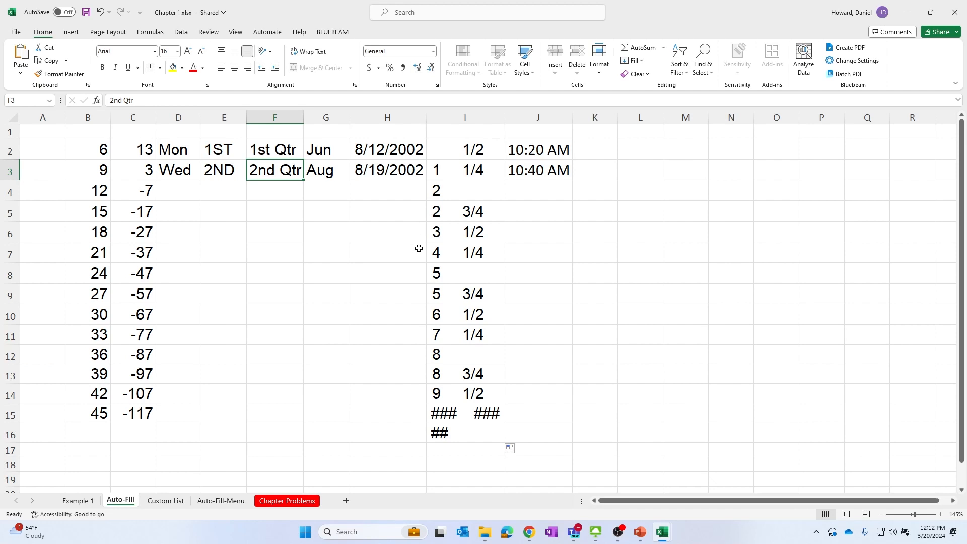
Open the Edit Custom Lists dialog from the Advanced section of Excel Options
click(15, 33)
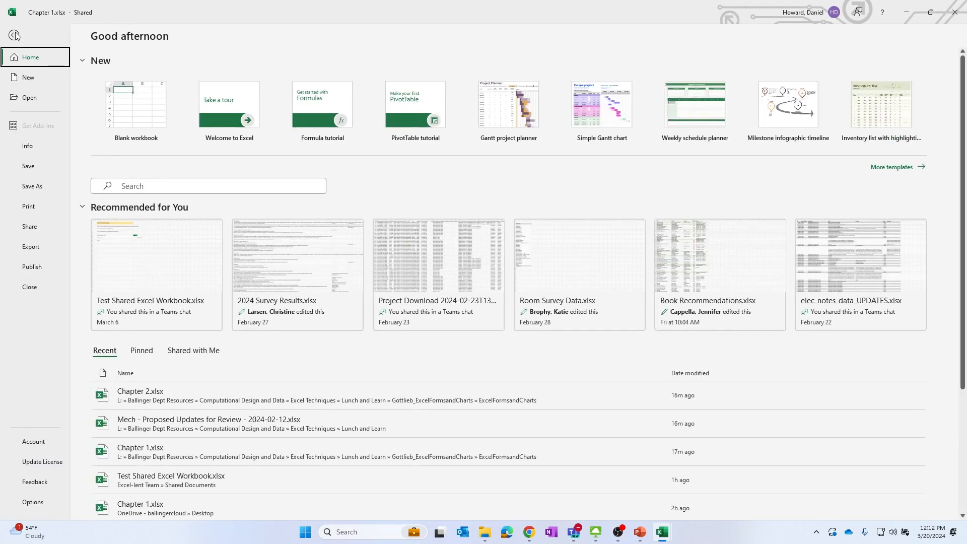
click(33, 502)
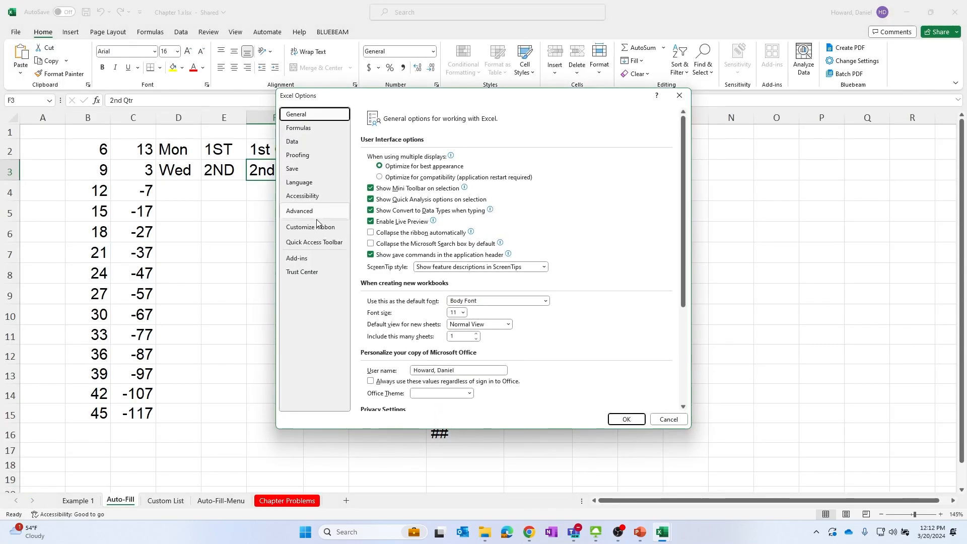
click(323, 212)
scroll(529, 287, down, 20)
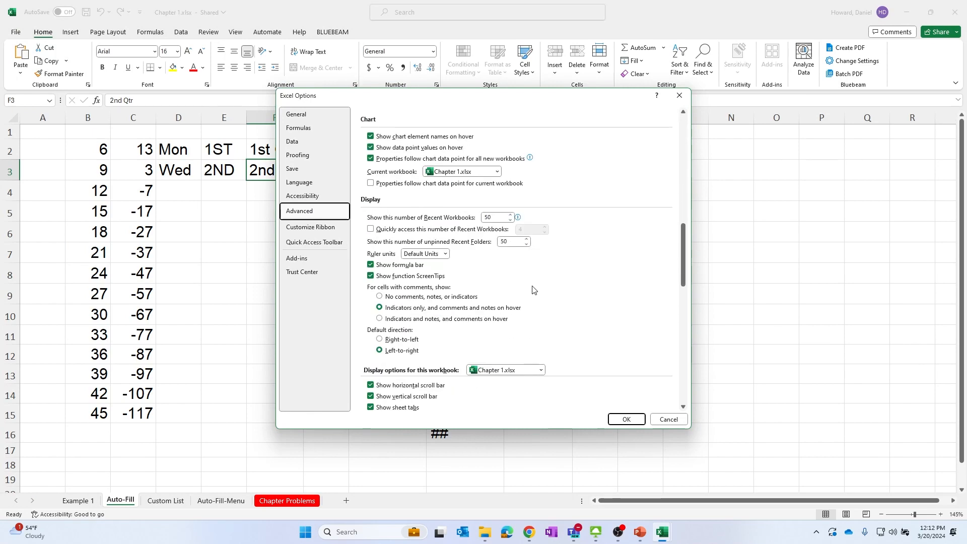
scroll(524, 300, down, 5)
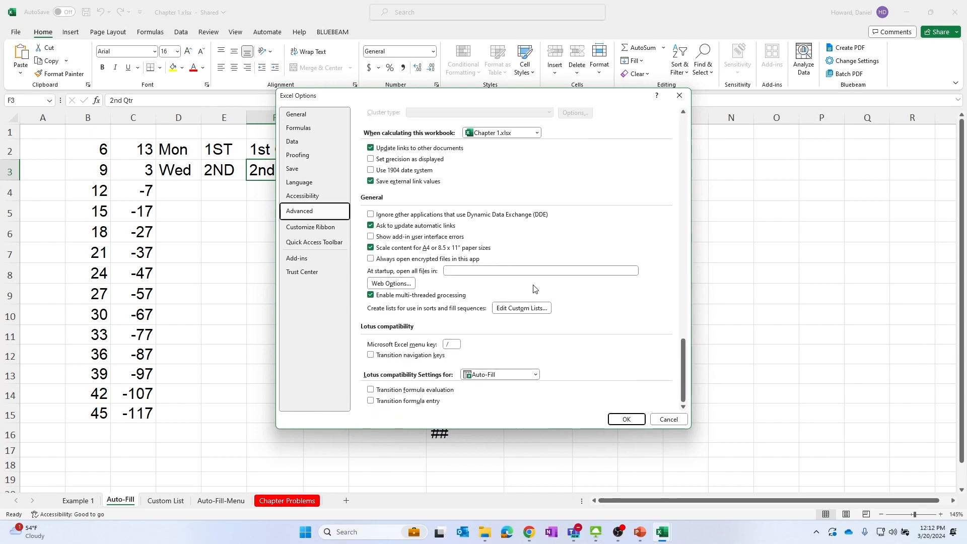
click(527, 311)
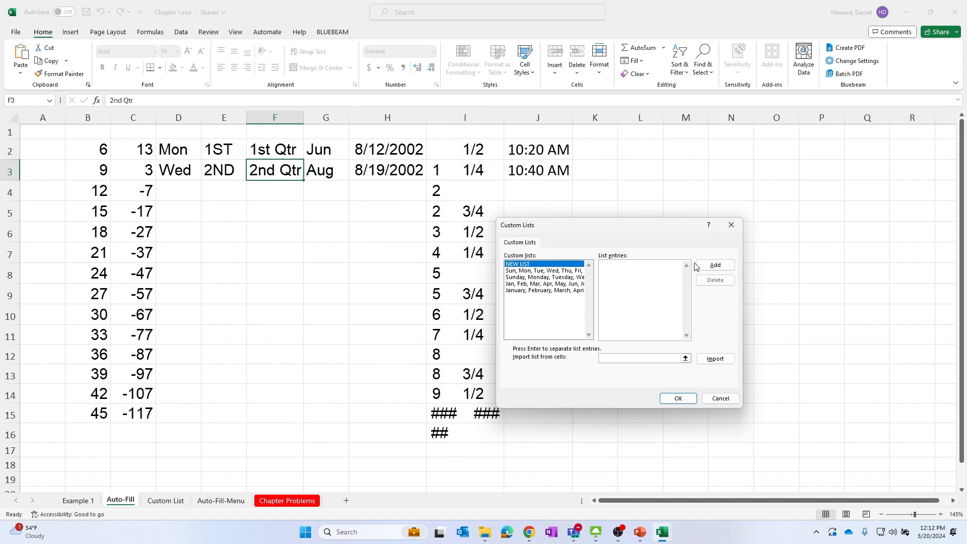
Create a new custom list of four first names, add it, and close both dialogs
key(Caps_Lock)
text(DA)
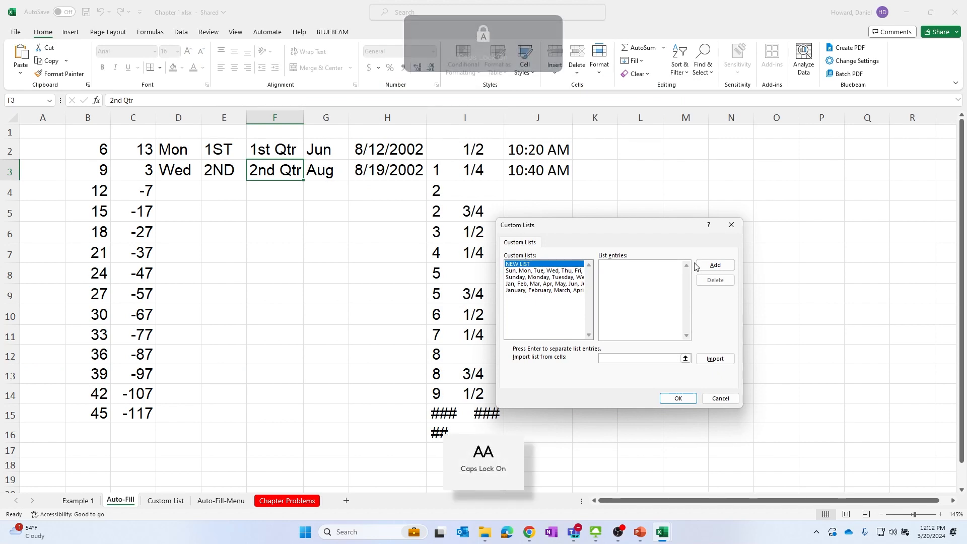
key(BackSpace)
key(Caps_Lock)
text(da)
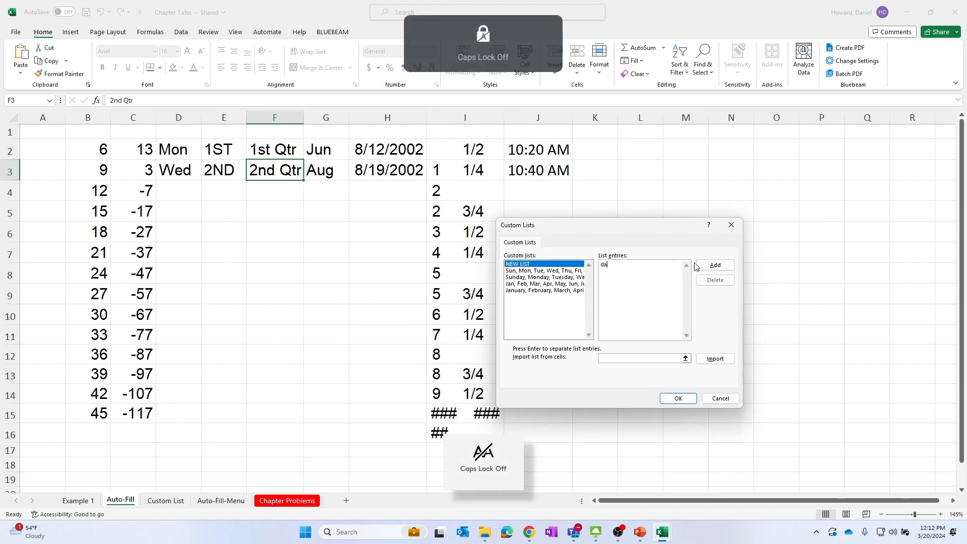
text(n)
key(BackSpace)
key(BackSpace)
key(BackSpace)
text(Dan)
key(Return)
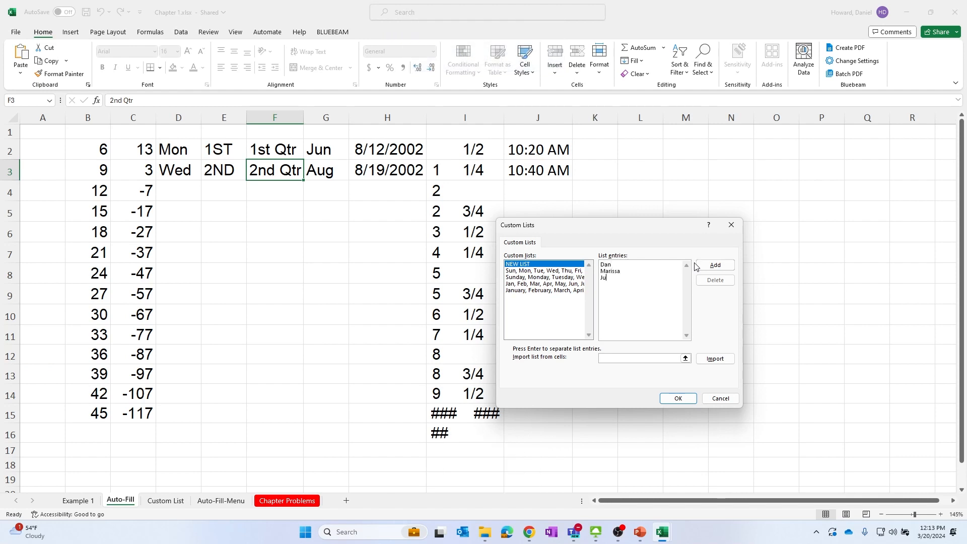
text(am)
click(721, 266)
click(679, 398)
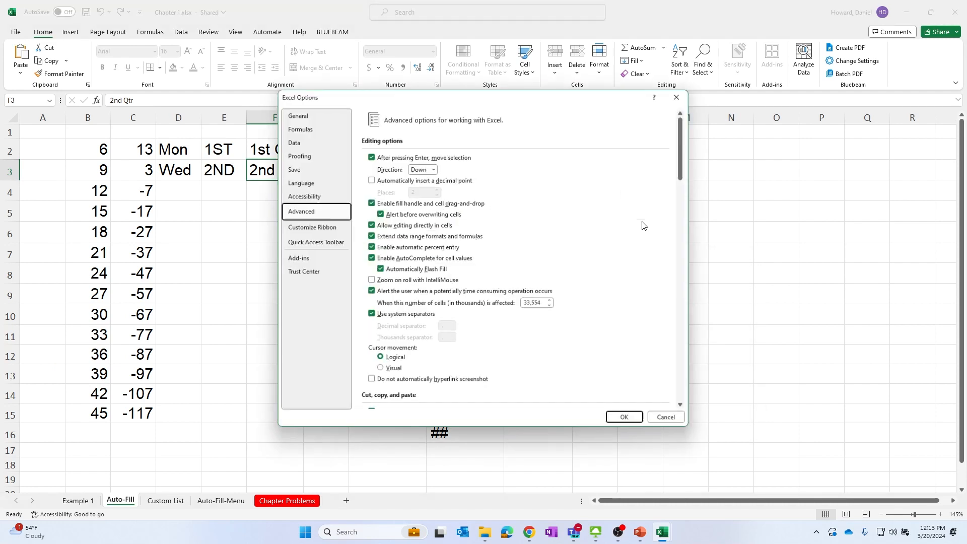
click(619, 411)
Enter the custom list's first name in cell K2
click(600, 149)
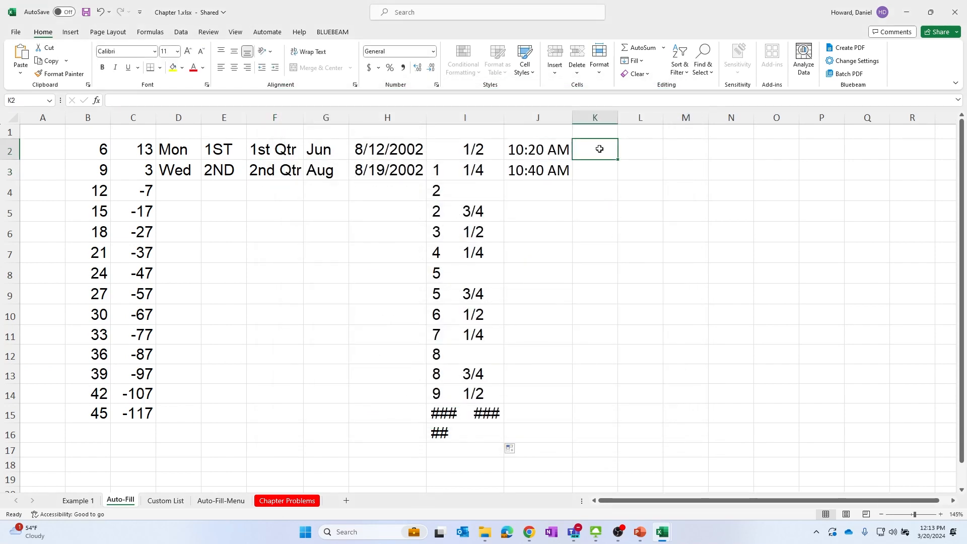
text(Dan)
key(Return)
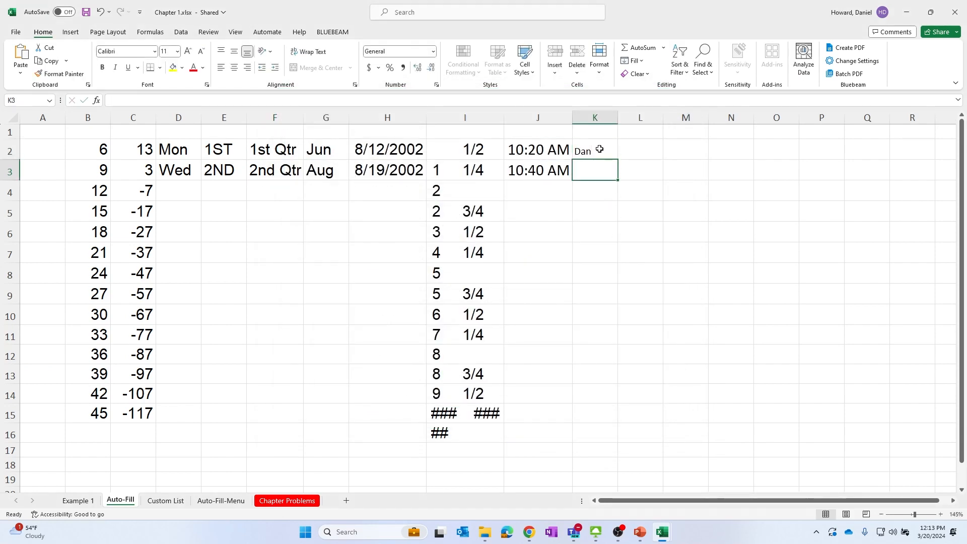
Fill the name down column K to row 9 using the custom list, then undo the fill
click(600, 148)
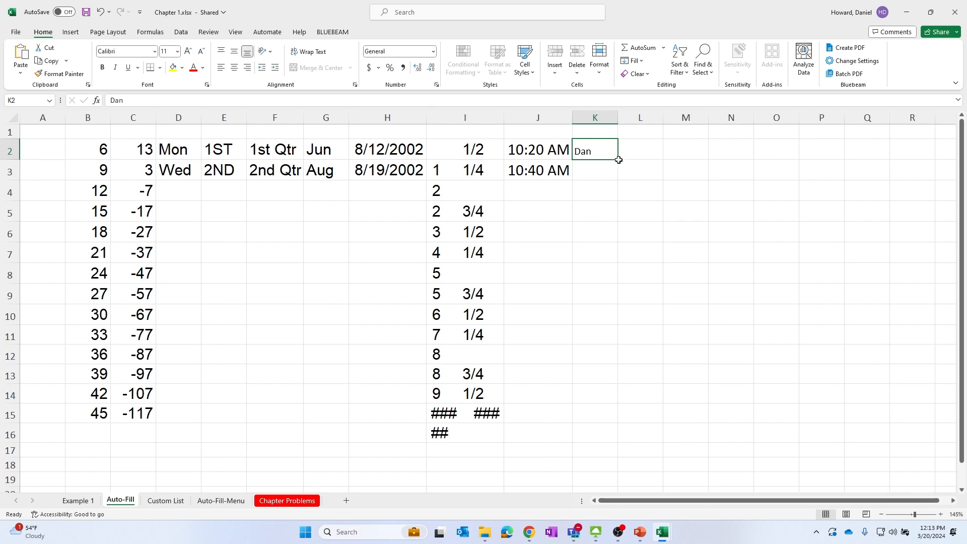
drag(619, 159, 609, 302)
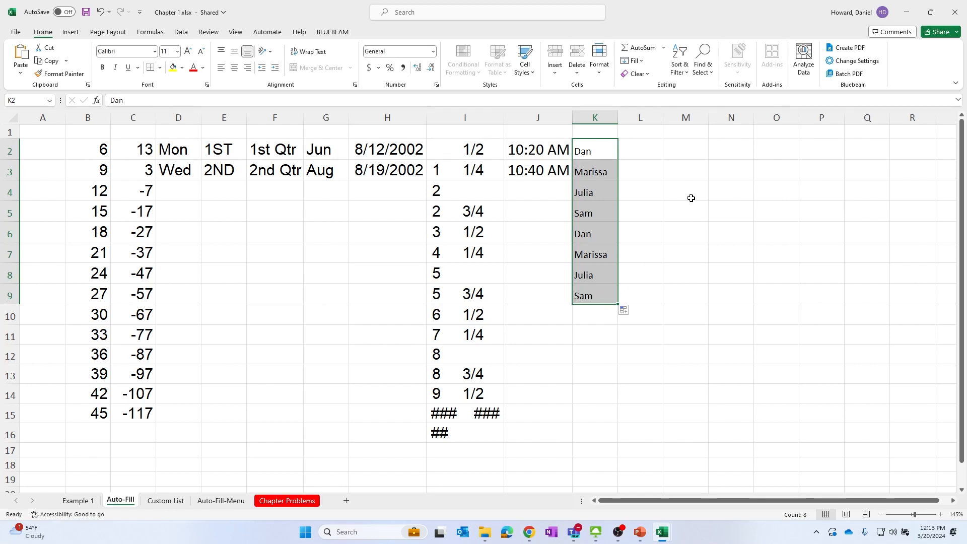
click(726, 210)
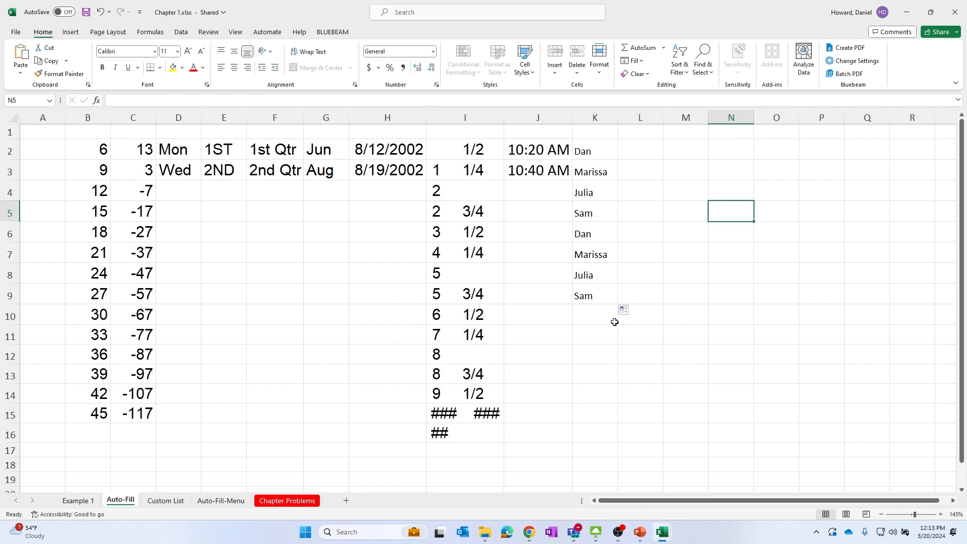
click(675, 299)
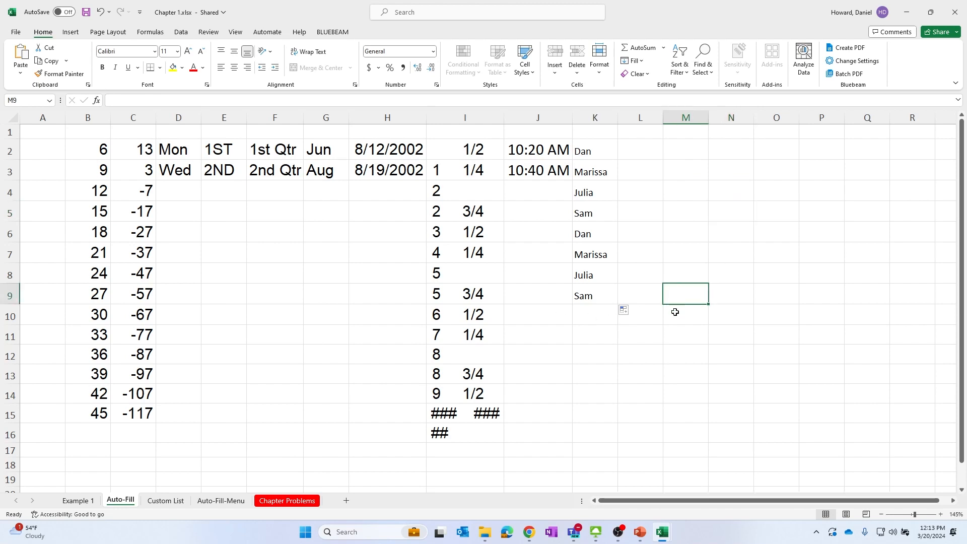
key(ctrl+z)
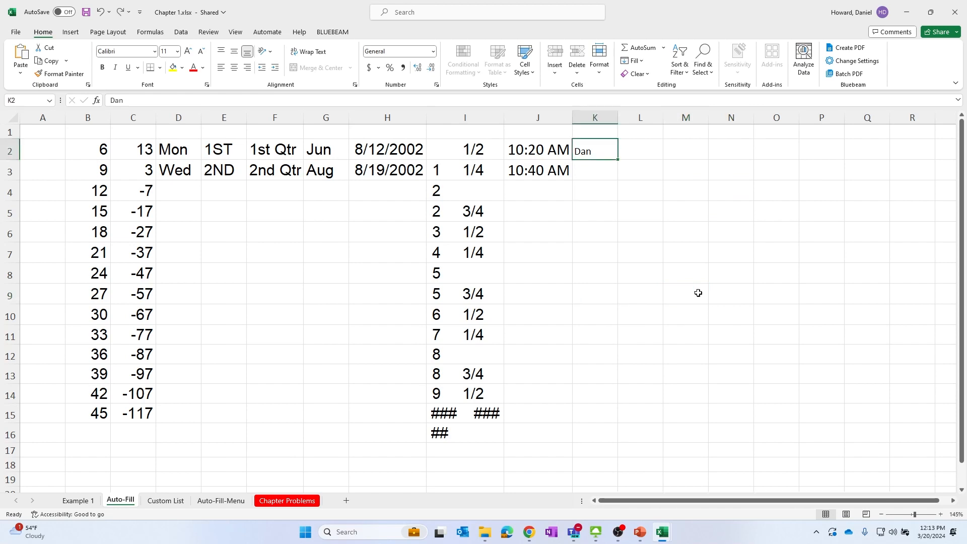
click(531, 153)
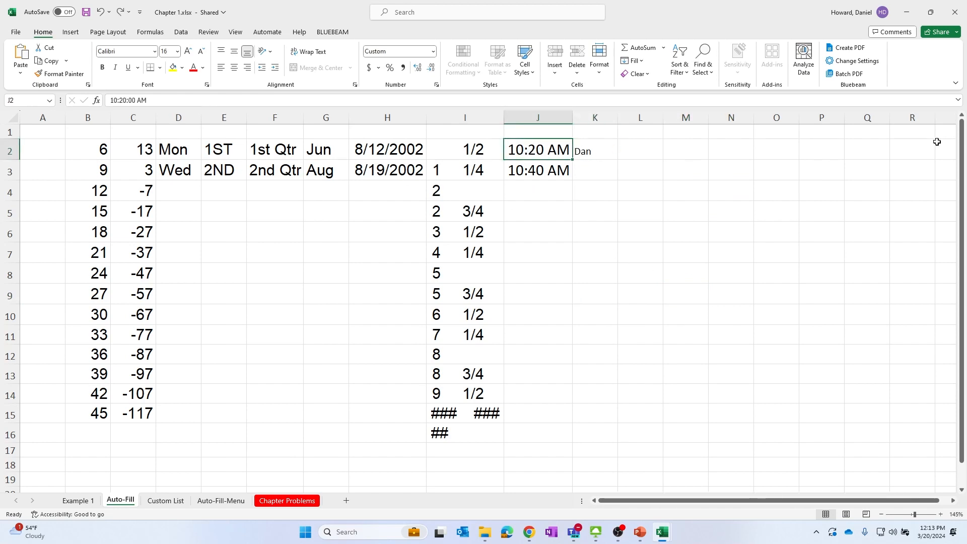
Fill the day, ordinal, quarter, month and date series in D2:H3 down to row 15, then undo the fill
drag(191, 149, 417, 412)
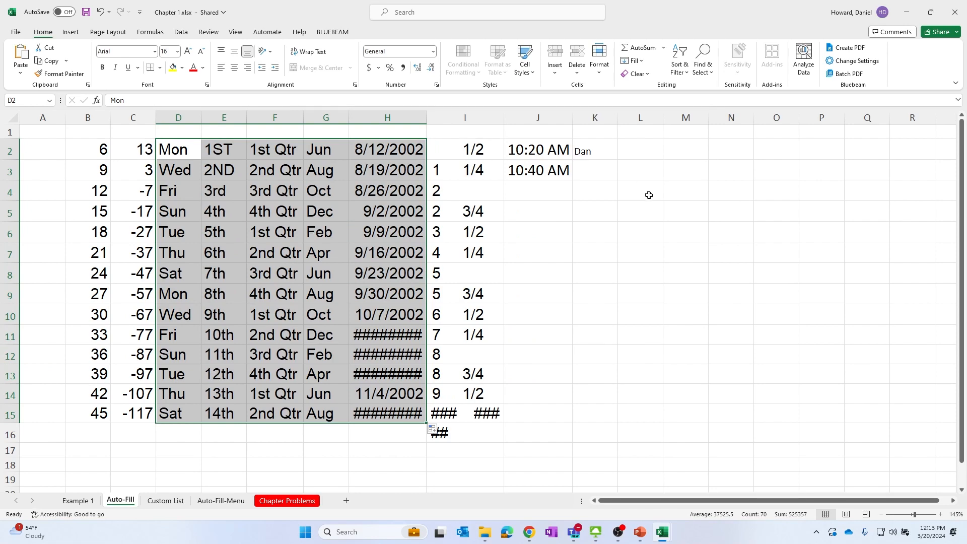
click(634, 211)
key(ctrl+z)
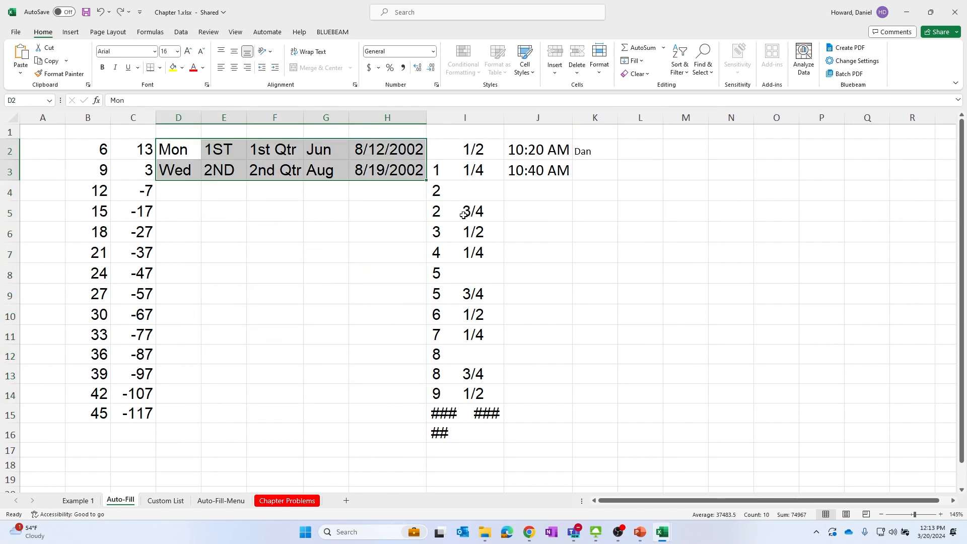
Fill 1ST and 2ND from E2:E3 down column E to row 15 using the Copy Cells fill option
click(272, 218)
drag(222, 146, 227, 171)
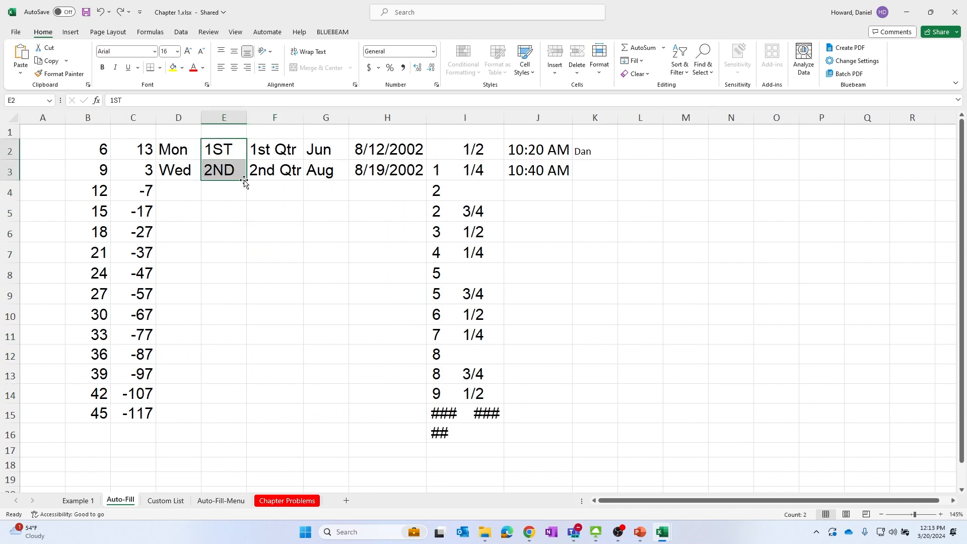
right_click(239, 174)
click(229, 150)
drag(227, 224, 226, 211)
drag(224, 151, 239, 177)
right_click(247, 180)
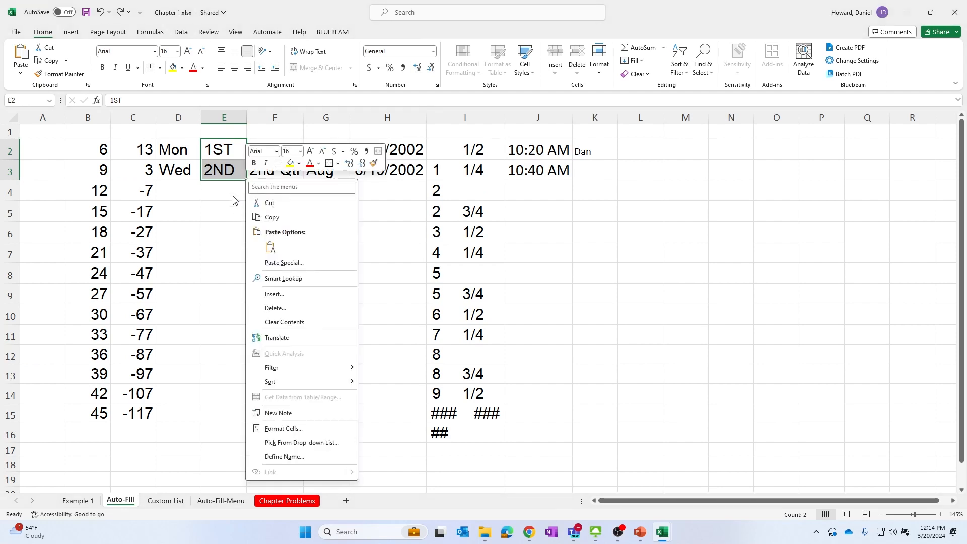
key(Escape)
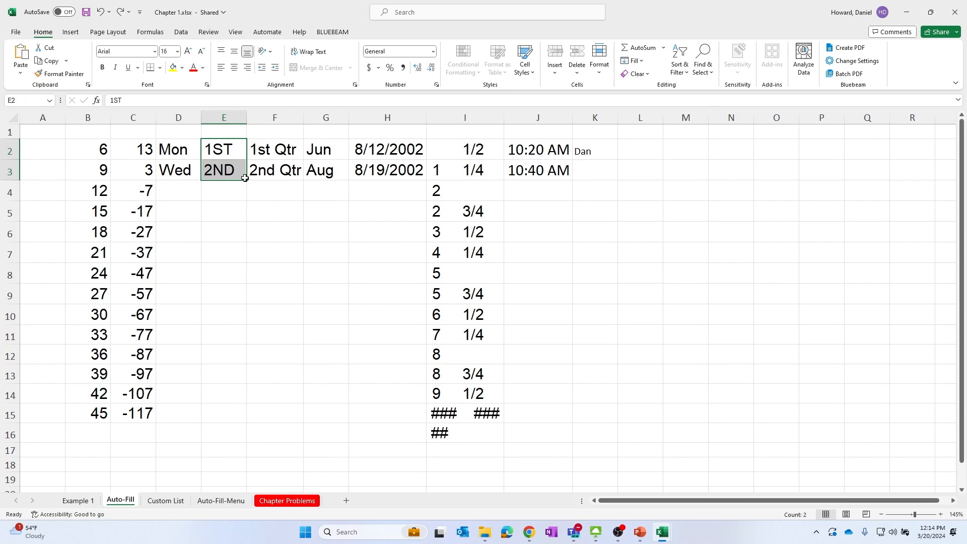
drag(247, 183, 229, 413)
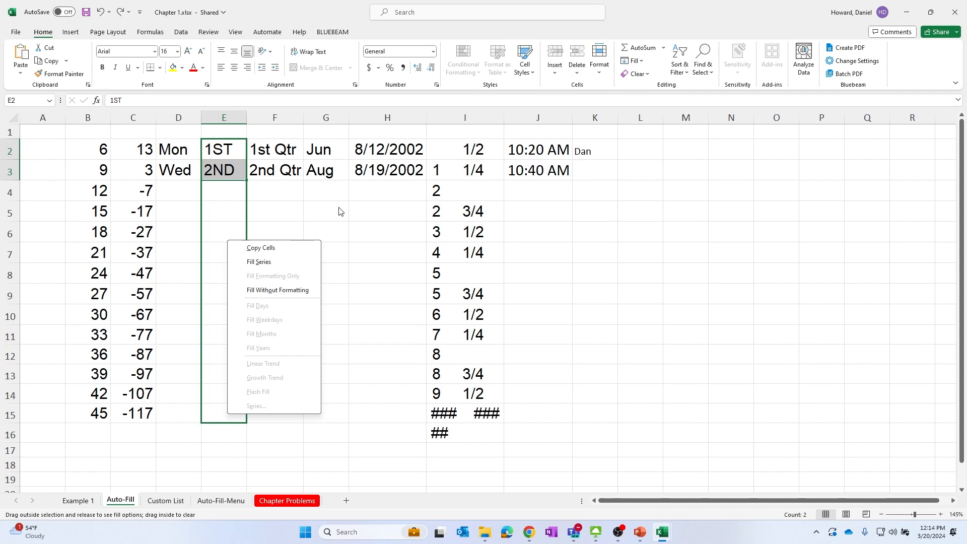
click(261, 248)
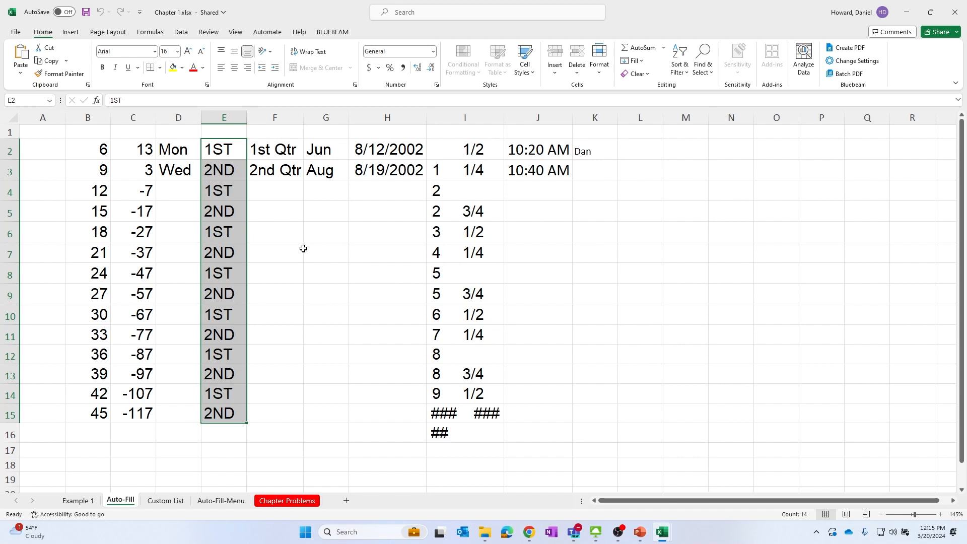
Adjust the width of column I by hand, then autofit it to its contents
click(512, 278)
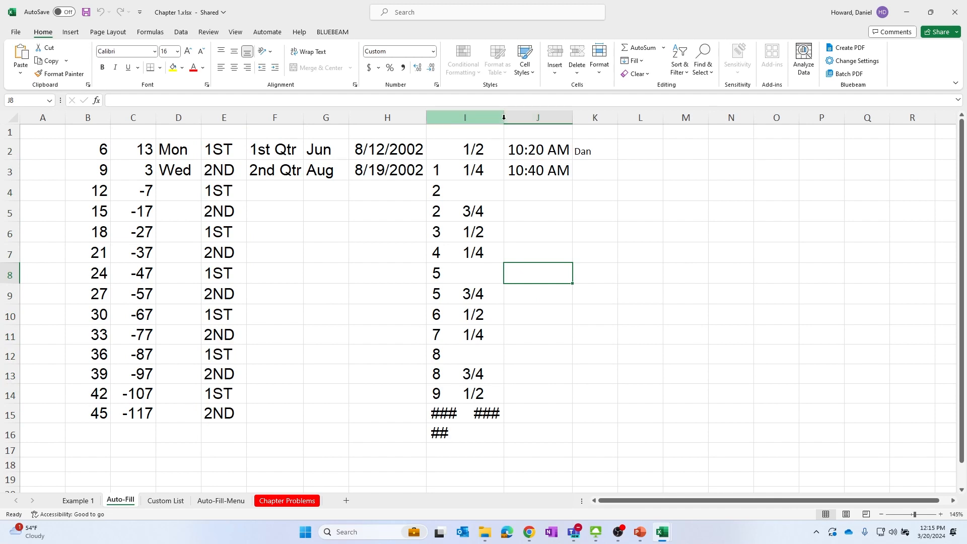
drag(505, 114, 549, 120)
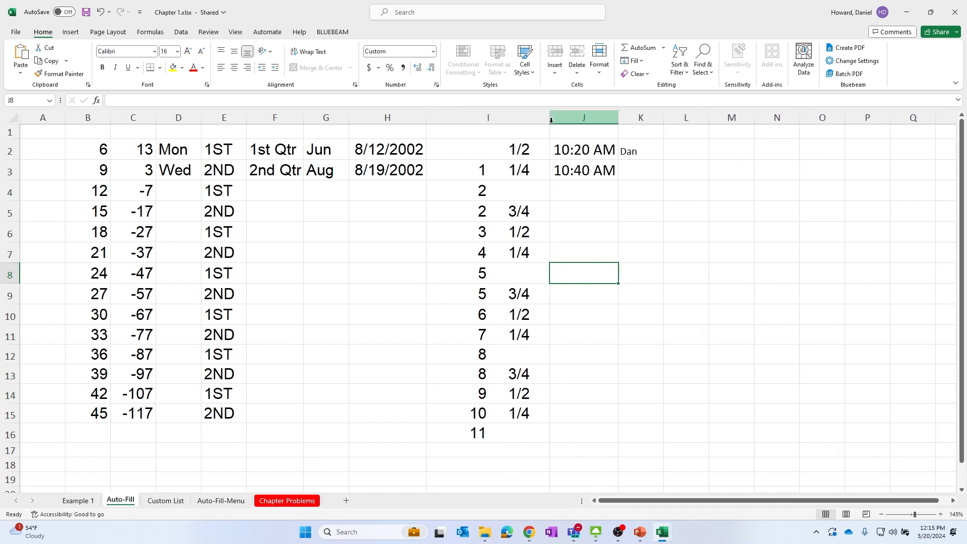
click(549, 120)
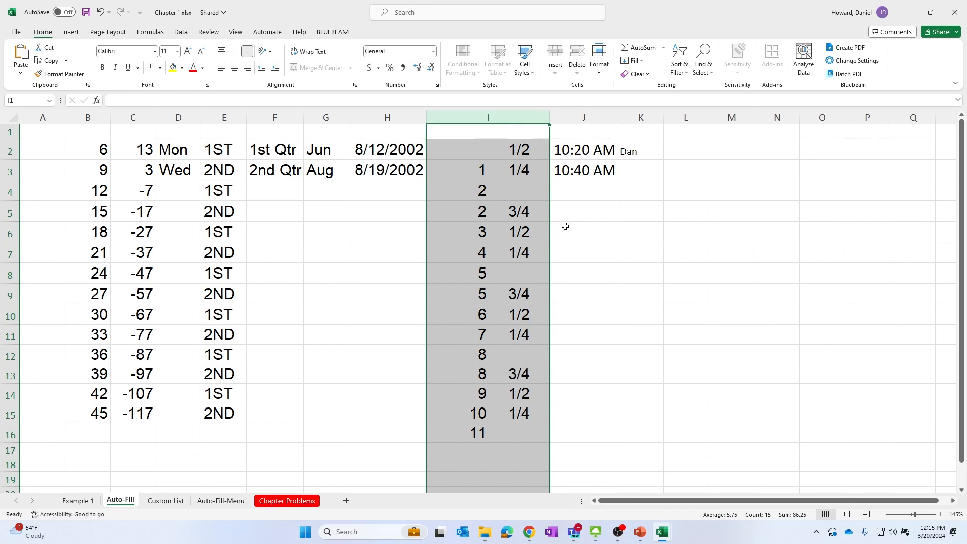
click(566, 226)
drag(551, 115, 490, 117)
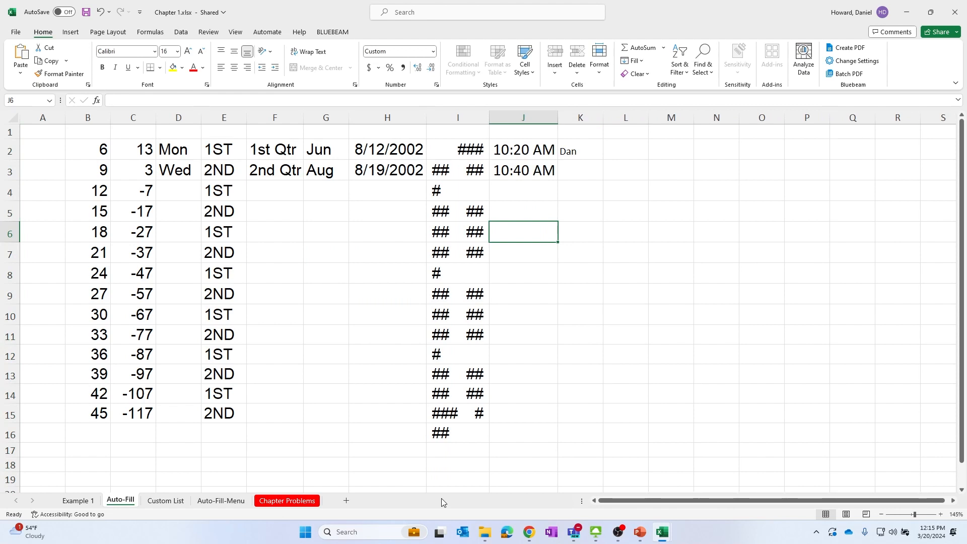
double_click(488, 114)
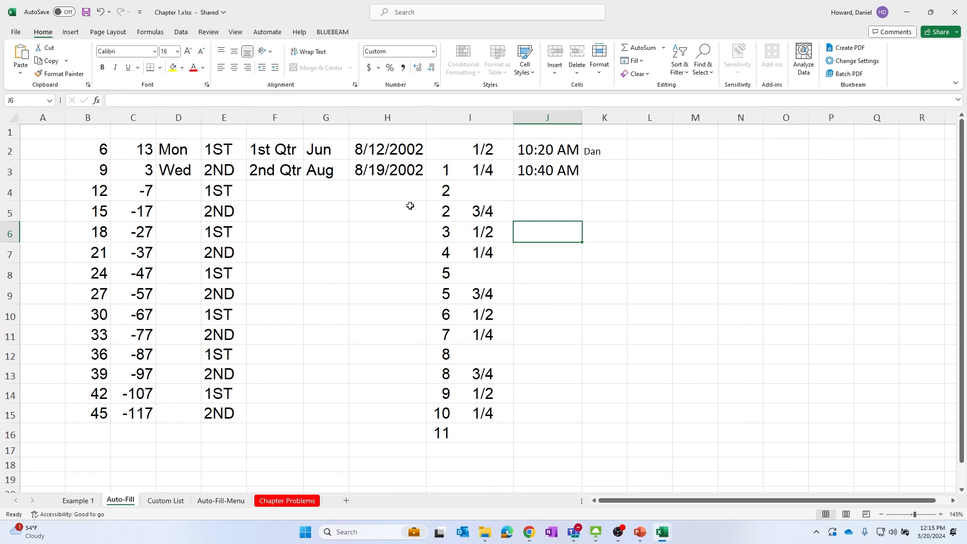
Enter a bullet character • in cell E7
click(477, 255)
click(228, 255)
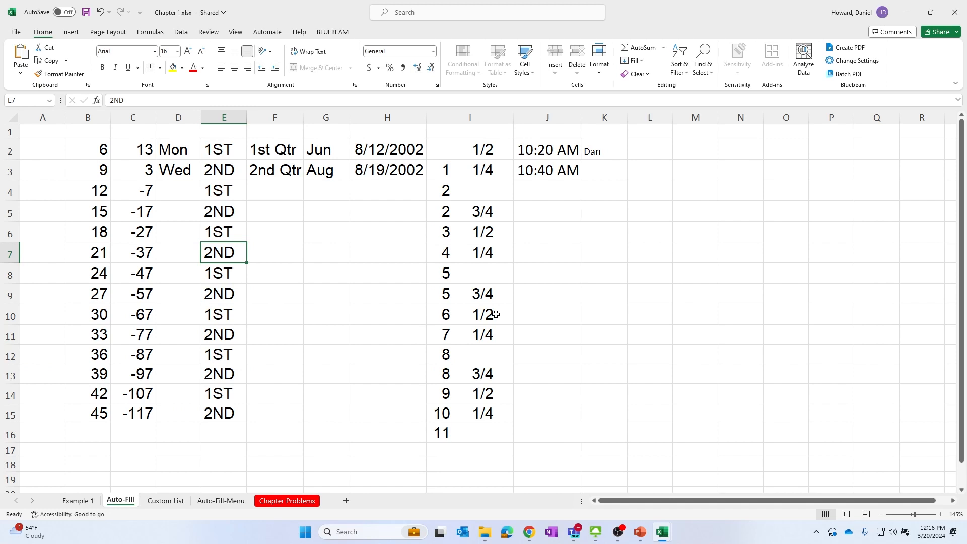
text(•)
key(super)
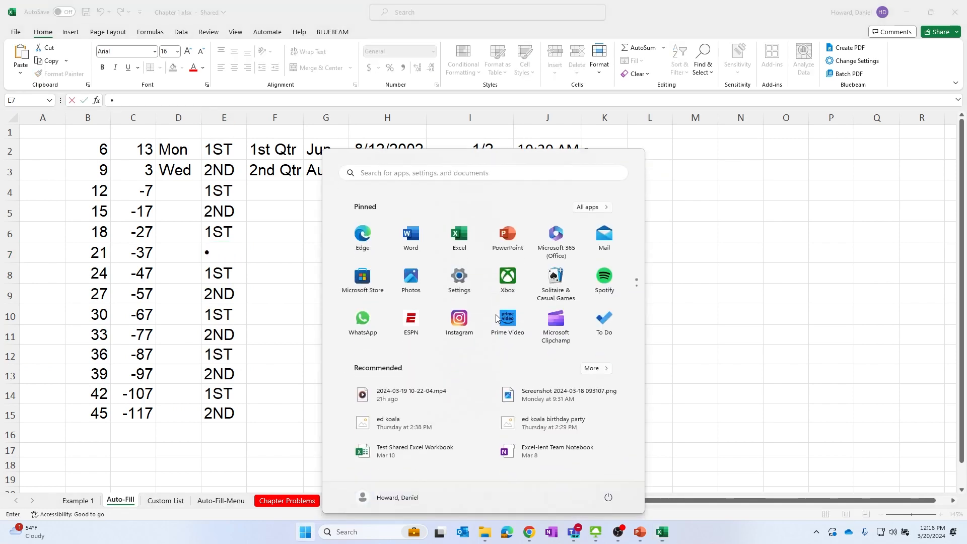
key(Escape)
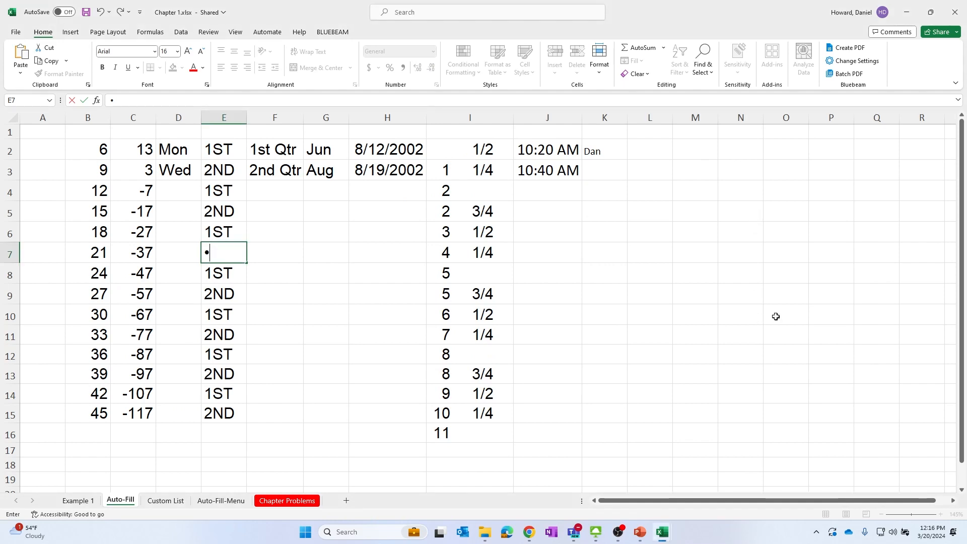
click(640, 327)
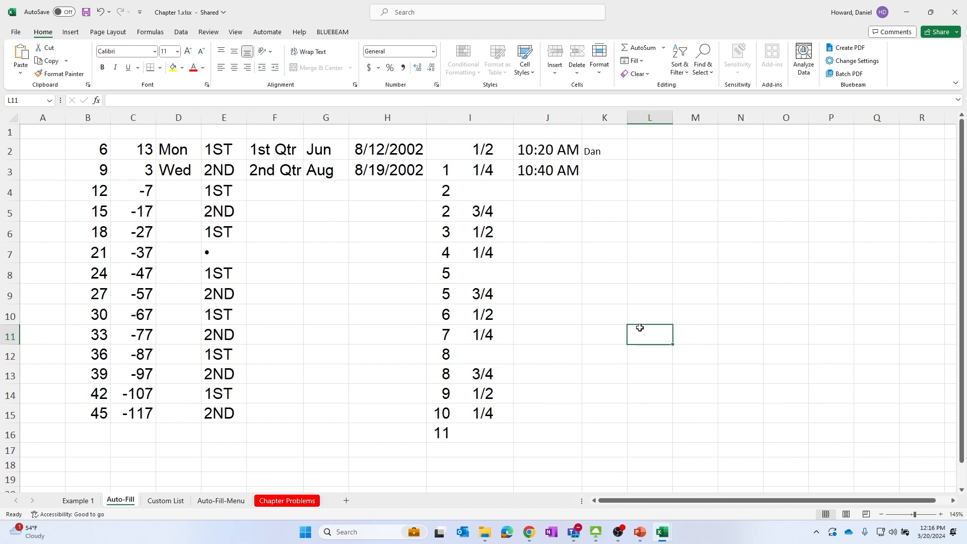
Jump between the edges of the data region in every direction from cells in columns B, E and I
click(597, 282)
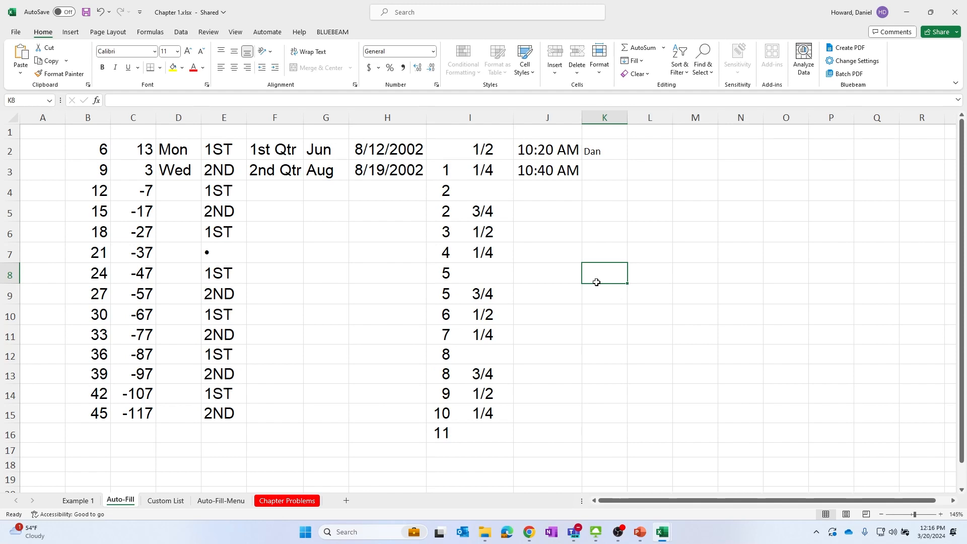
click(135, 195)
click(228, 333)
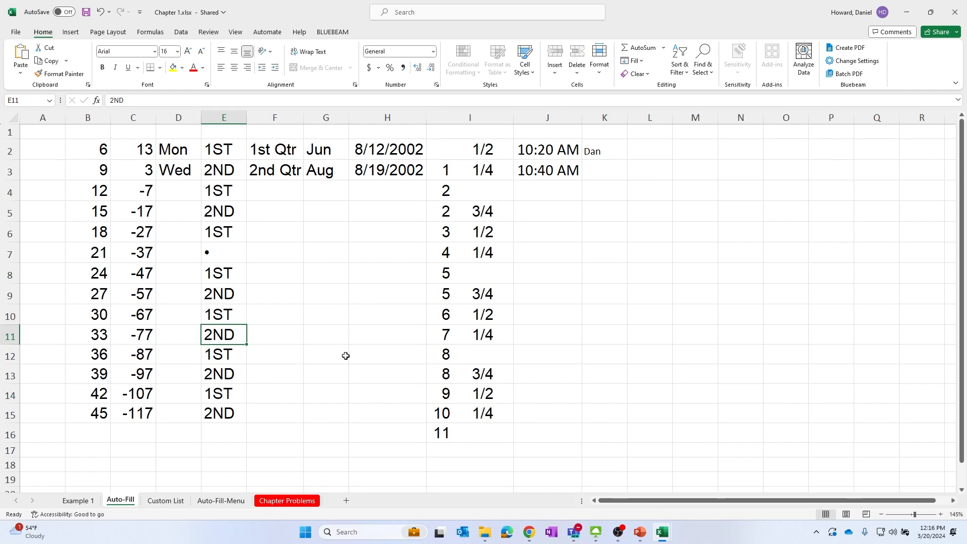
key(ctrl+Left)
key(ctrl+Left)
key(ctrl+Right)
key(ctrl+Right)
key(ctrl+Right)
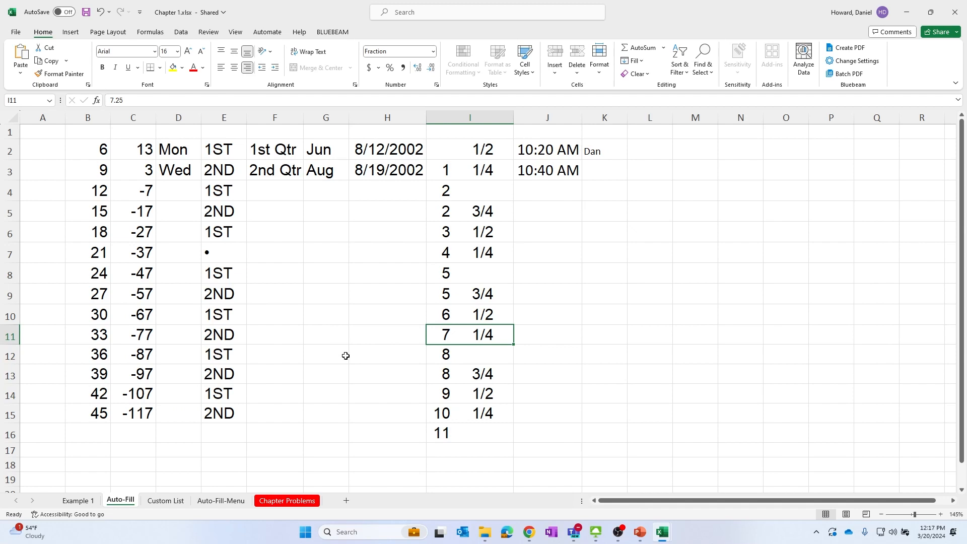
key(ctrl+Up)
key(ctrl+Left)
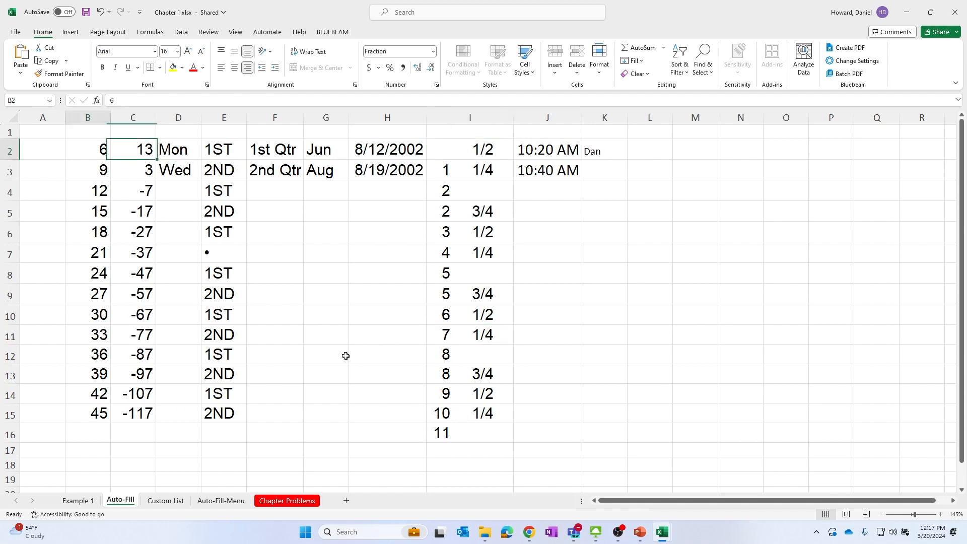
key(ctrl+Right)
key(ctrl+Left)
key(ctrl+Down)
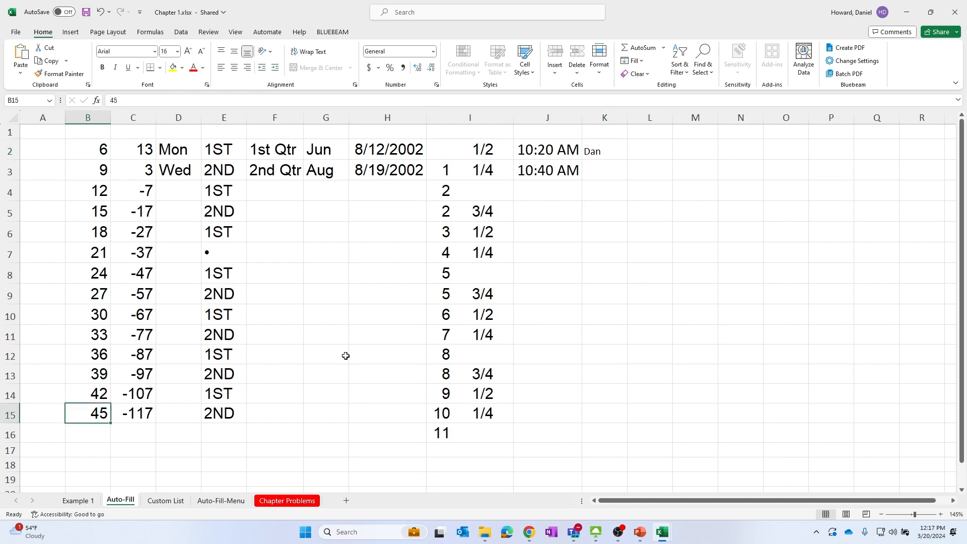
key(Up)
key(Up)
key(Up)
key(Up)
key(Up)
key(ctrl+Up)
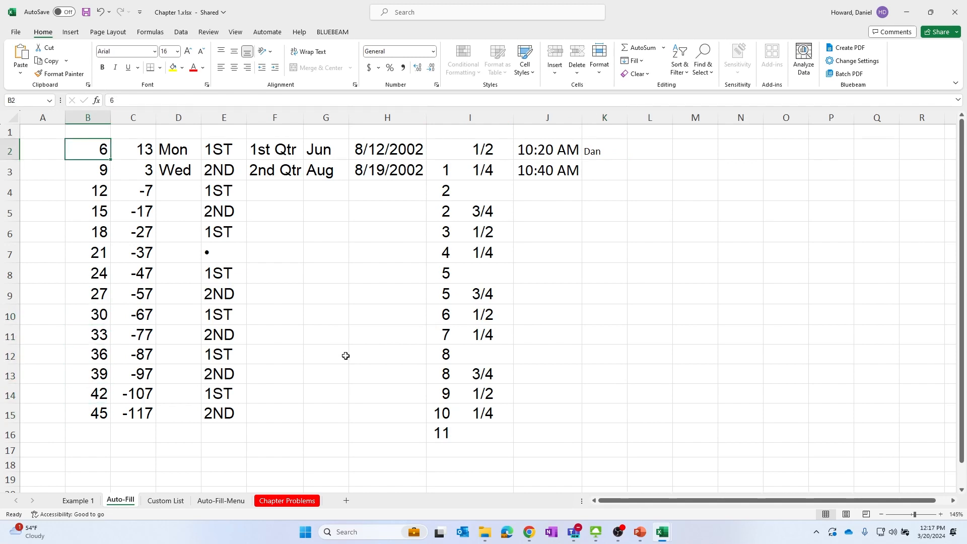
Extend the selection from B2 to the end of the data across and down, then select the whole current region
key(ctrl+shift+Right)
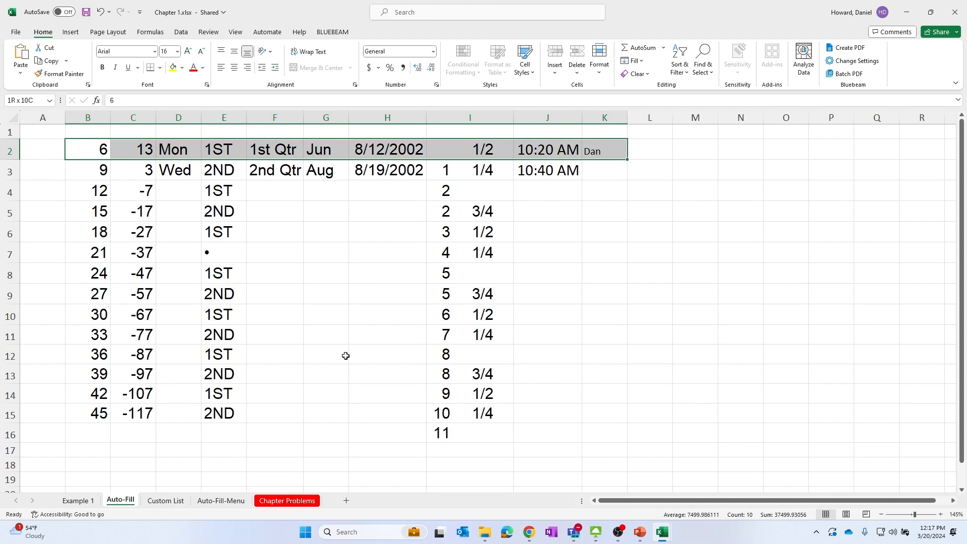
key(ctrl+shift+Down)
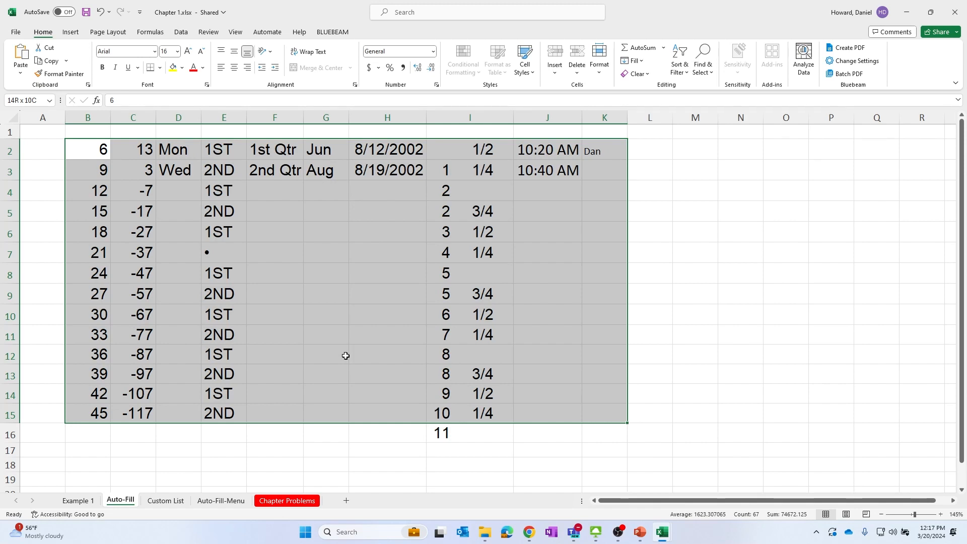
key(shift+Down)
click(708, 329)
key(ctrl+a)
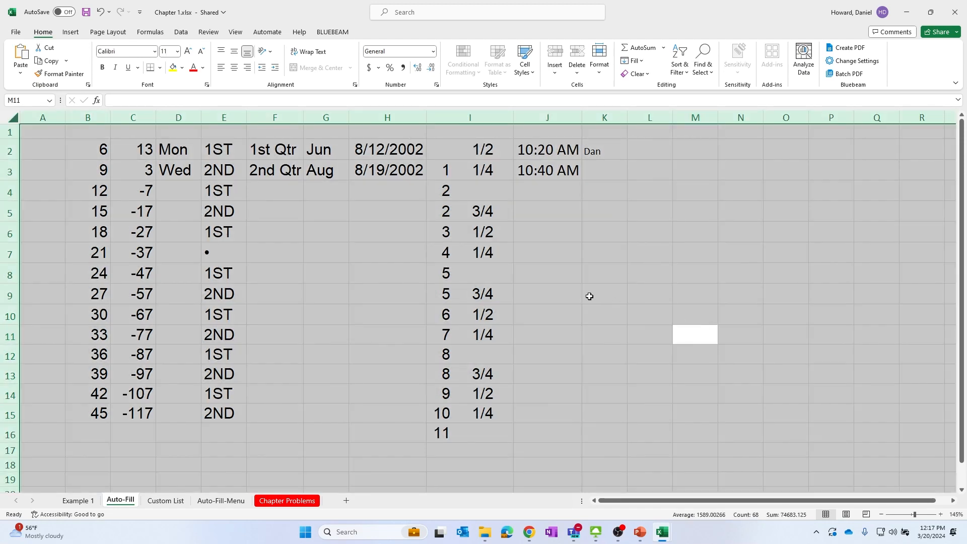
click(93, 158)
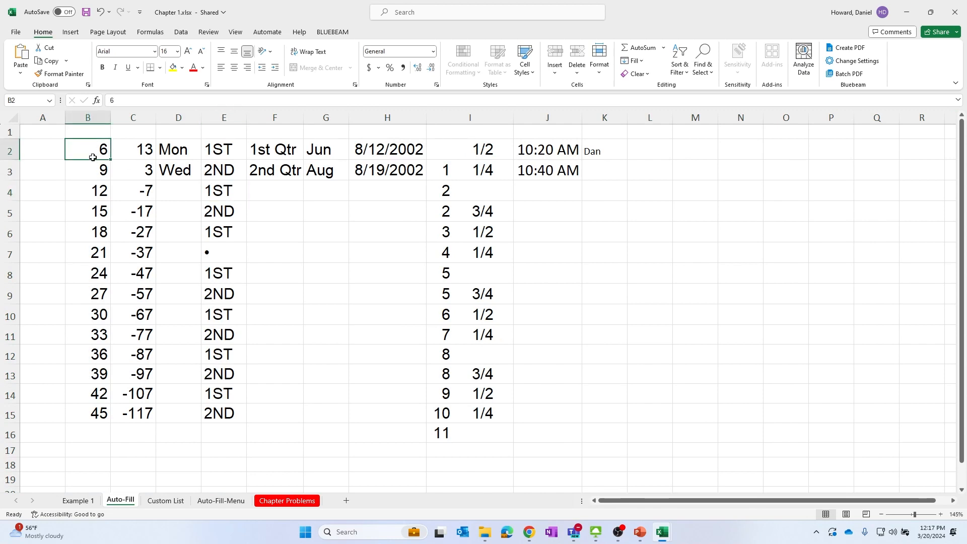
key(ctrl+a)
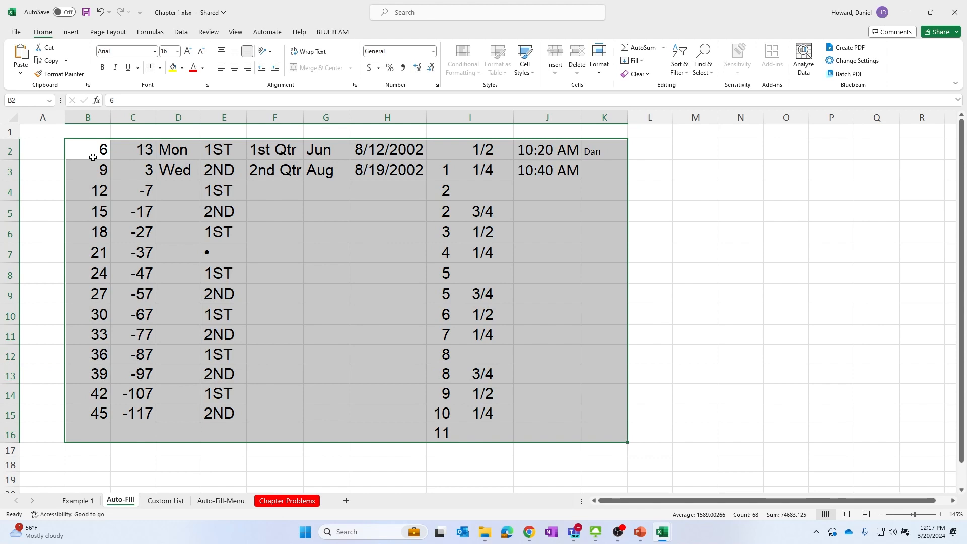
Select the entire current data region starting from empty cells inside it
click(260, 294)
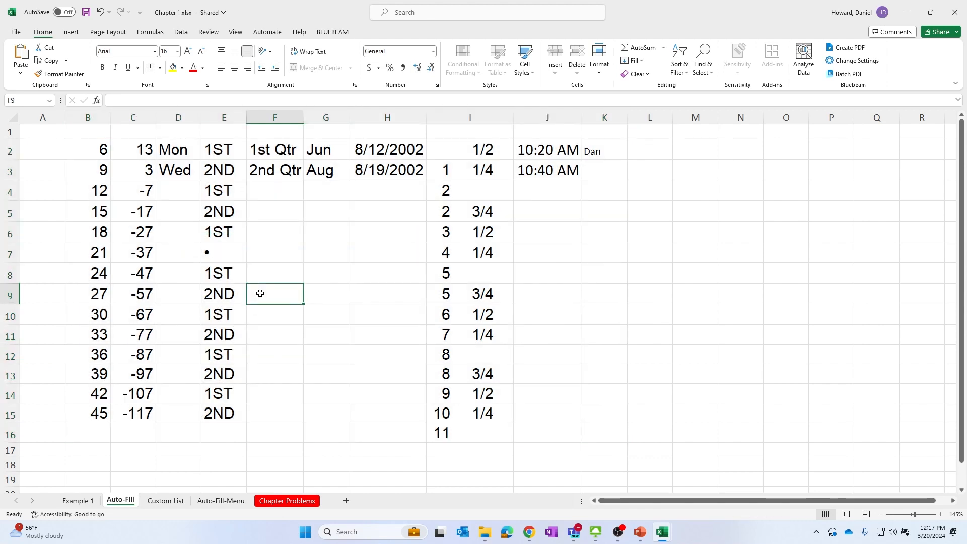
key(ctrl+a)
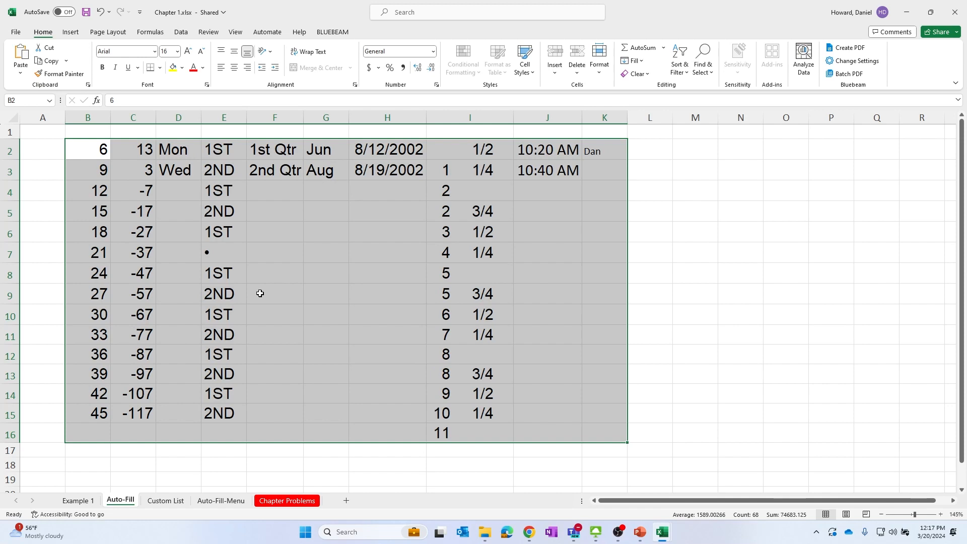
click(424, 293)
key(ctrl+a)
click(255, 238)
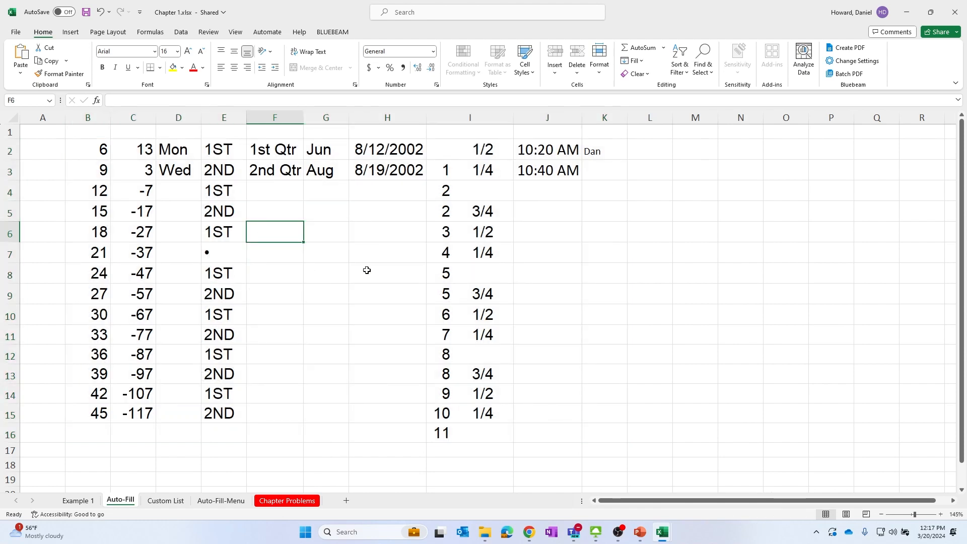
Select the range B2 through E15 from its corner cells, then select the block G7:H9
click(90, 150)
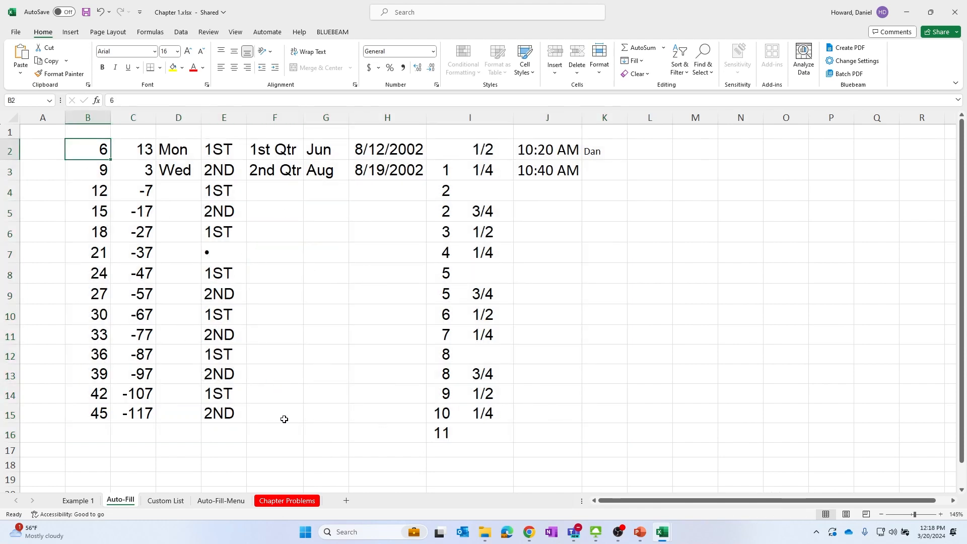
shift+click(222, 418)
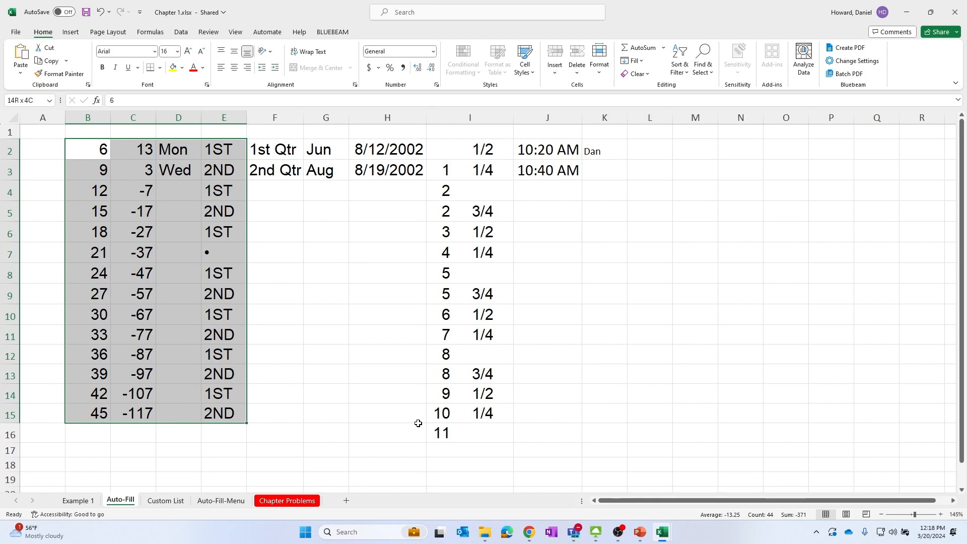
click(380, 265)
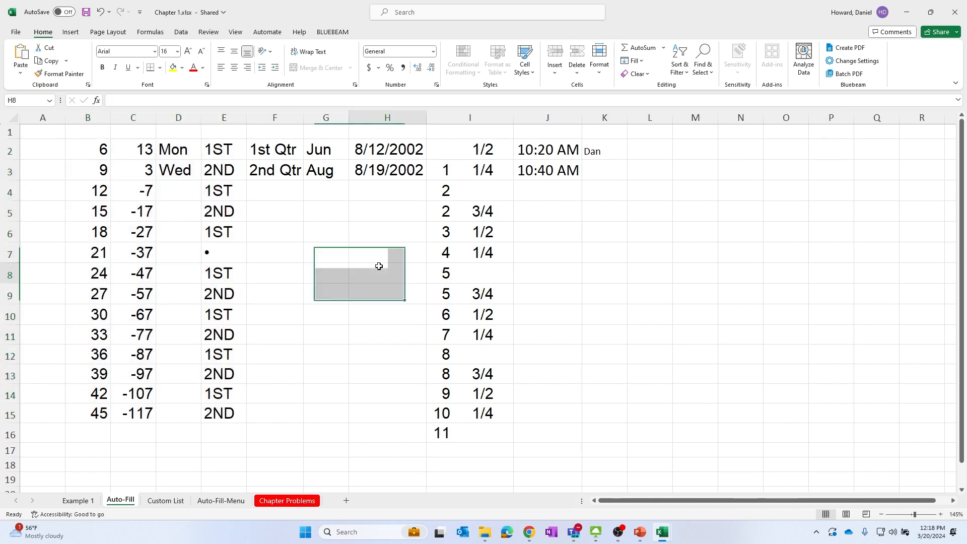
Turn on Extend Selection at B2 and extend the selection with arrow keys to cover B2 through J11
click(85, 149)
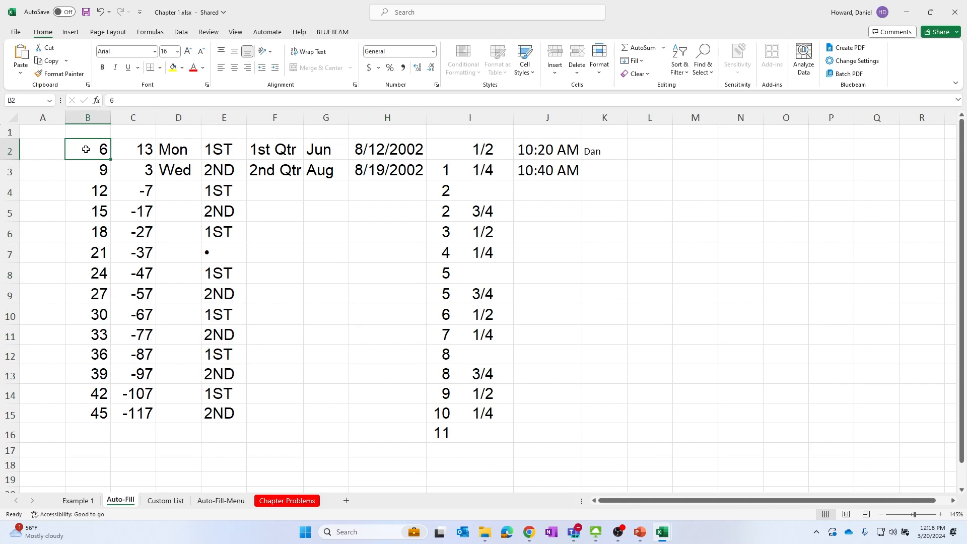
key(F8)
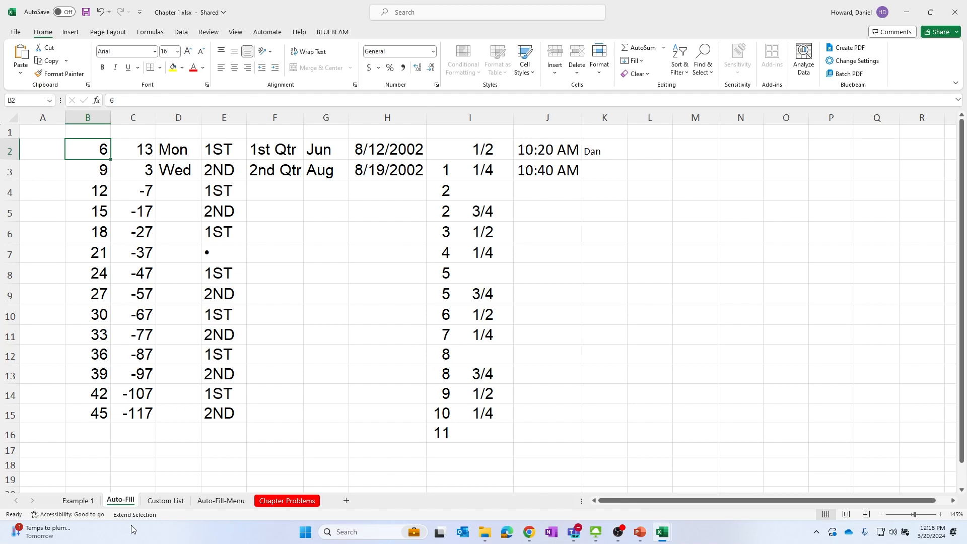
key(Right)
key(Right)
key(Right)
key(Right)
key(Right)
key(Right)
key(Right)
key(Right)
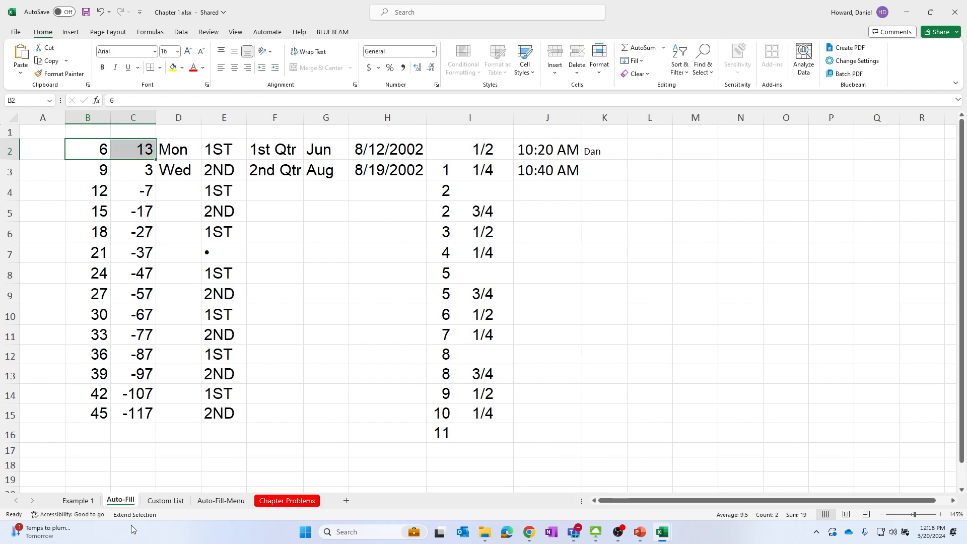
key(Down)
key(Down)
key(Down)
key(Down)
key(Down)
key(Down)
key(Down)
key(Down)
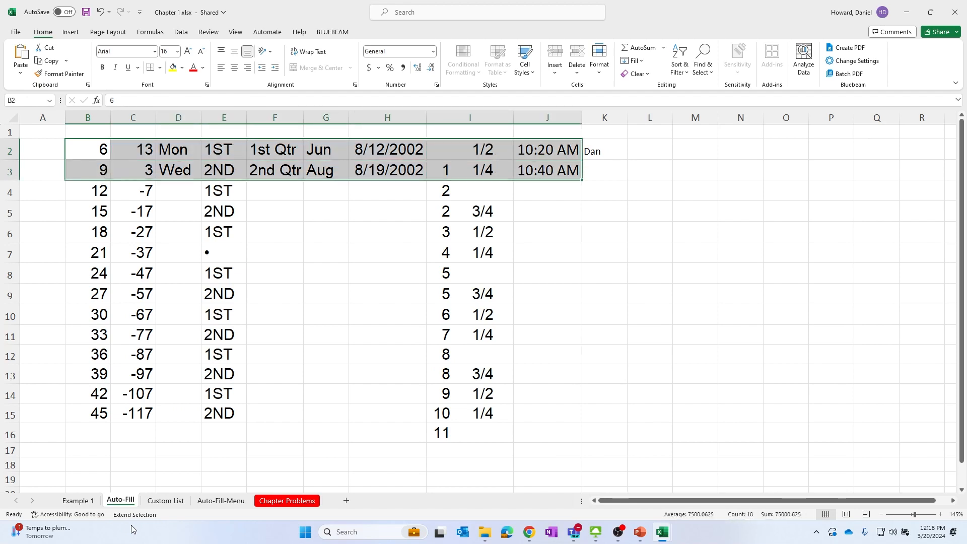
key(Left)
key(Left)
key(Left)
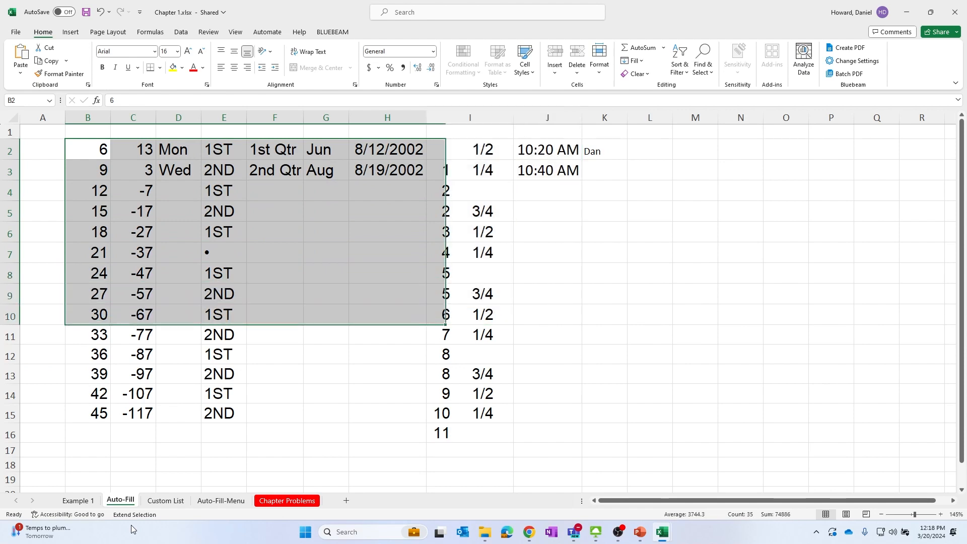
key(Up)
key(Up)
key(Down)
key(Down)
key(Down)
key(Right)
key(Right)
key(Right)
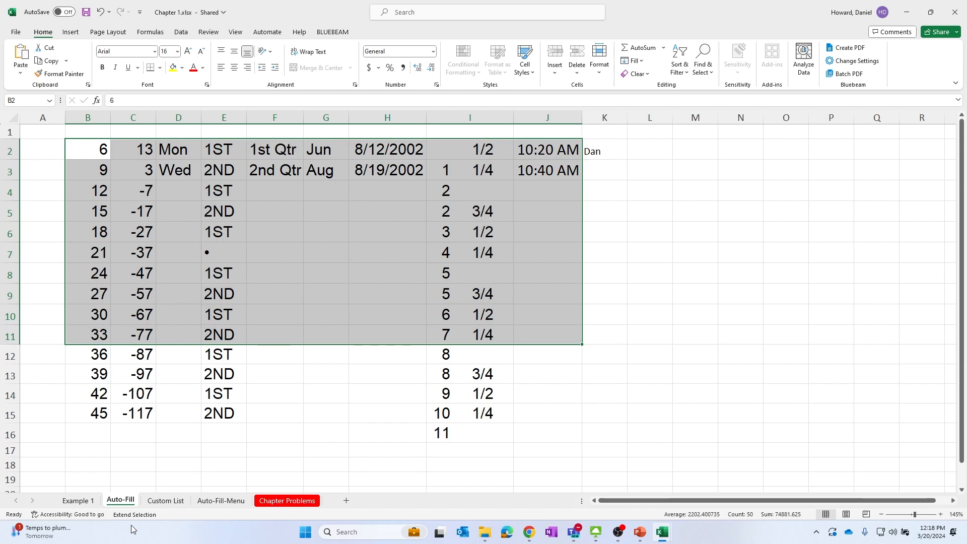
Use Add or Remove Selection mode to add scattered cells in rows 13 to 16 to the selection, then turn it off and deselect
key(shift+F8)
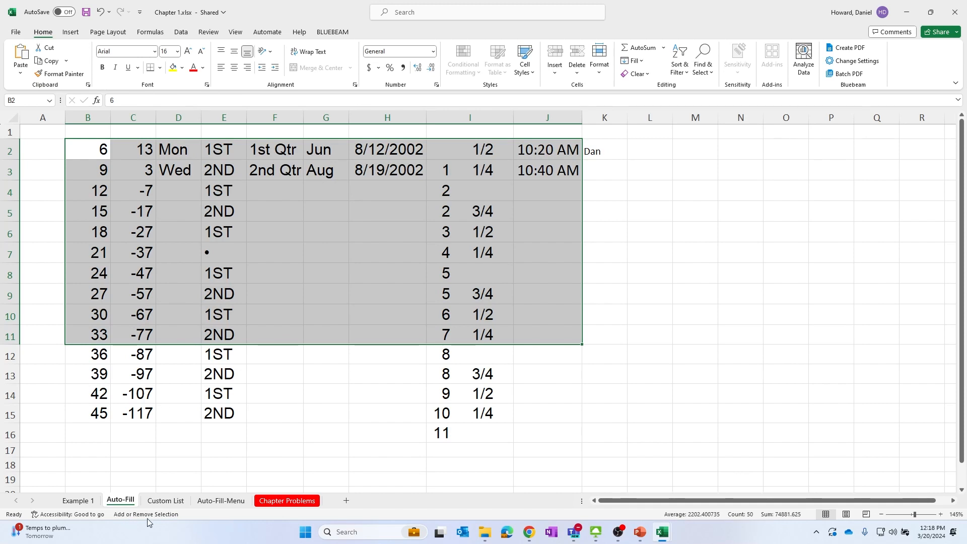
click(101, 378)
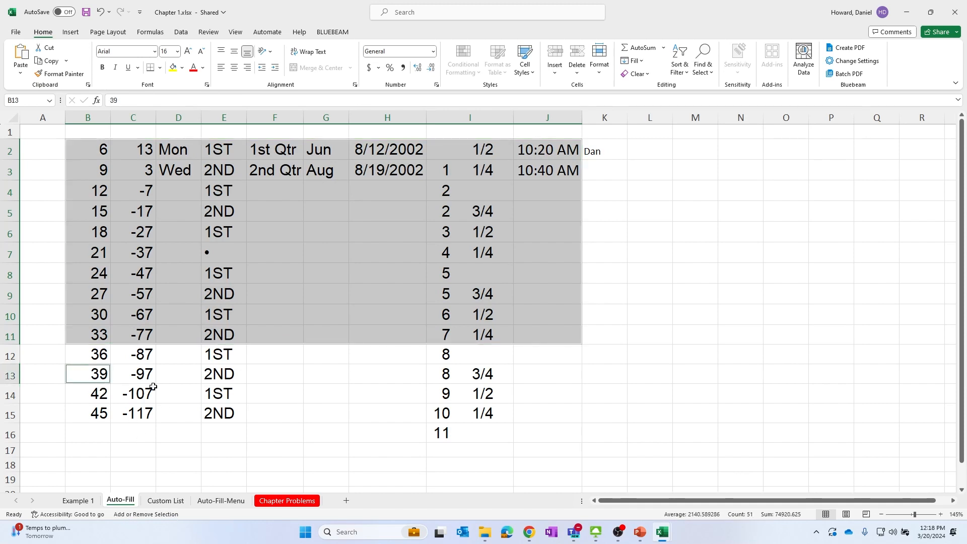
click(209, 382)
click(466, 373)
click(453, 414)
click(447, 438)
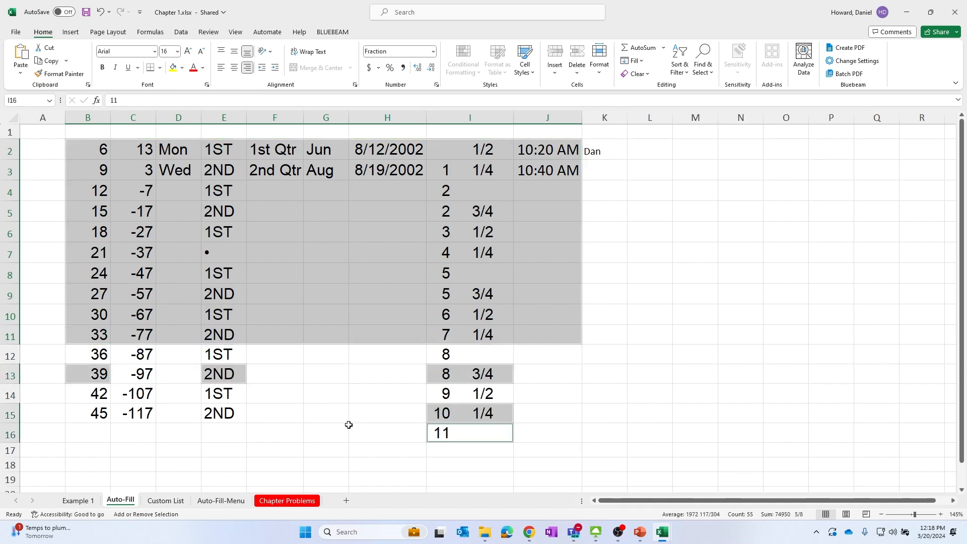
click(227, 429)
click(137, 415)
click(243, 414)
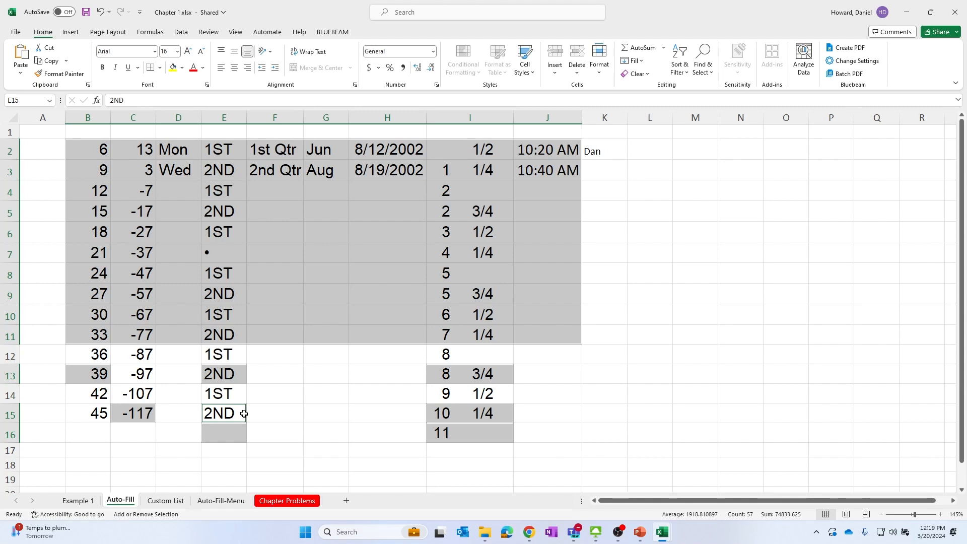
key(shift+F8)
click(174, 323)
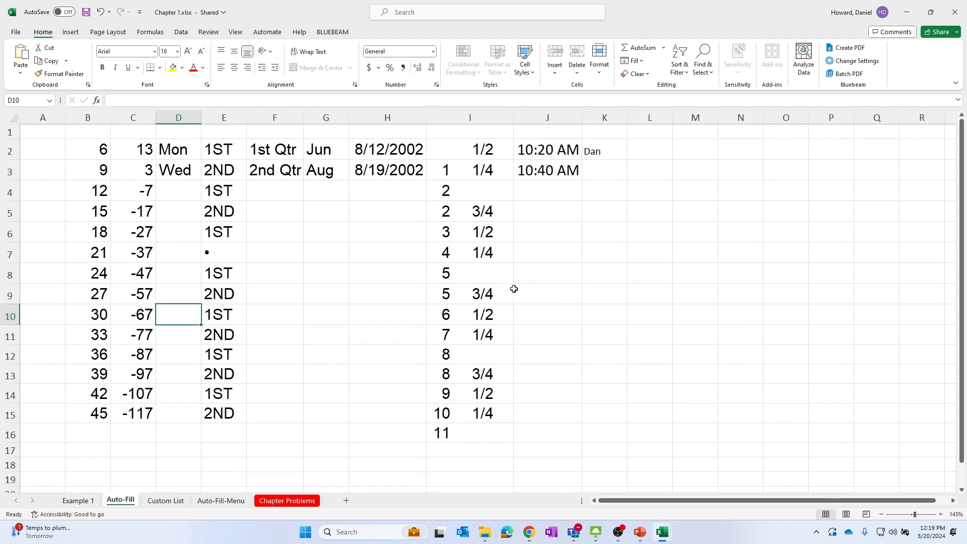
Enter the formula =5+5 in cell L2
click(376, 277)
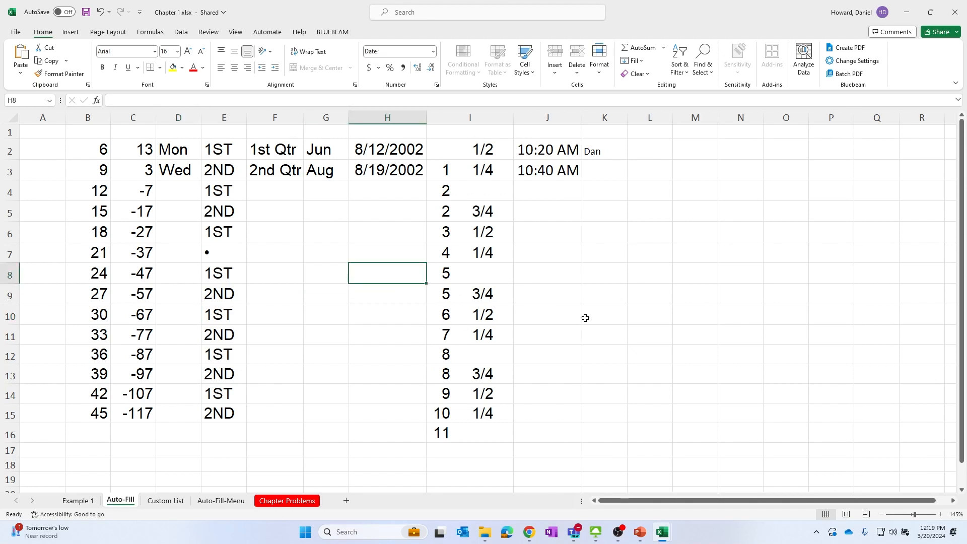
click(639, 207)
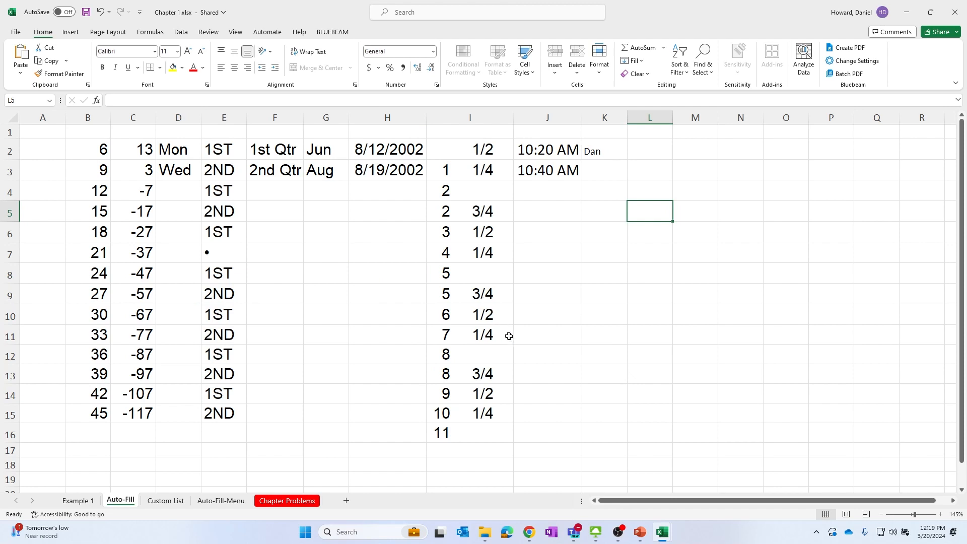
click(646, 155)
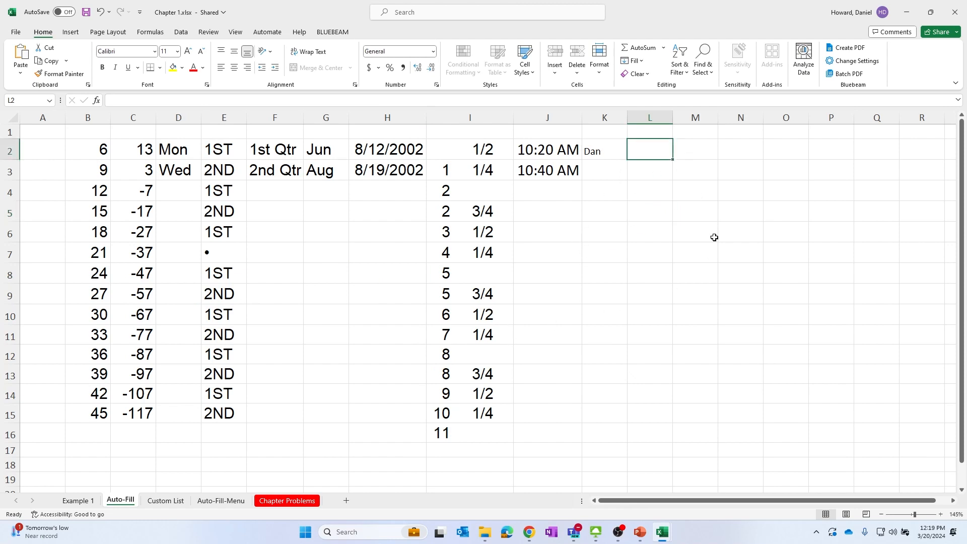
click(209, 96)
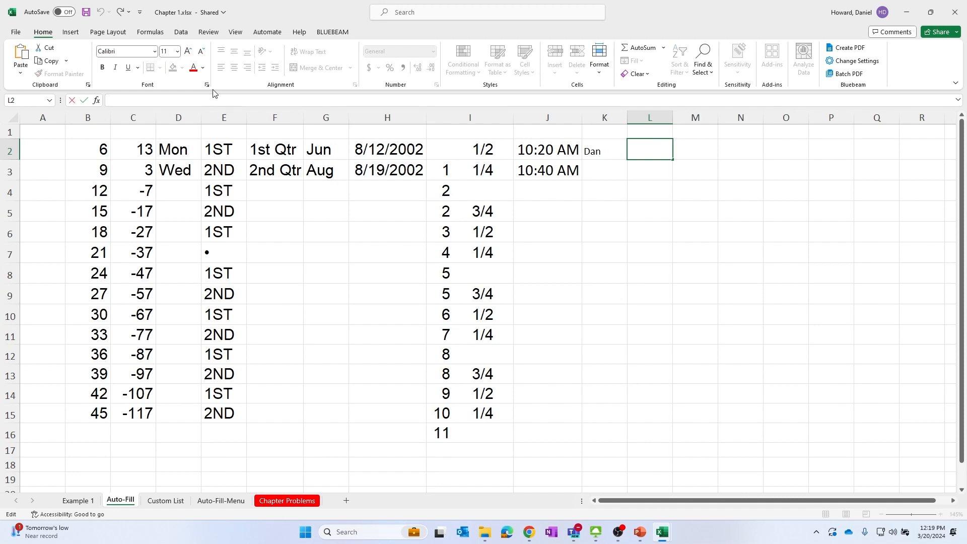
text(=)
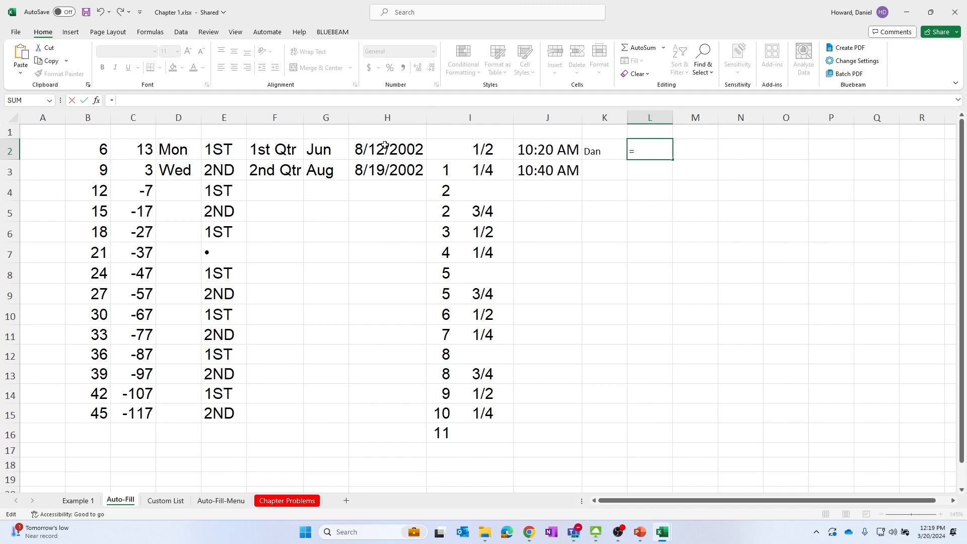
text( 5 +)
key(shift+space)
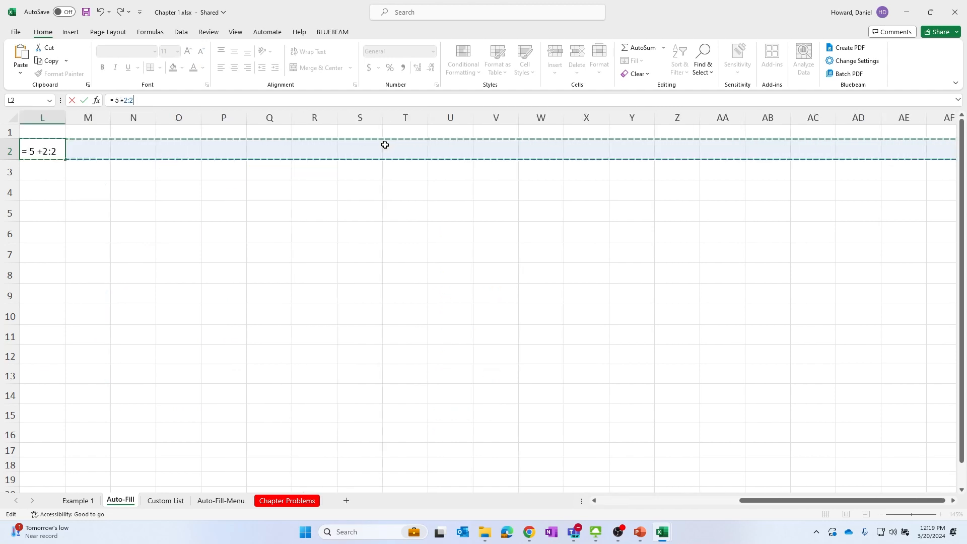
key(BackSpace)
text(5)
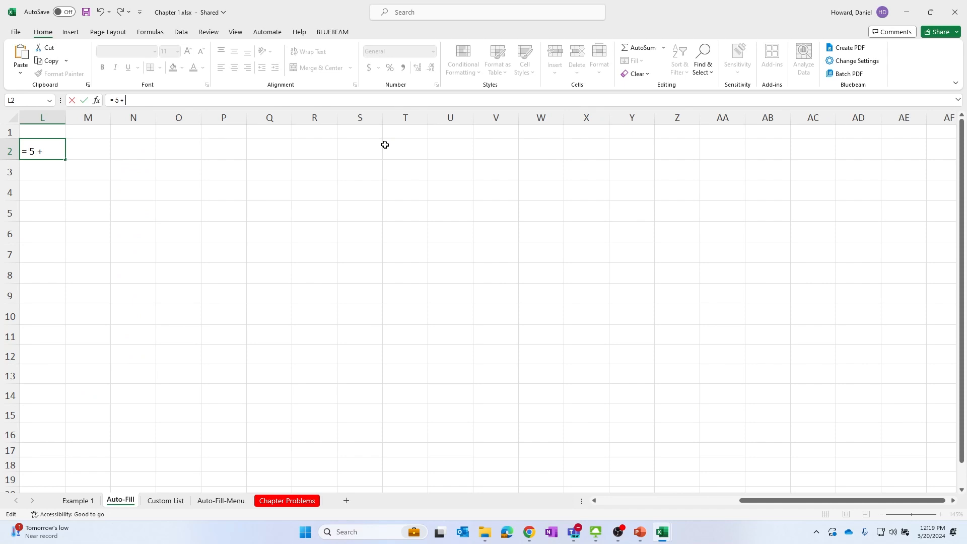
key(Return)
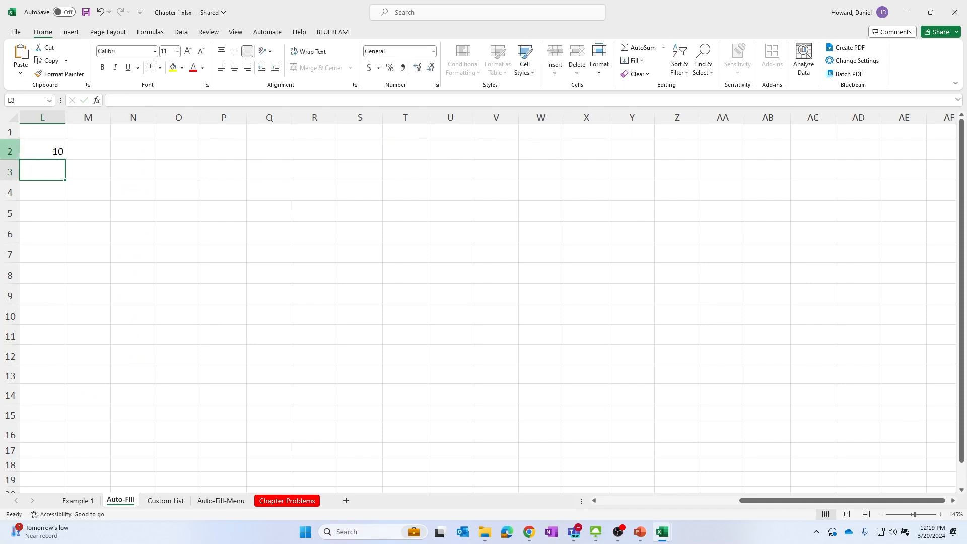
Enter a formula in L3 adding cells B3, B5 and B8 by pointing at them
click(52, 150)
scroll(52, 150, left, 5)
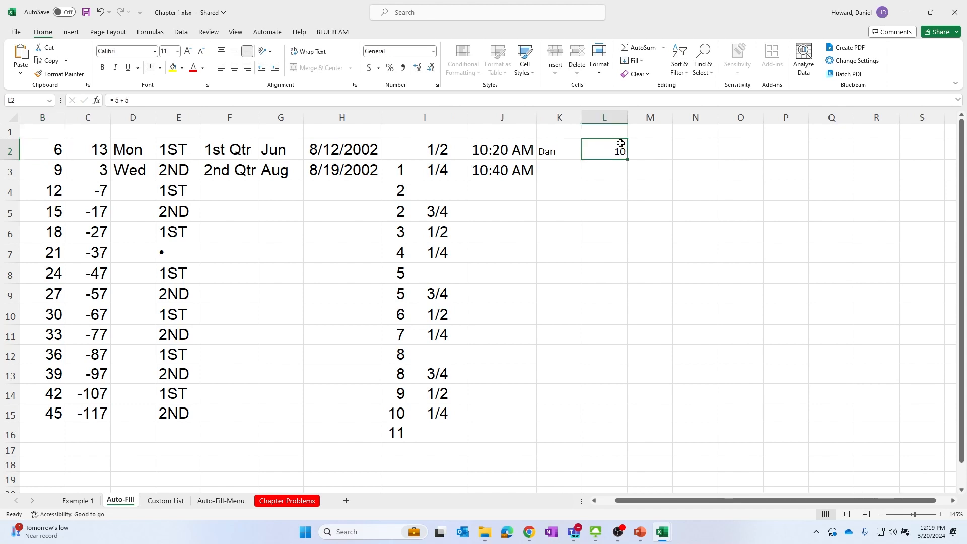
click(609, 174)
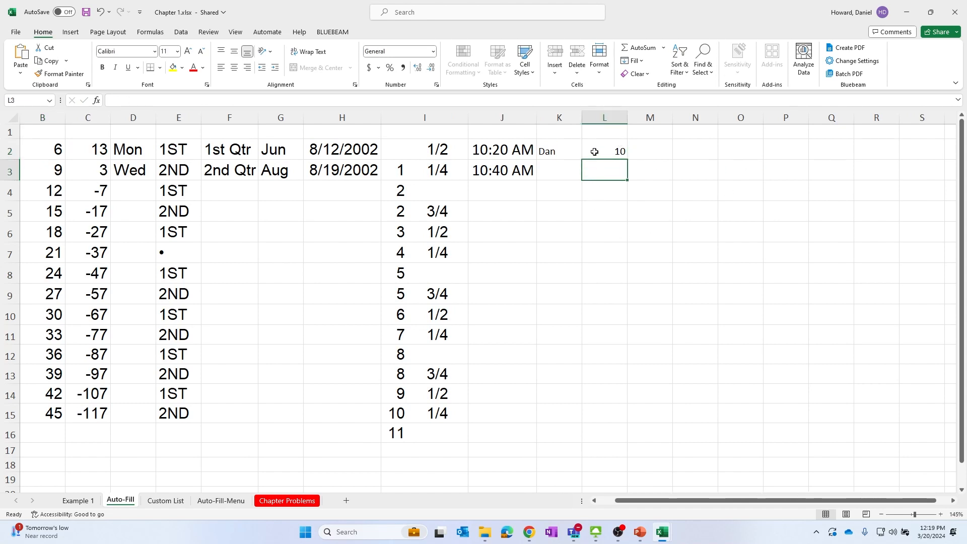
text(=)
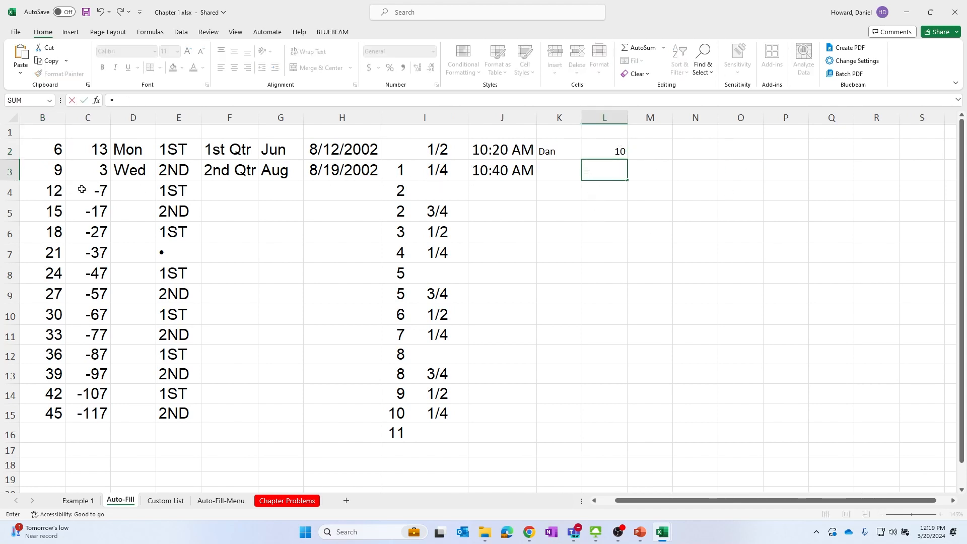
click(52, 172)
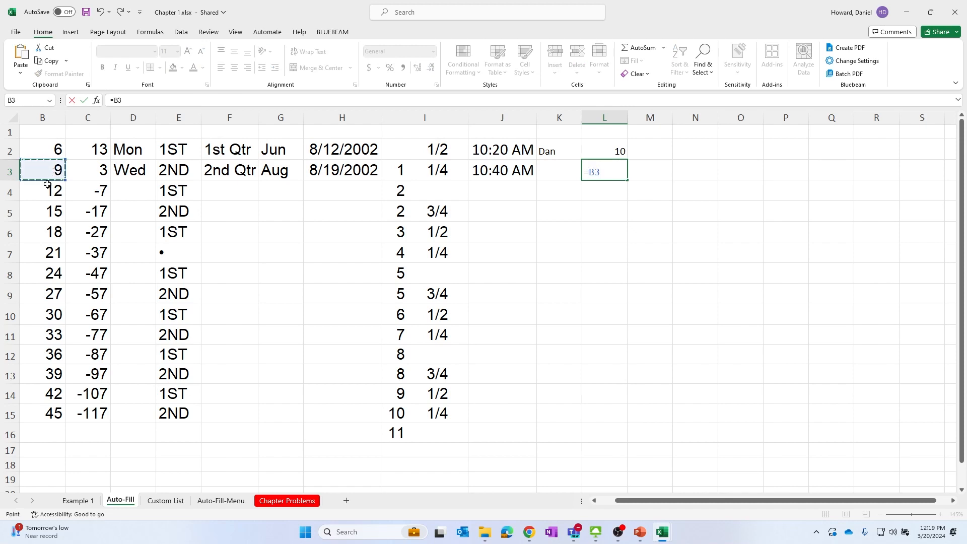
text(+)
click(45, 211)
text(+)
click(50, 274)
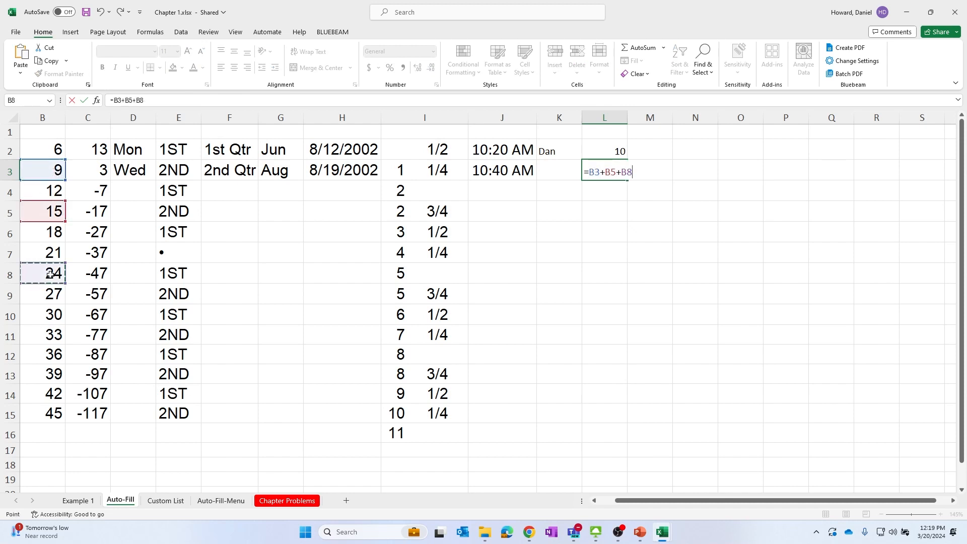
key(Return)
Enter a formula in L4 dividing B7 by B13
click(612, 170)
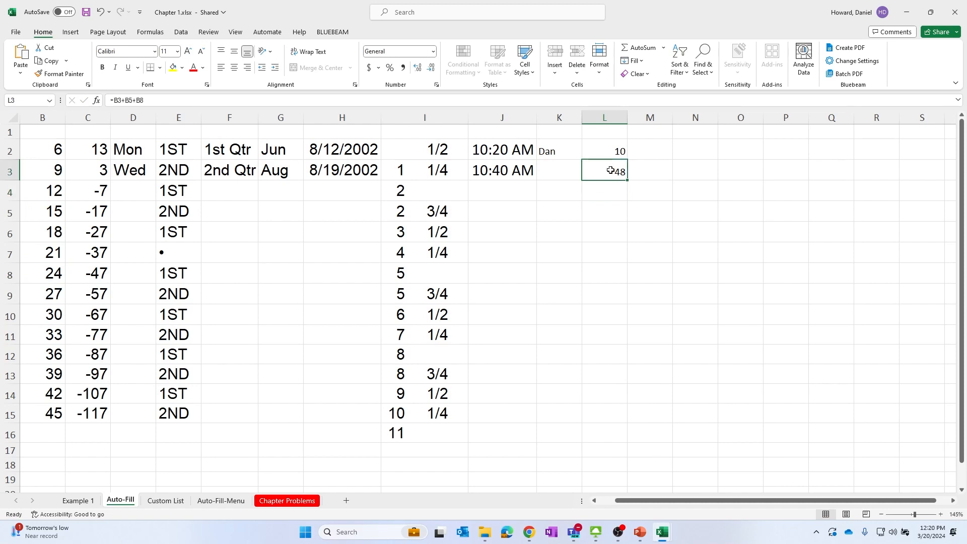
click(604, 190)
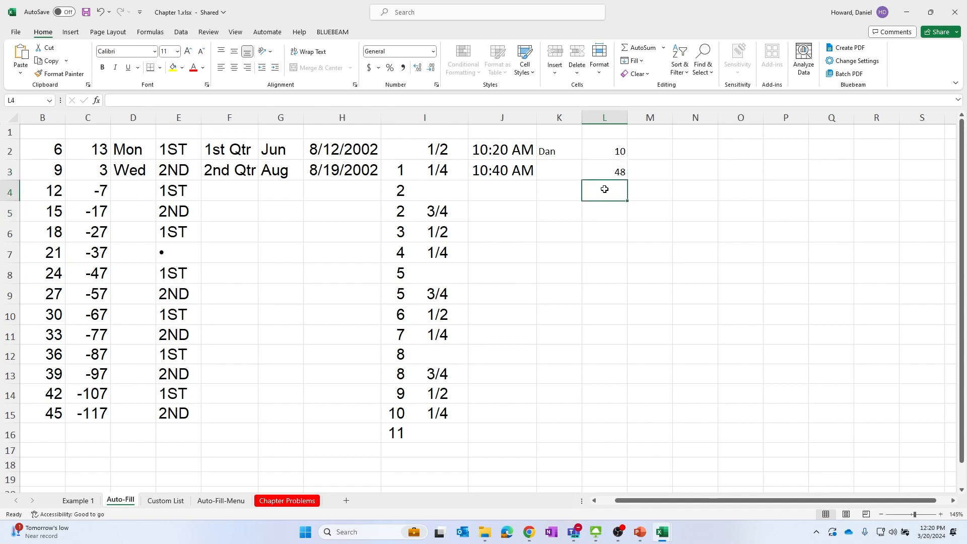
text(=)
click(46, 256)
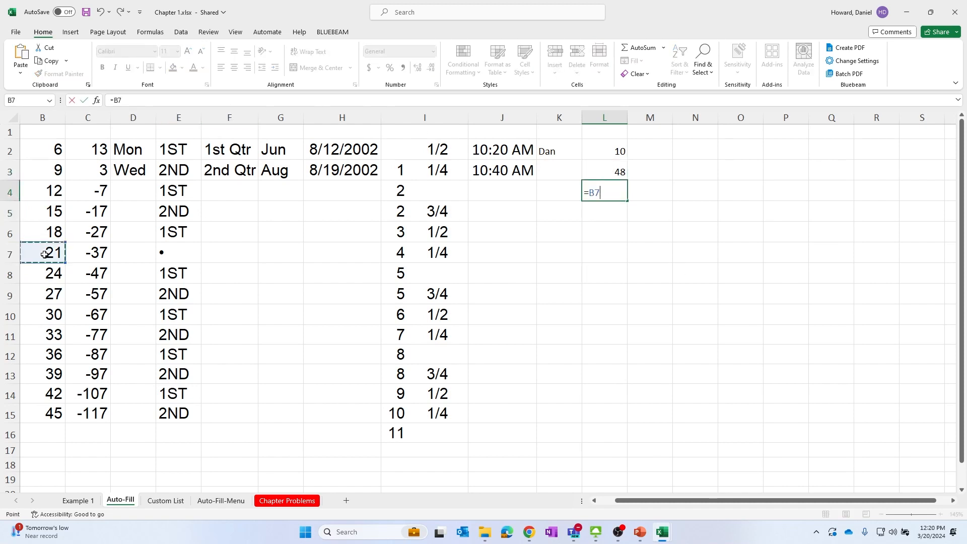
text(/)
click(49, 376)
key(Return)
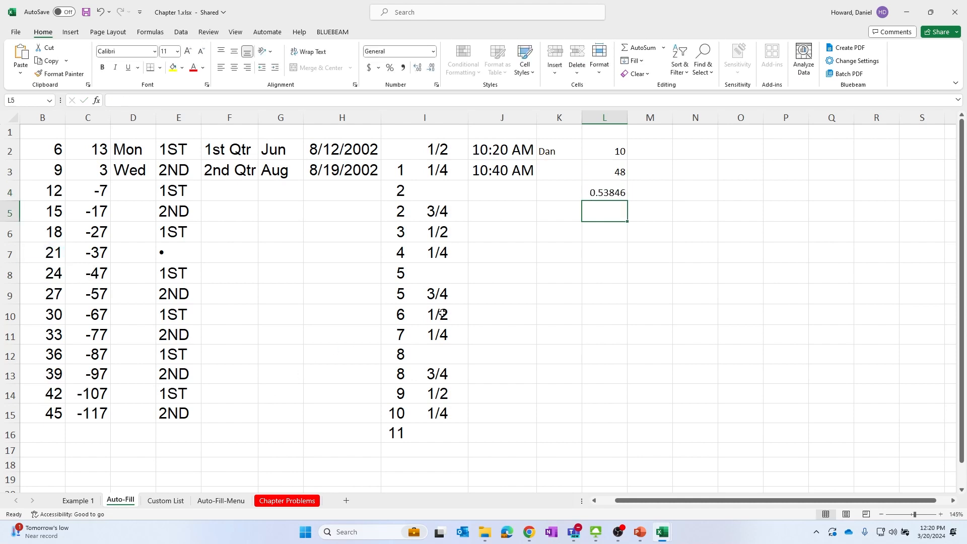
Inspect the division formula in L4 and its source cell B7
click(605, 194)
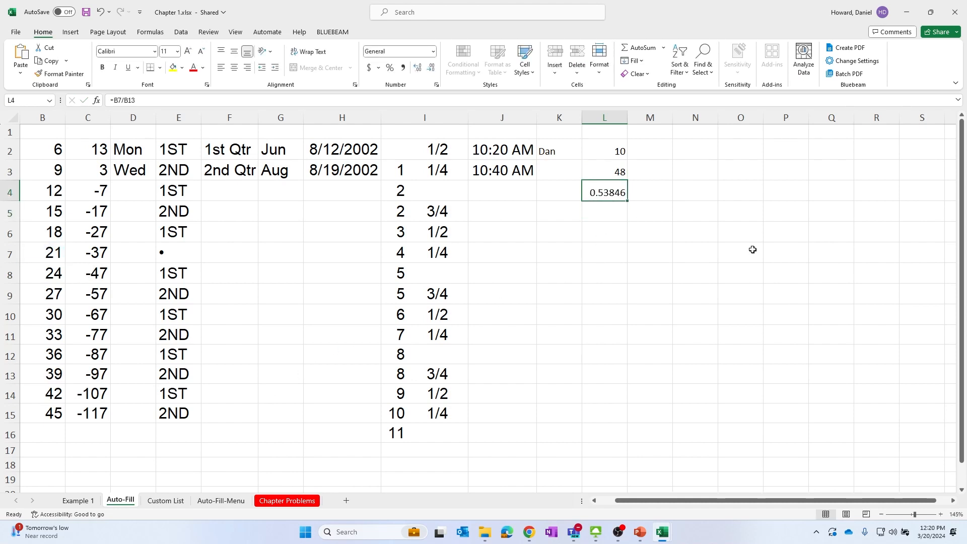
click(617, 213)
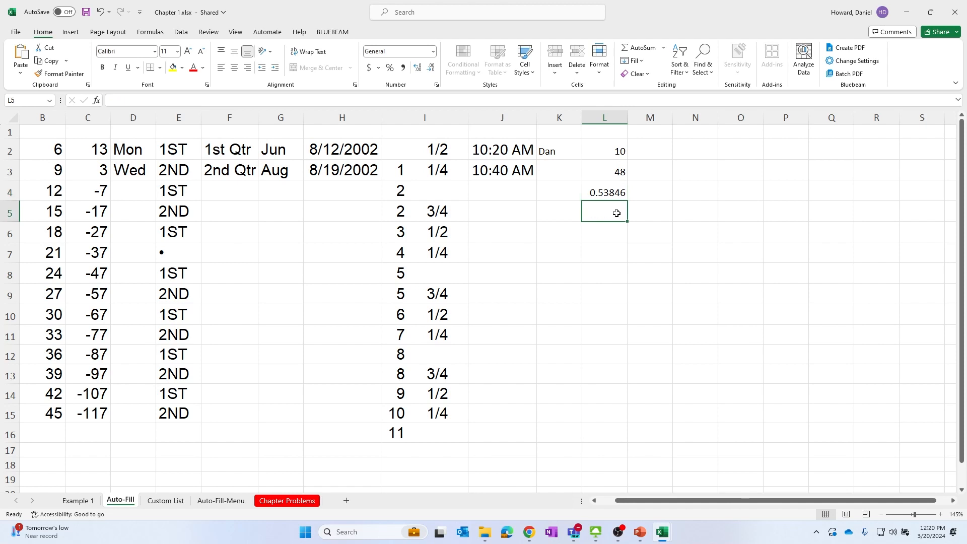
click(615, 192)
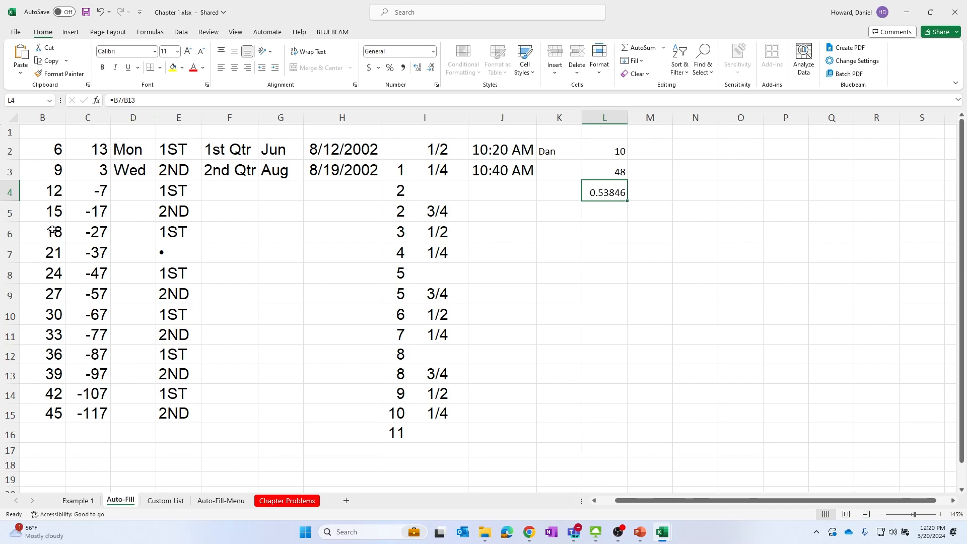
click(51, 255)
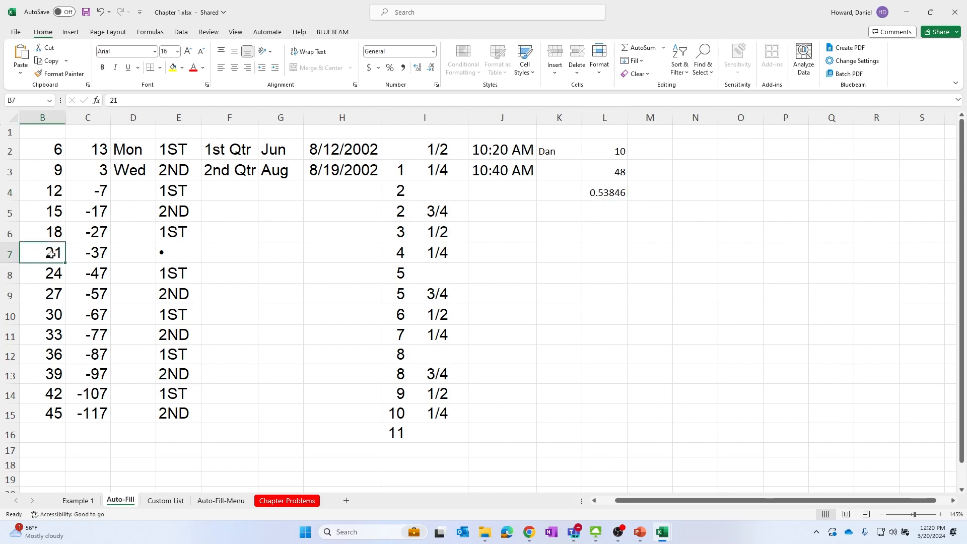
Change the value in B7 to 55 and review the division result in L4
text(55)
key(Return)
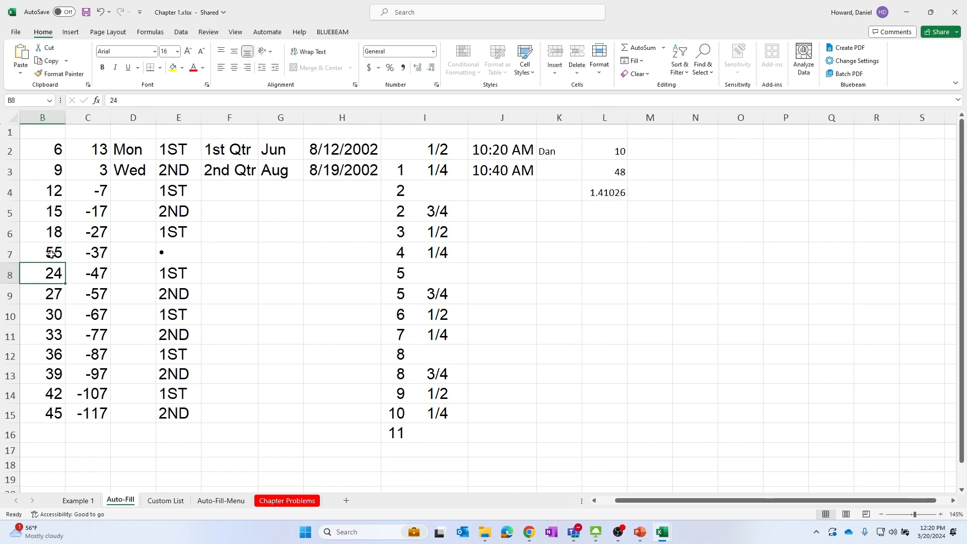
click(586, 197)
click(587, 277)
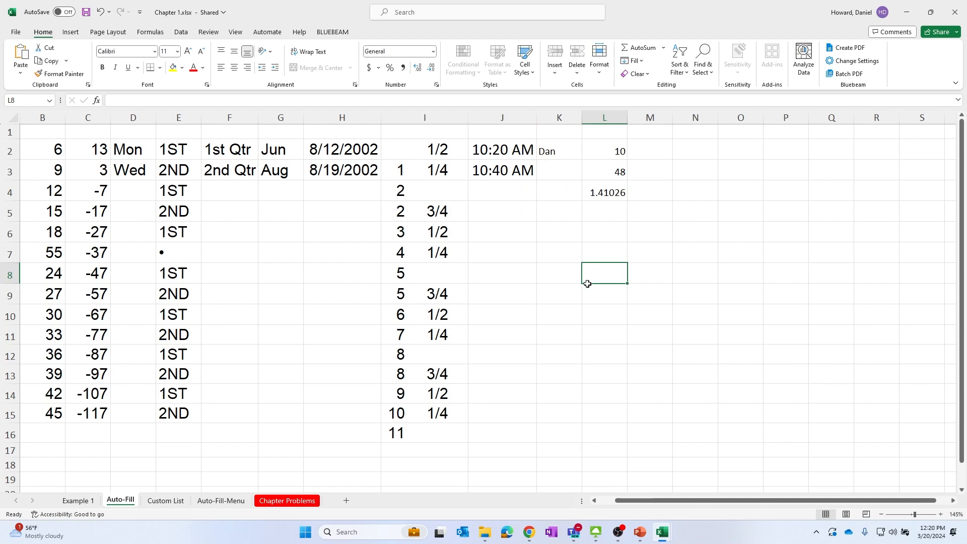
click(616, 192)
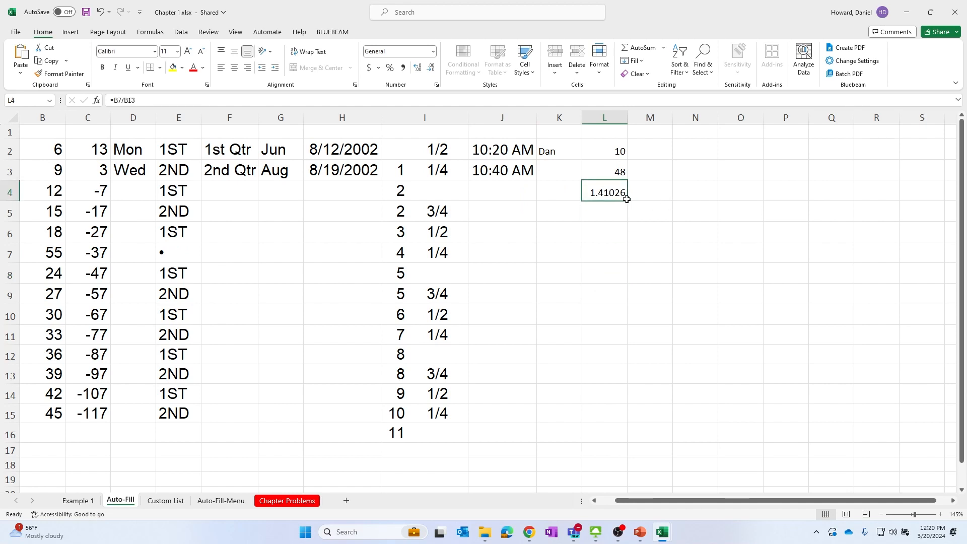
AutoFill the L4 division formula down to L15 and compare the shifted references in the copied cells
drag(628, 201, 620, 422)
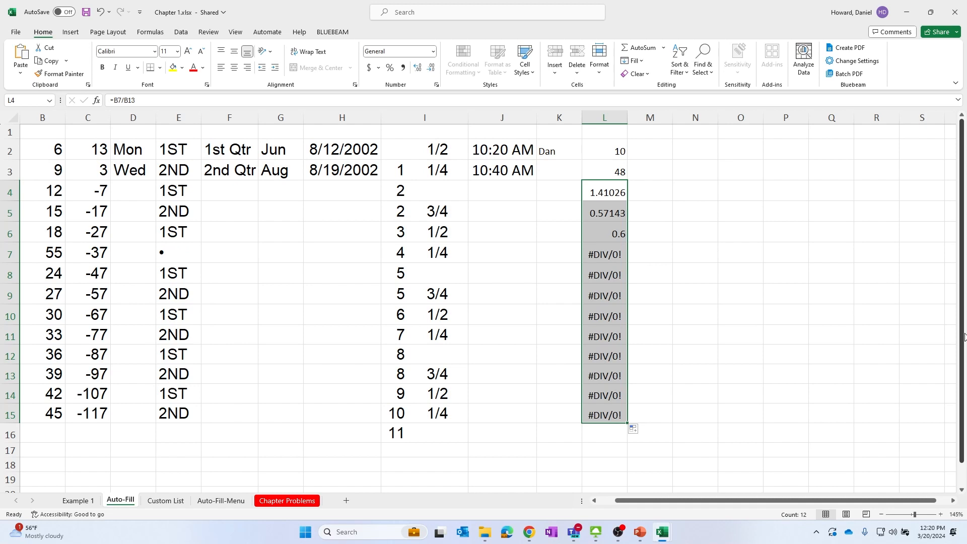
drag(767, 254, 751, 255)
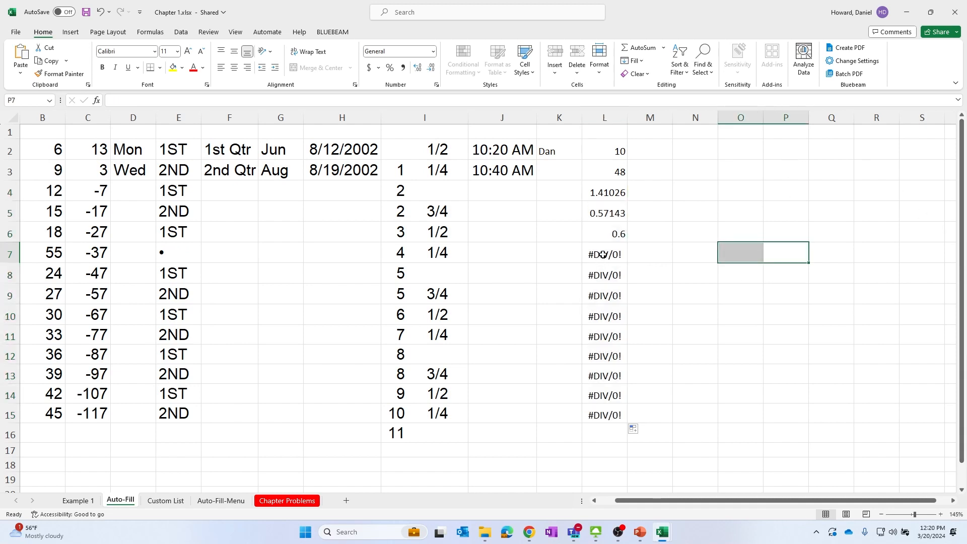
click(603, 256)
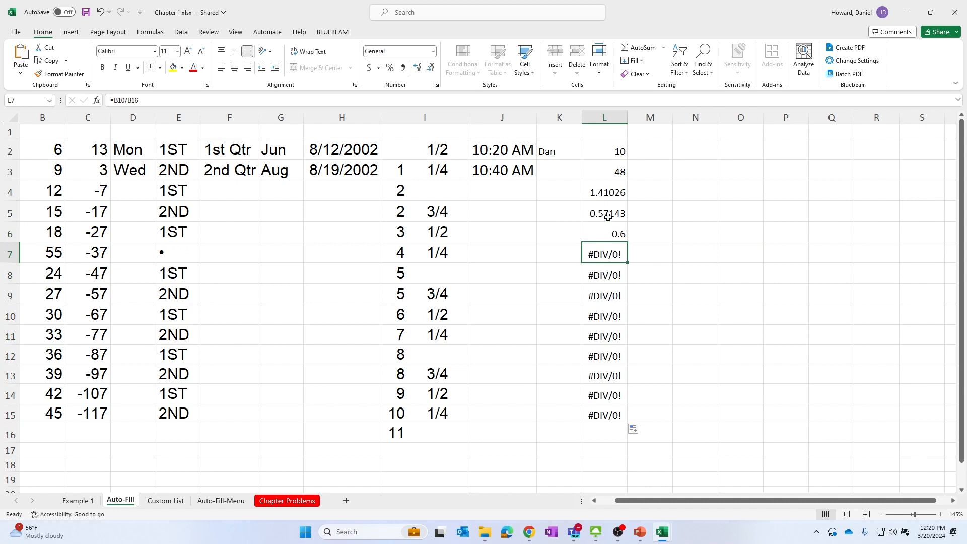
click(611, 194)
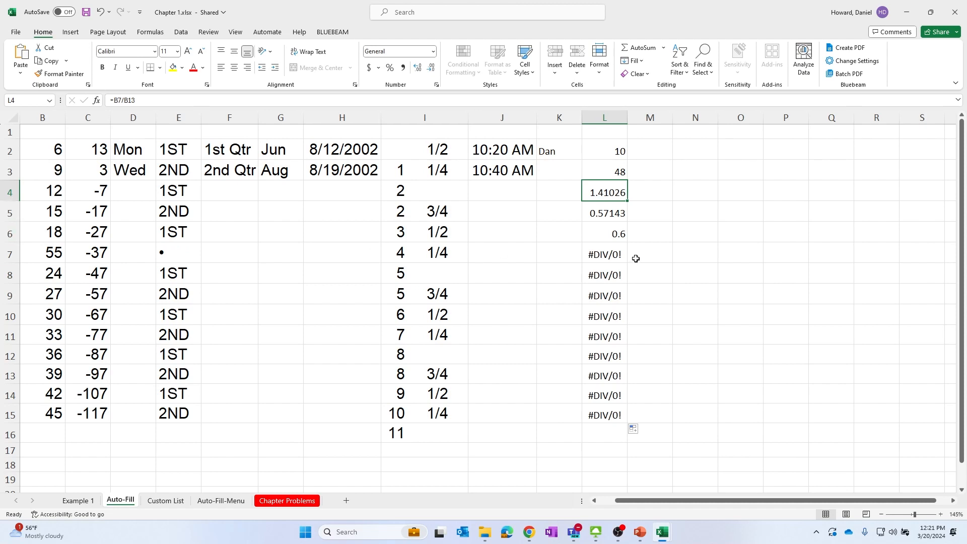
click(615, 255)
click(705, 252)
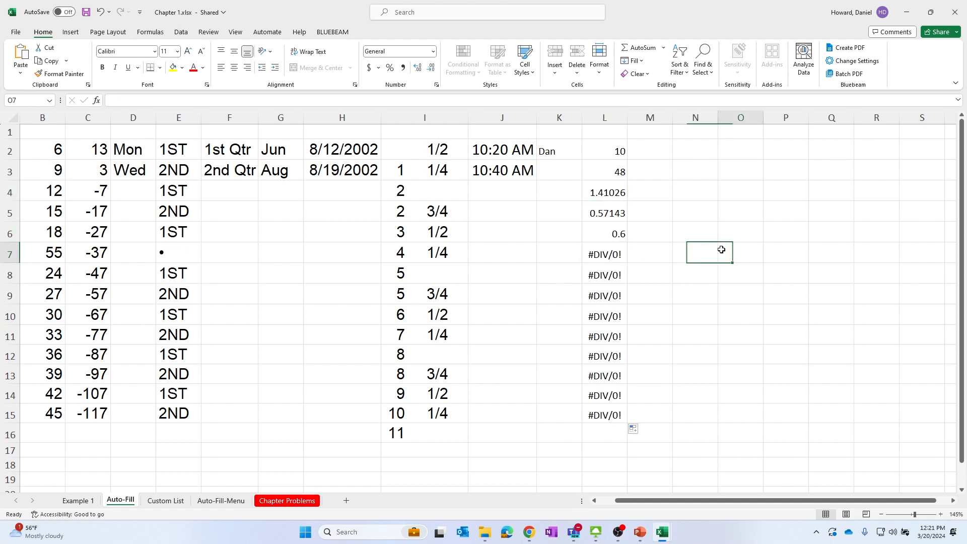
click(721, 249)
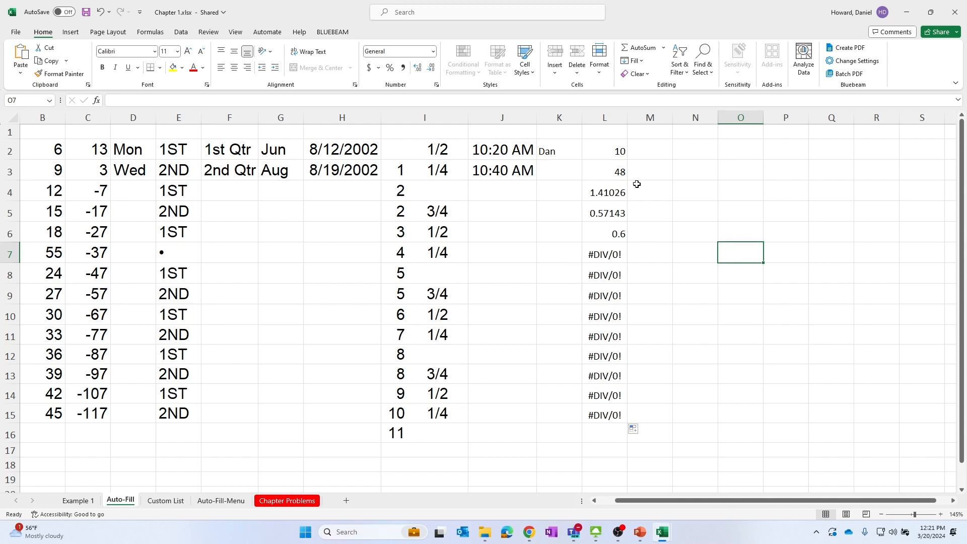
Enter 1.25 in cell O2
click(667, 151)
key(Left)
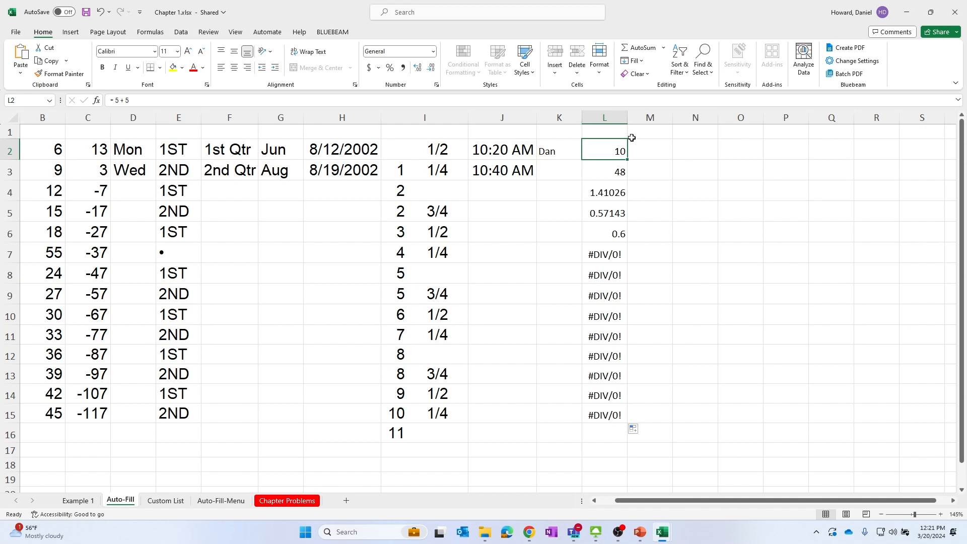
click(648, 156)
click(623, 154)
click(746, 155)
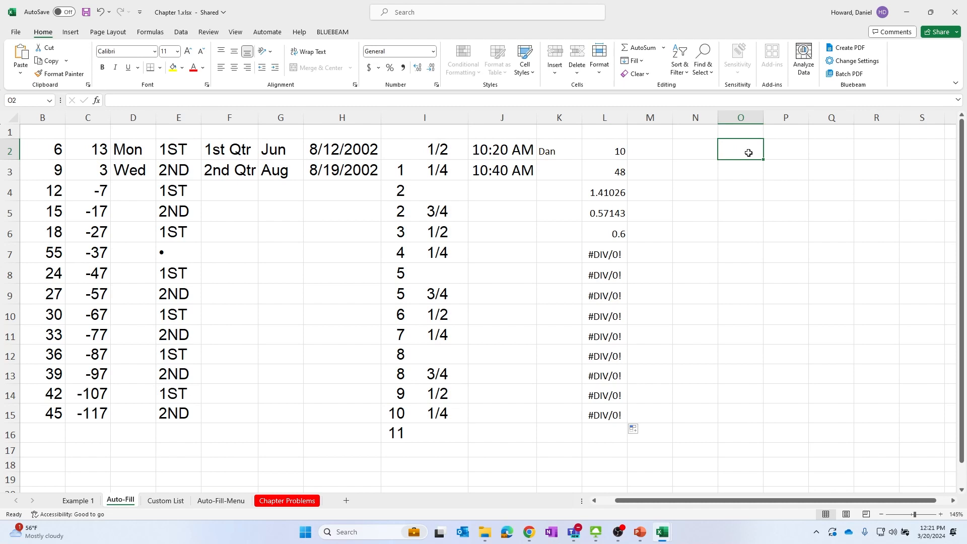
text(1.25)
key(Return)
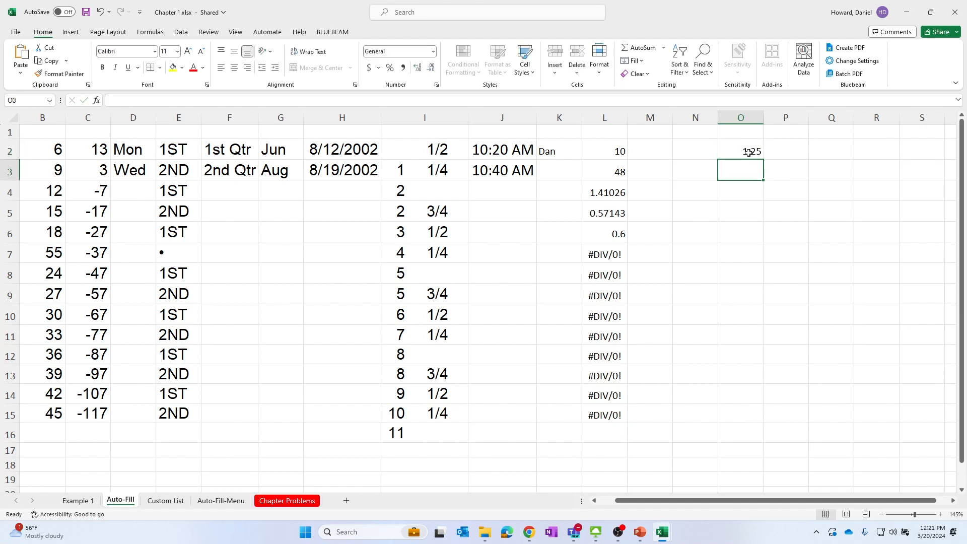
Label cell N2 as DGF: next to the 1.25 value
click(698, 151)
key(Caps_Lock)
text(DGF:)
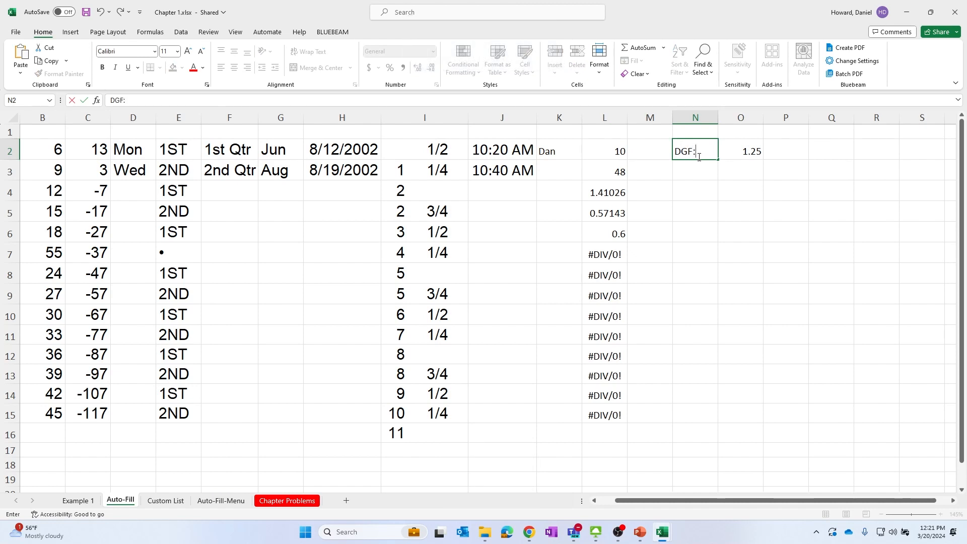
click(755, 151)
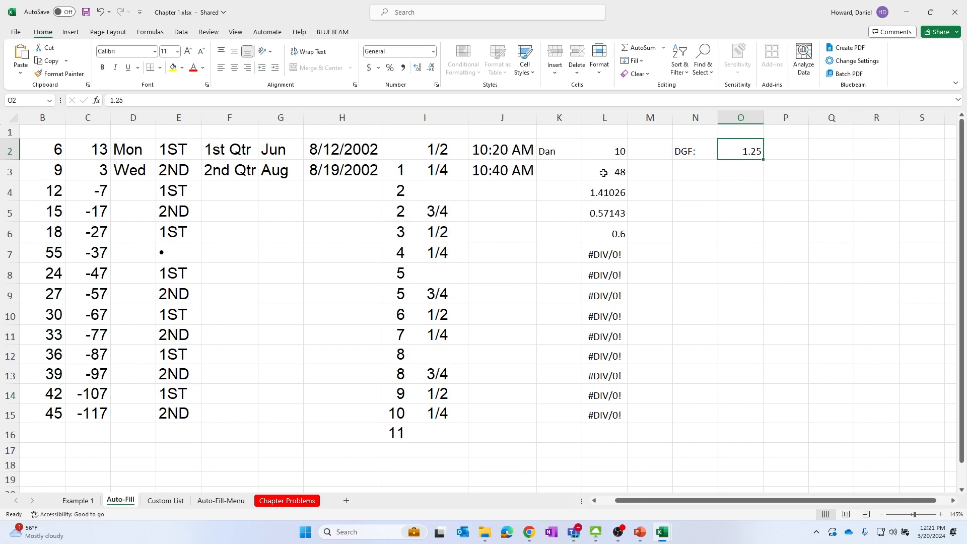
Clear the formulas and values from L2 through L15
drag(603, 153, 604, 429)
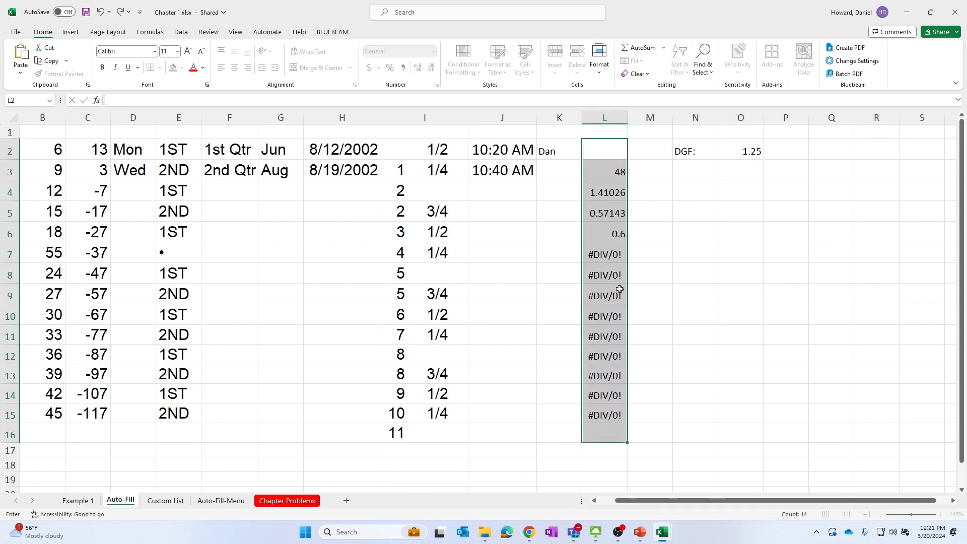
click(681, 254)
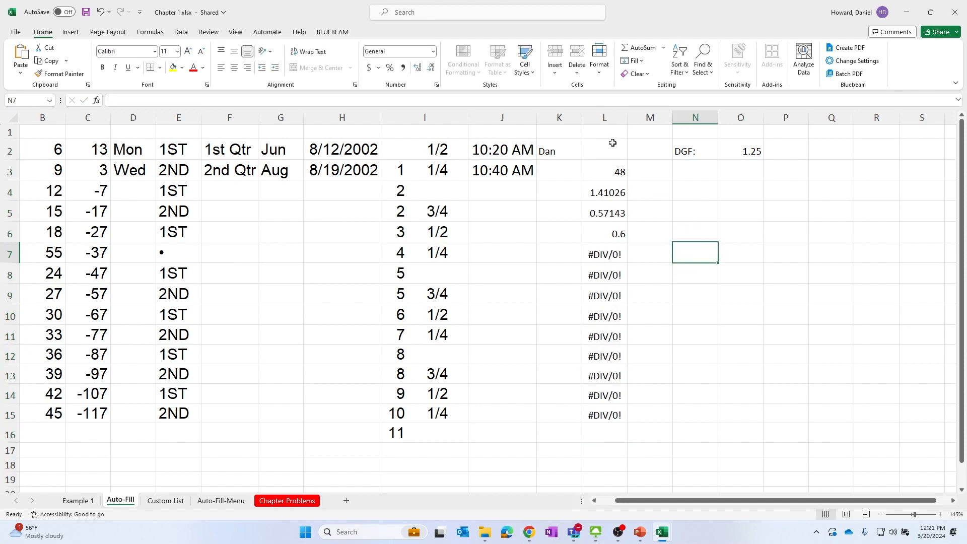
drag(613, 144, 612, 423)
key(Delete)
click(668, 310)
Enter a formula in M4 multiplying B4 by the DGF value in O2 by pointing at the cells
click(745, 152)
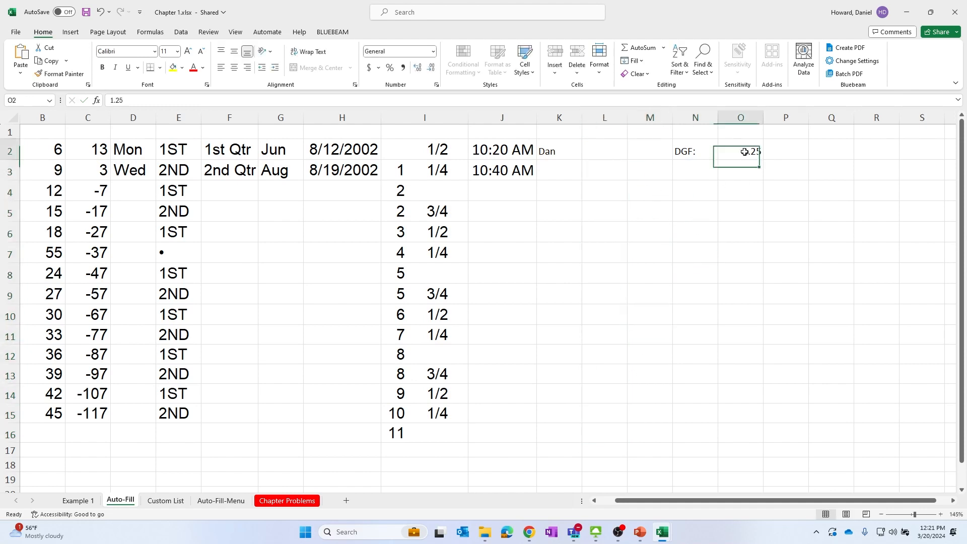
click(647, 192)
text(=)
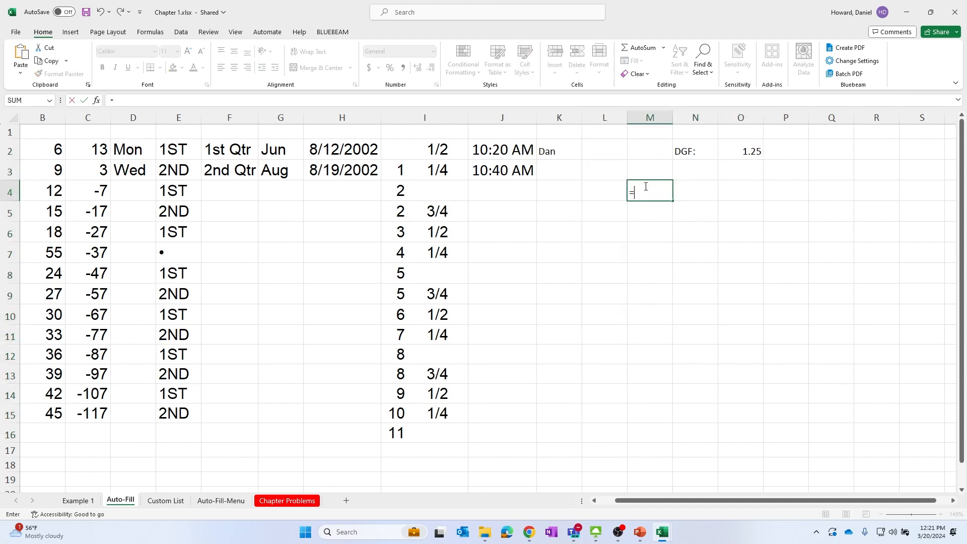
click(44, 190)
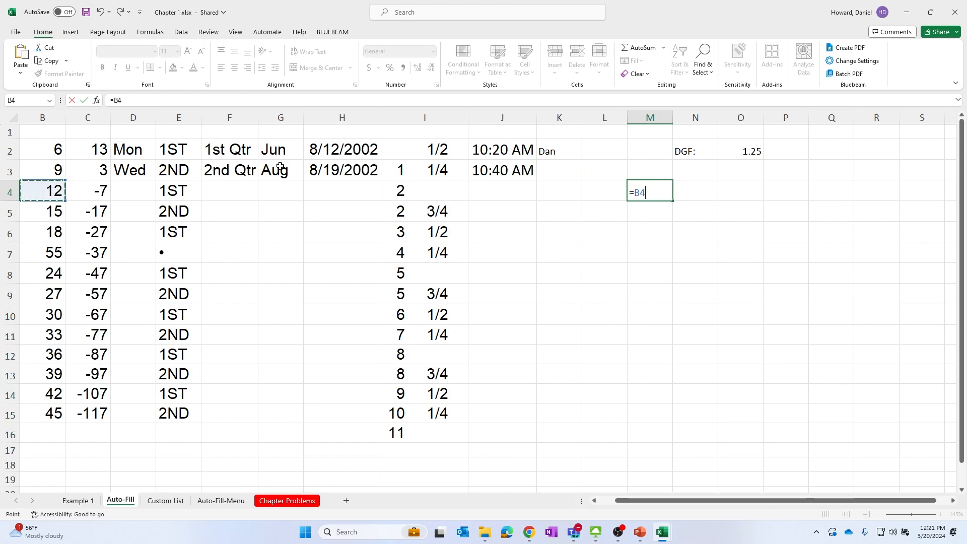
text(*)
click(755, 153)
key(Return)
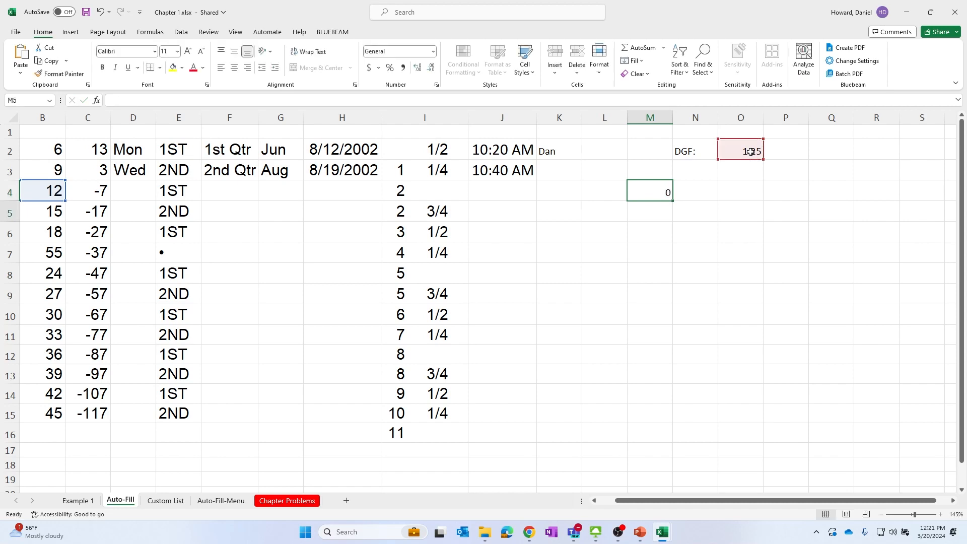
AutoFill the M4 formula down to M7 and inspect the shifted references in the copied cells
click(664, 192)
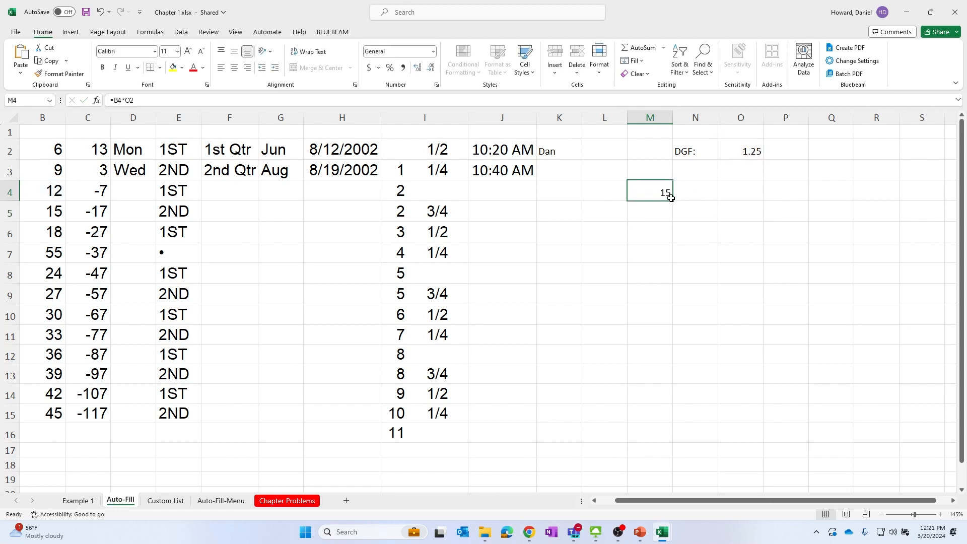
drag(673, 202, 676, 261)
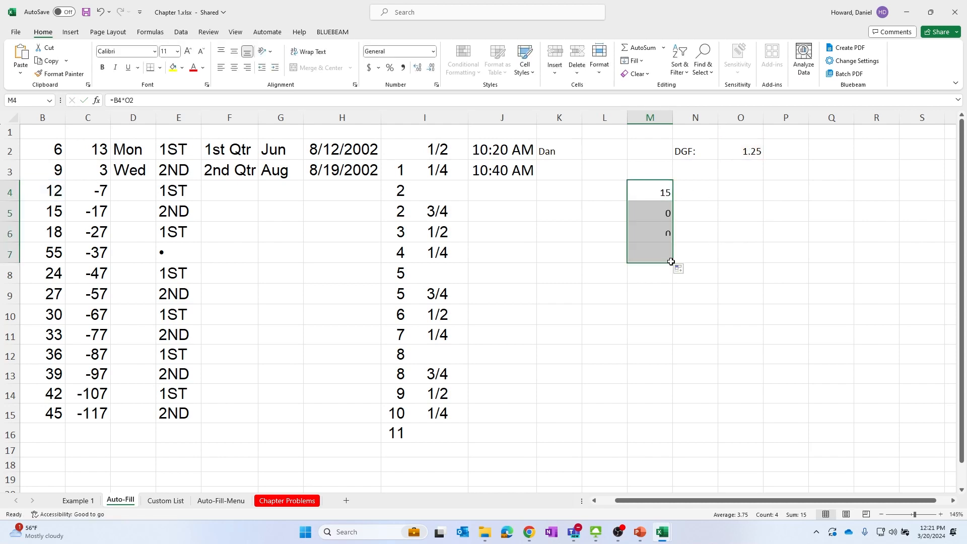
click(663, 214)
click(746, 152)
click(660, 213)
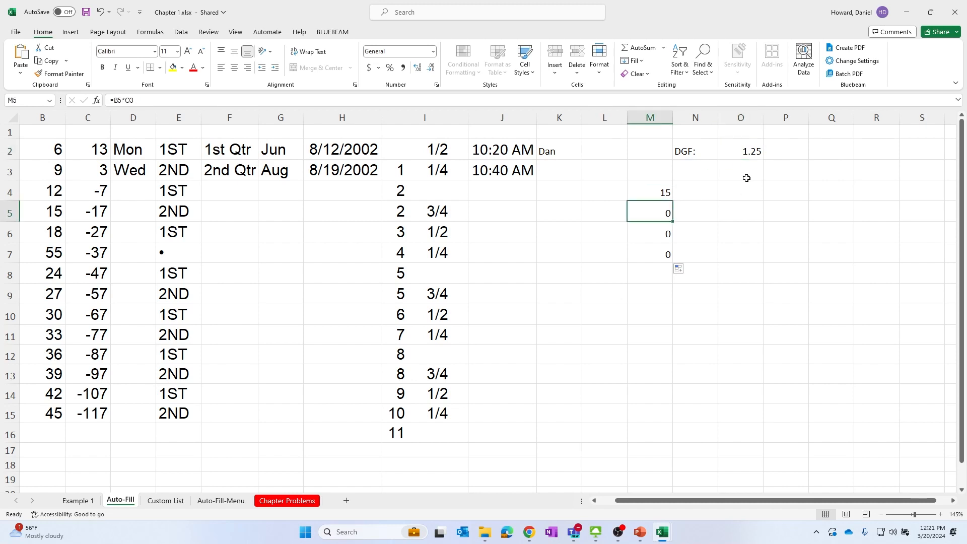
click(747, 176)
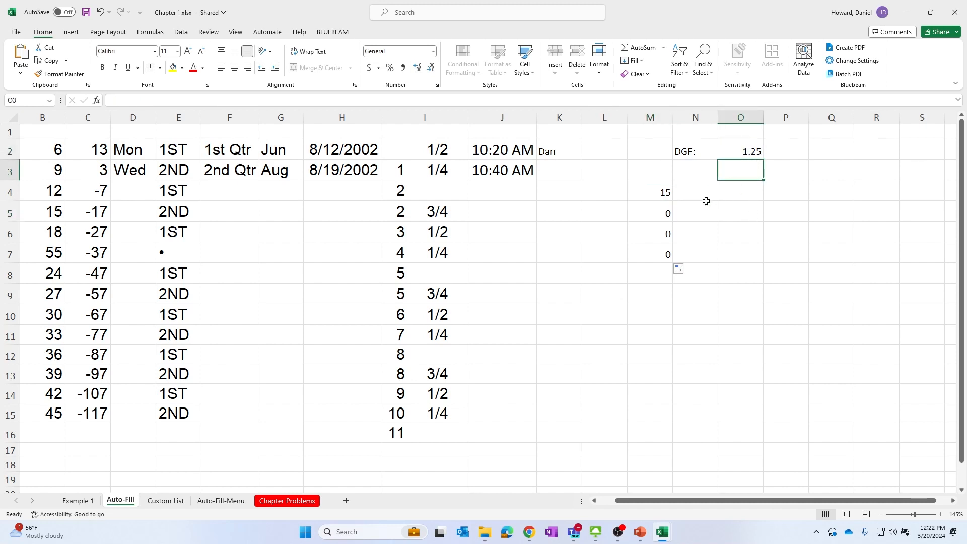
click(666, 192)
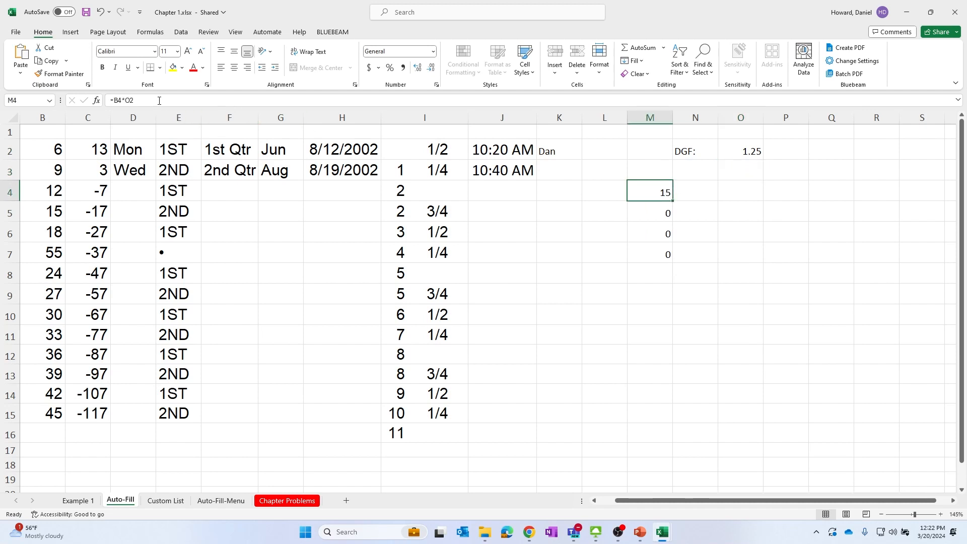
Edit the M4 formula to make the O2 reference absolute as $O$2
click(159, 101)
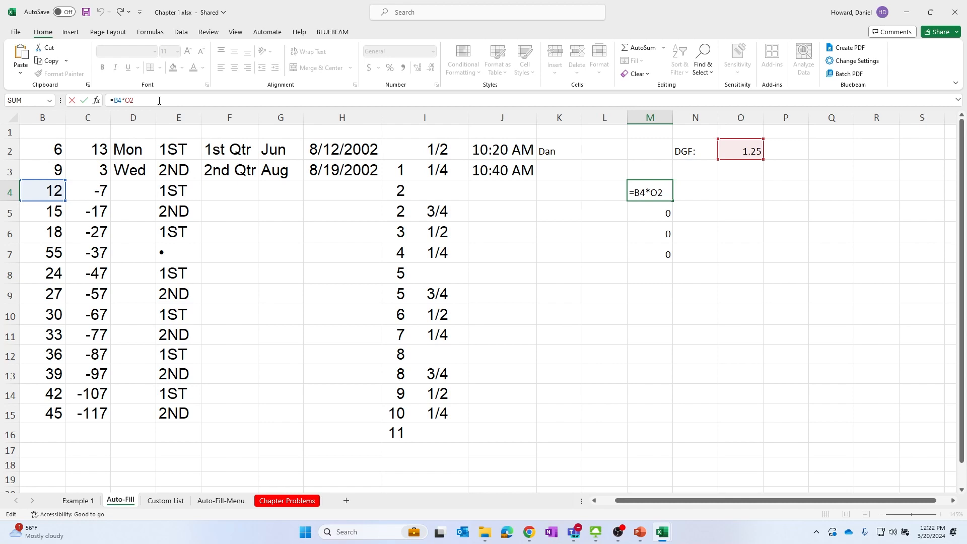
text($O$)
key(Return)
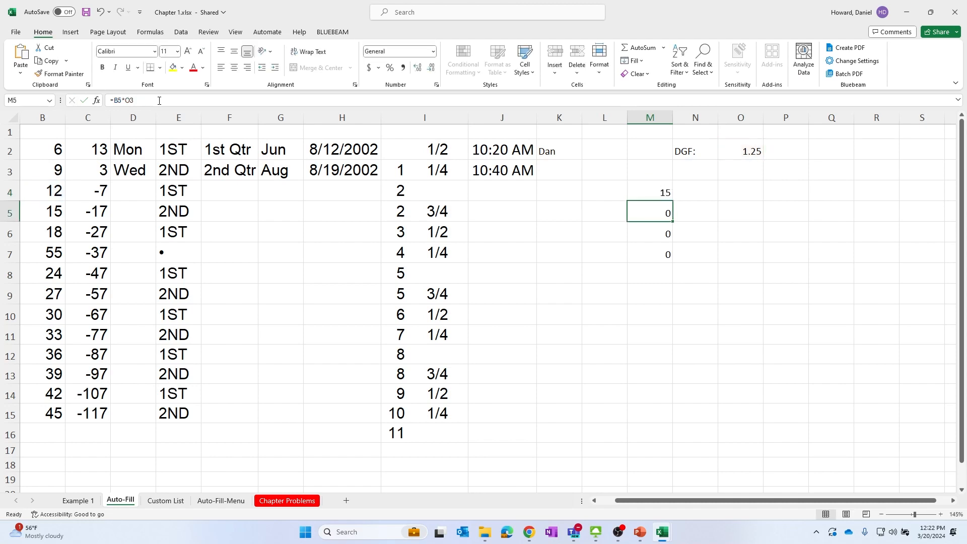
AutoFill the corrected M4 formula down to M8 and check the copied formulas
click(648, 192)
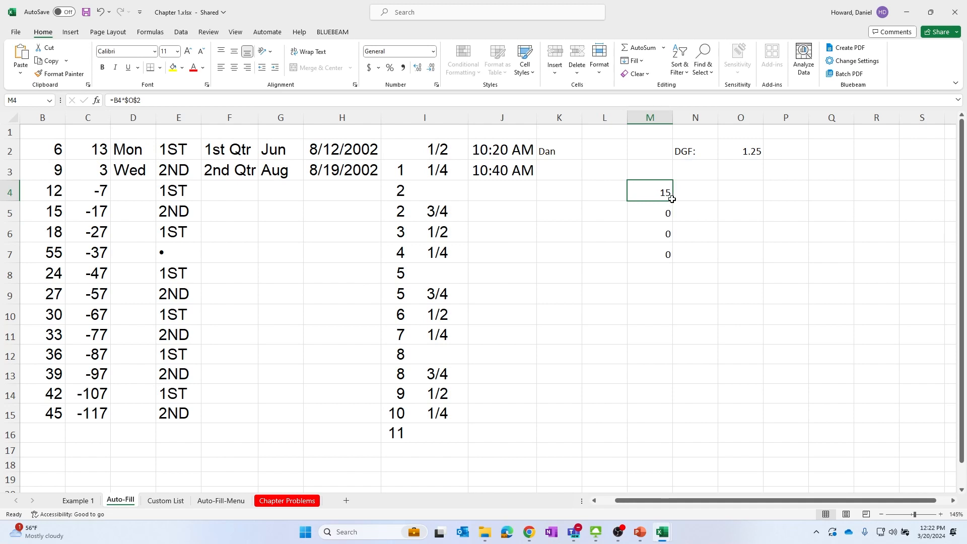
drag(673, 202, 672, 276)
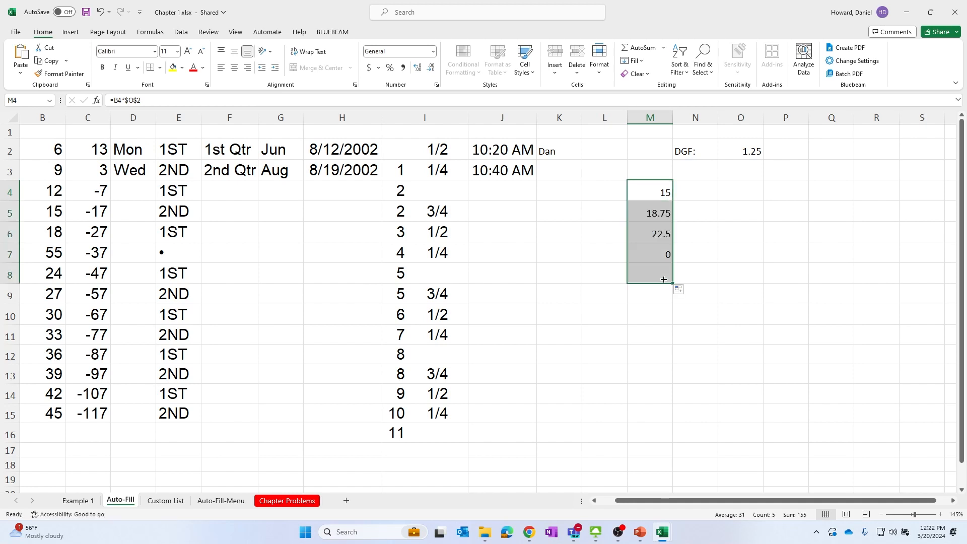
click(672, 212)
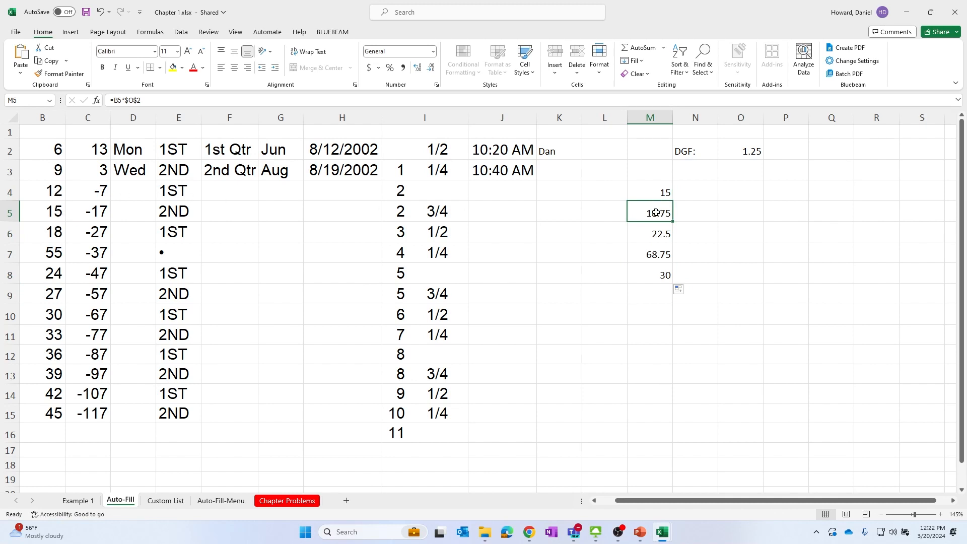
click(648, 240)
click(652, 211)
click(749, 163)
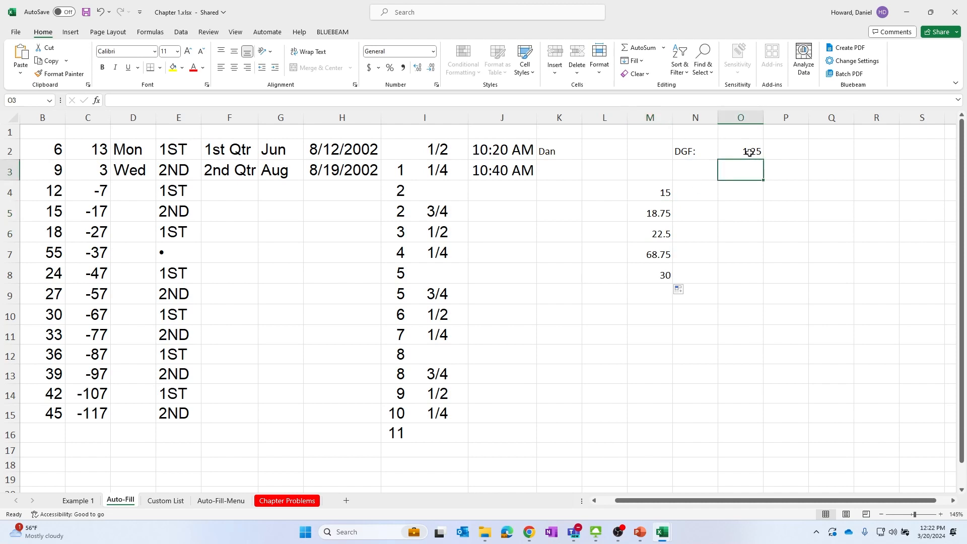
Turn on Show Formulas to display cell formulas instead of values
click(751, 153)
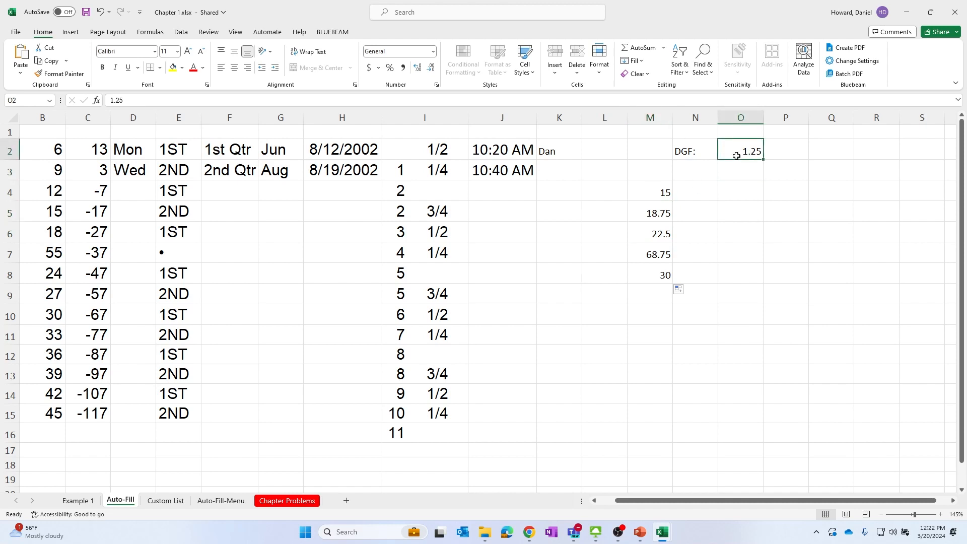
click(649, 197)
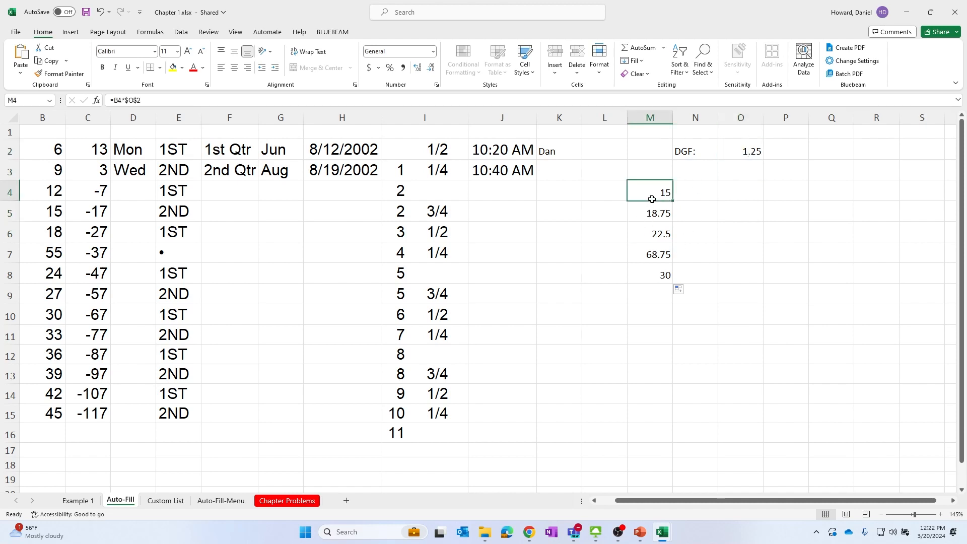
click(145, 34)
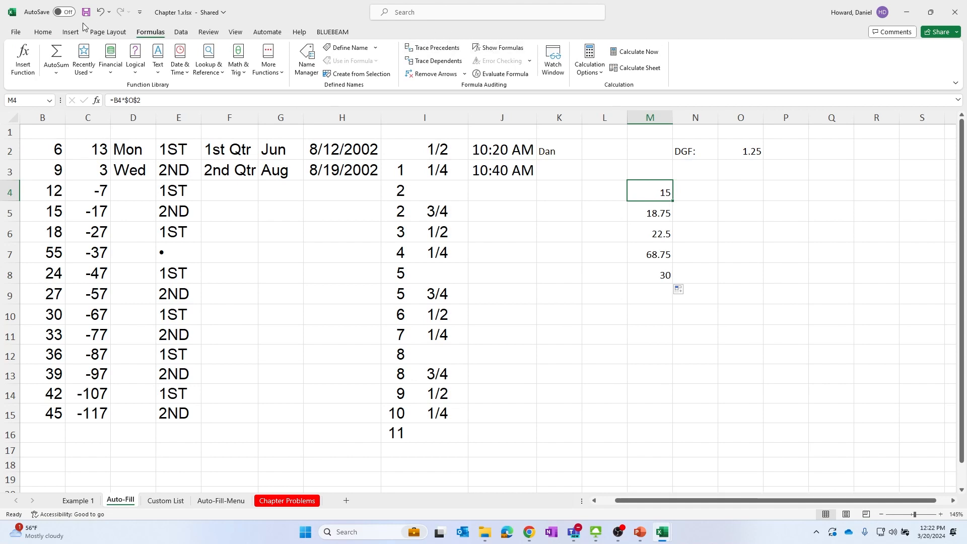
click(492, 48)
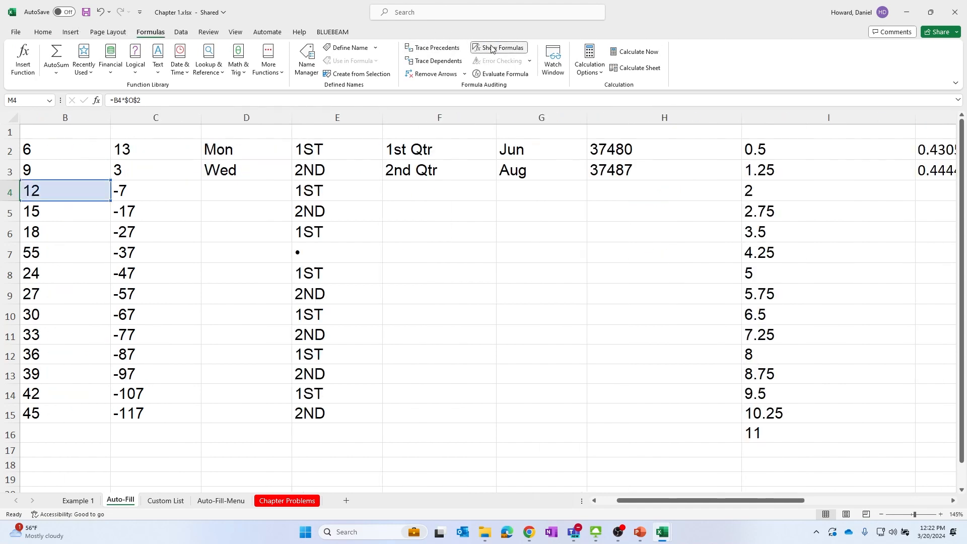
Review the copied formulas in column M, then turn Show Formulas off to display values again
click(870, 449)
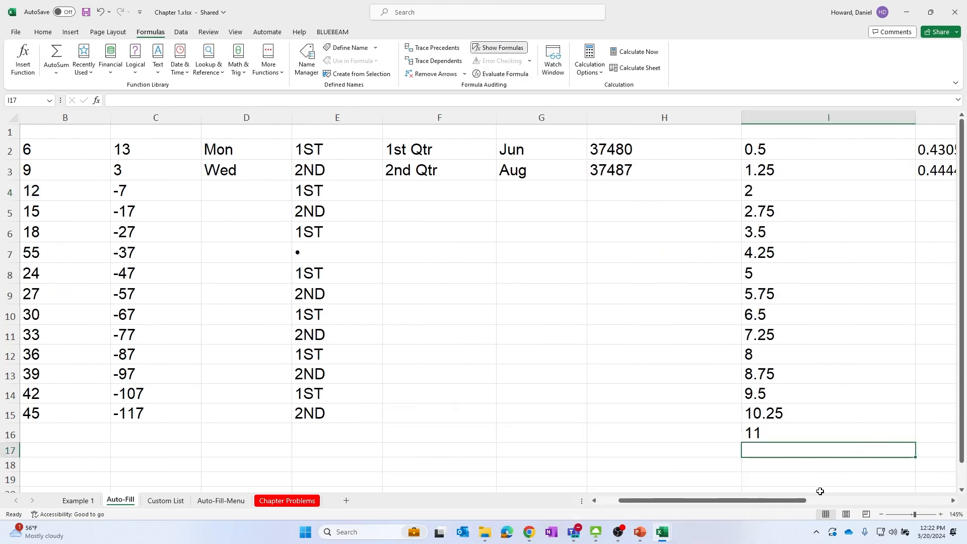
drag(791, 502, 911, 501)
click(896, 194)
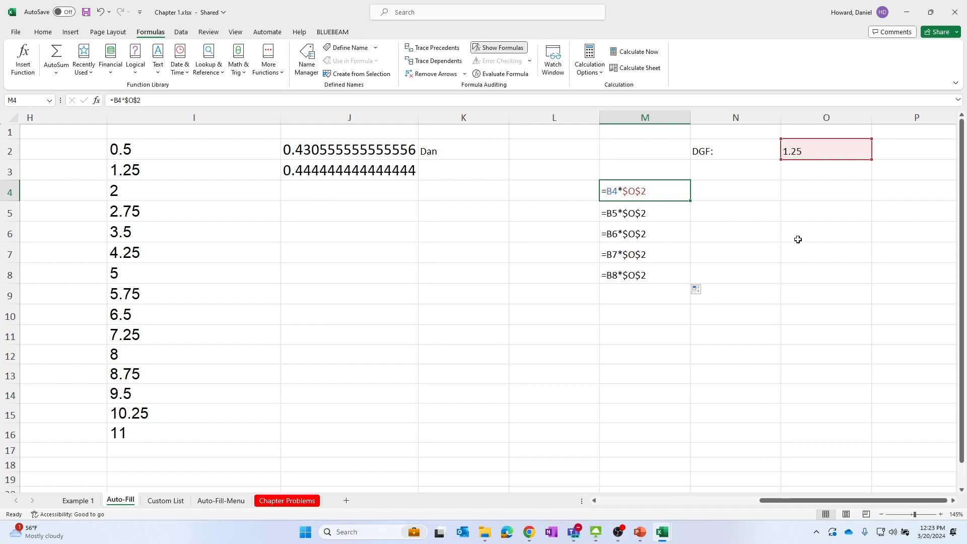
click(500, 48)
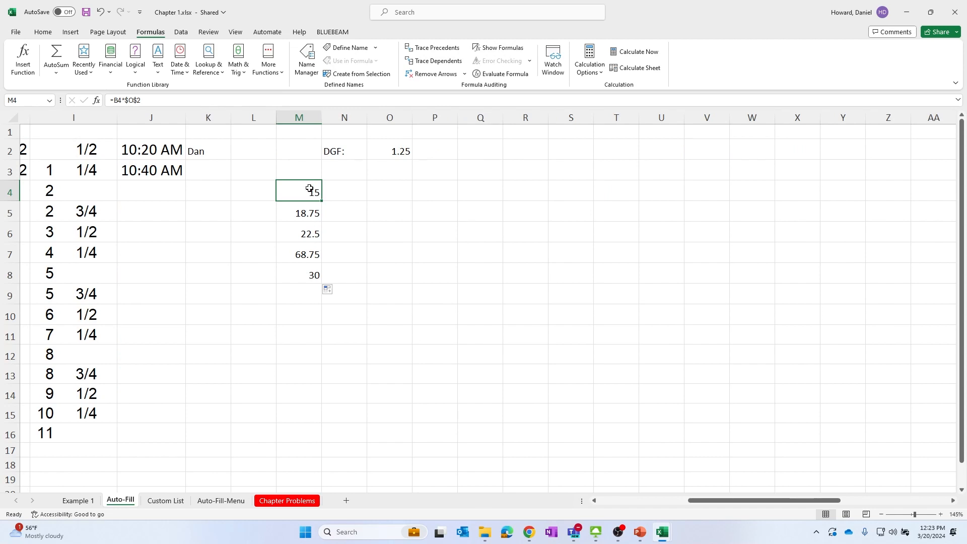
Trace the precedents of the M4 and M6 formulas, then remove all trace arrows
click(441, 50)
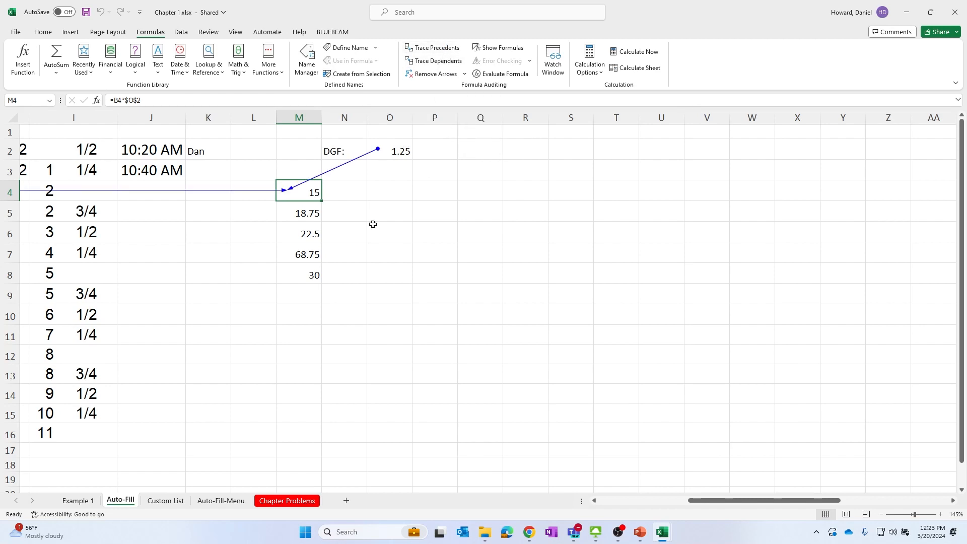
drag(711, 503, 605, 497)
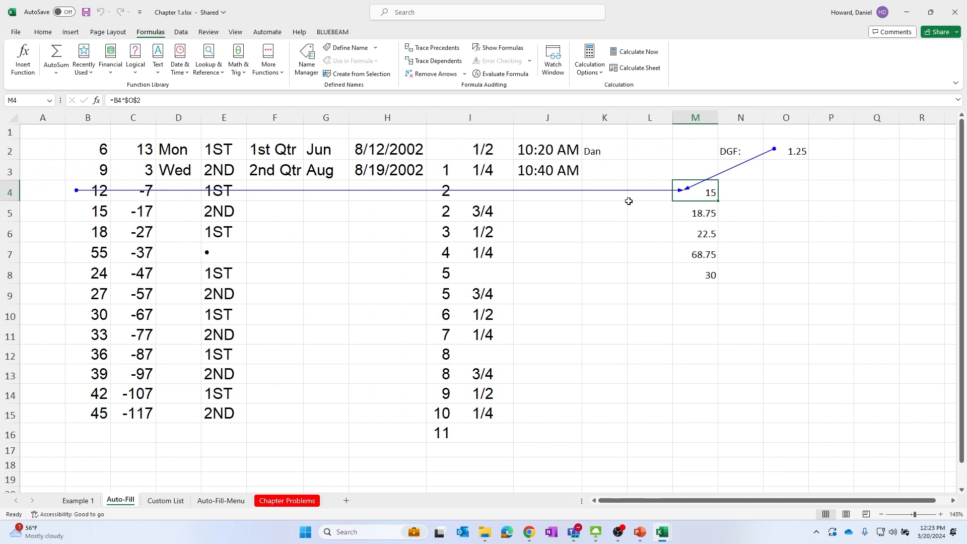
click(708, 233)
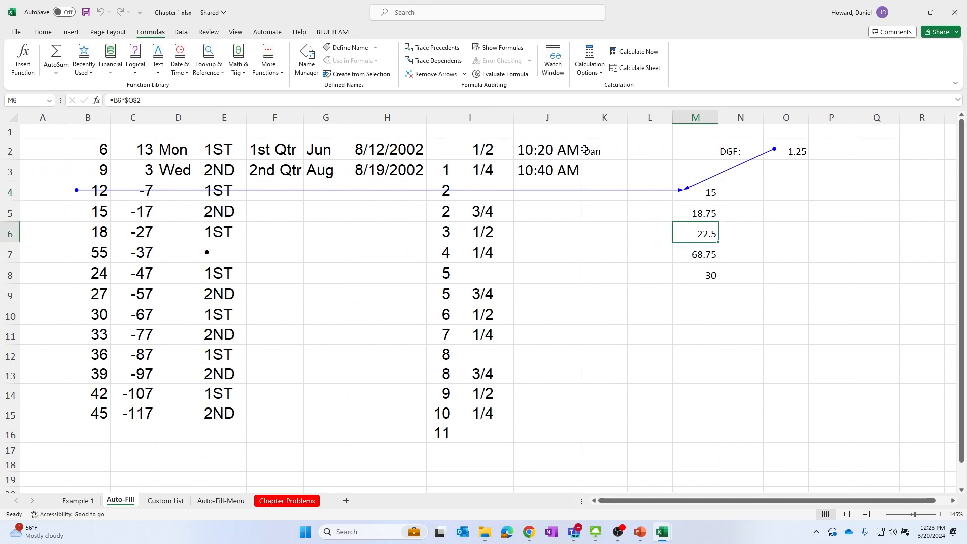
click(429, 48)
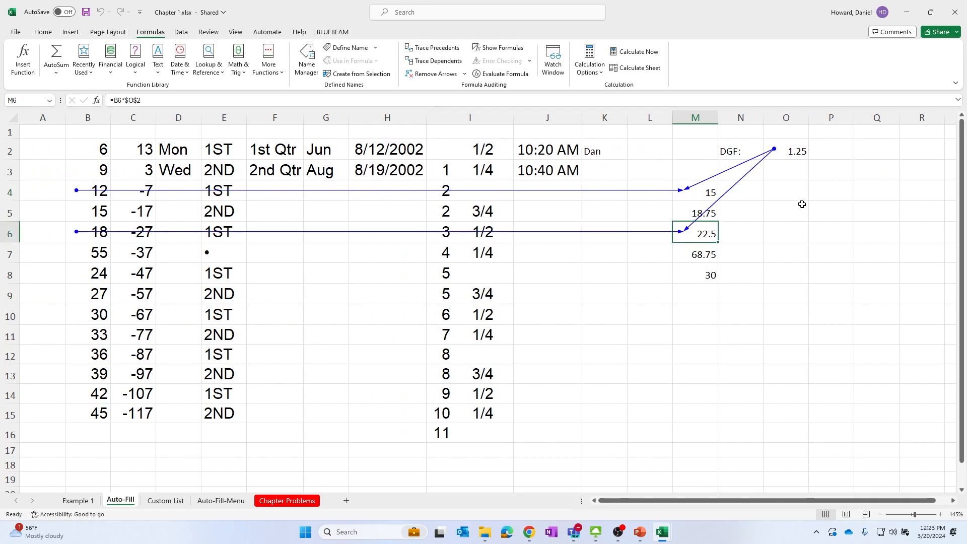
click(430, 76)
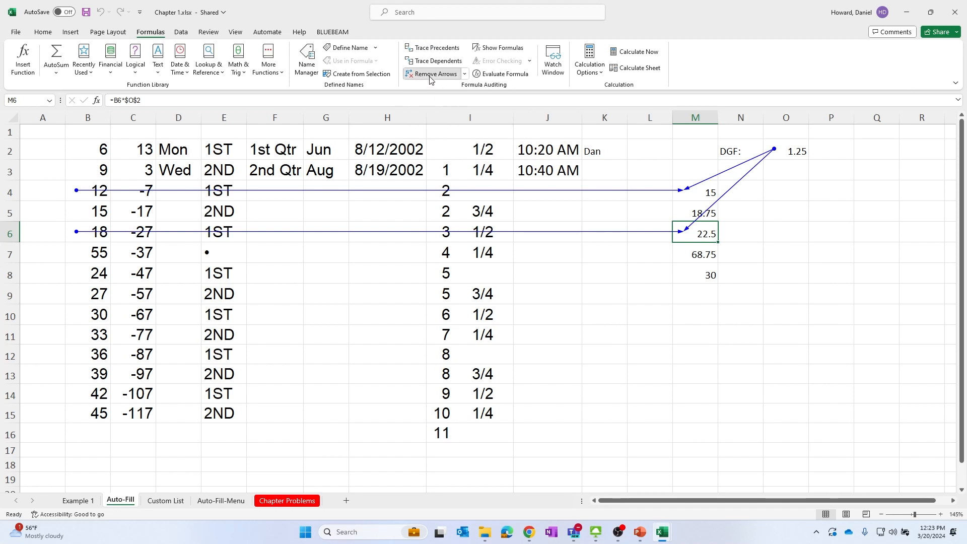
Trace the dependents of the DGF value in O2
click(785, 151)
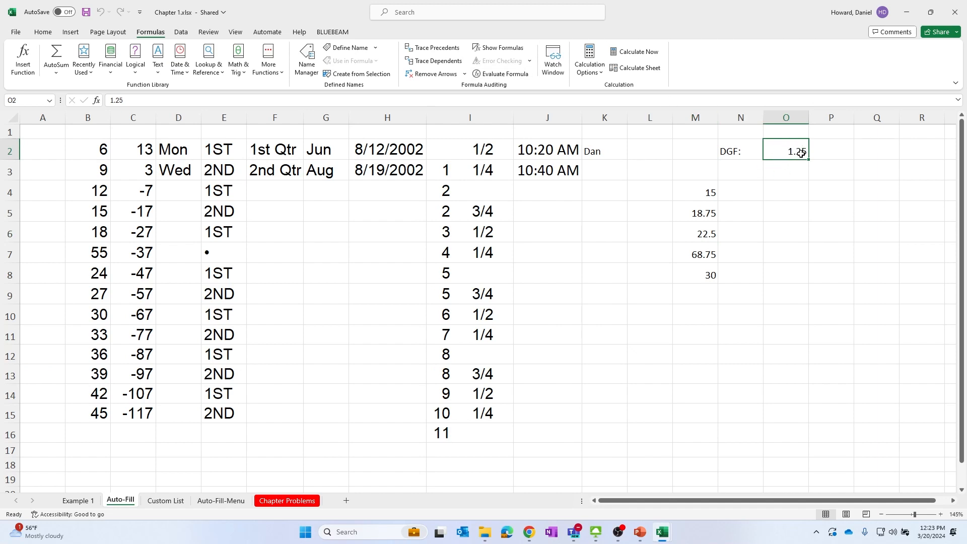
click(437, 61)
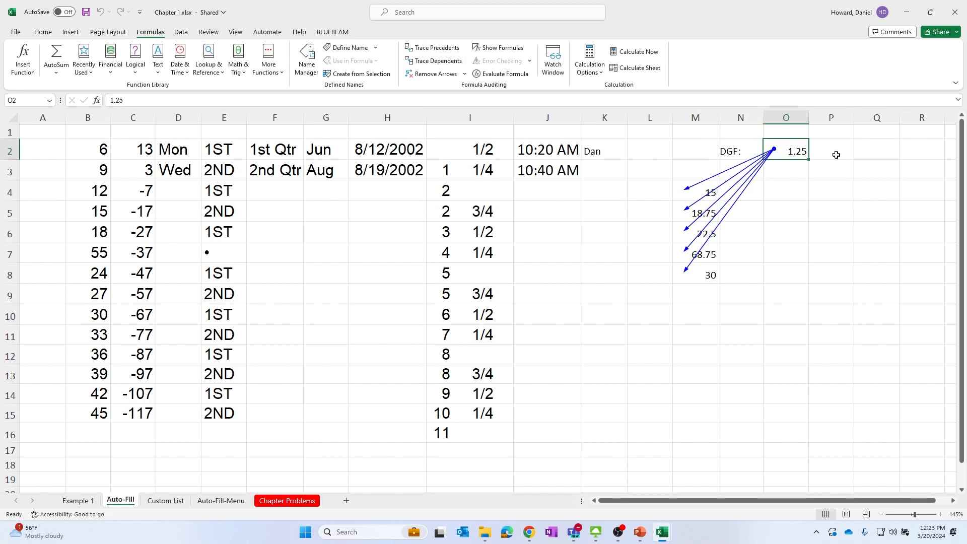
click(868, 152)
click(788, 151)
click(789, 288)
click(810, 190)
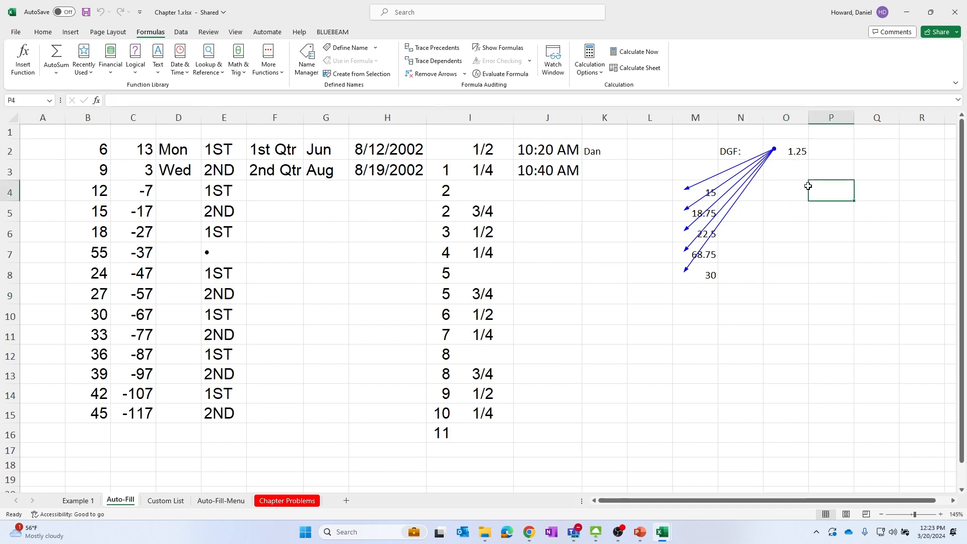
click(779, 156)
click(782, 267)
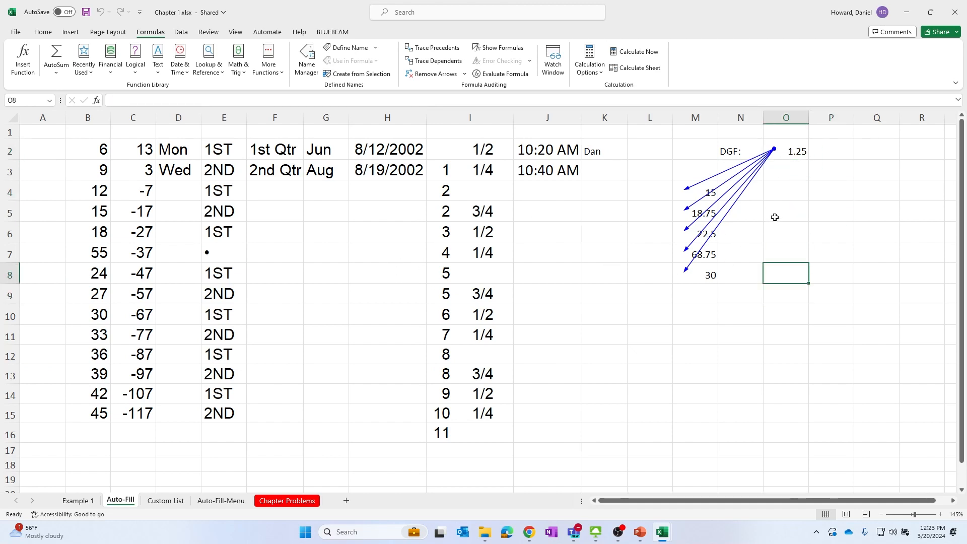
Insert a new worksheet and enter the label DGF in A2 and the value 1.25 in B2
click(346, 500)
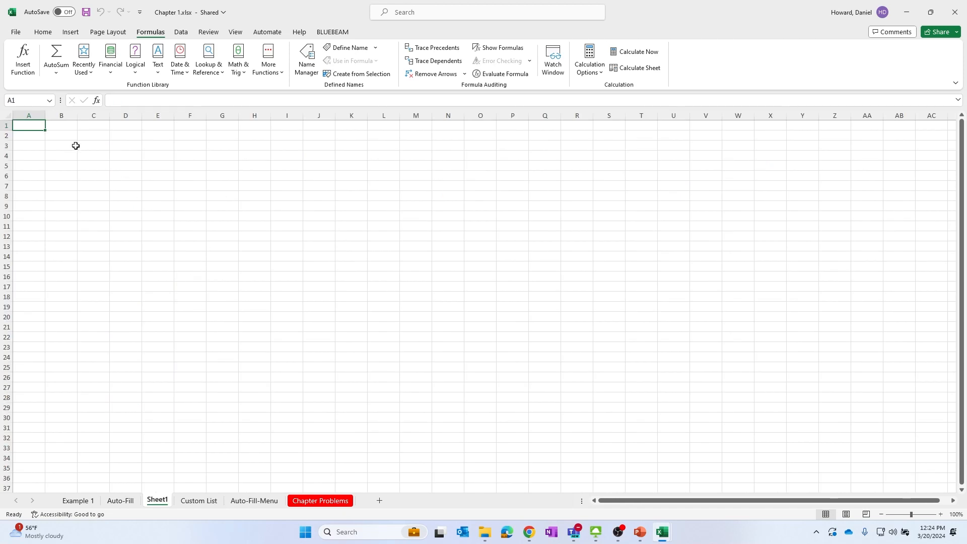
click(30, 135)
key(Caps_Lock)
text(d)
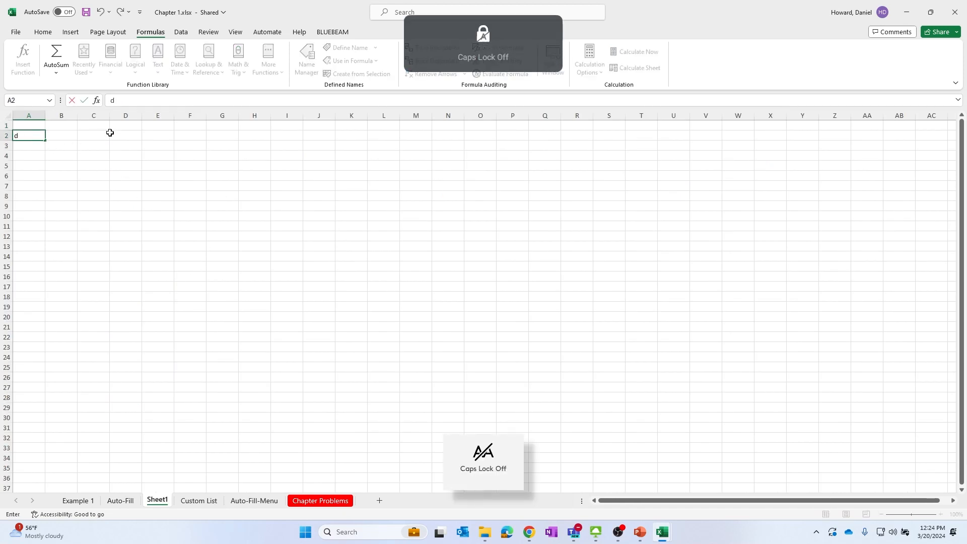
key(Caps_Lock)
key(BackSpace)
text(D)
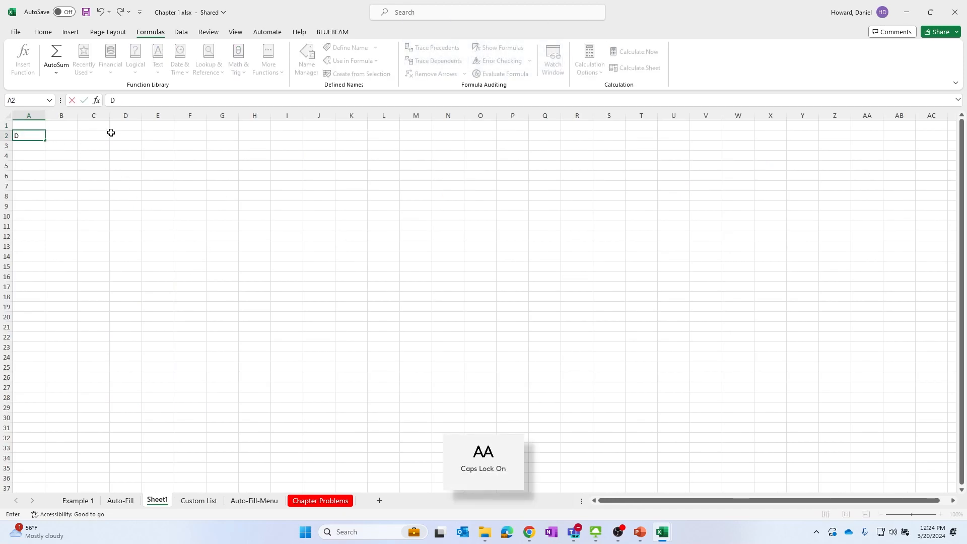
text(GS)
key(Tab)
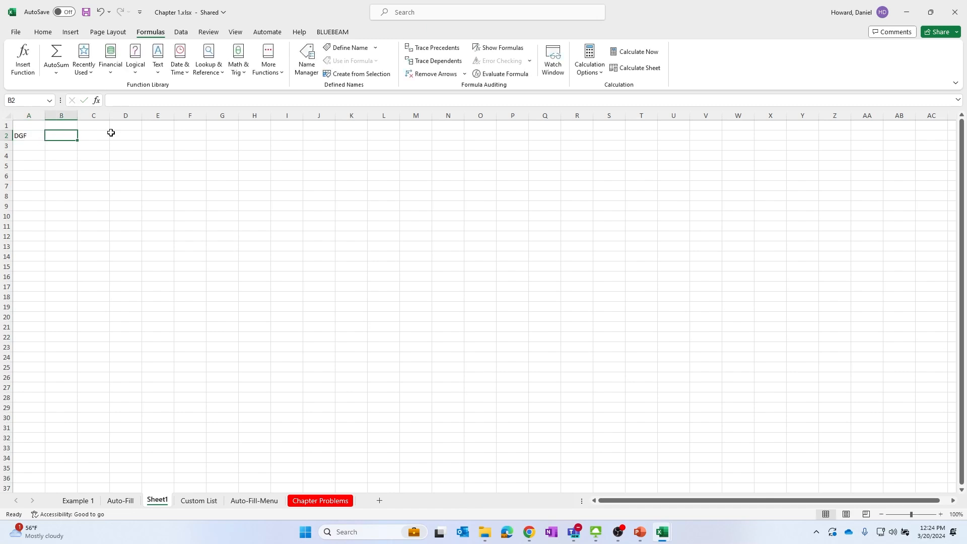
text(1.25)
click(95, 185)
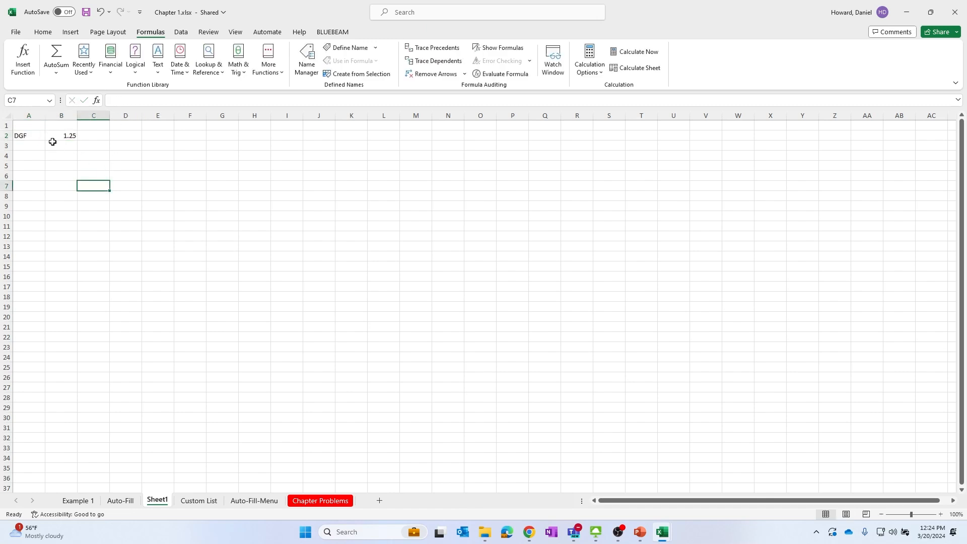
Rename the new worksheet to DATA
click(53, 137)
right_click(163, 502)
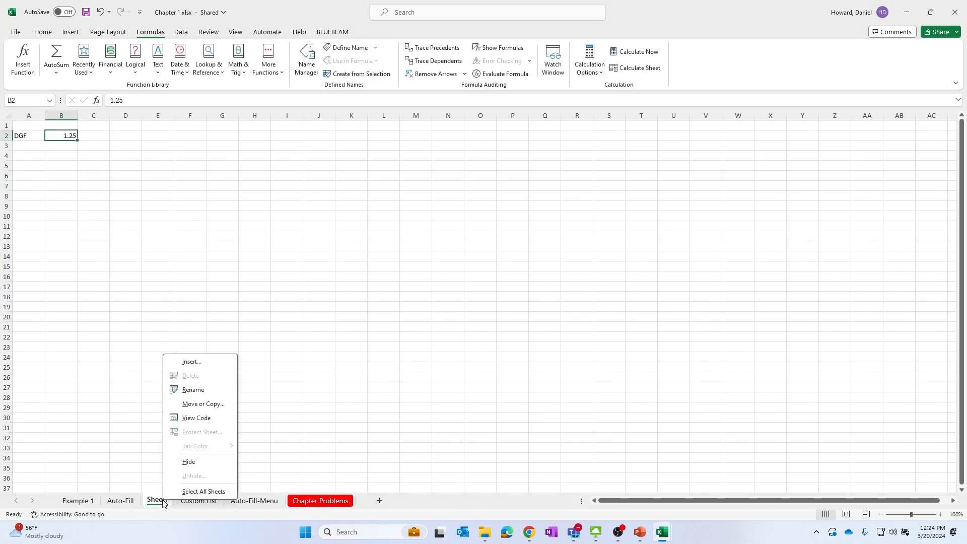
click(193, 391)
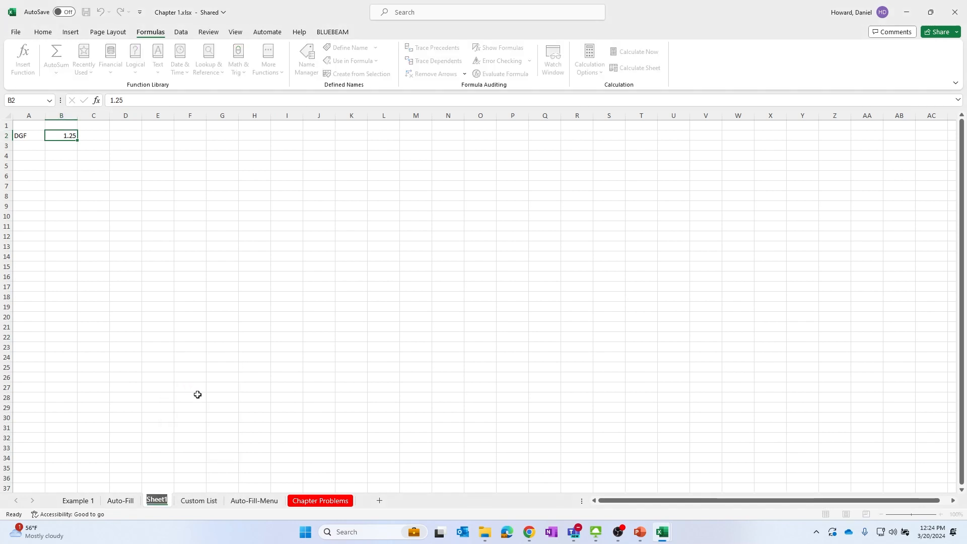
key(Caps_Lock)
text(dat)
key(BackSpace)
key(BackSpace)
key(BackSpace)
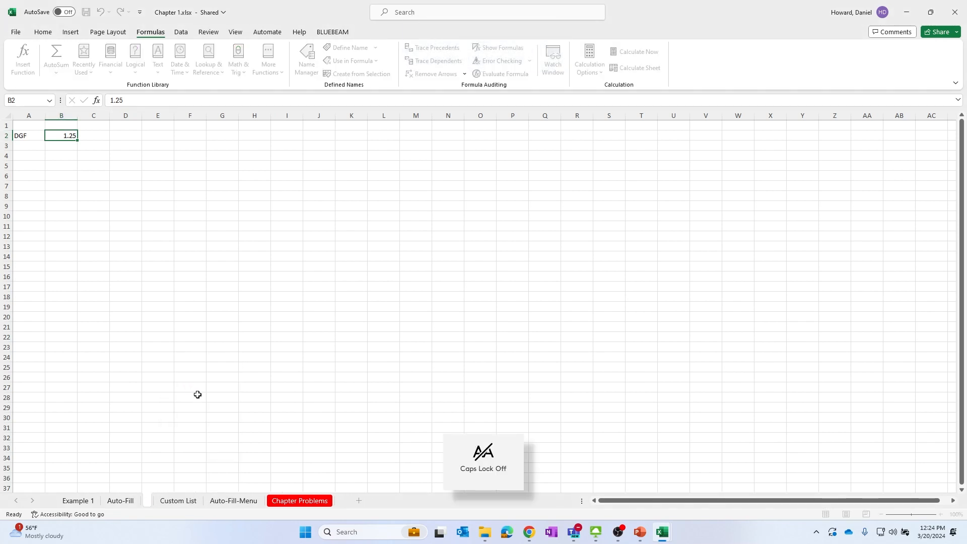
key(Caps_Lock)
text(DATA)
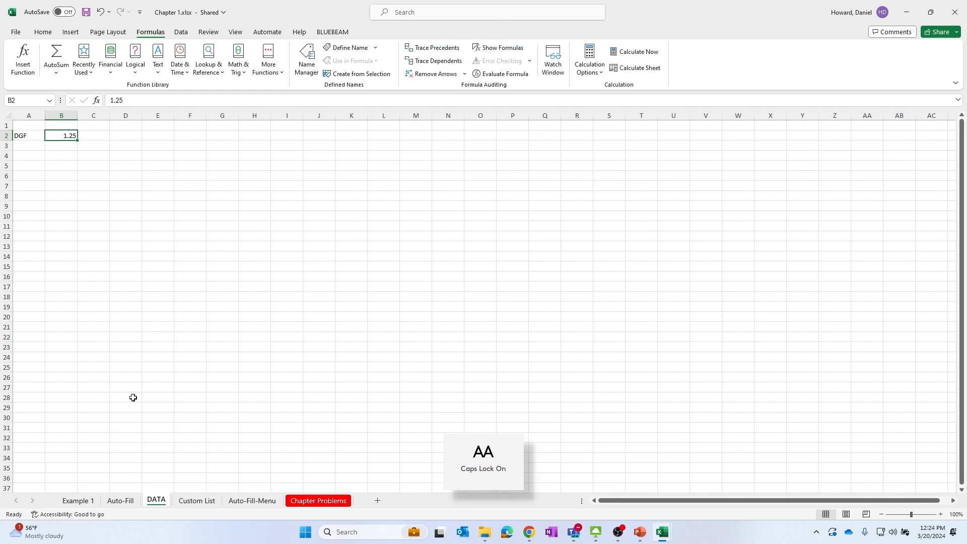
click(132, 397)
Return to the Auto-Fill sheet, select M4 and remove the trace arrows
click(120, 500)
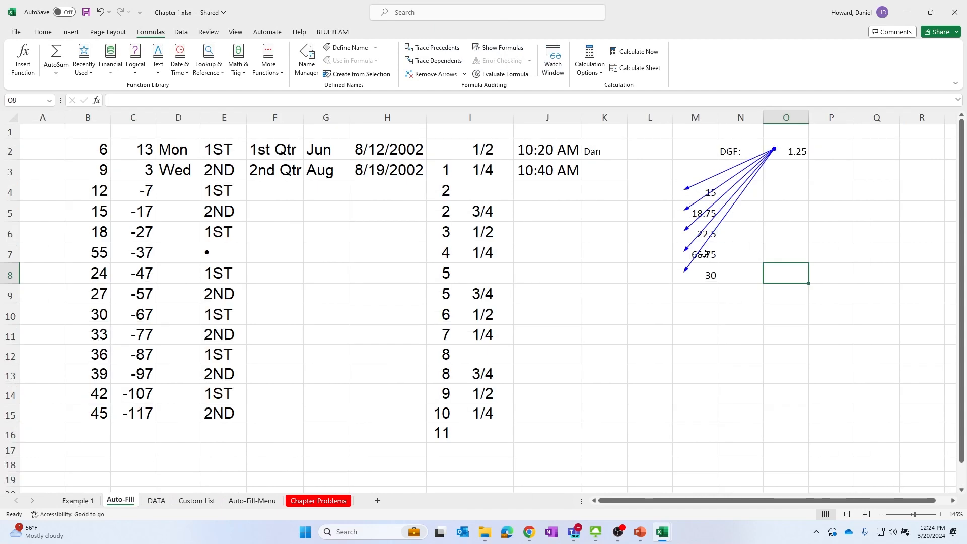
click(691, 194)
click(413, 77)
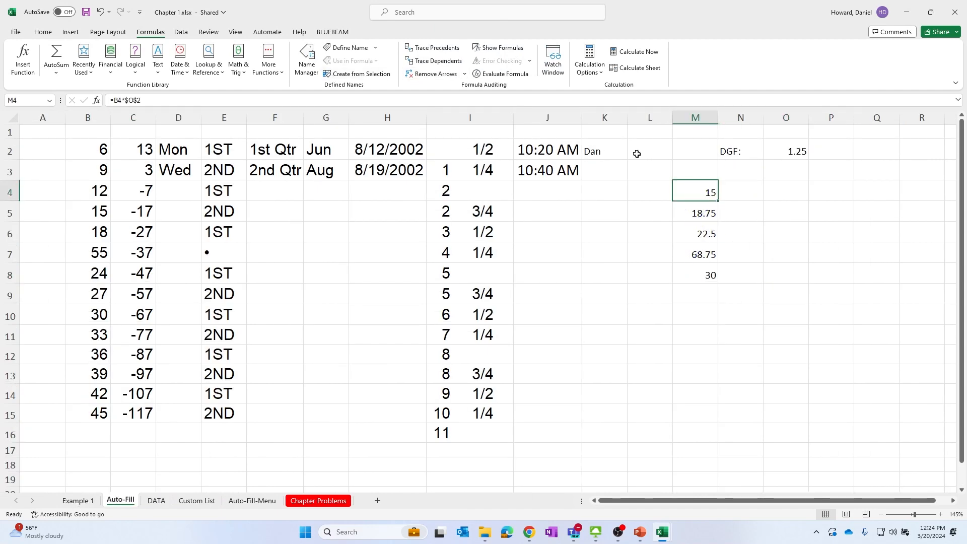
double_click(127, 100)
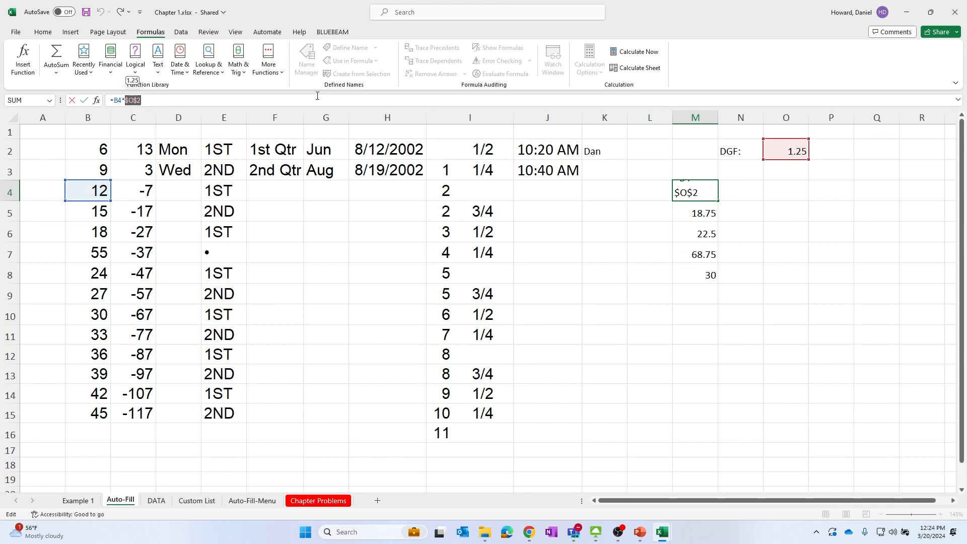
text(dATA)
key(Caps_Lock)
key(BackSpace)
key(BackSpace)
key(BackSpace)
key(BackSpace)
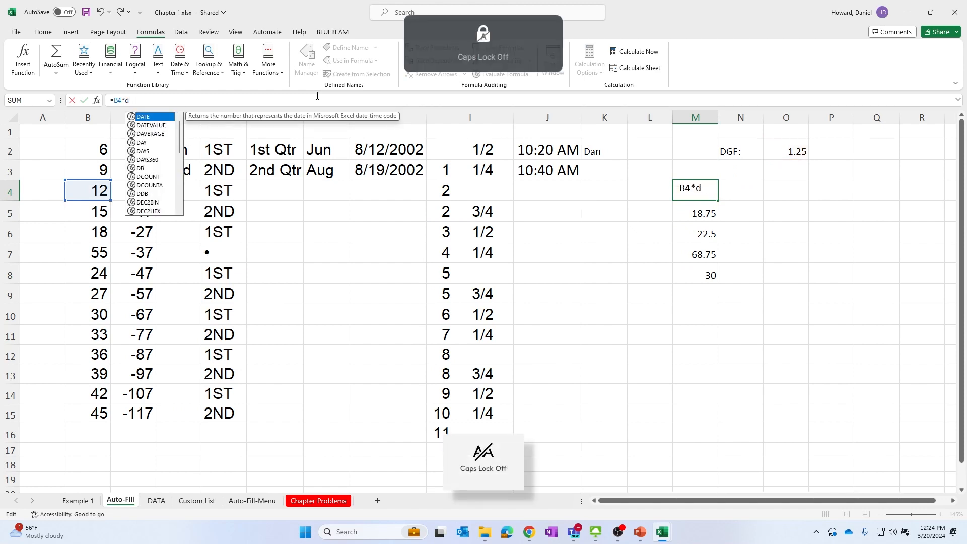
text(Data!)
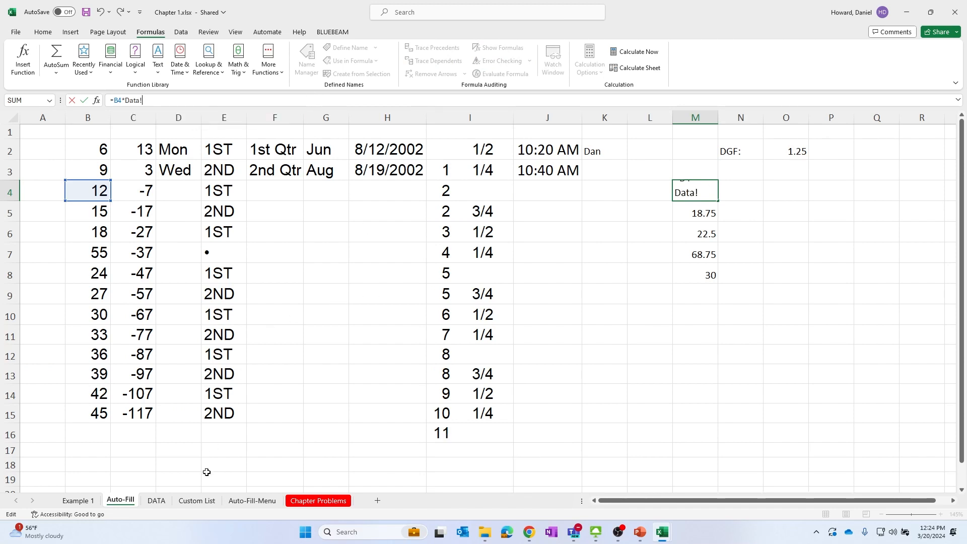
key(Escape)
Edit the M4 formula to replace the $O$2 reference with DATA!b2, making it =B4*Data!b2
click(152, 501)
click(136, 502)
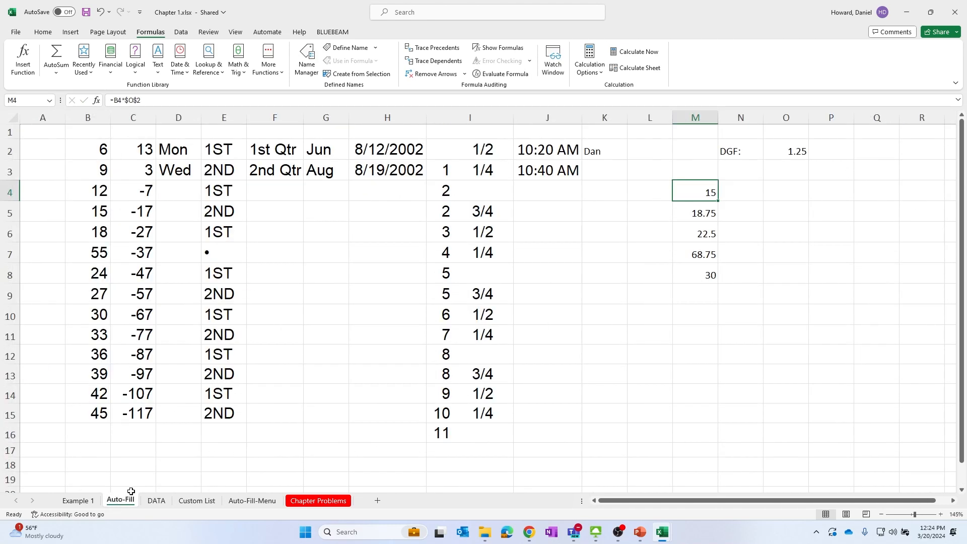
click(150, 106)
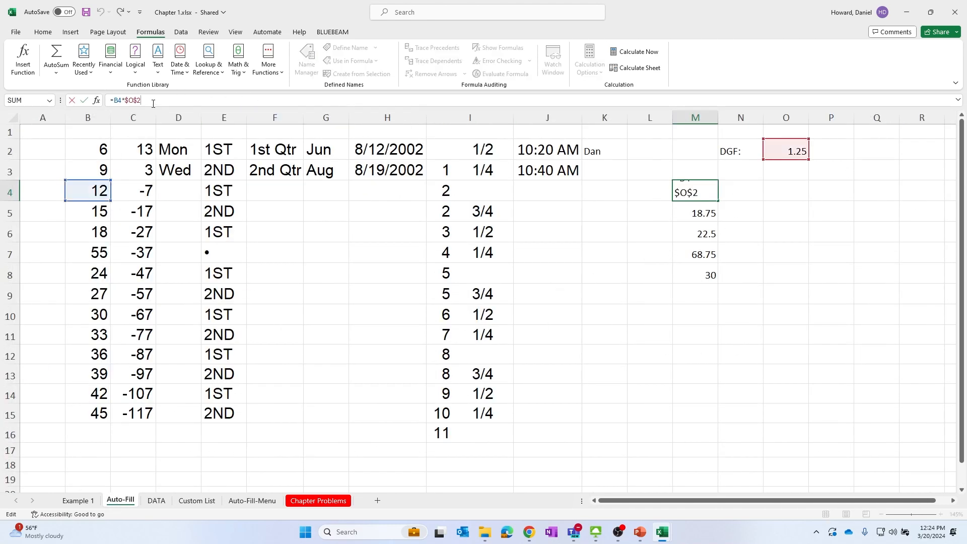
key(BackSpace)
key(BackSpace)
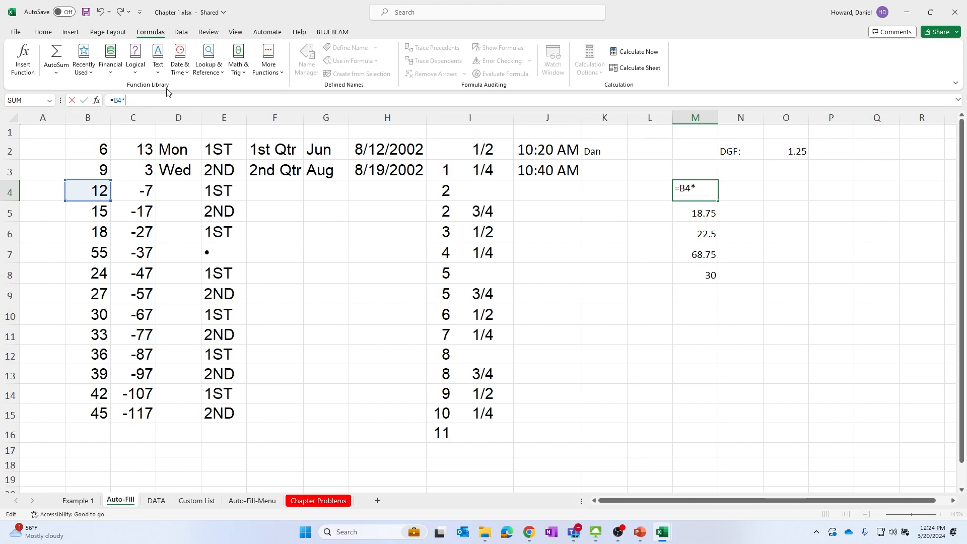
text(Data)
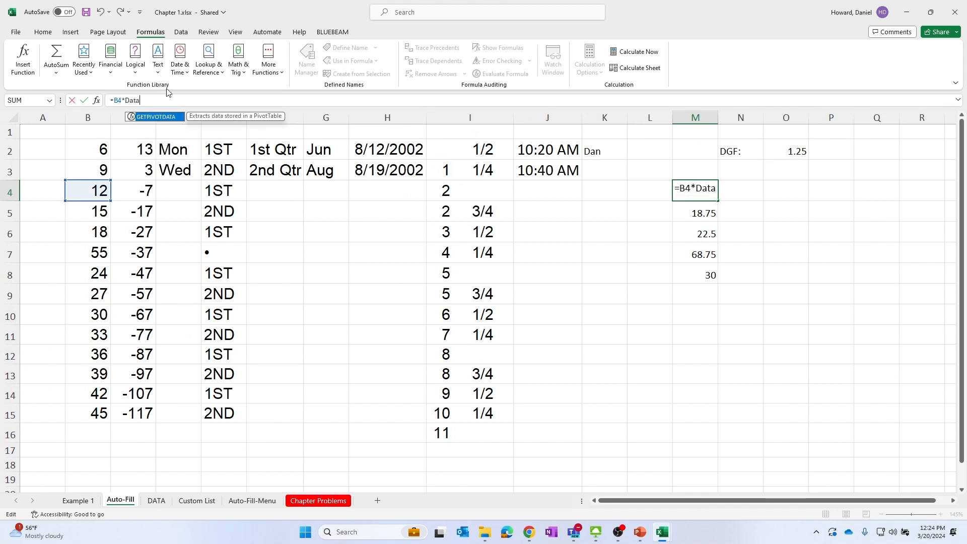
text(!b2)
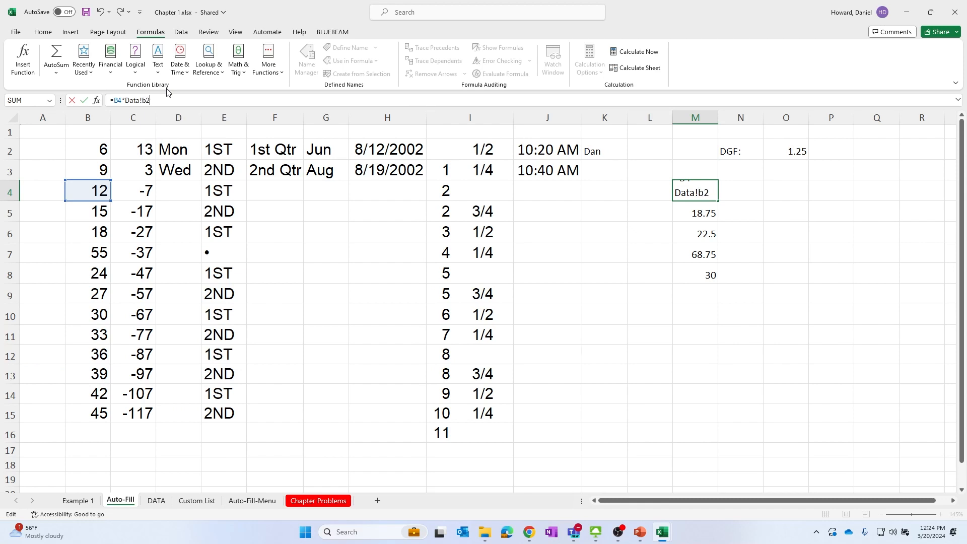
key(Return)
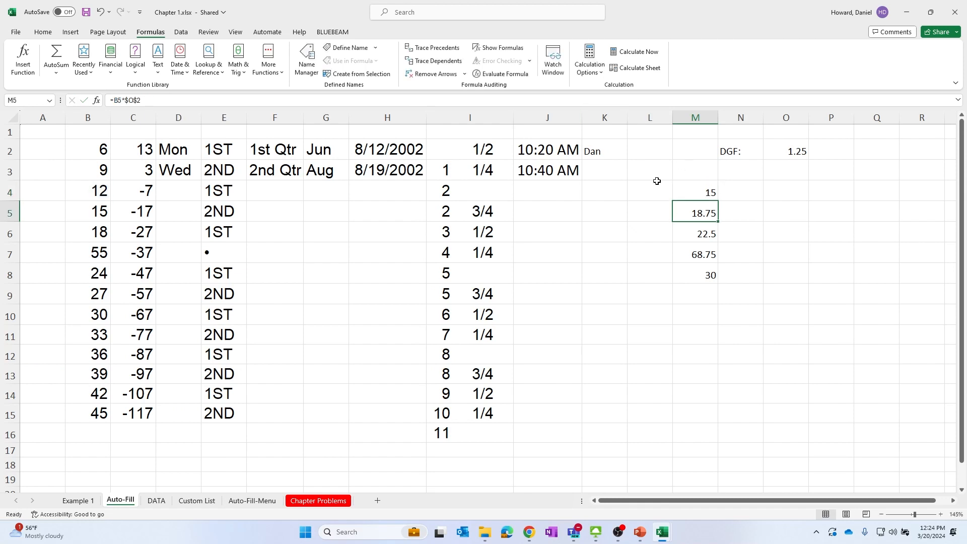
Change the DGF value in B2 on the DATA sheet to 555
click(705, 189)
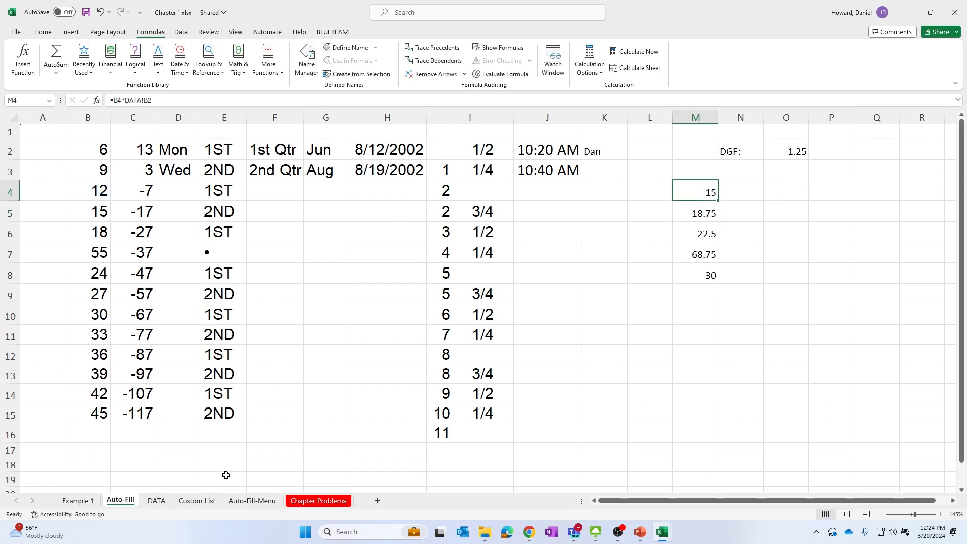
click(155, 500)
click(55, 139)
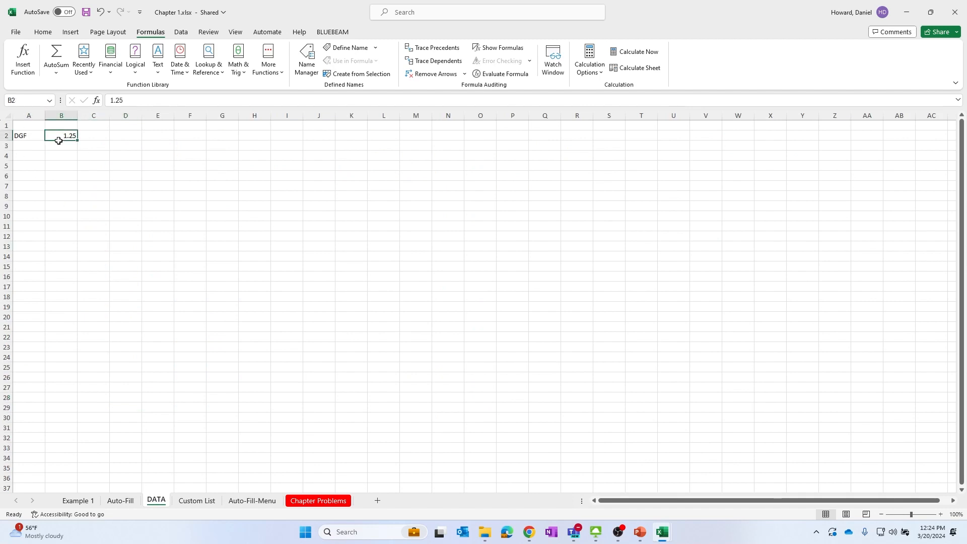
text(555)
click(287, 186)
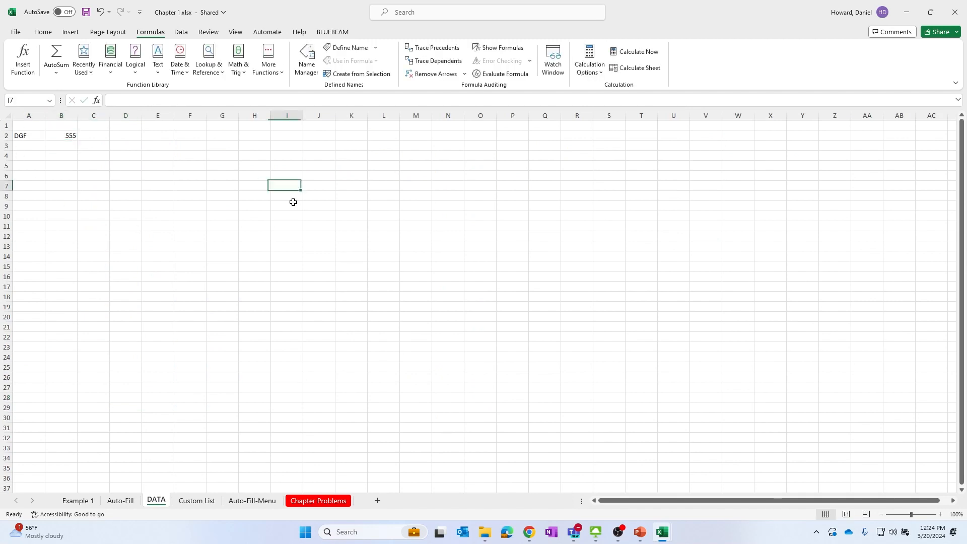
Return to the Auto-Fill sheet and fill M4's formula down to M7
click(125, 502)
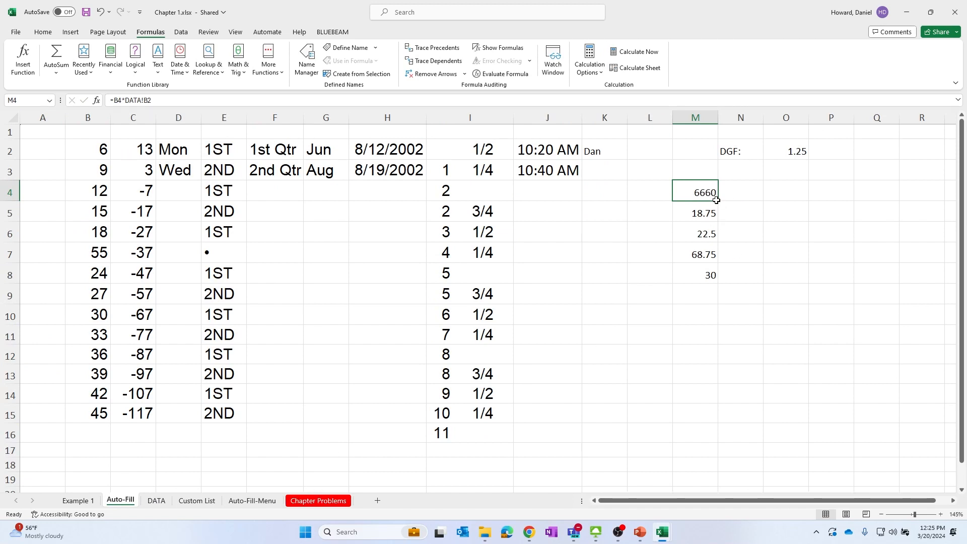
drag(718, 201, 716, 264)
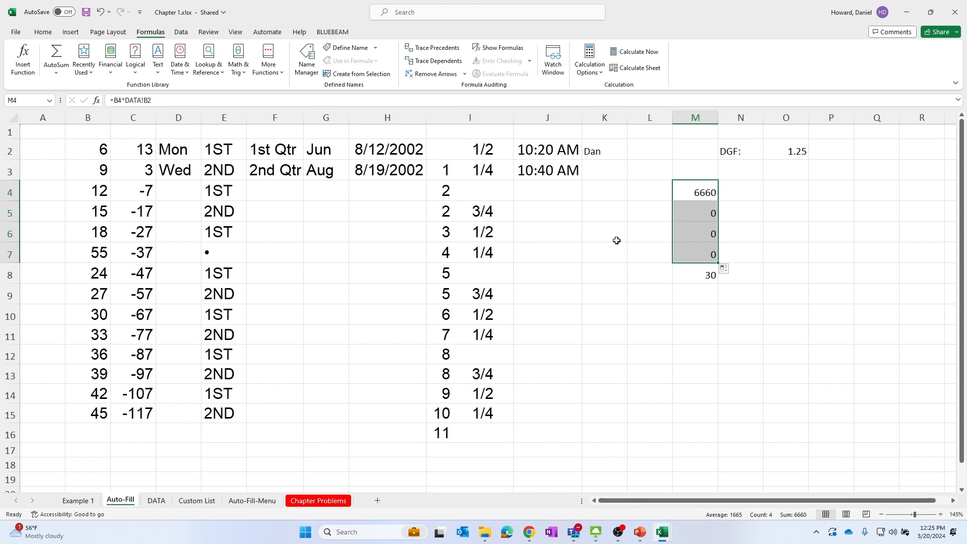
Make the DATA!B2 reference in M4's formula absolute as DATA!$B$2
click(687, 195)
click(140, 101)
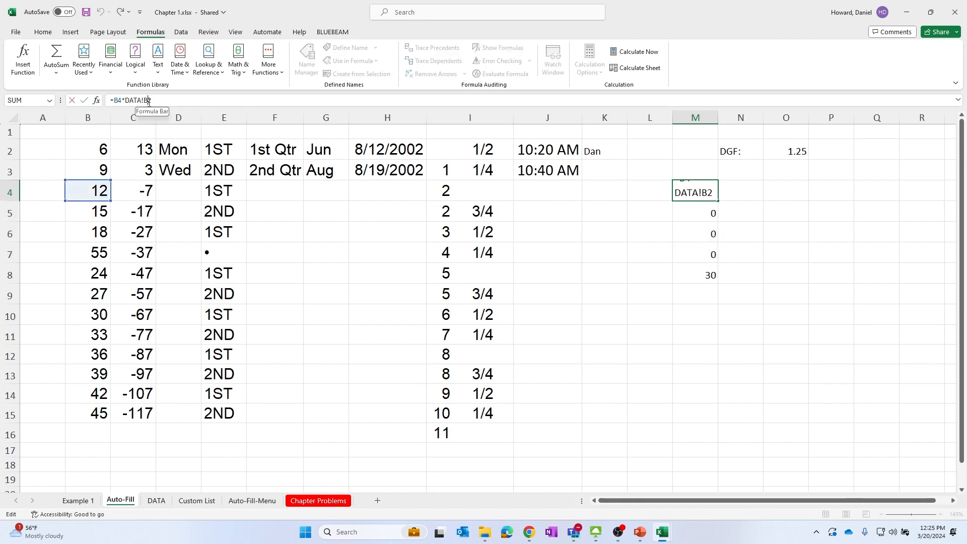
key(F4)
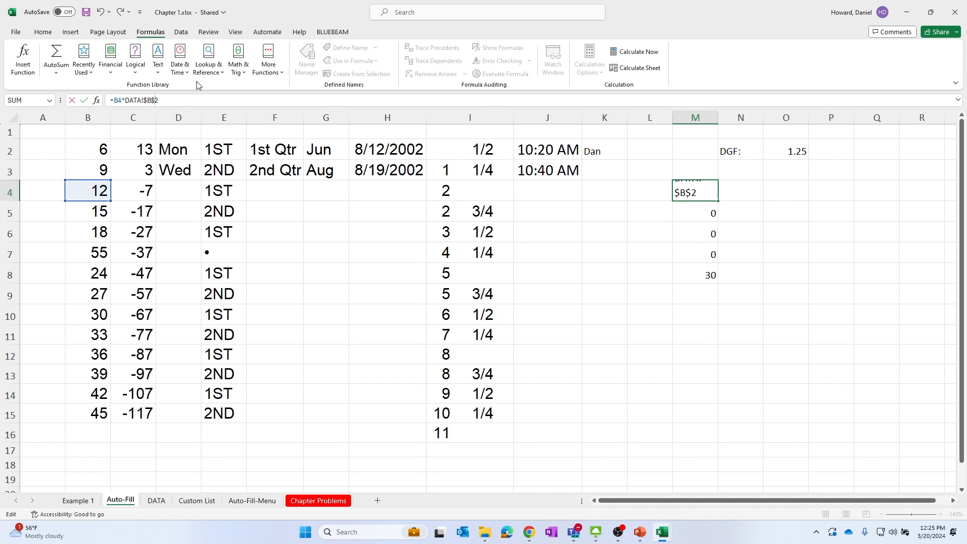
key(Return)
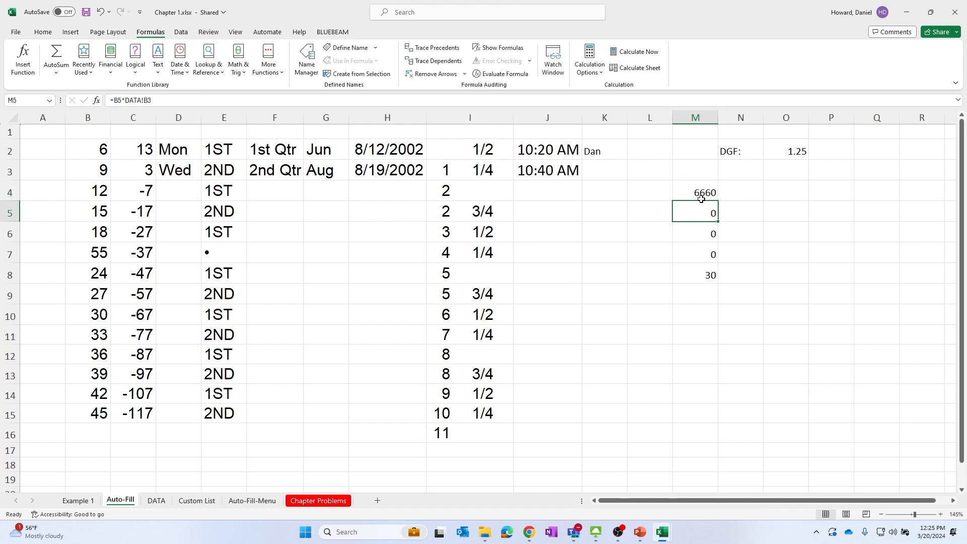
Set the DGF value in B2 on the DATA sheet to 1.25
click(156, 500)
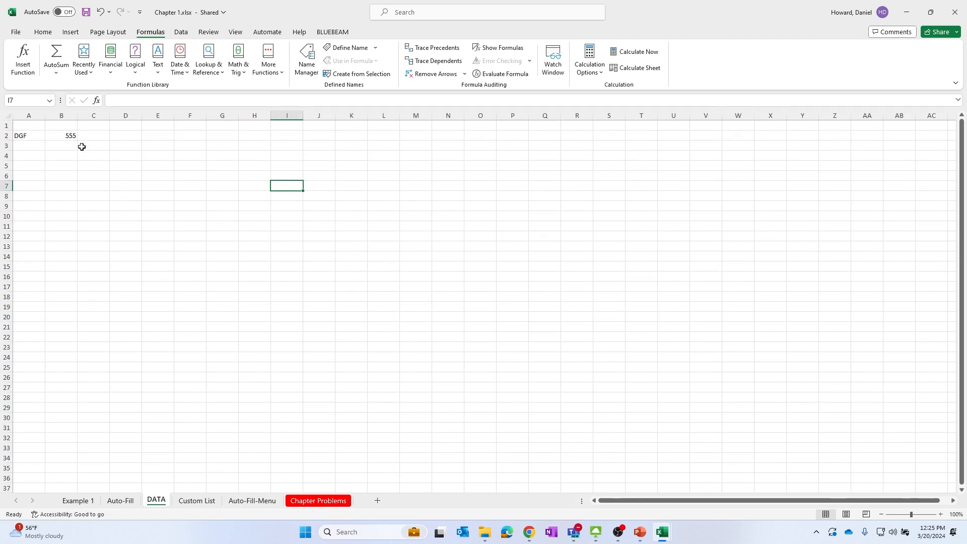
click(67, 138)
text(1.25)
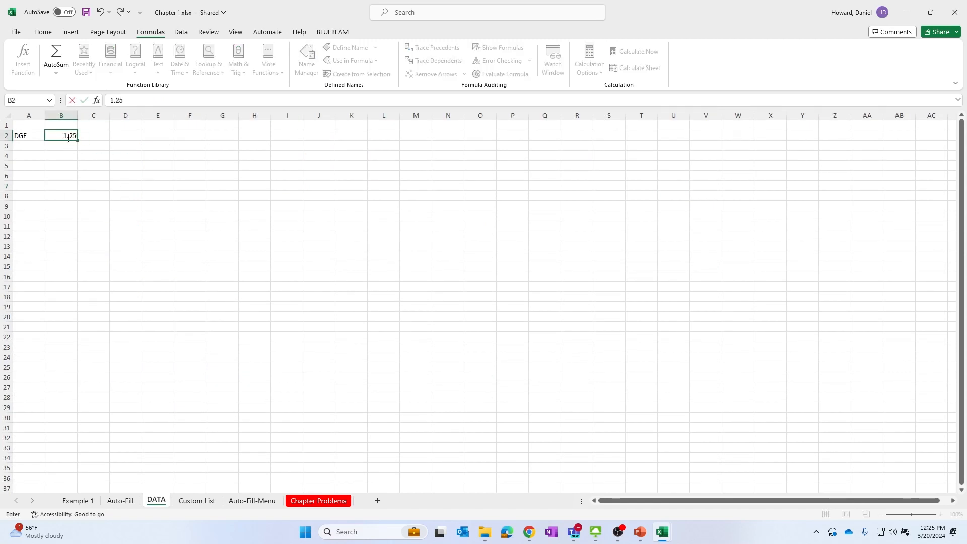
key(Return)
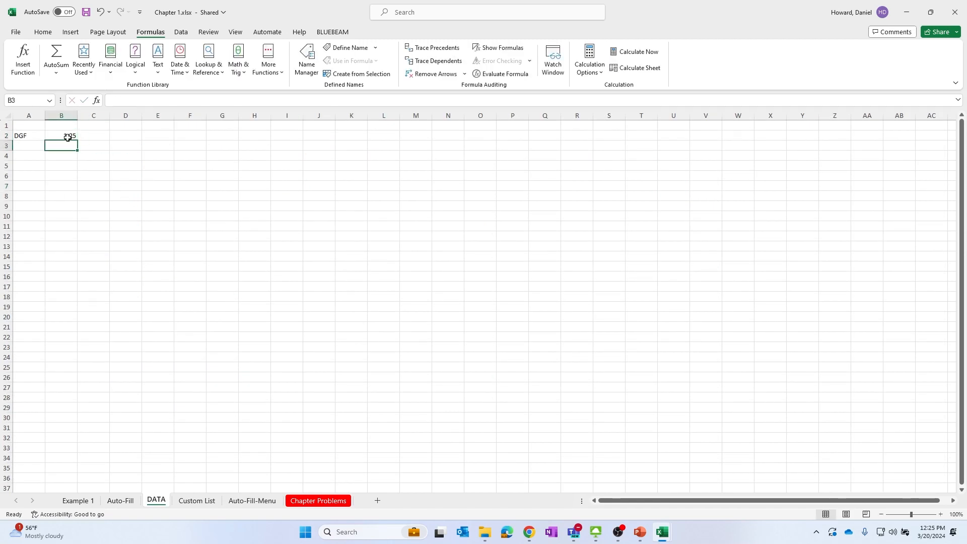
Return to the Auto-Fill sheet and fill M4's formula down through M8
click(112, 506)
click(685, 191)
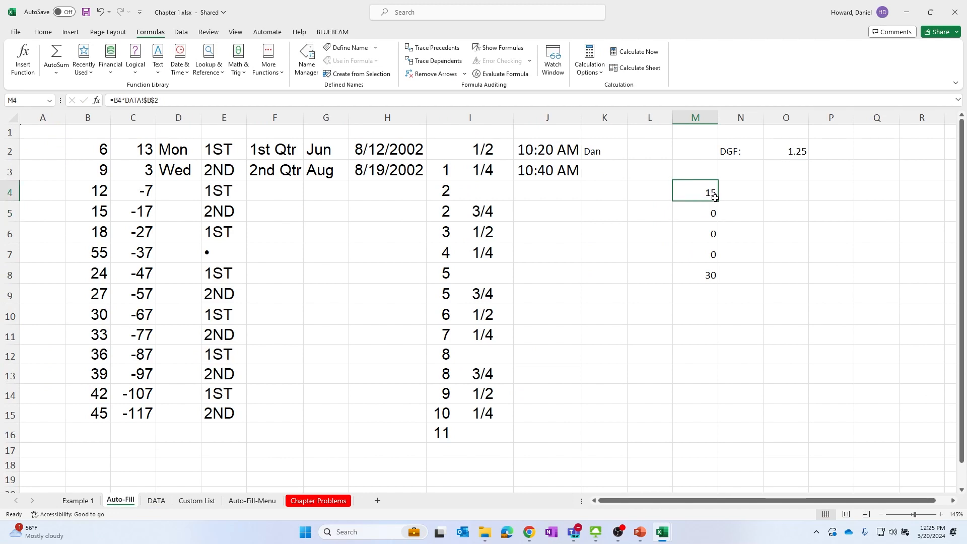
drag(718, 202, 717, 285)
click(837, 226)
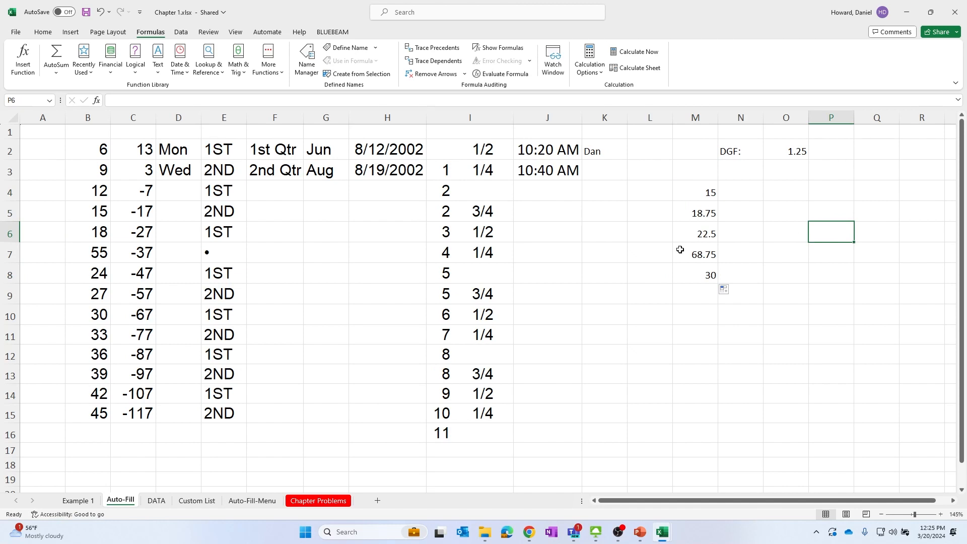
click(586, 252)
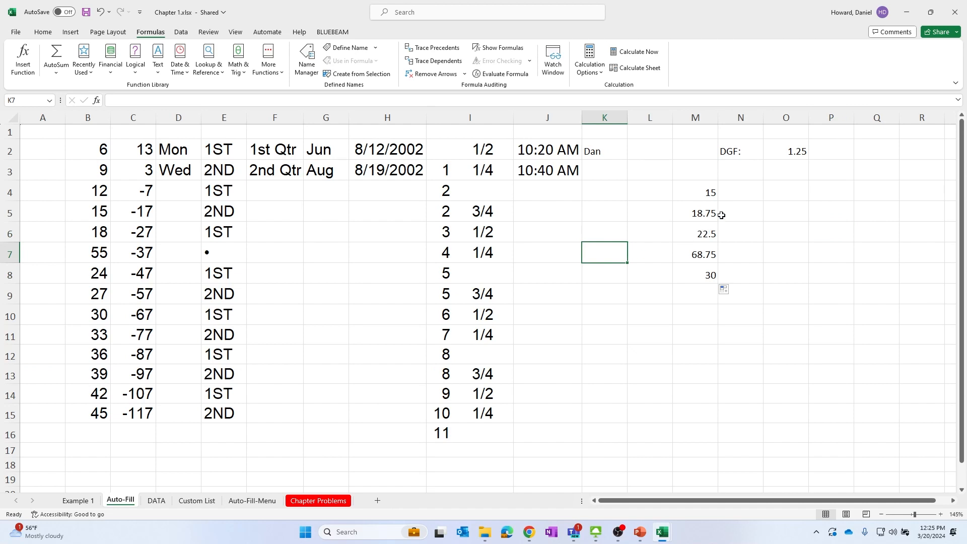
click(734, 205)
click(103, 187)
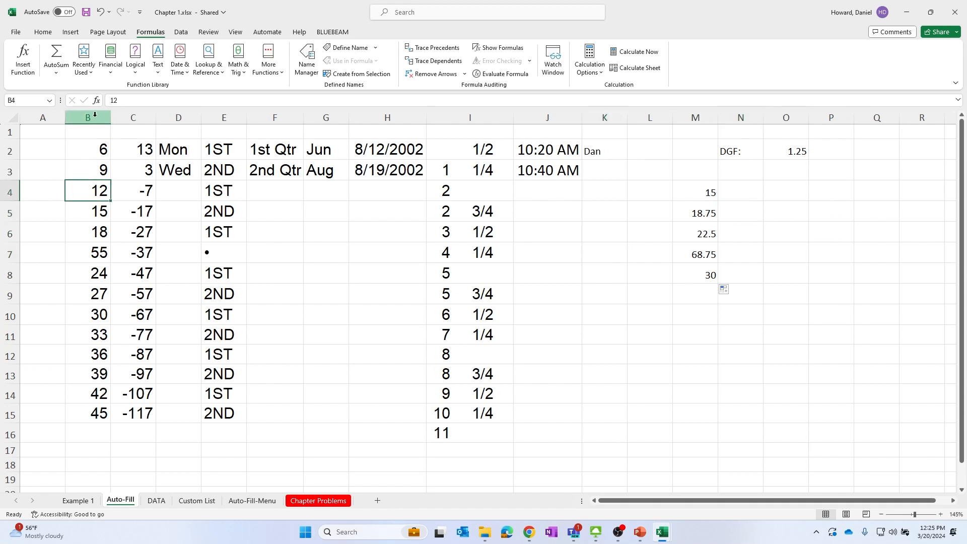
click(88, 133)
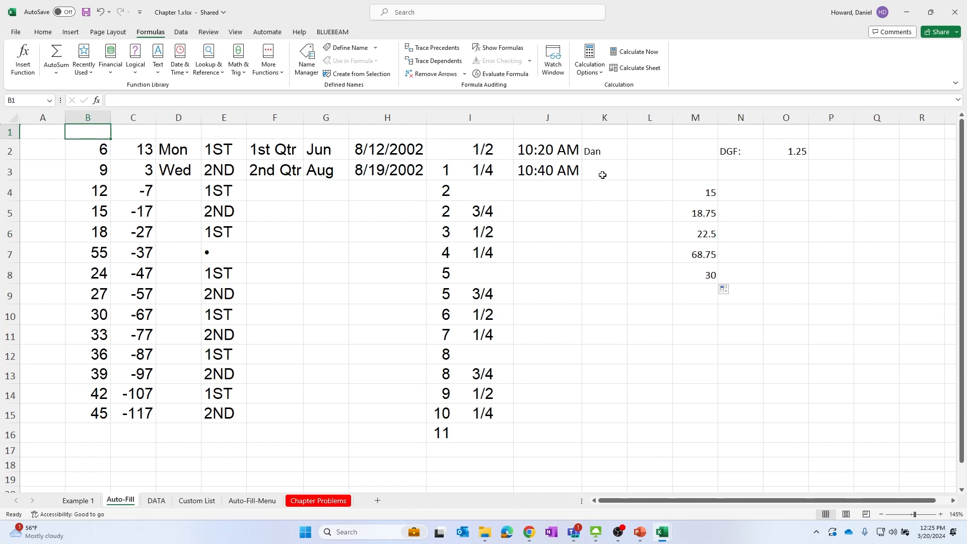
Clear the contents of column M from M3 down to M9
drag(692, 172, 696, 322)
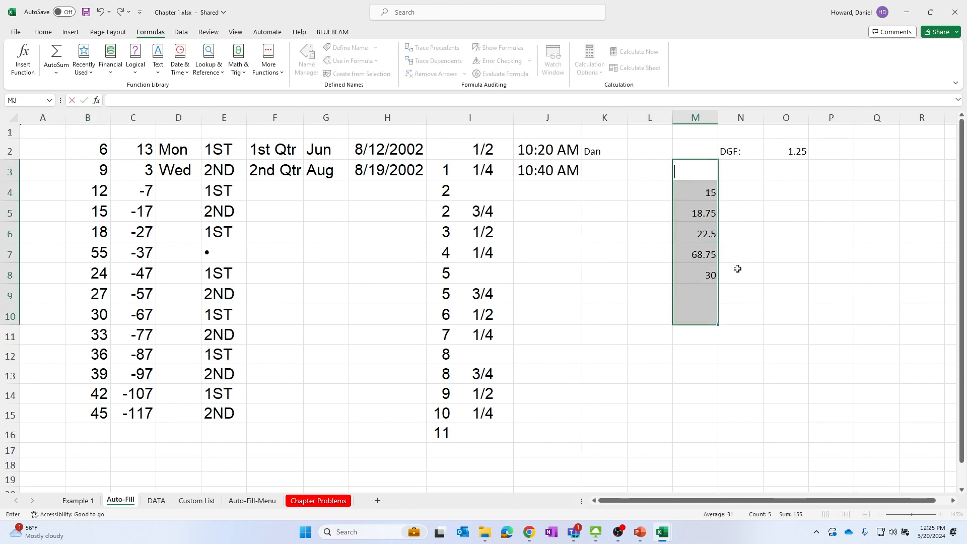
click(742, 209)
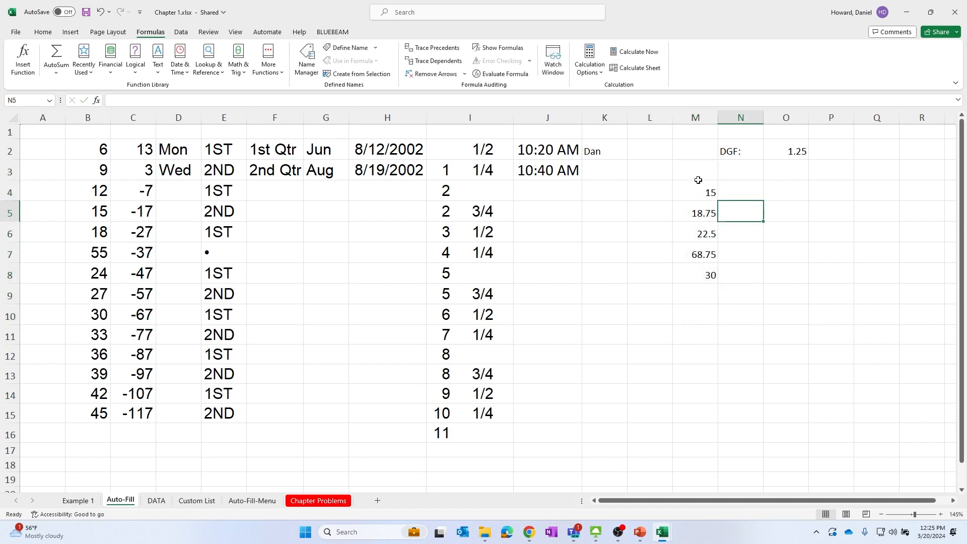
drag(699, 177, 701, 297)
key(Delete)
click(701, 192)
click(700, 164)
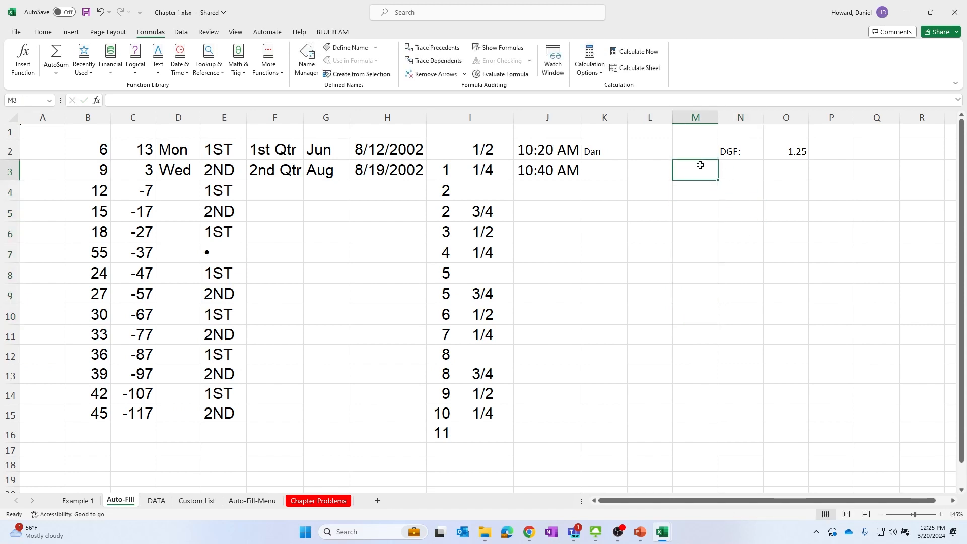
Enter 1.25 in M3 and 1.5 in N3
click(699, 185)
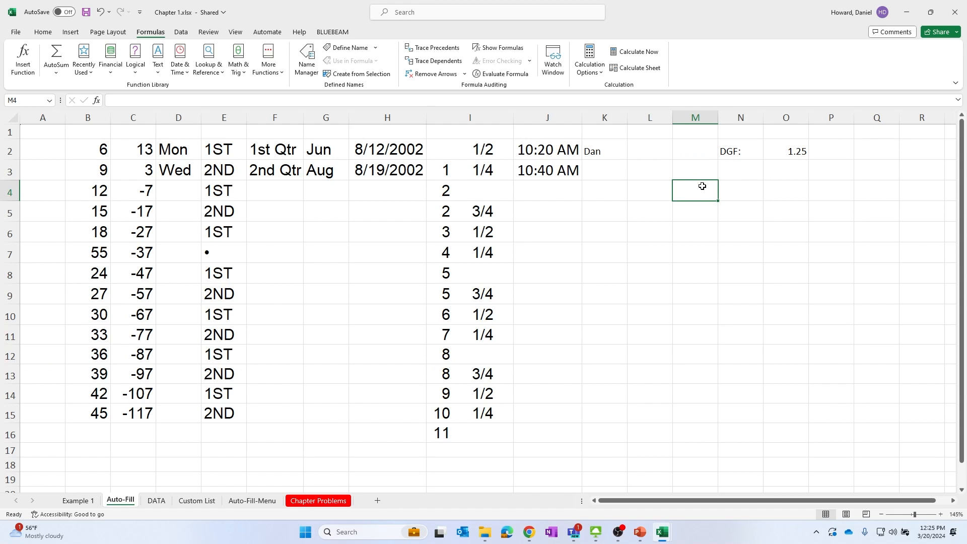
click(701, 164)
text(1.25)
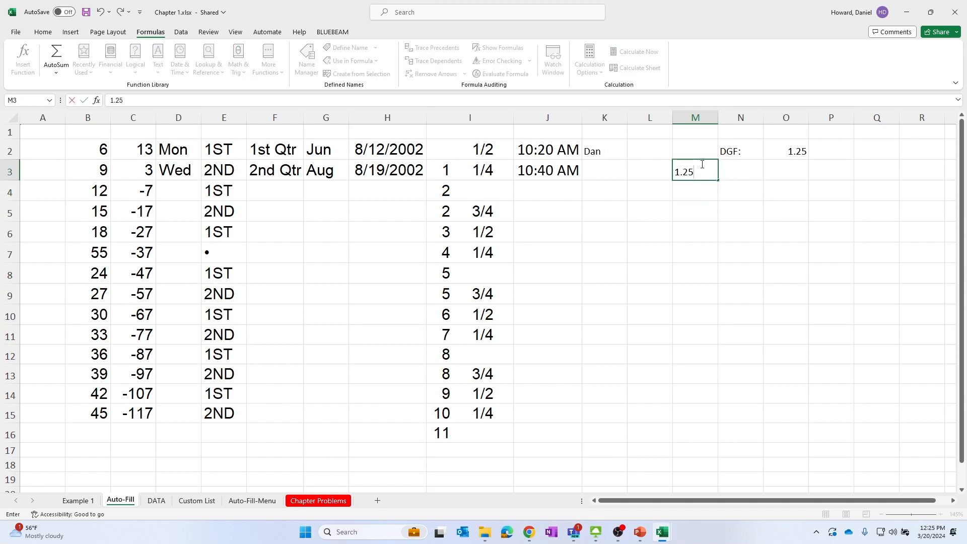
key(Tab)
text(1.5)
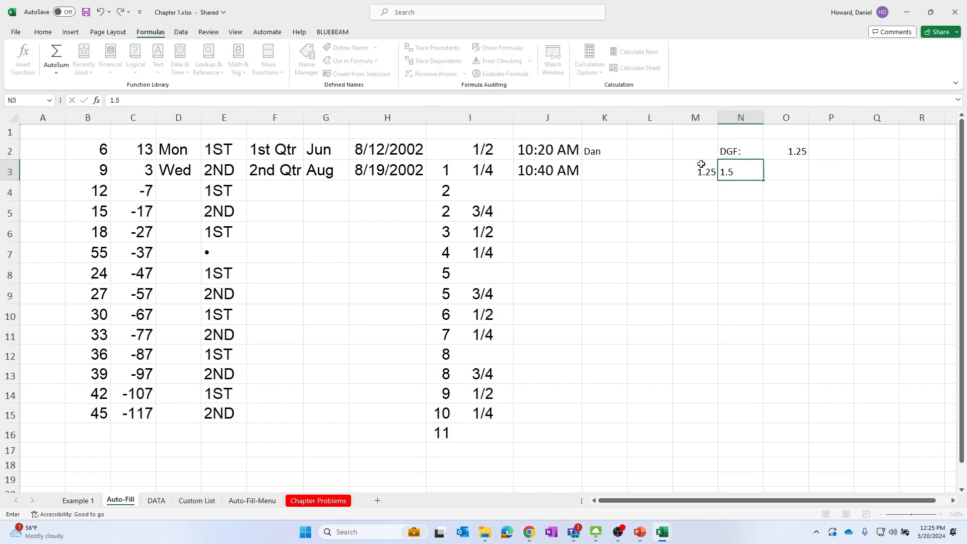
key(Return)
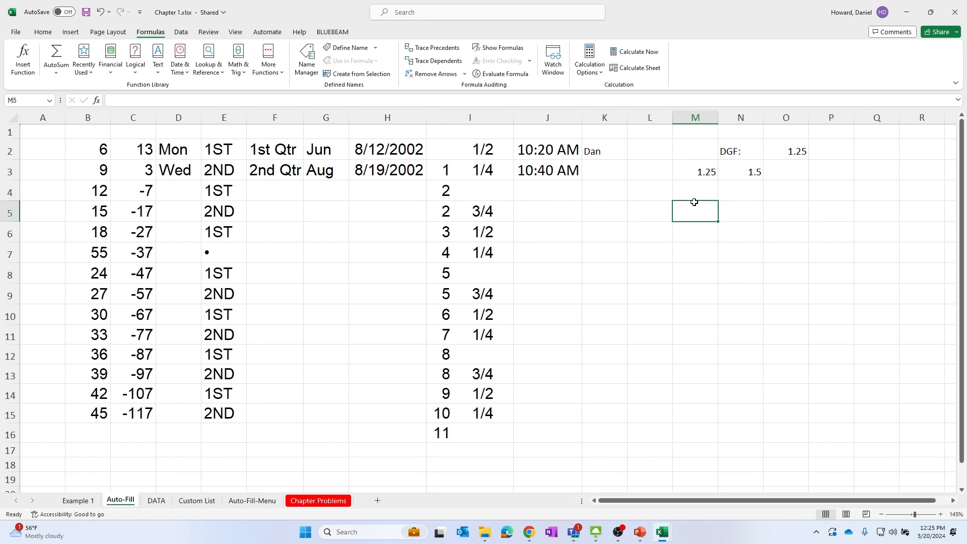
Enter the formula =B4*M3 in M4
text(=)
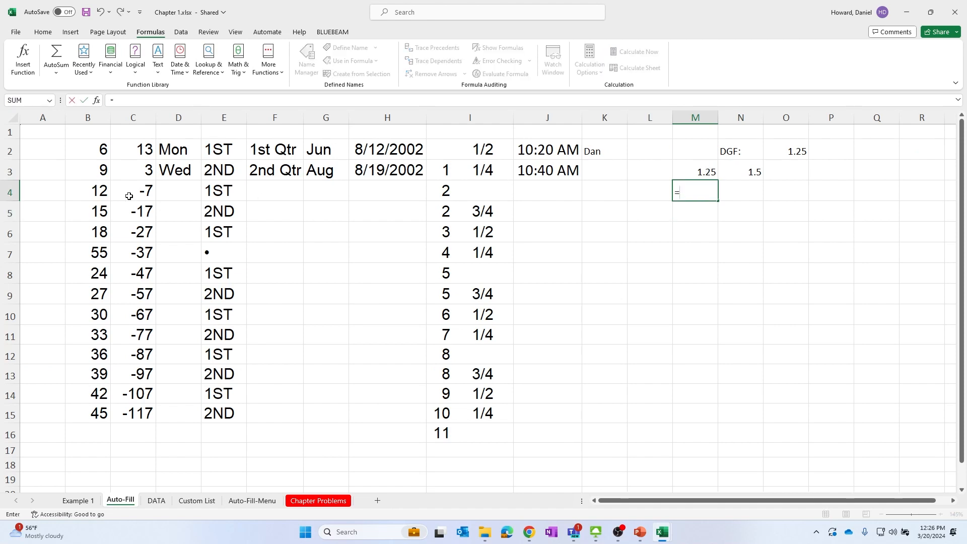
click(94, 192)
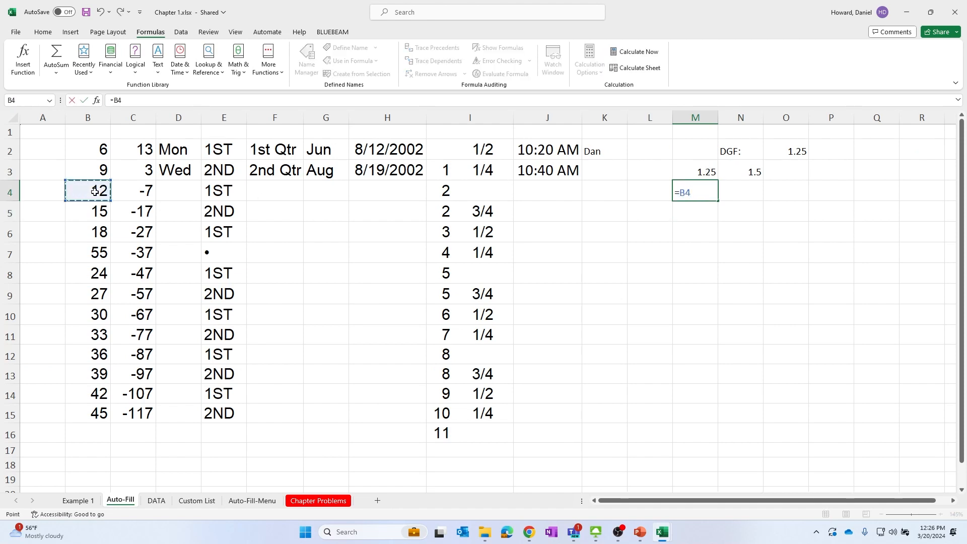
text(*)
click(681, 167)
key(Return)
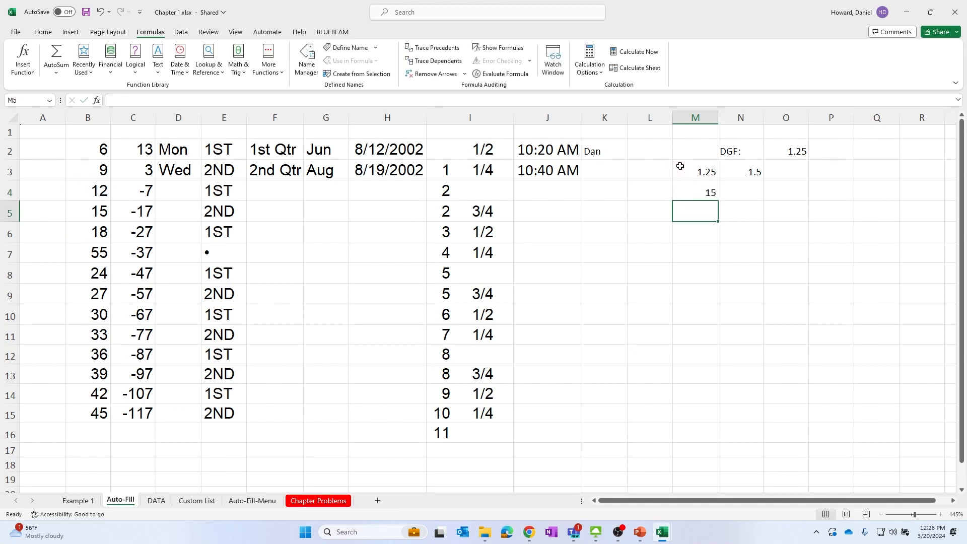
Fill M4's formula right into N4 and trace N4's precedents
click(700, 195)
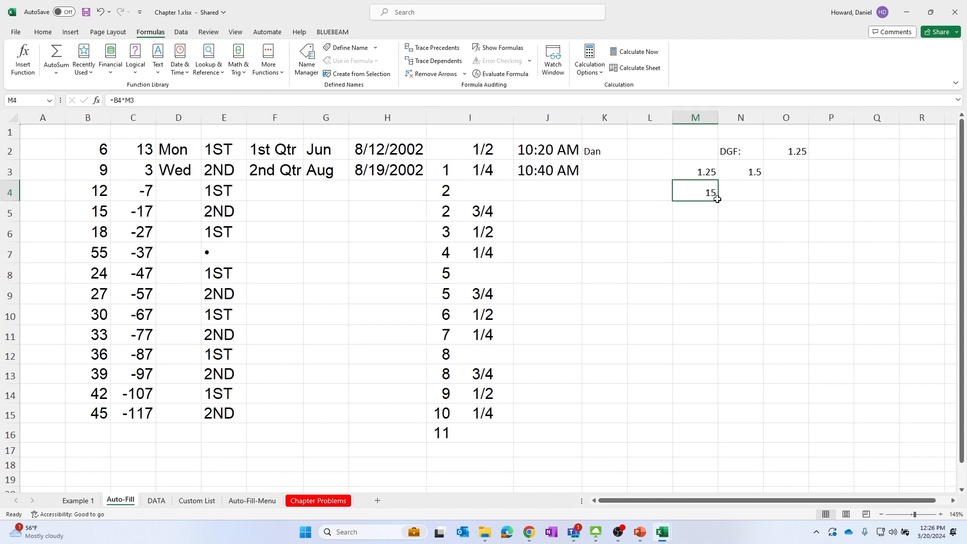
drag(719, 202, 765, 202)
click(759, 198)
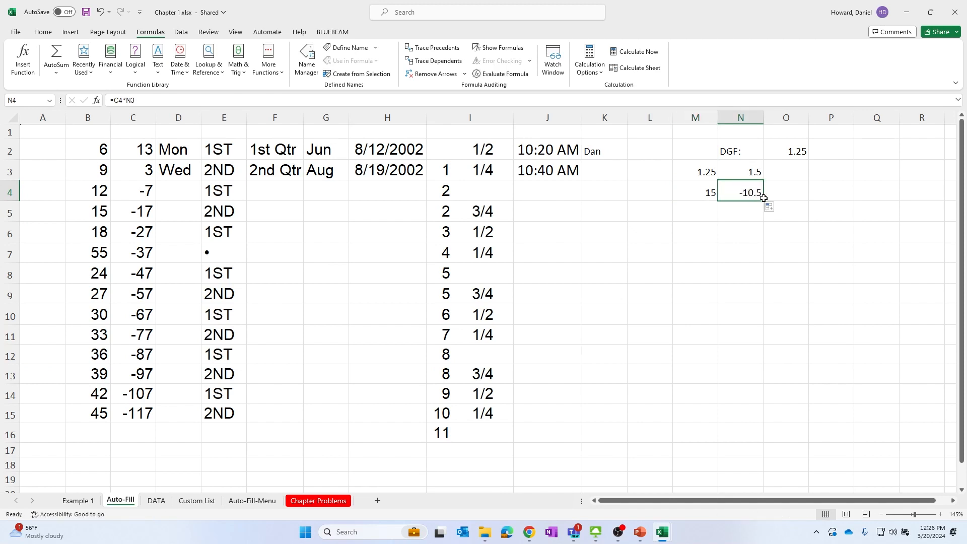
click(436, 48)
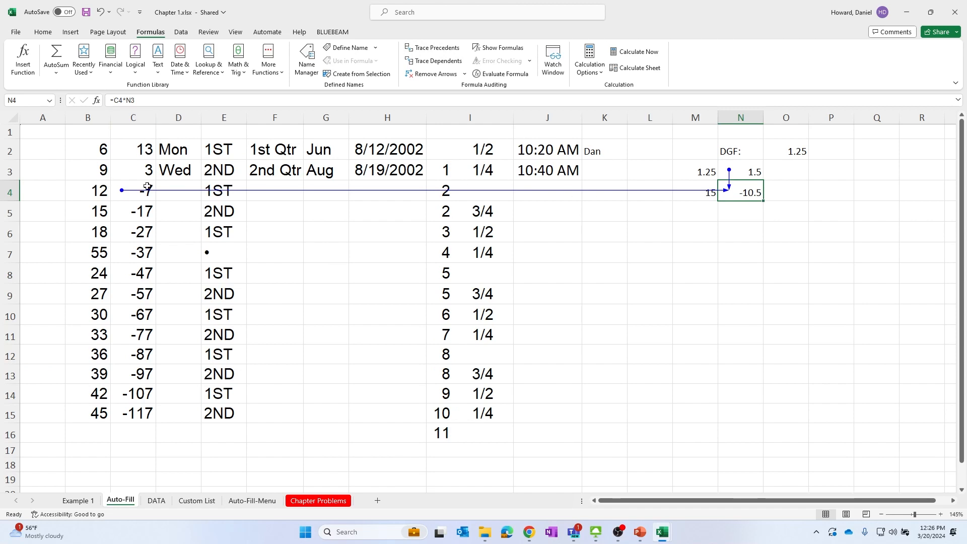
Add a $ sign to N4's formula, then remove the trace arrows
click(128, 100)
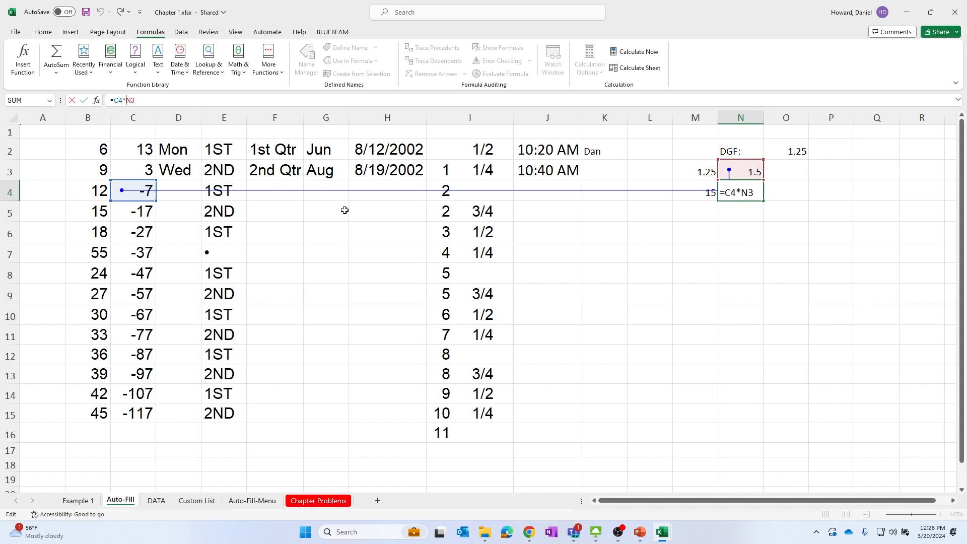
text($)
key(ctrl+Return)
click(706, 194)
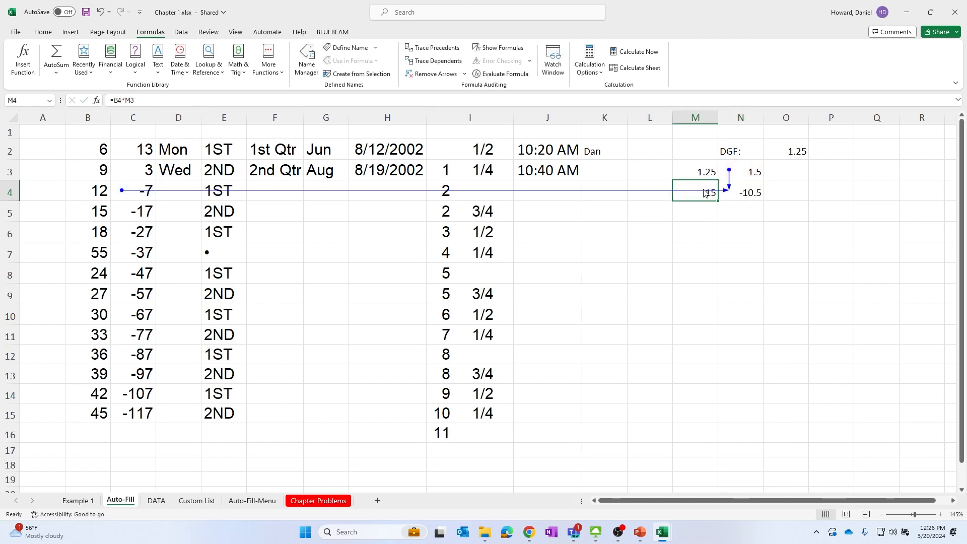
click(426, 76)
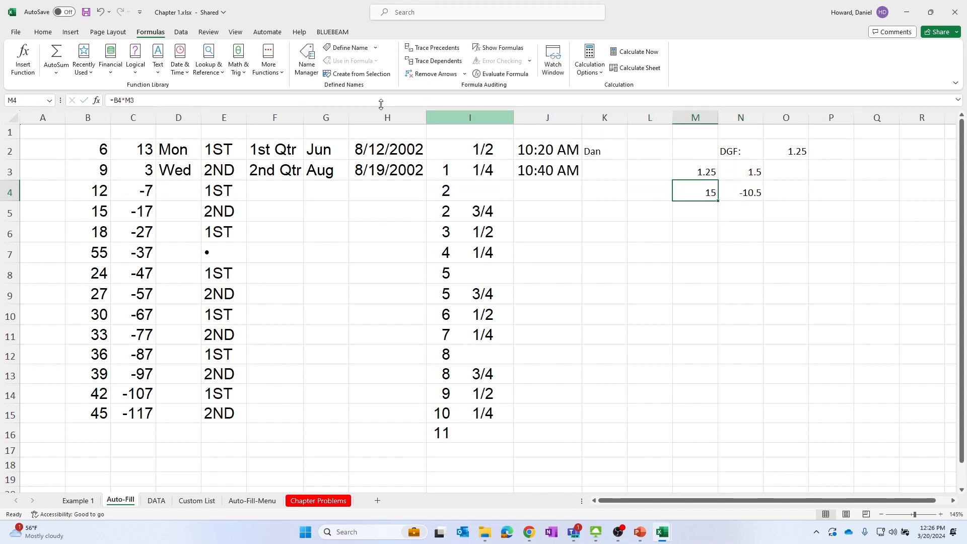
Edit M4's formula to =$B4*M3, anchoring column B
click(114, 100)
text($)
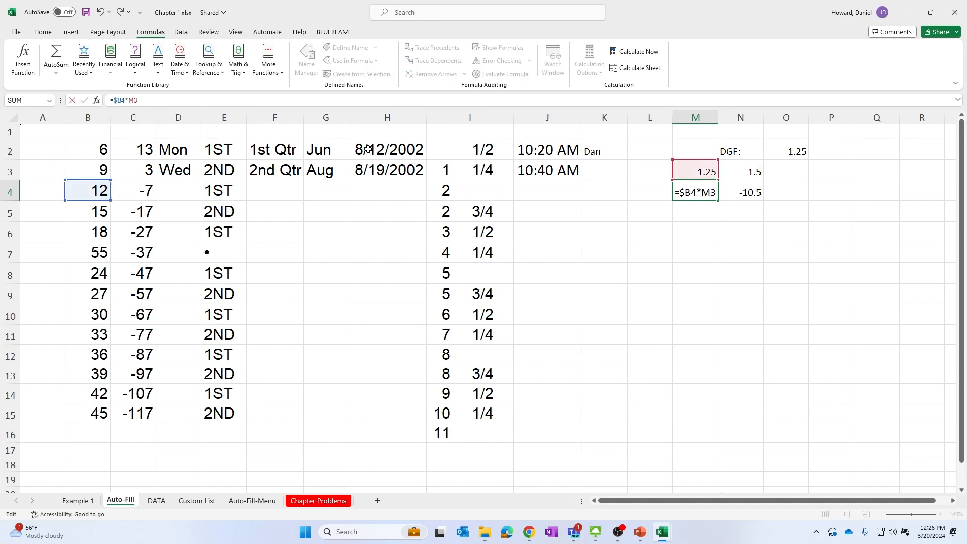
key(Return)
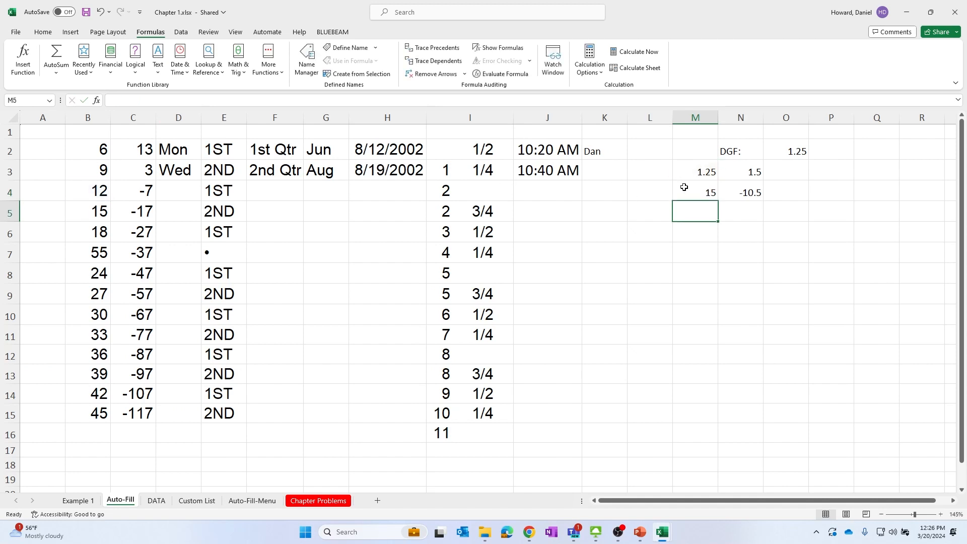
Fill the M4 formula across and down through M4:N15, and inspect the formulas in M4 and N4
click(709, 194)
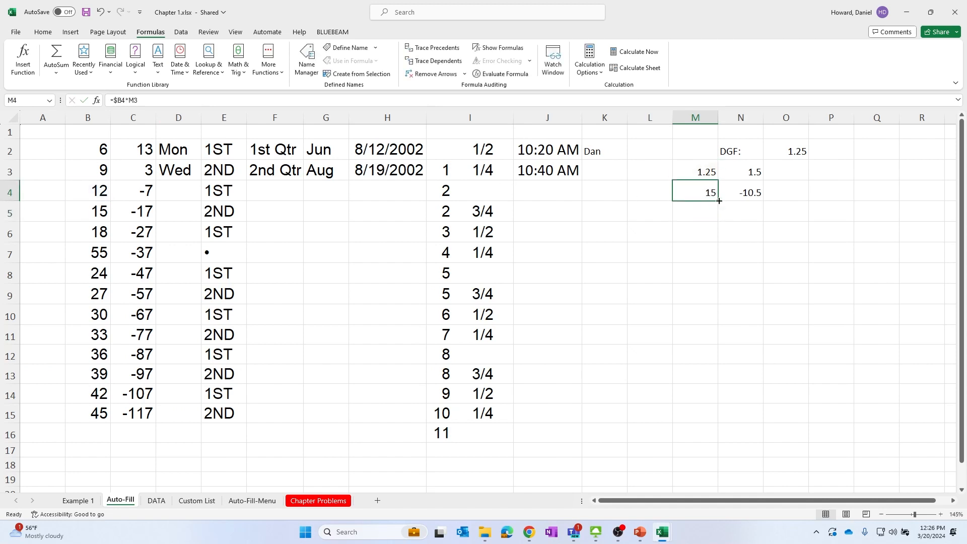
drag(719, 201, 743, 422)
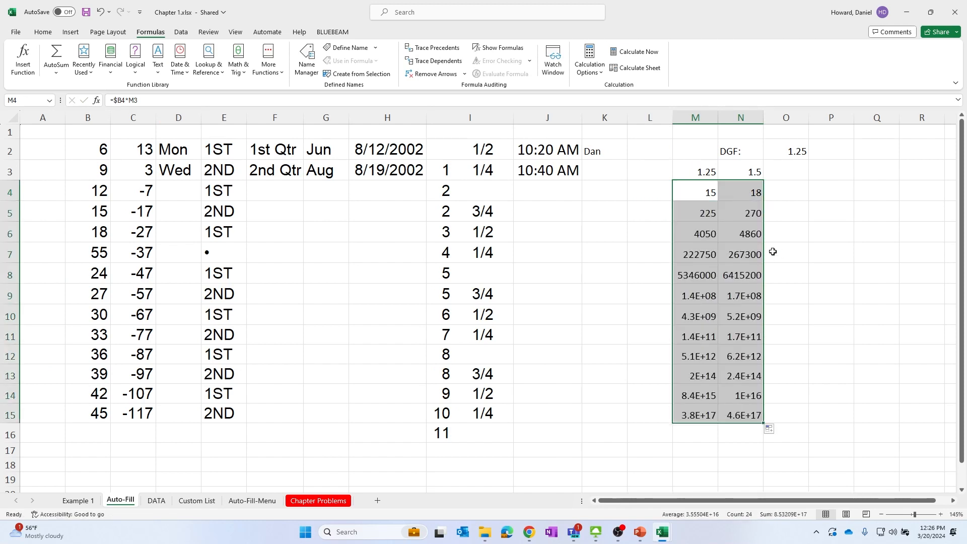
click(826, 253)
click(688, 194)
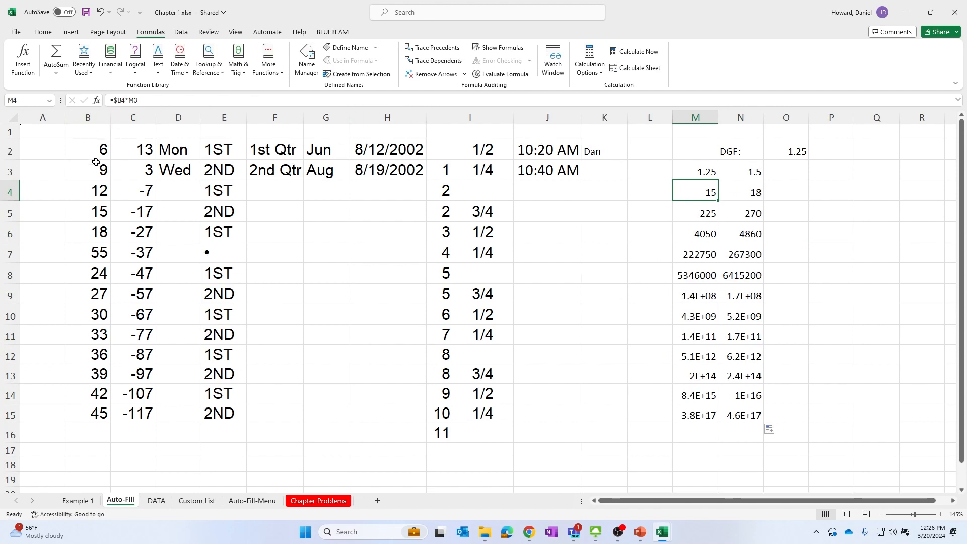
click(734, 193)
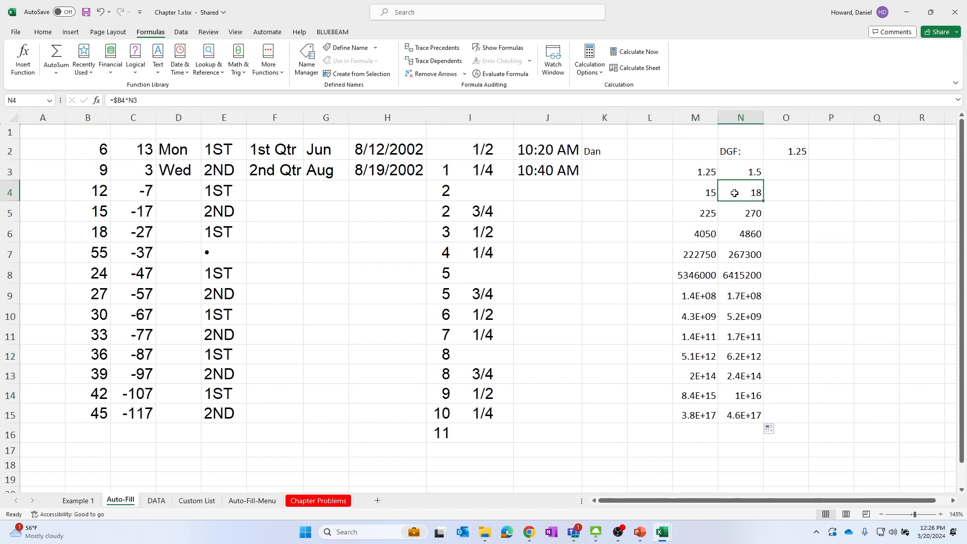
Trace the dependents of M3 and inspect the formulas in M4 and M5
click(715, 218)
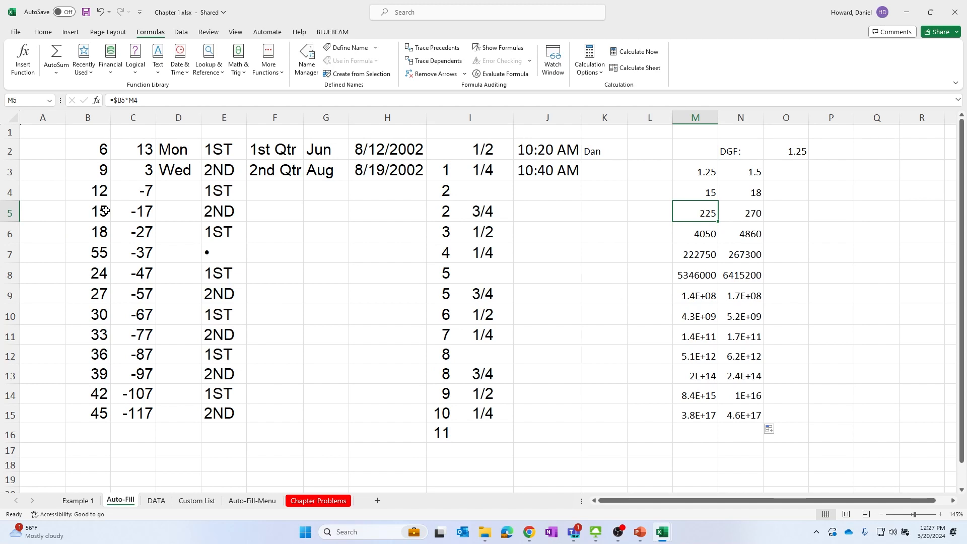
click(790, 268)
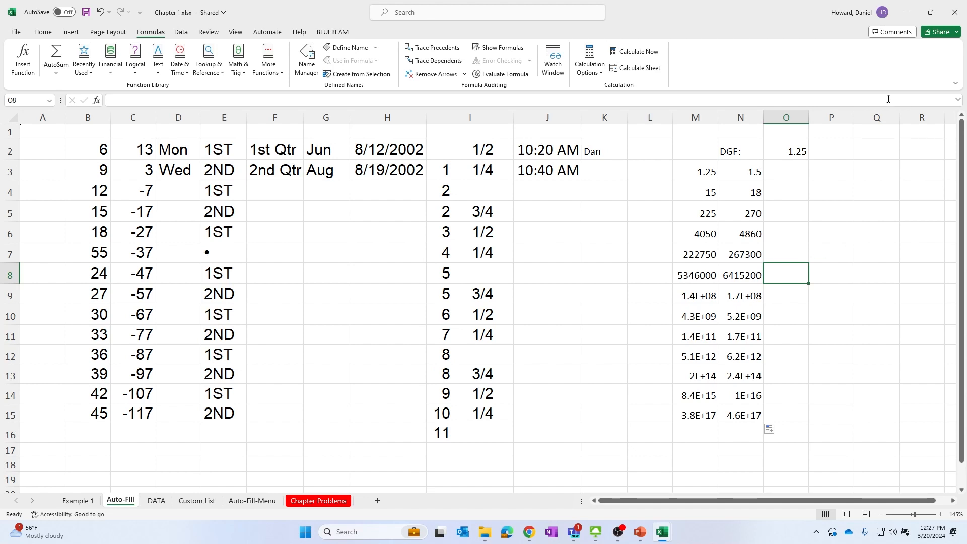
click(698, 172)
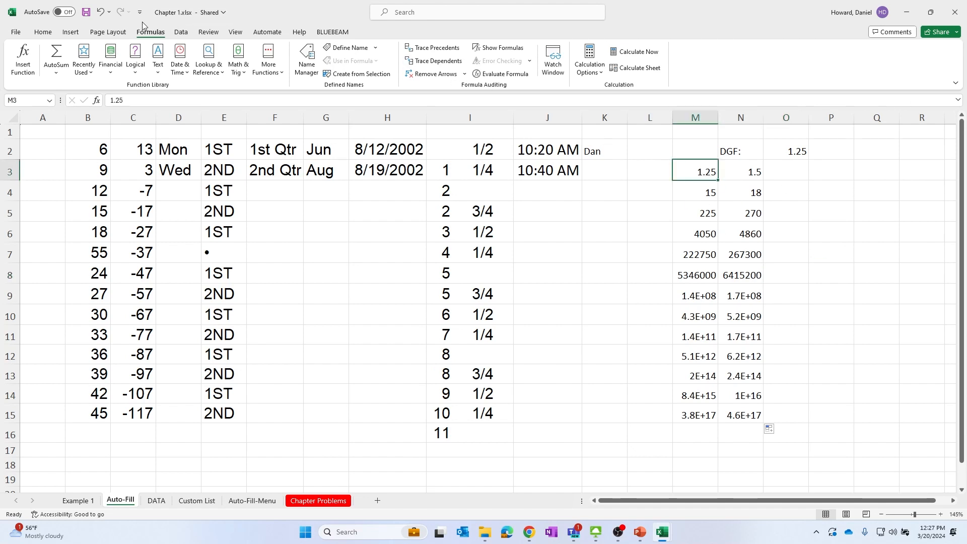
click(438, 62)
click(701, 195)
click(698, 173)
click(701, 190)
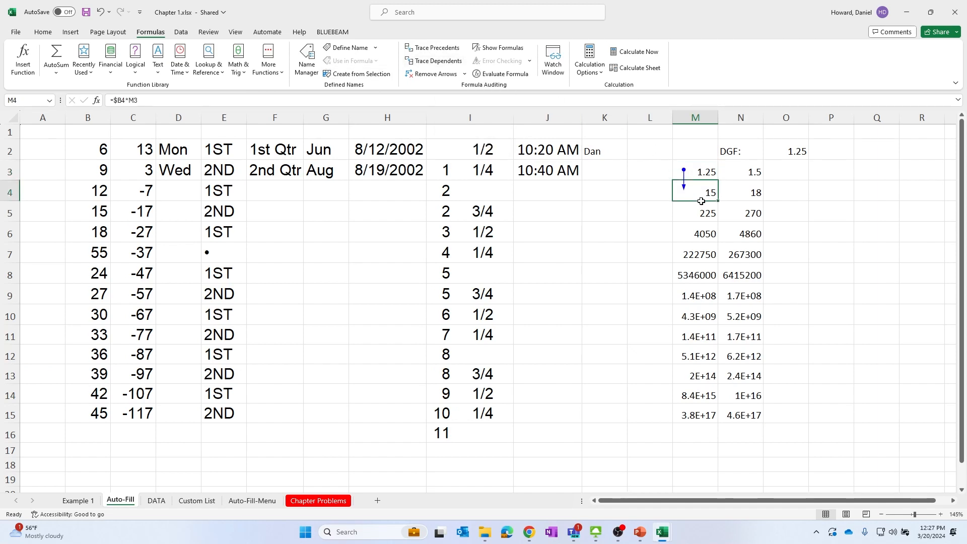
click(698, 204)
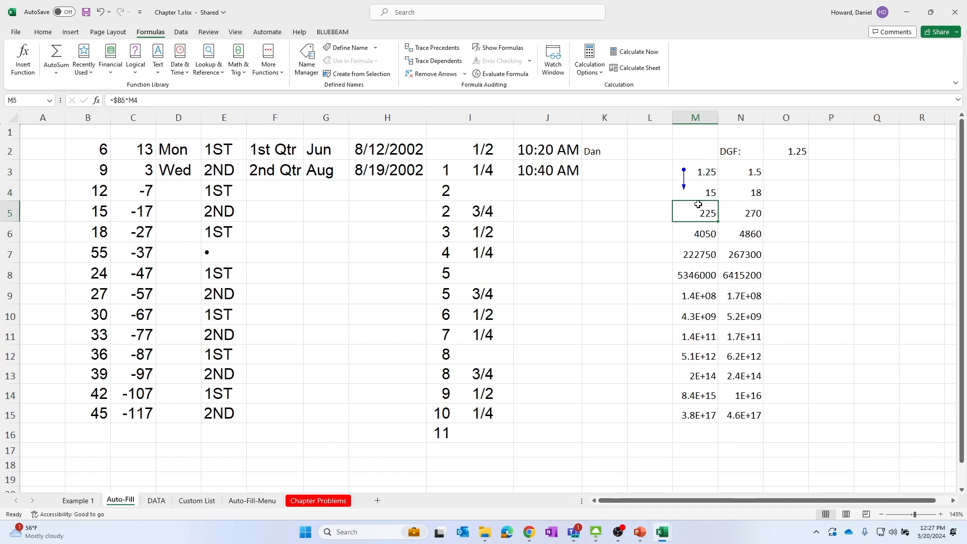
click(705, 188)
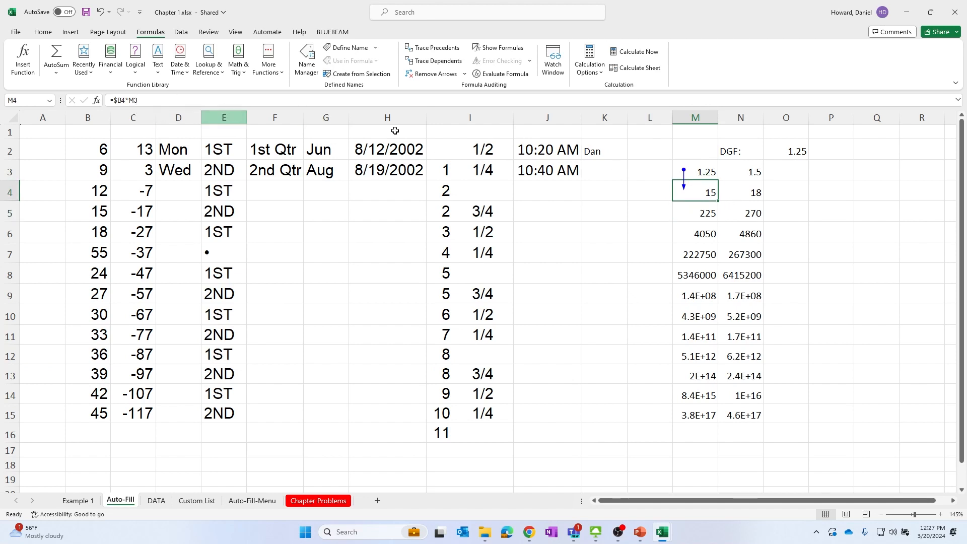
Edit M4's formula to =$B4*M$3, anchoring row 3 of the multiplier reference
click(132, 103)
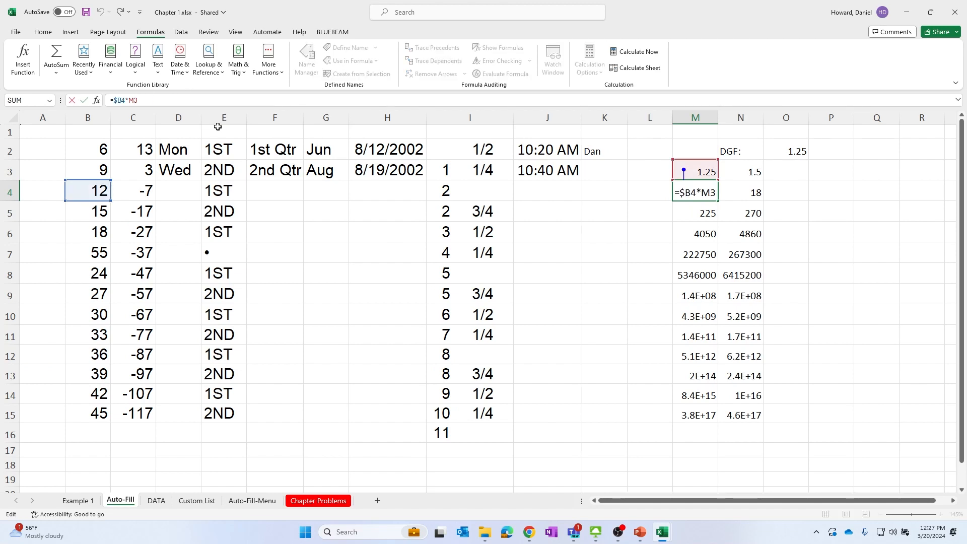
text($)
key(Return)
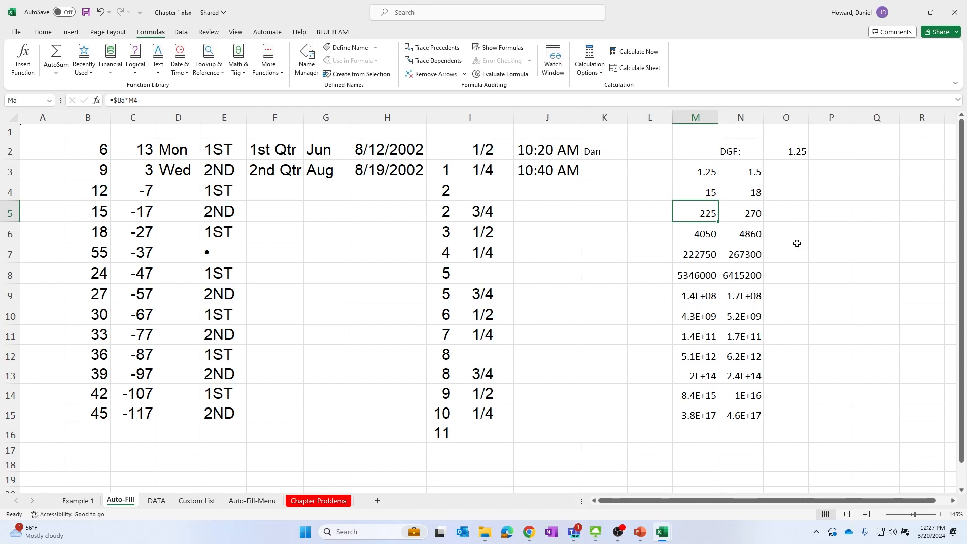
click(704, 170)
click(702, 192)
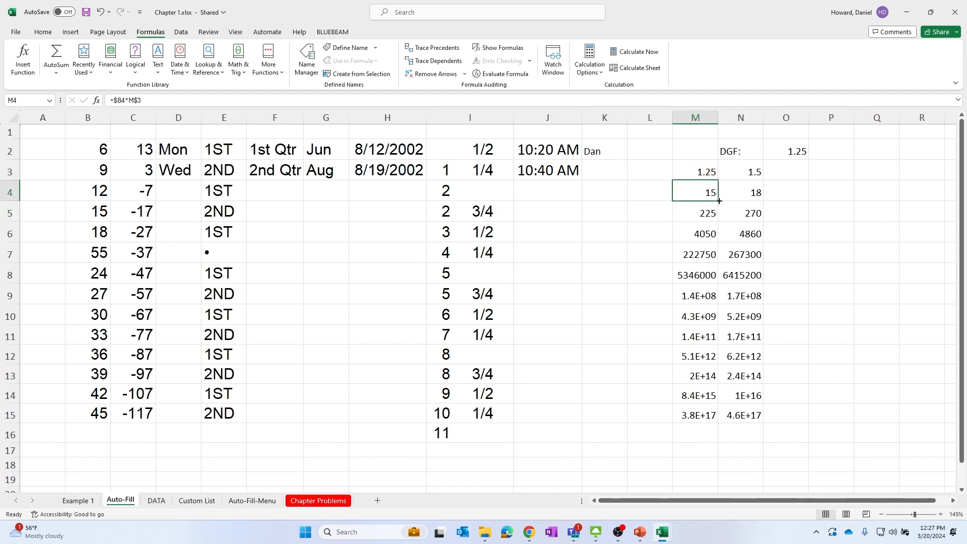
Make the values in M3:N3 bold and italic
click(707, 173)
drag(706, 174, 741, 172)
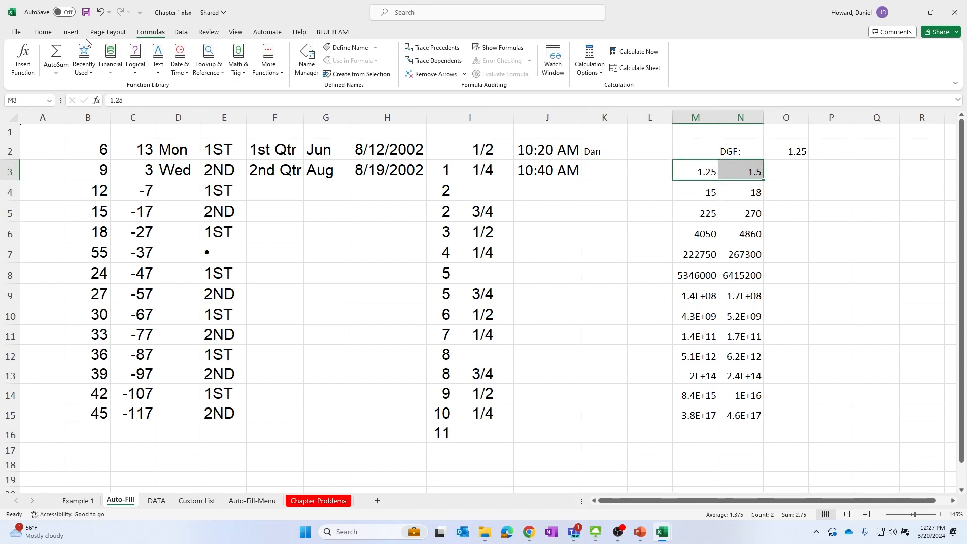
click(43, 32)
click(103, 67)
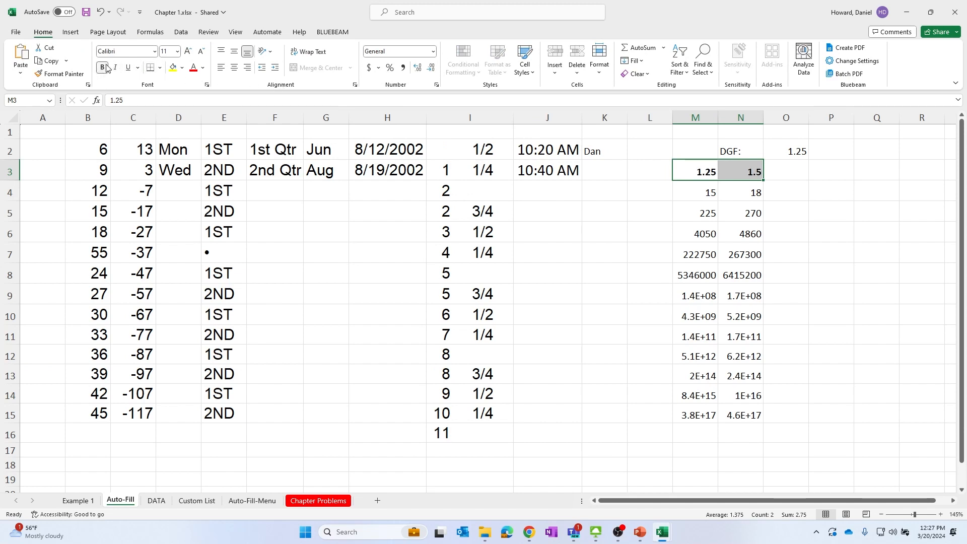
click(115, 67)
click(784, 212)
Fill M4's formula down through M15
click(679, 191)
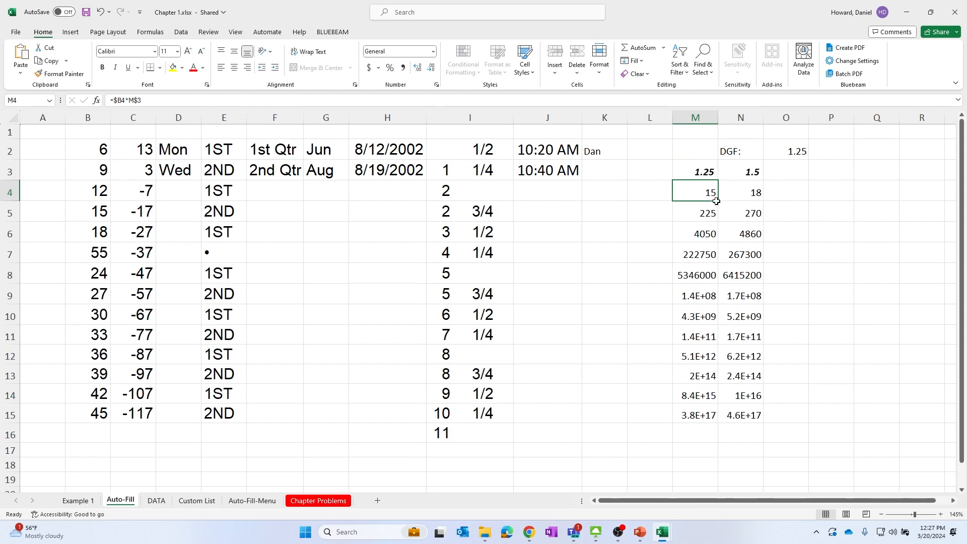
drag(719, 201, 720, 424)
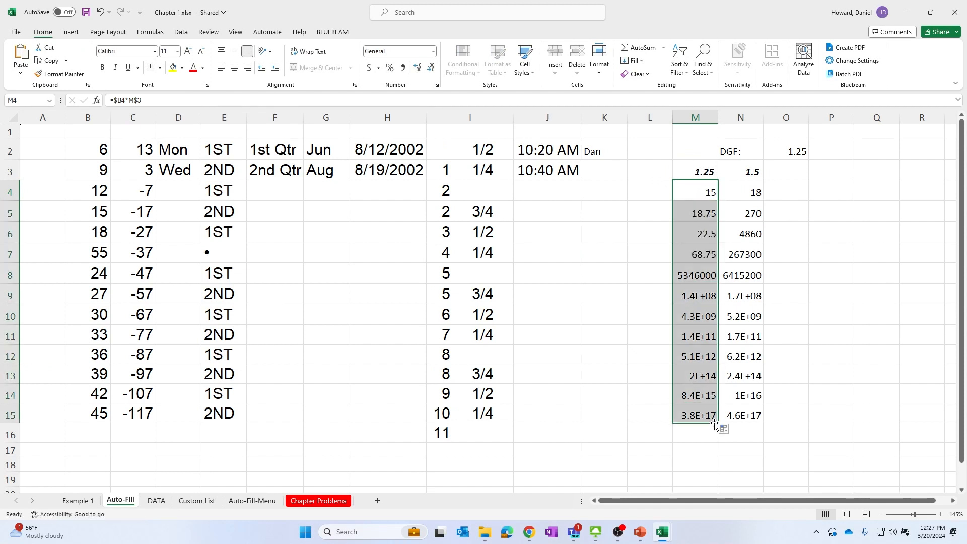
click(708, 195)
key(Up)
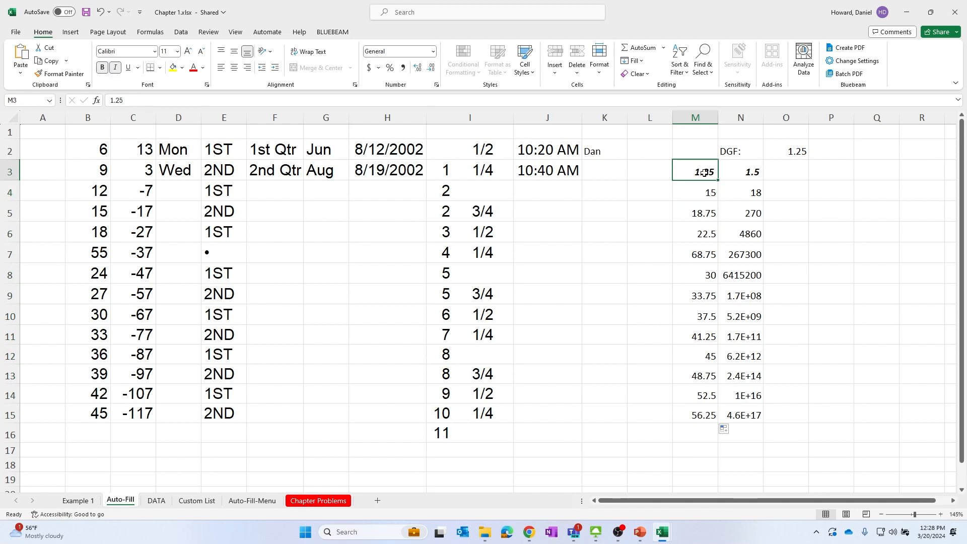
Fill M4's formula right into N4, then fill N4 down through N15
click(708, 194)
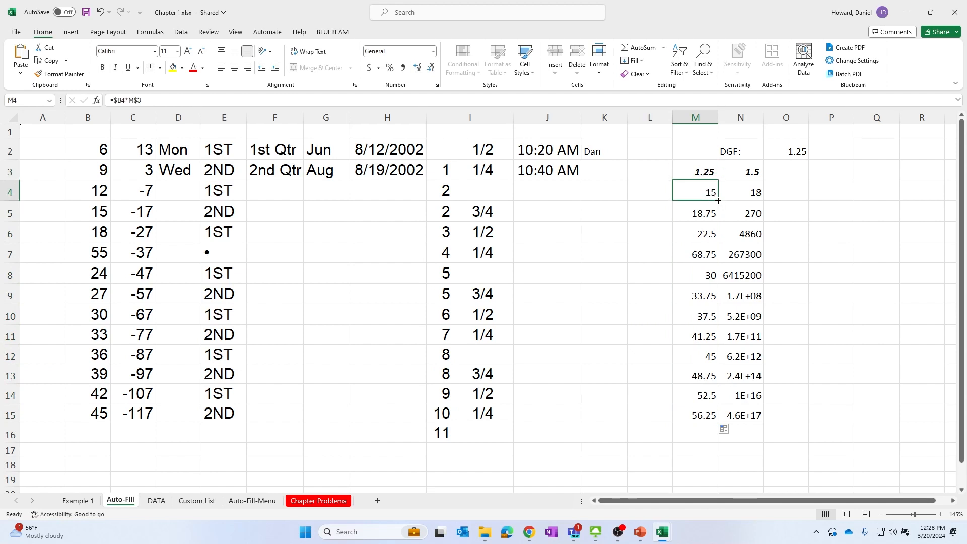
drag(719, 201, 738, 192)
click(739, 190)
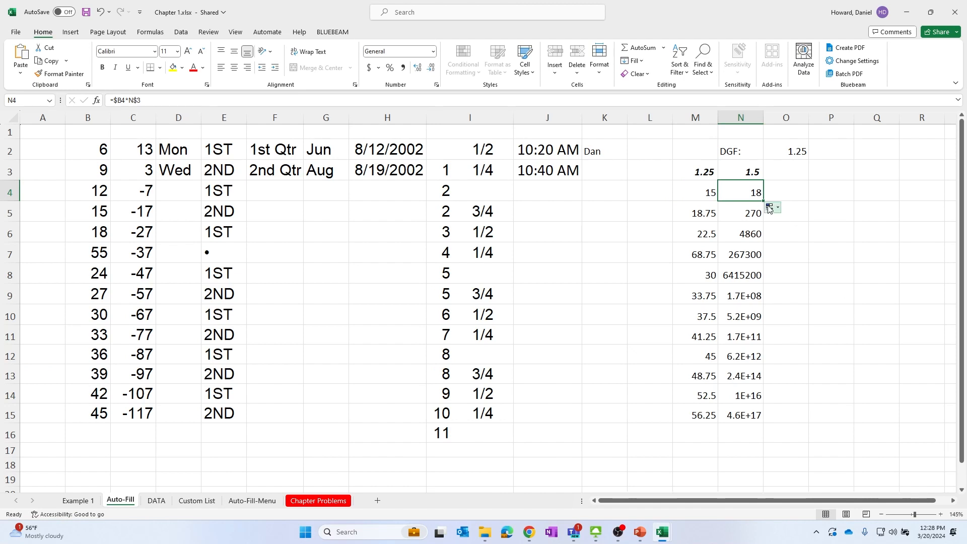
drag(763, 201, 763, 424)
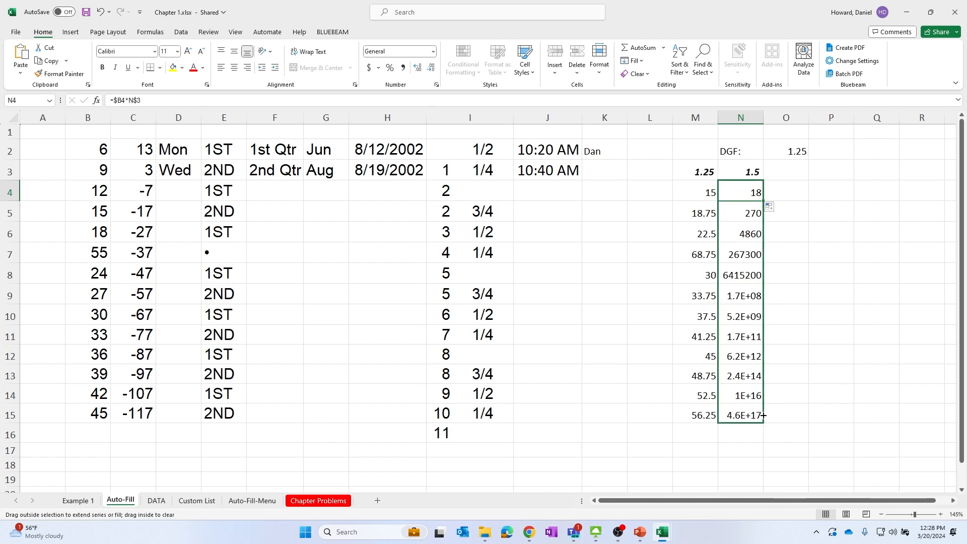
click(832, 297)
click(759, 212)
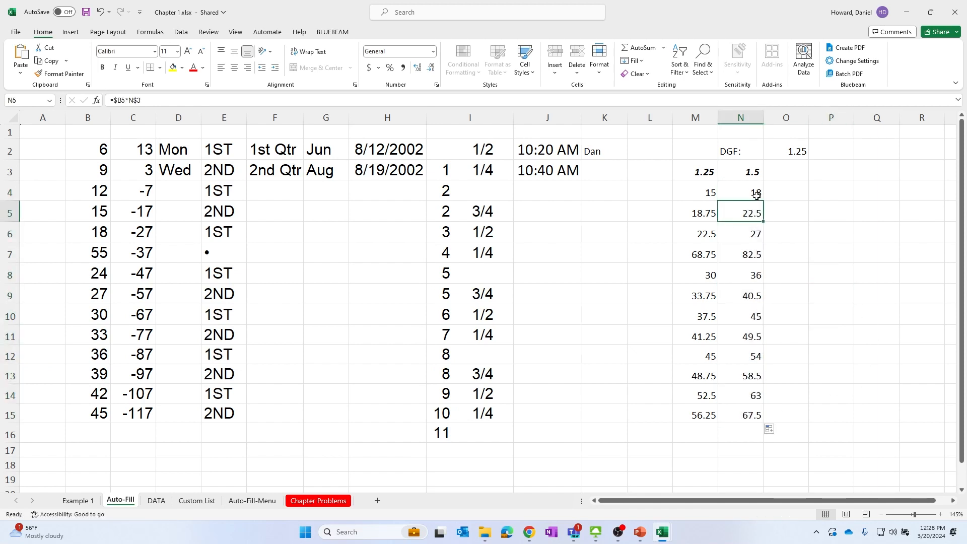
Trace the dependents and precedents of N5 and the precedents of M7, then remove all trace arrows
click(150, 32)
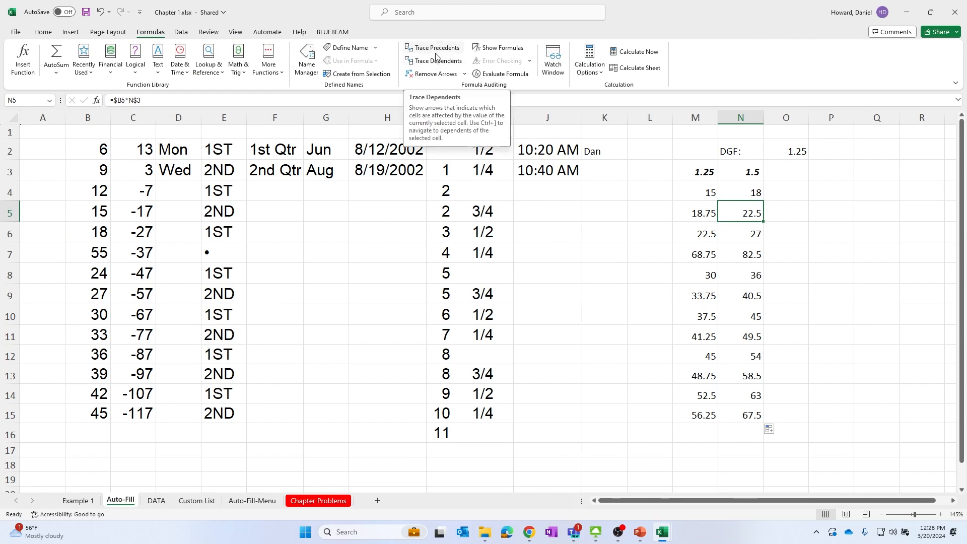
click(438, 63)
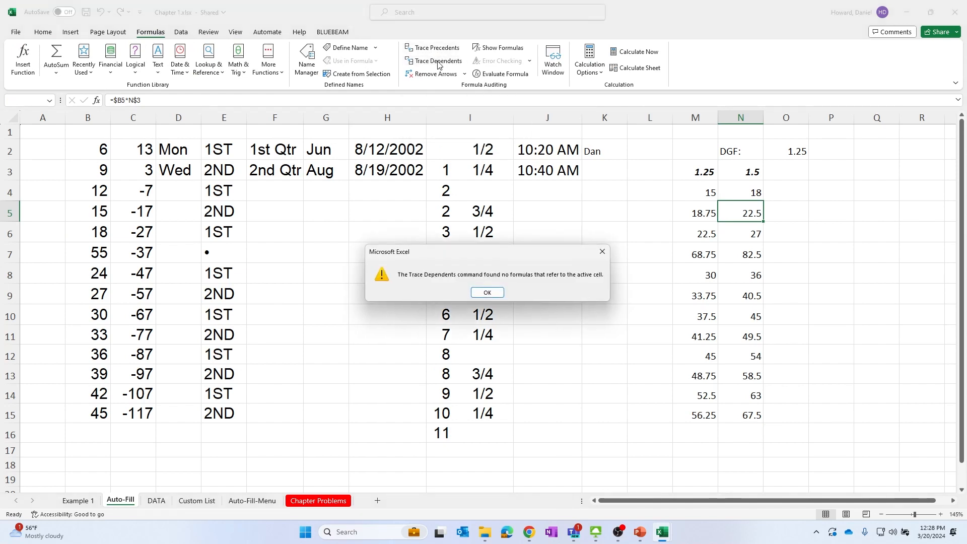
key(Return)
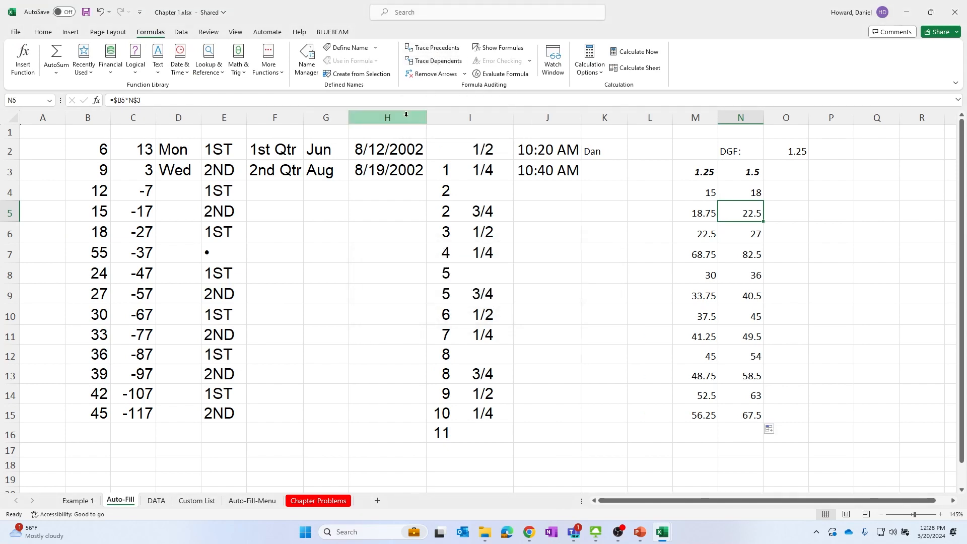
click(446, 52)
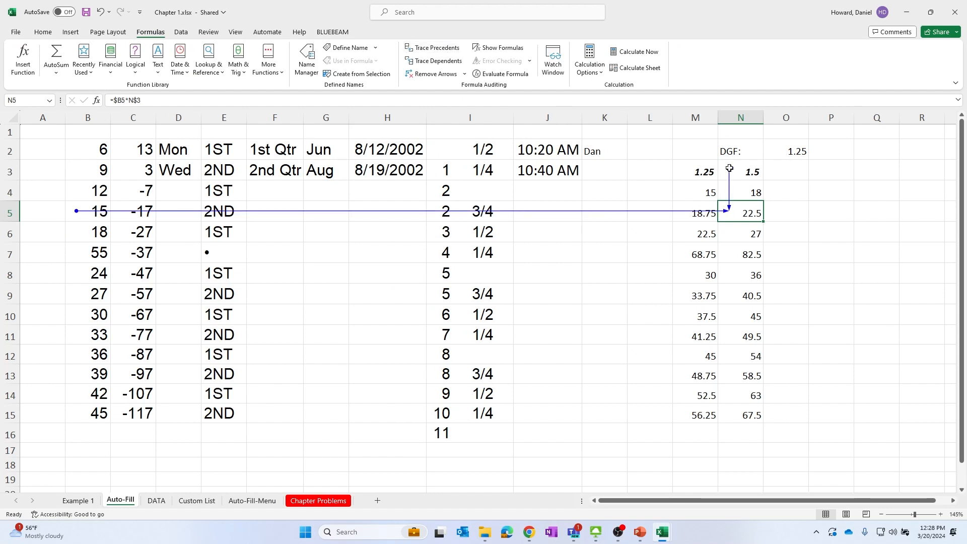
click(701, 258)
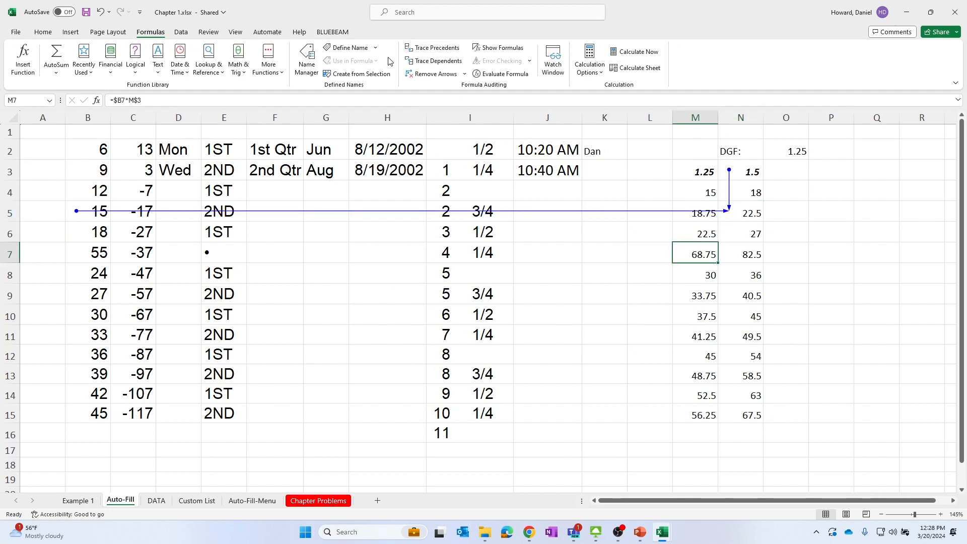
click(425, 48)
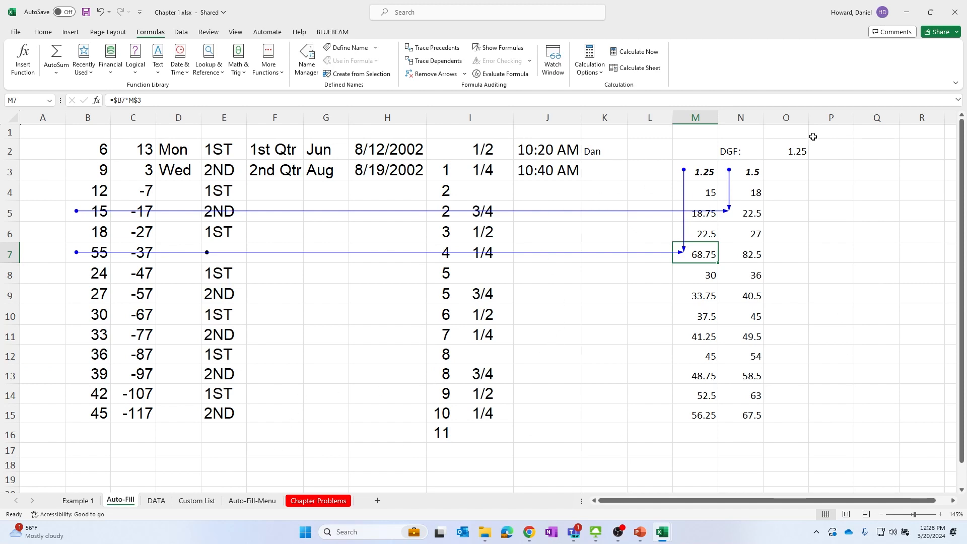
click(753, 174)
click(741, 194)
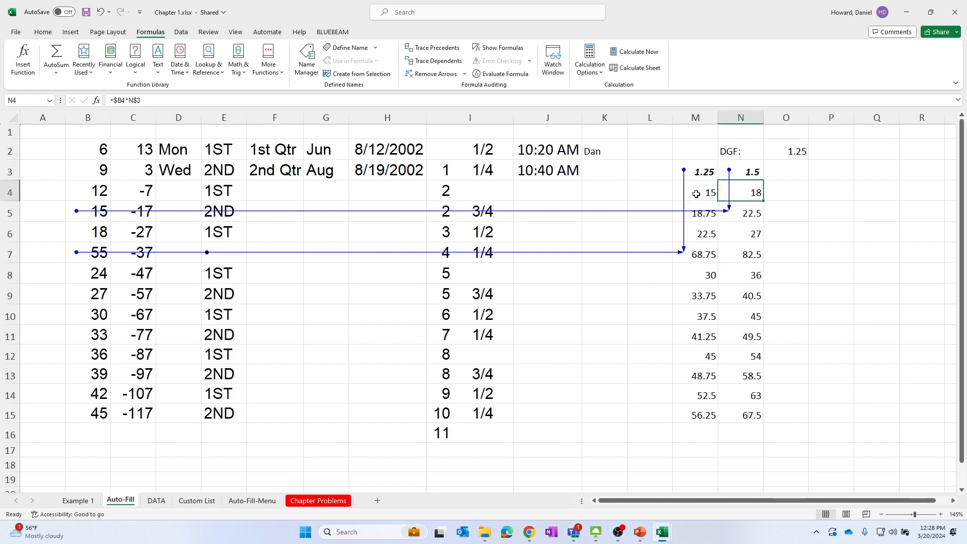
click(432, 74)
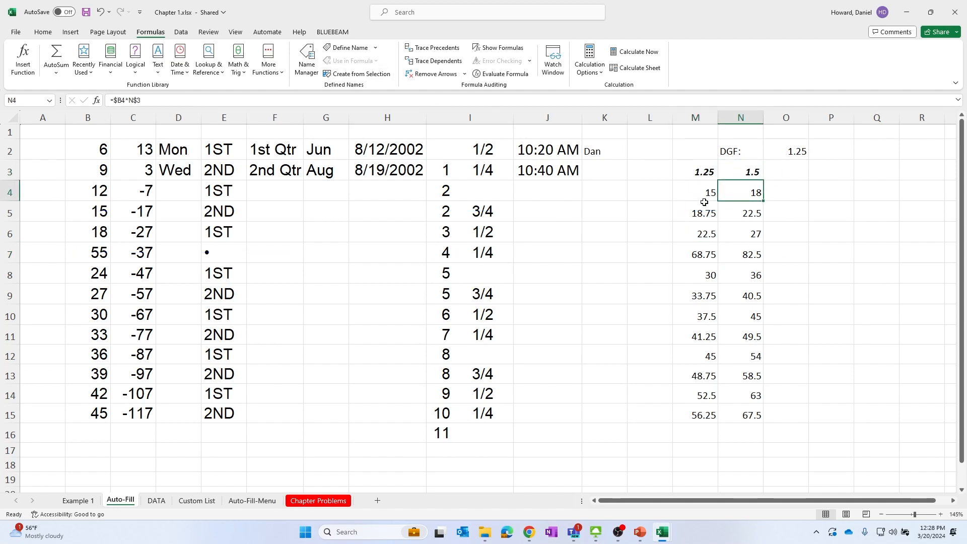
Change M4's formula to =$B4*DATA!B2, referencing cell B2 on the DATA sheet
click(704, 203)
click(159, 102)
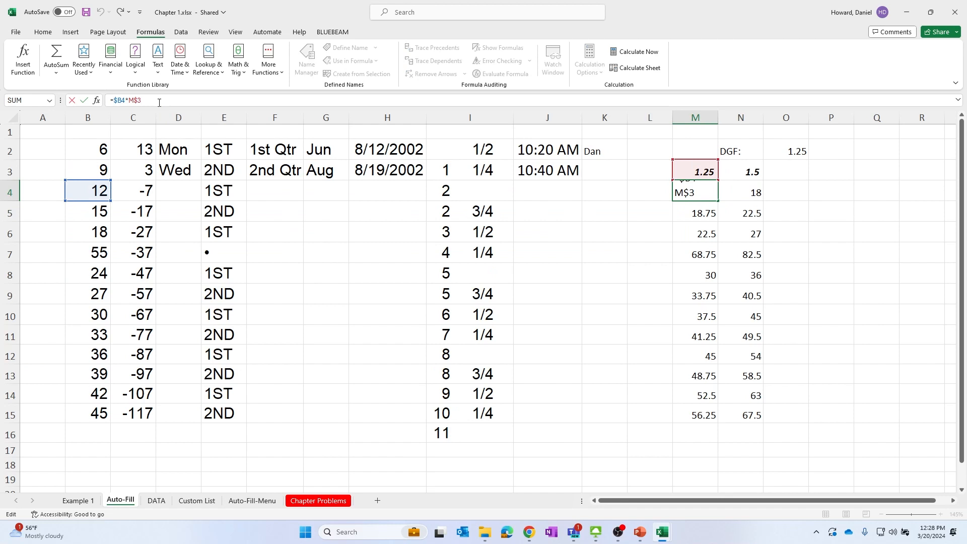
key(BackSpace)
key(BackSpace)
key(BackSpace)
text(D)
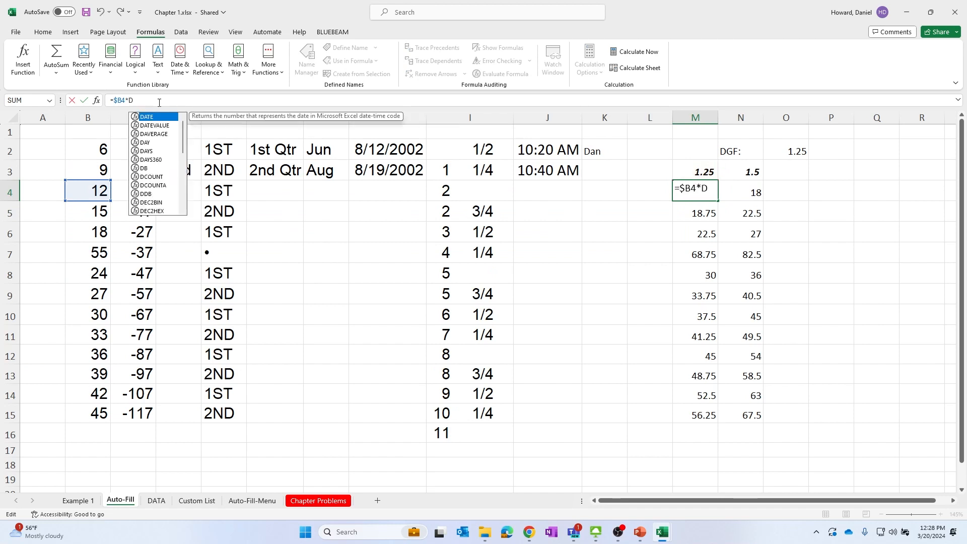
text(ata!B2)
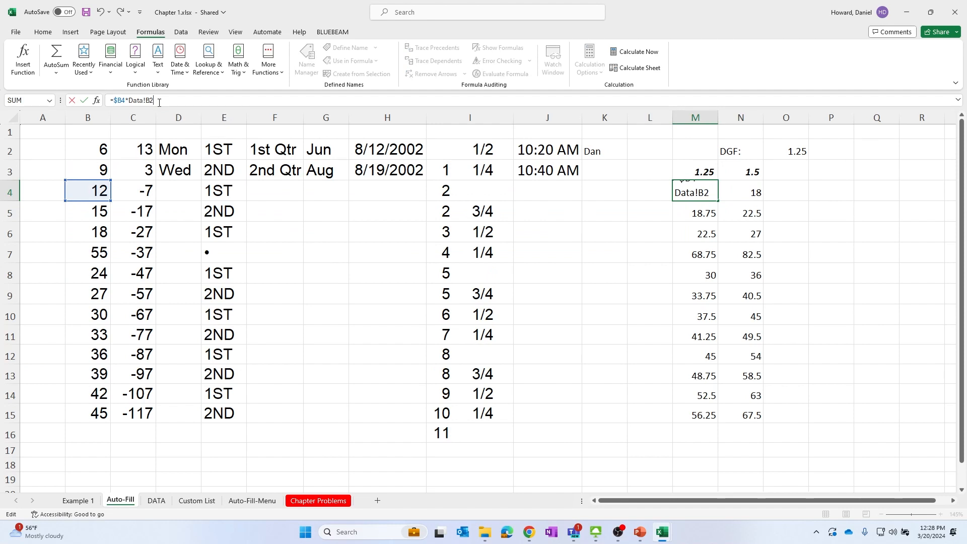
key(Return)
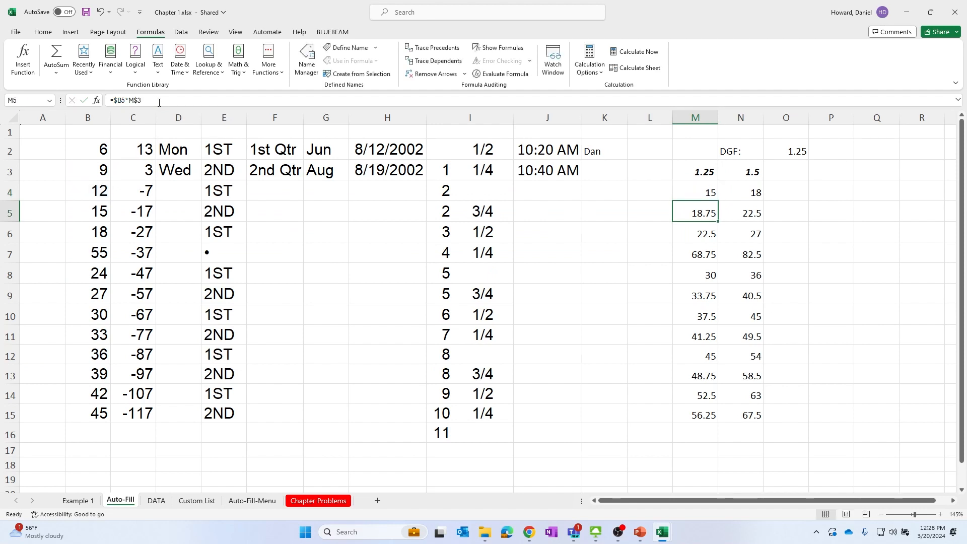
click(701, 195)
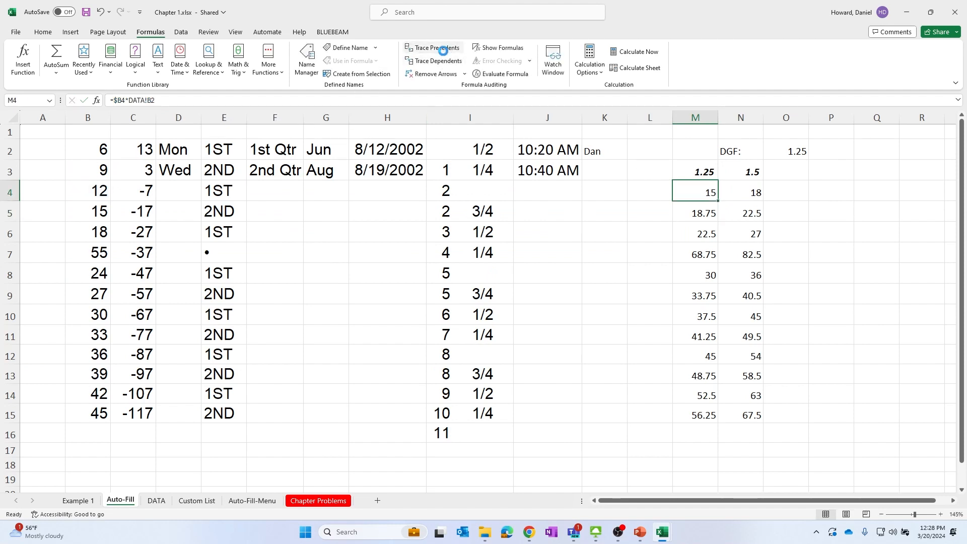
Trace M4's precedents and follow the dashed worksheet arrow to the referenced cell on the DATA sheet
click(434, 48)
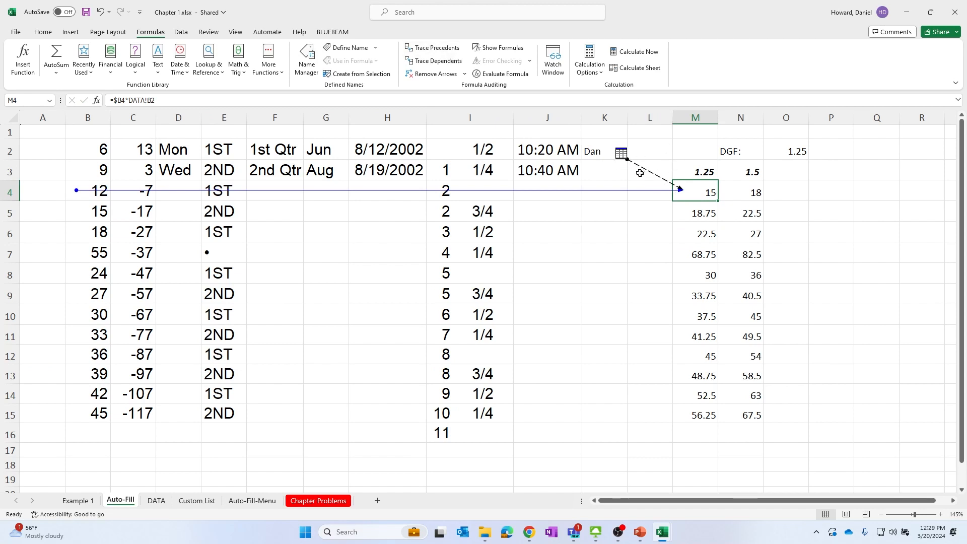
double_click(620, 155)
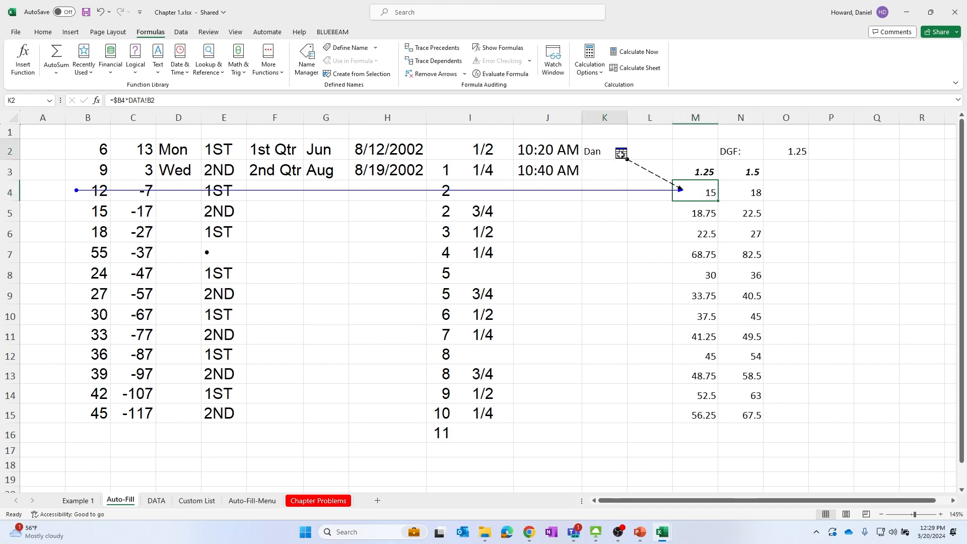
click(678, 188)
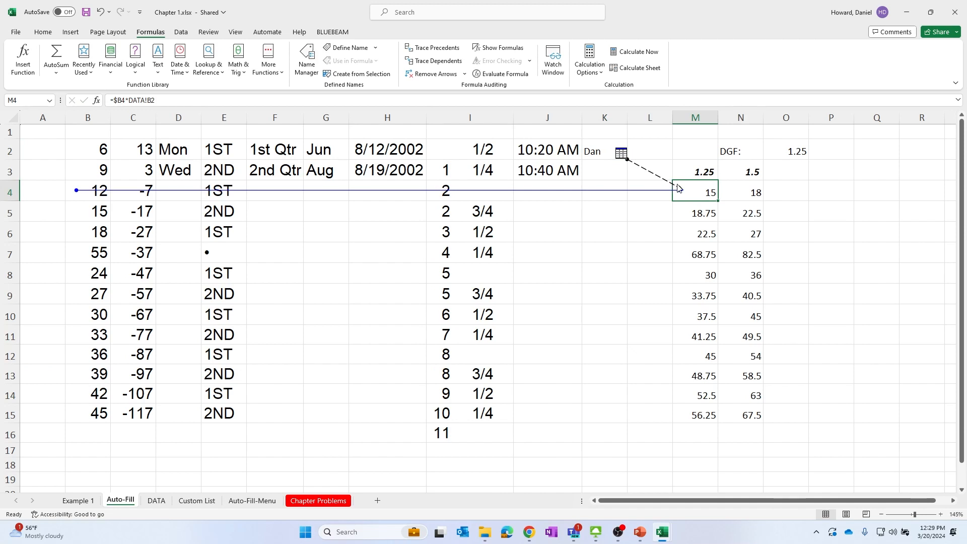
double_click(677, 188)
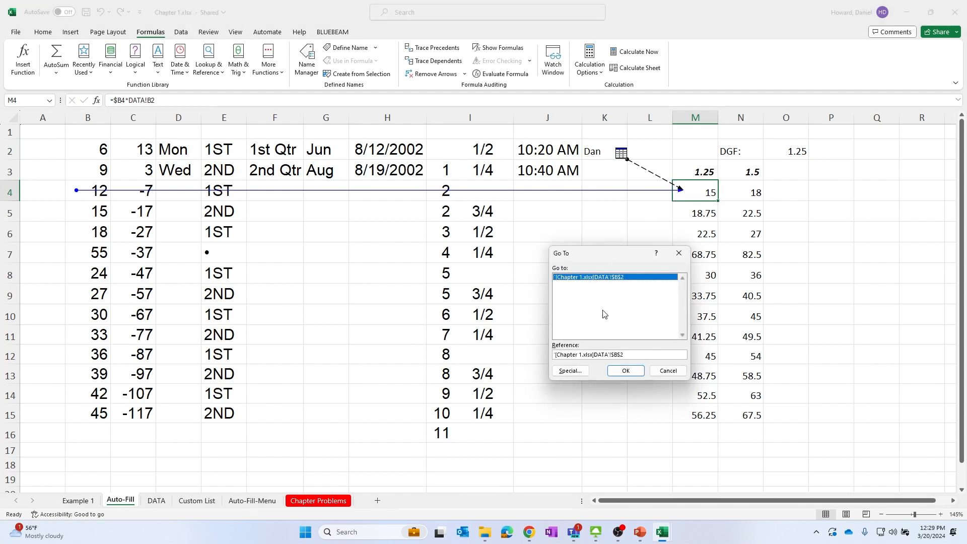
drag(582, 253, 552, 137)
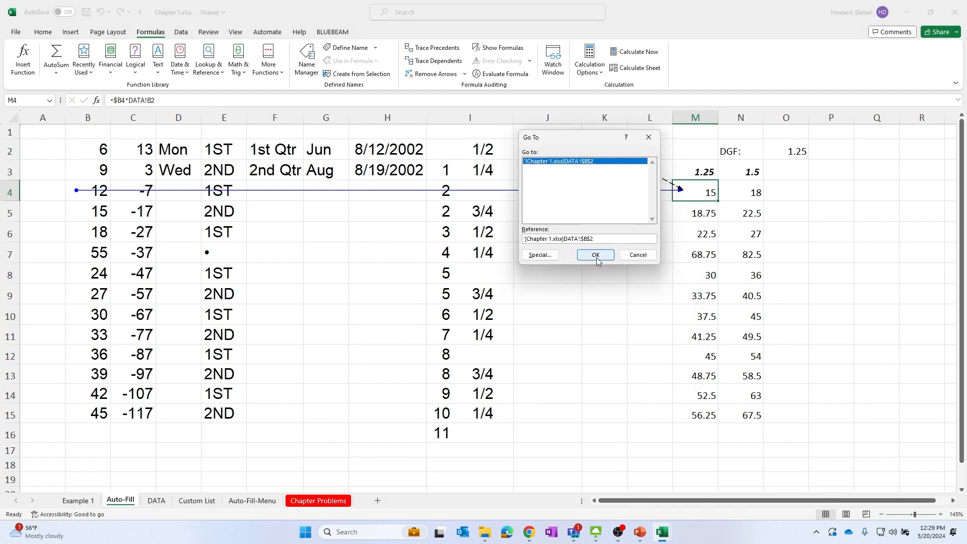
click(596, 255)
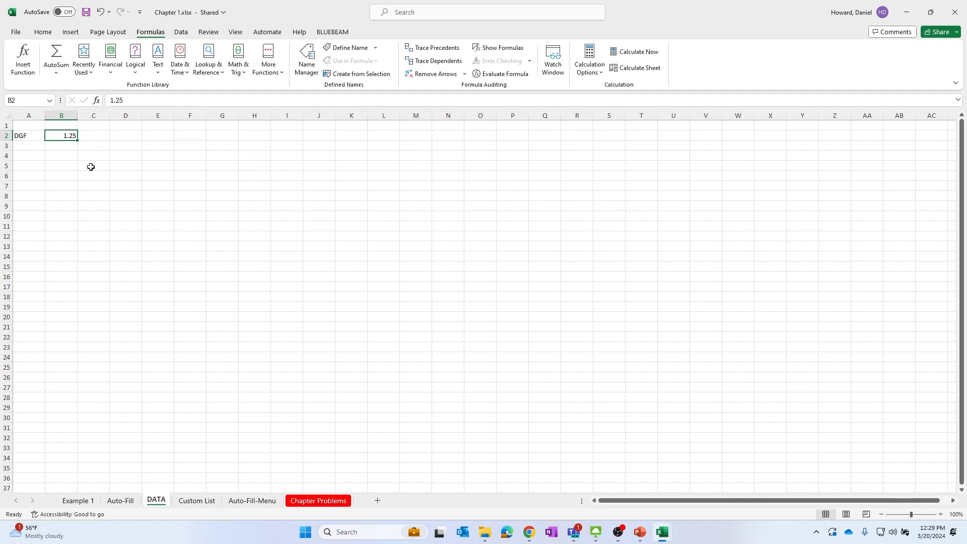
Return to the Auto-Fill sheet and remove all trace arrows
click(158, 184)
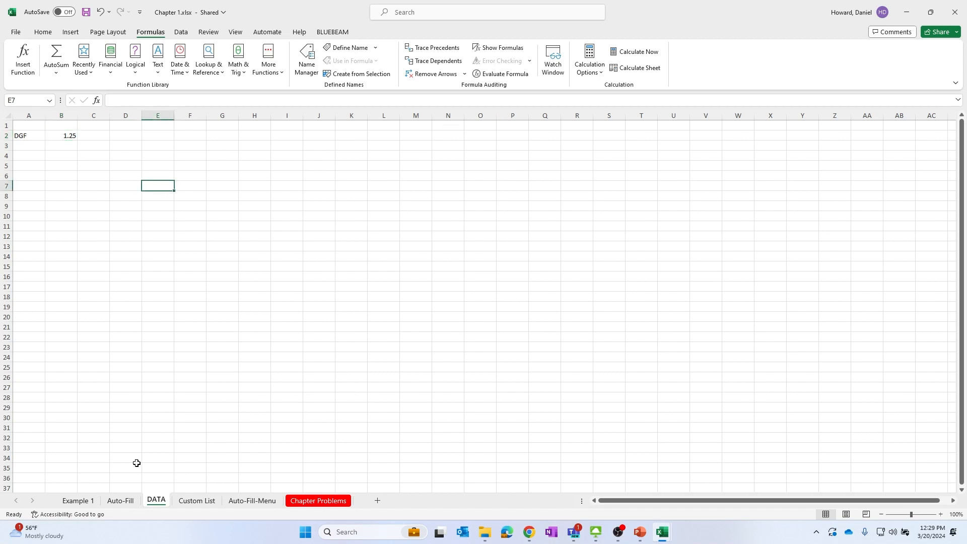
click(119, 501)
click(812, 267)
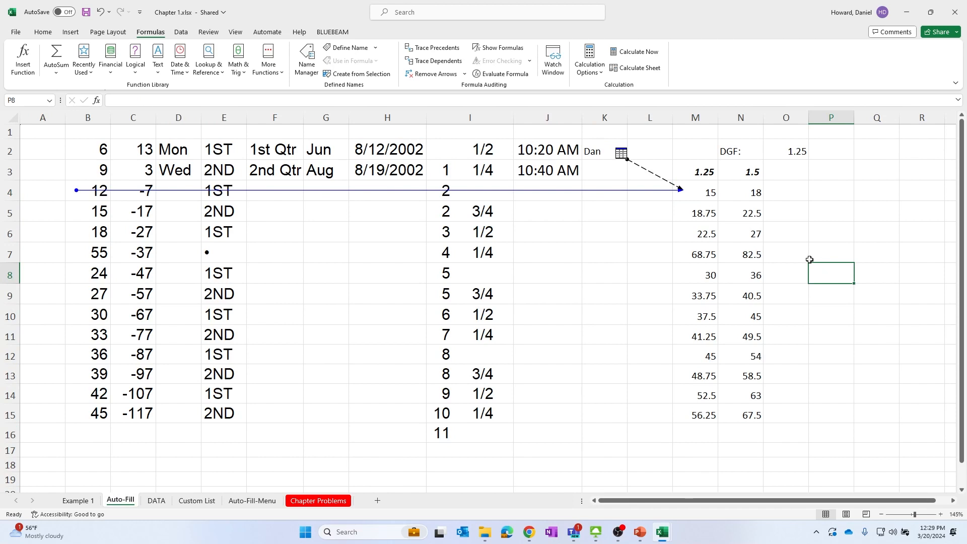
click(450, 77)
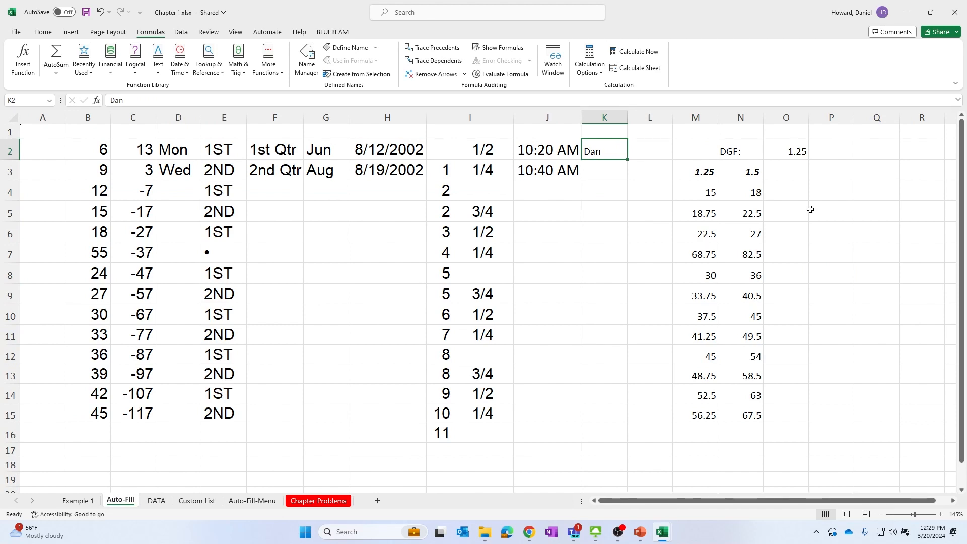
Change N4's formula to =$B4*DATA!B2 by pointing to cell B2 on the DATA sheet
click(752, 170)
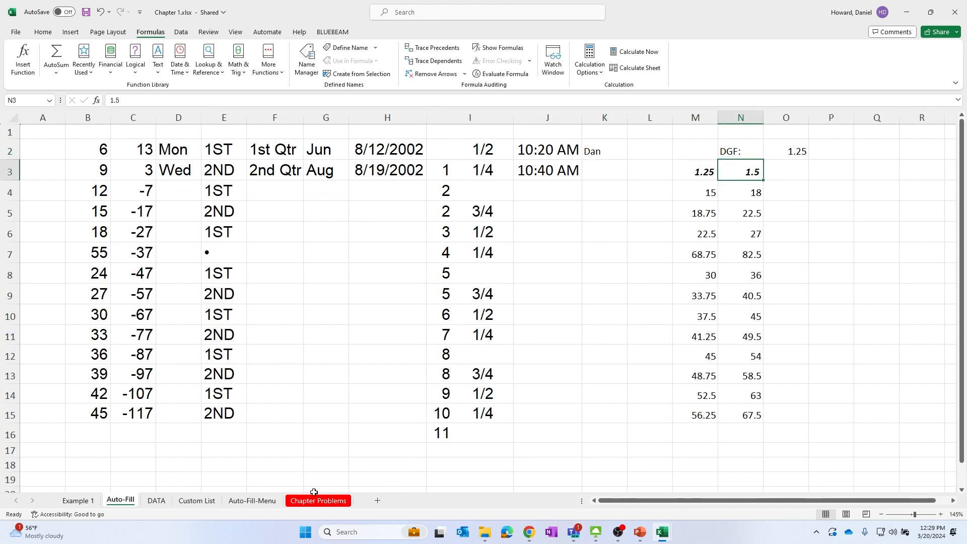
click(755, 194)
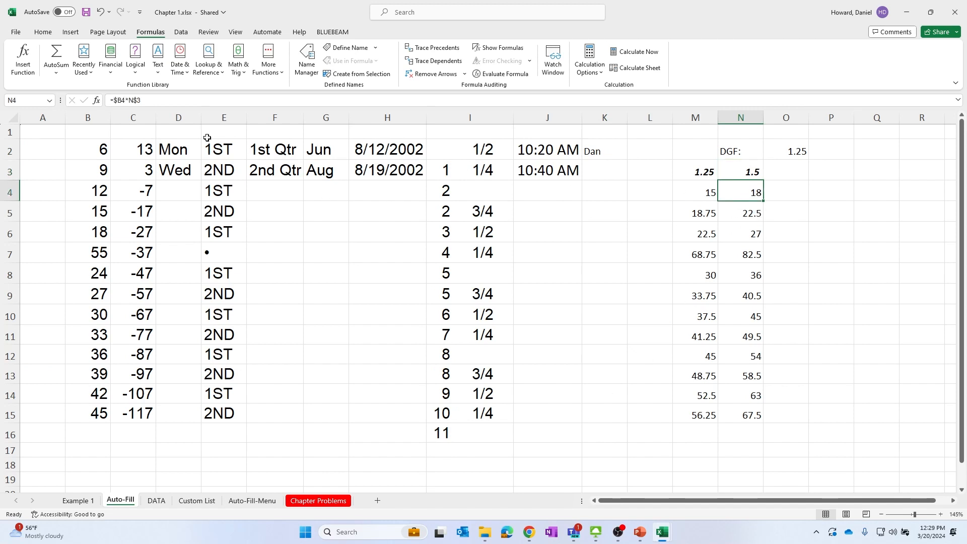
click(156, 103)
key(BackSpace)
key(BackSpace)
key(BackSpace)
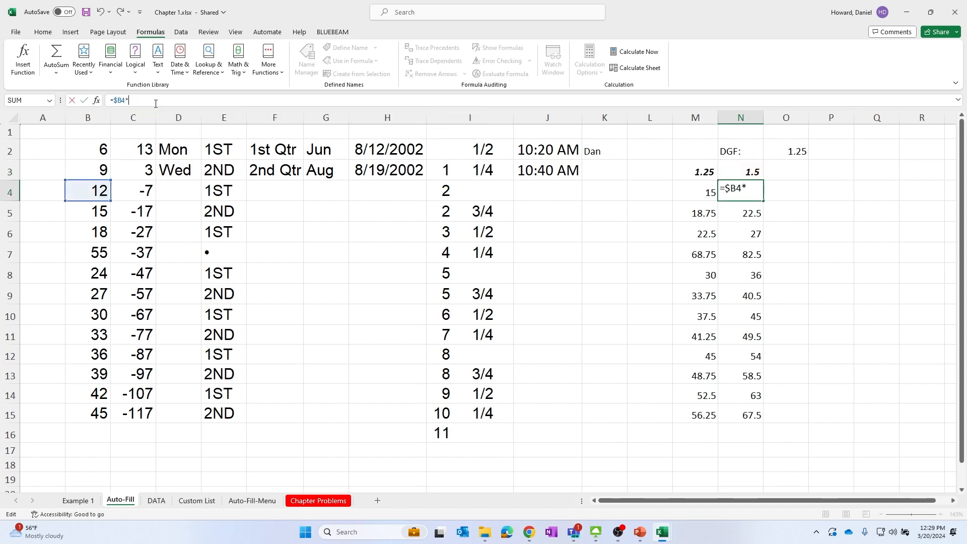
text(Data)
key(BackSpace)
key(BackSpace)
key(BackSpace)
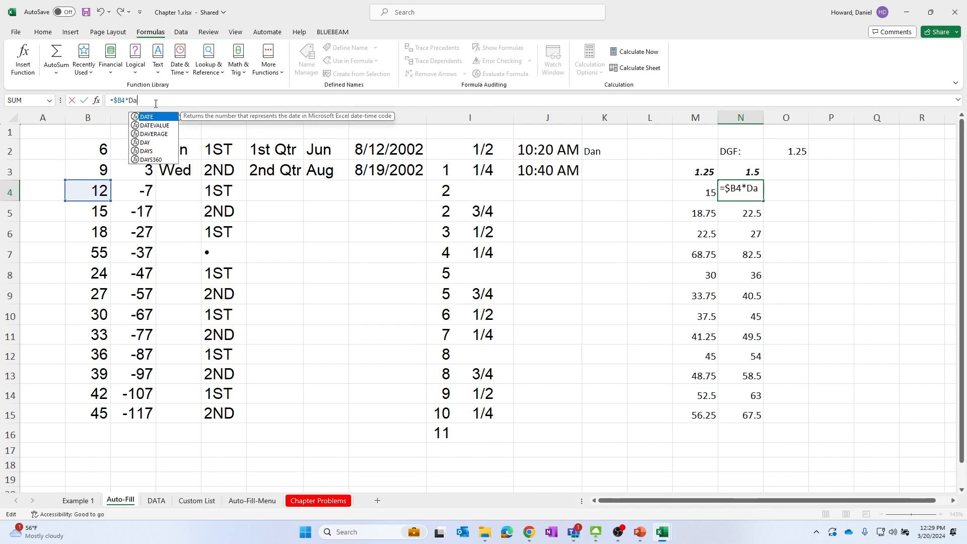
key(BackSpace)
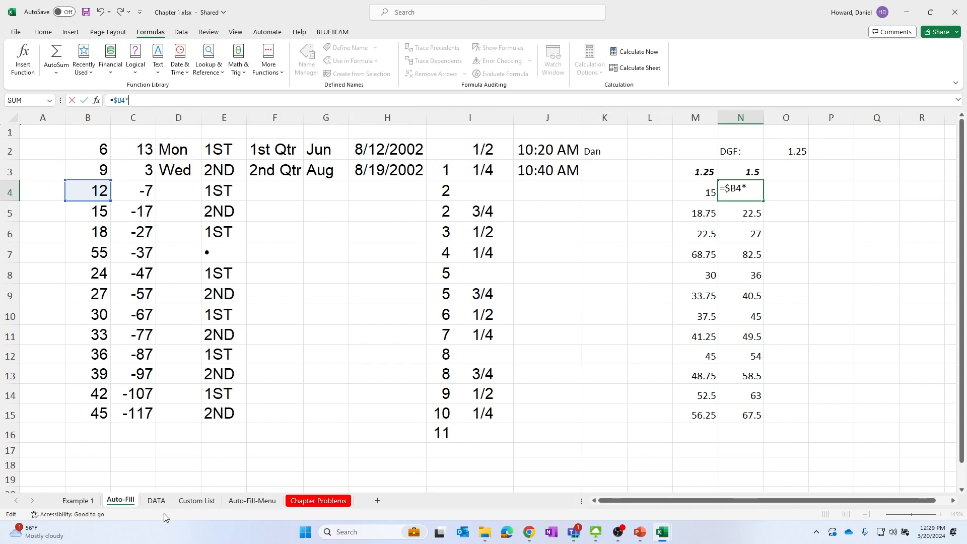
click(156, 500)
click(60, 135)
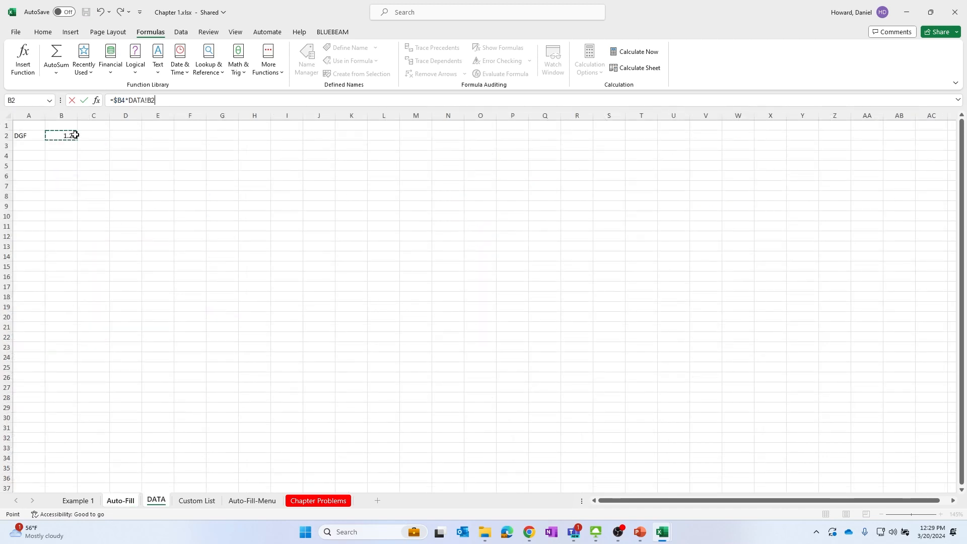
key(Return)
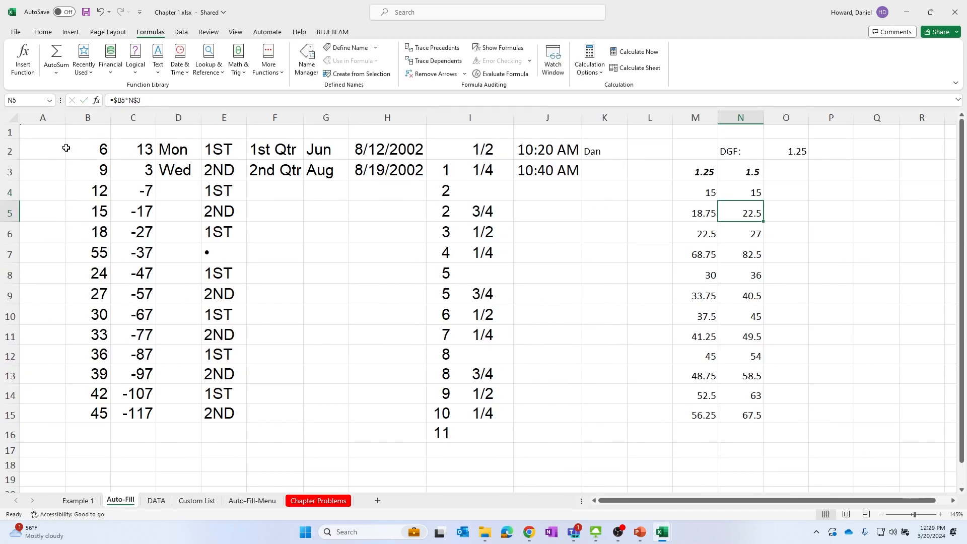
click(727, 194)
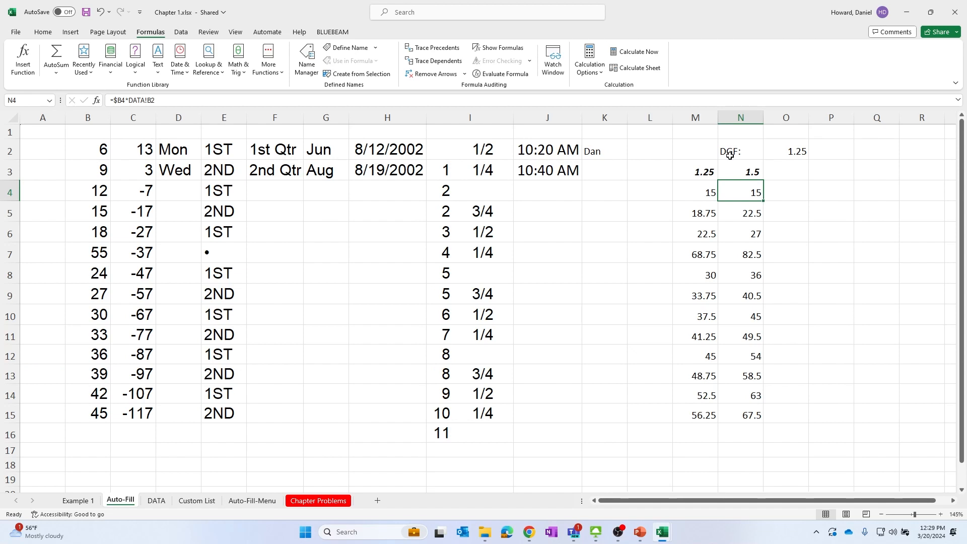
click(739, 175)
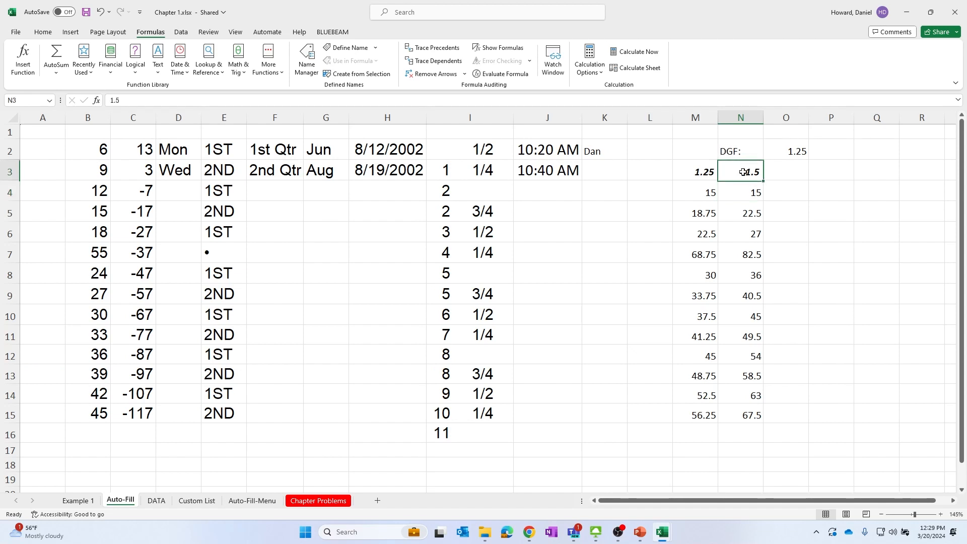
click(96, 100)
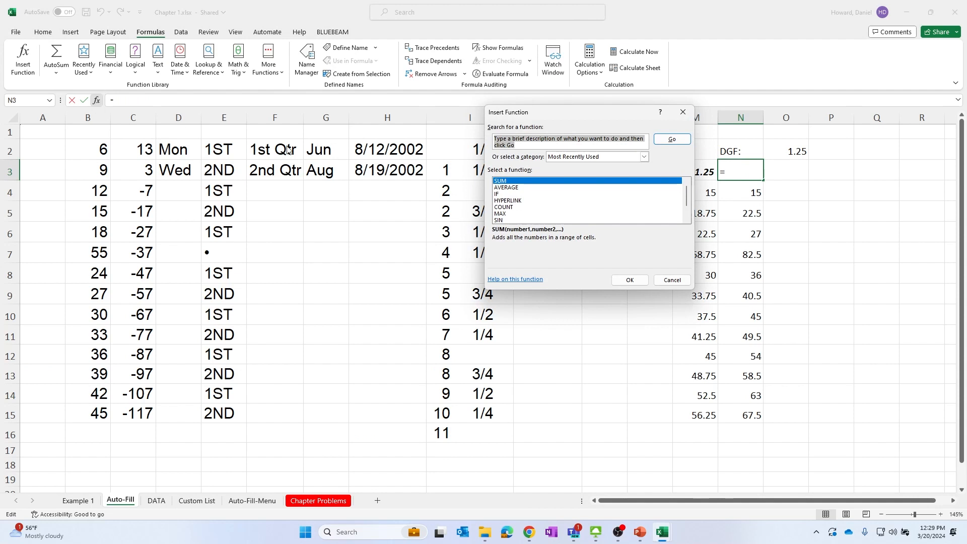
click(674, 285)
Examine N4's formula in the formula bar
click(757, 190)
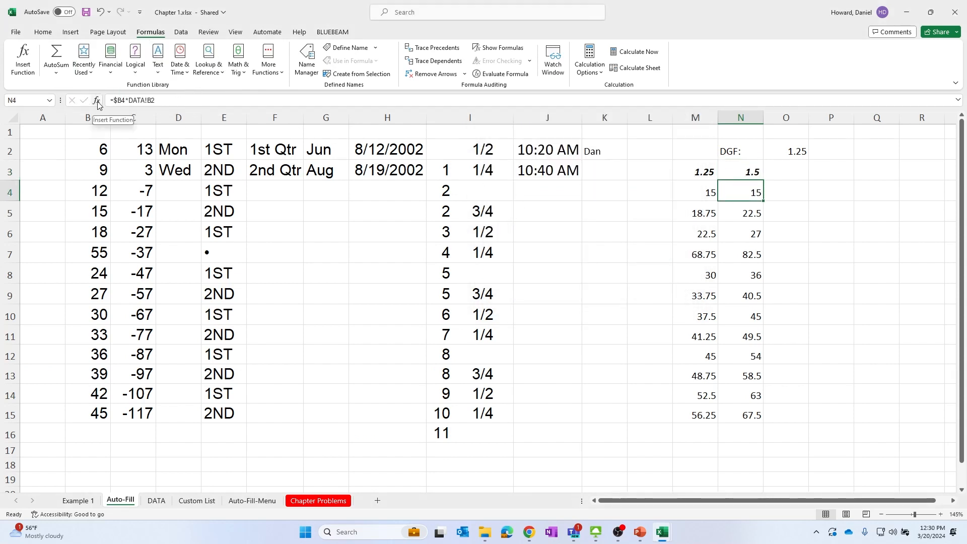
click(166, 98)
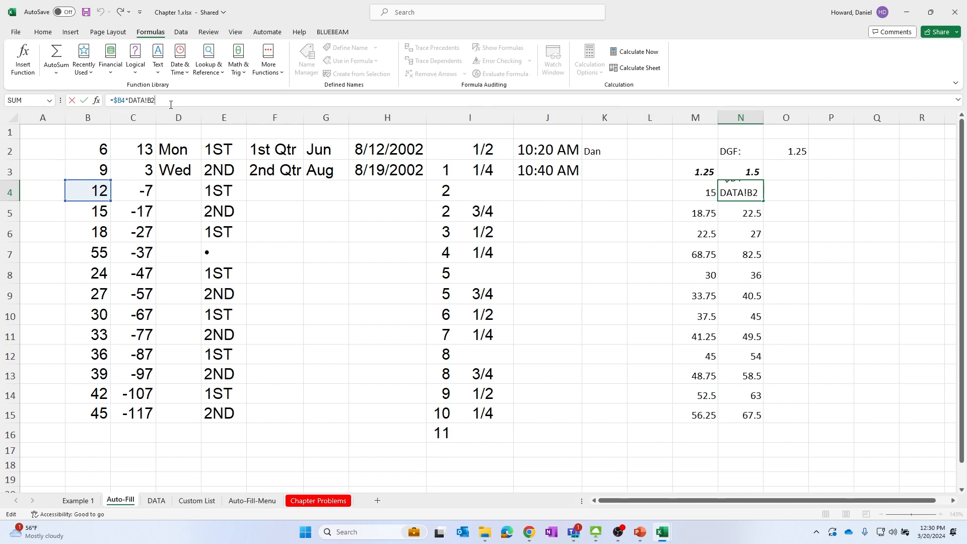
key(Return)
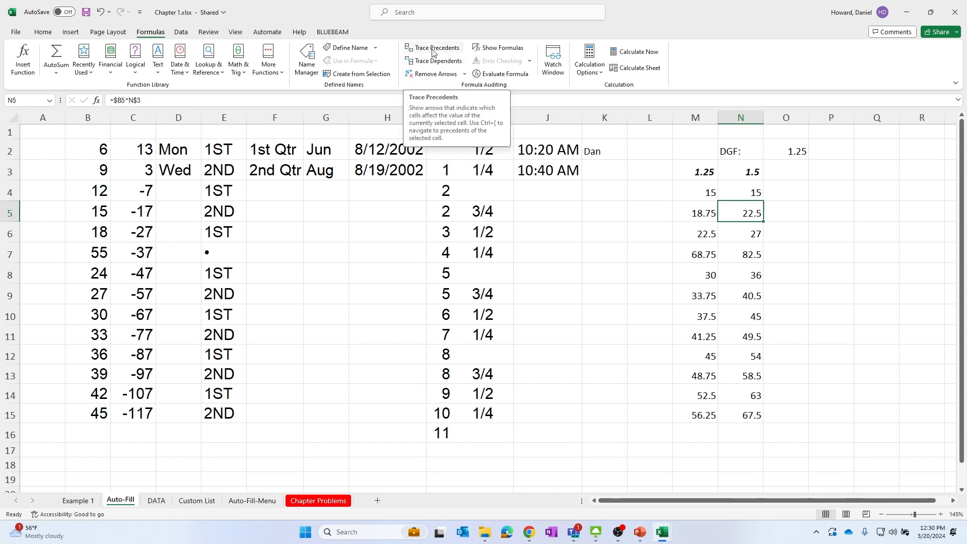
Trace the precedents of N7 and of M12
click(744, 256)
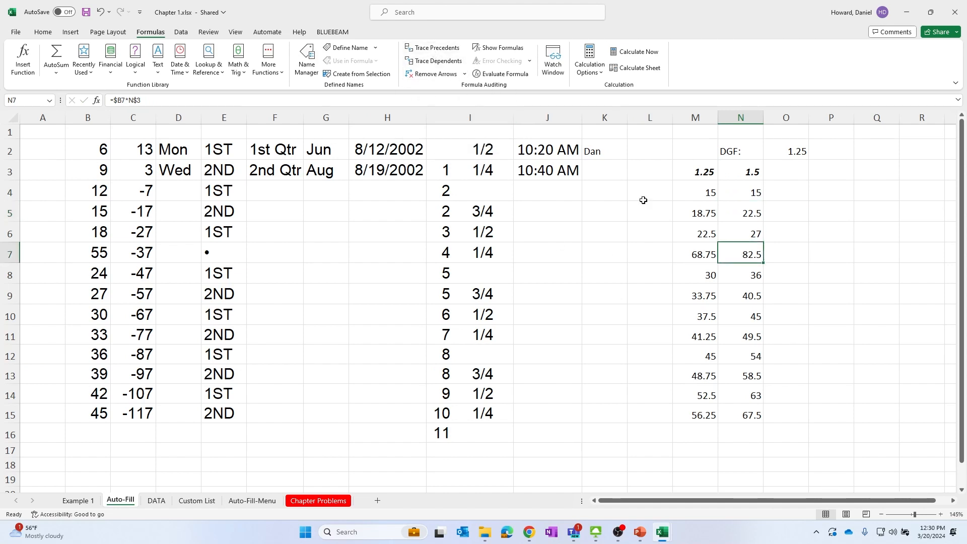
click(425, 48)
click(696, 352)
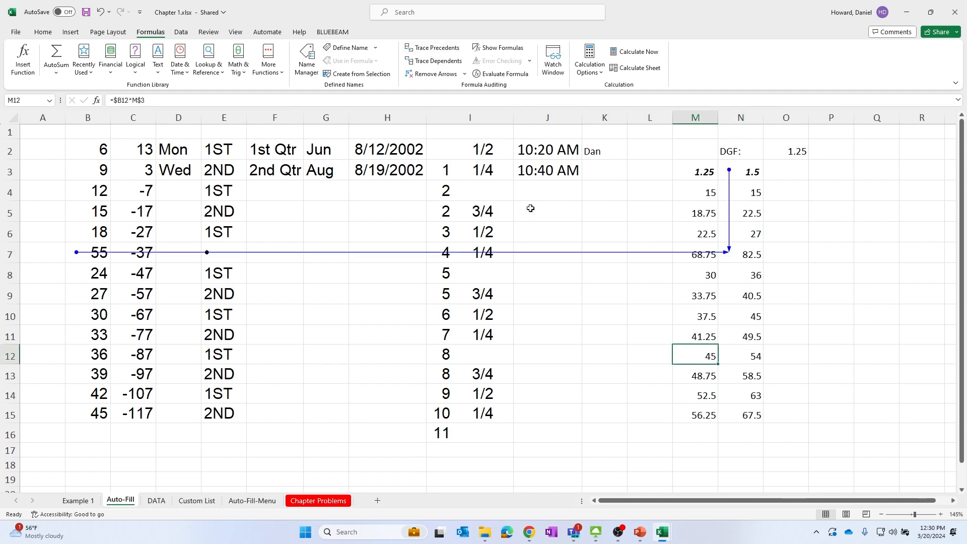
click(458, 48)
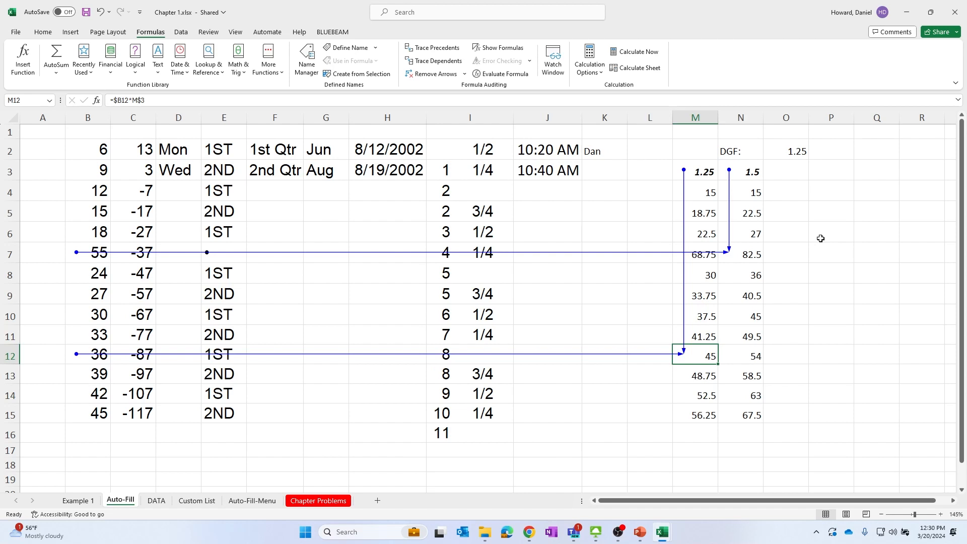
Examine the mixed-reference formulas in column N, checking N5, N3 and N13 in the formula bar
click(757, 207)
click(331, 99)
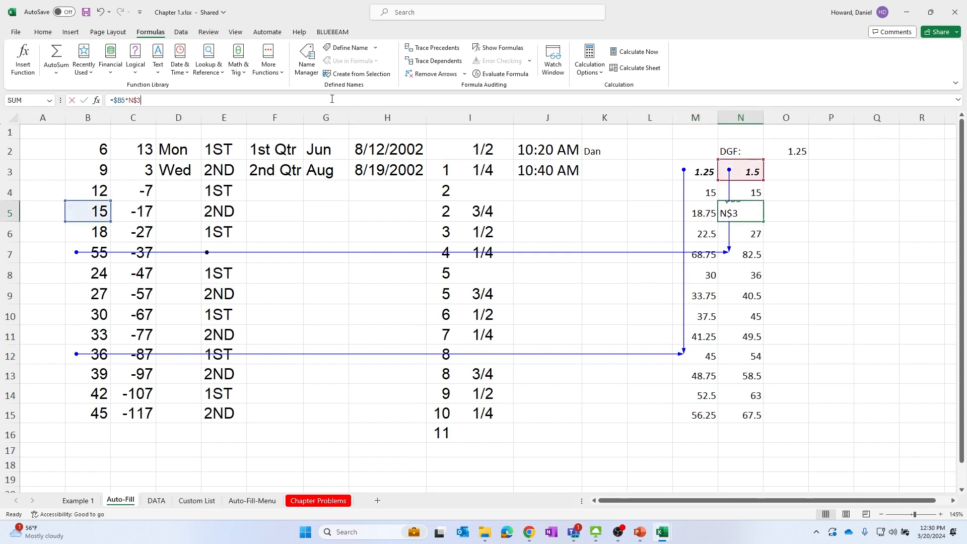
click(732, 182)
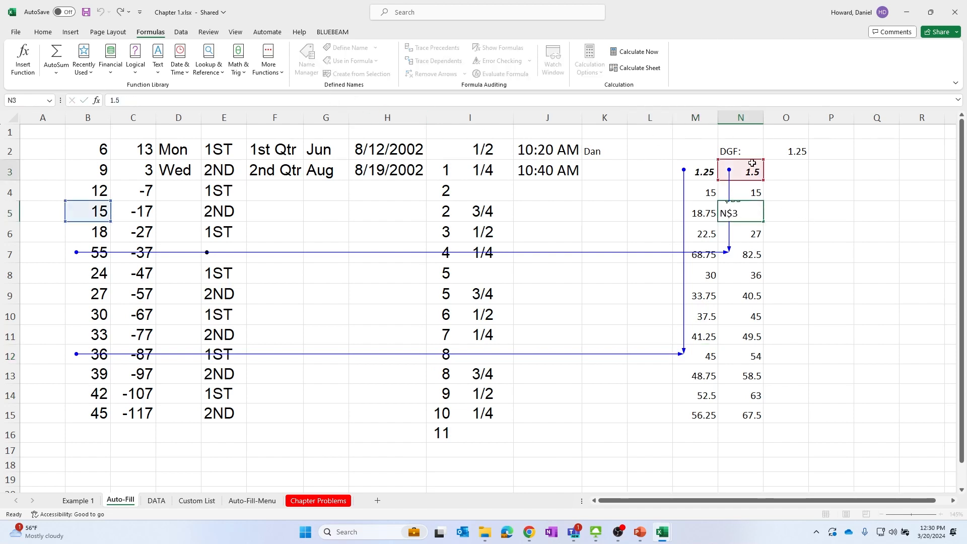
click(781, 178)
click(756, 210)
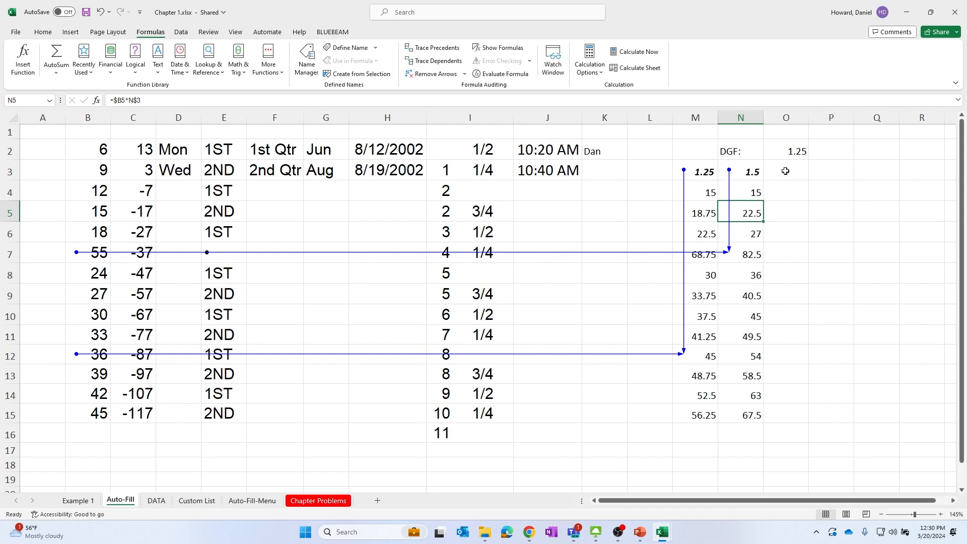
click(801, 154)
click(751, 173)
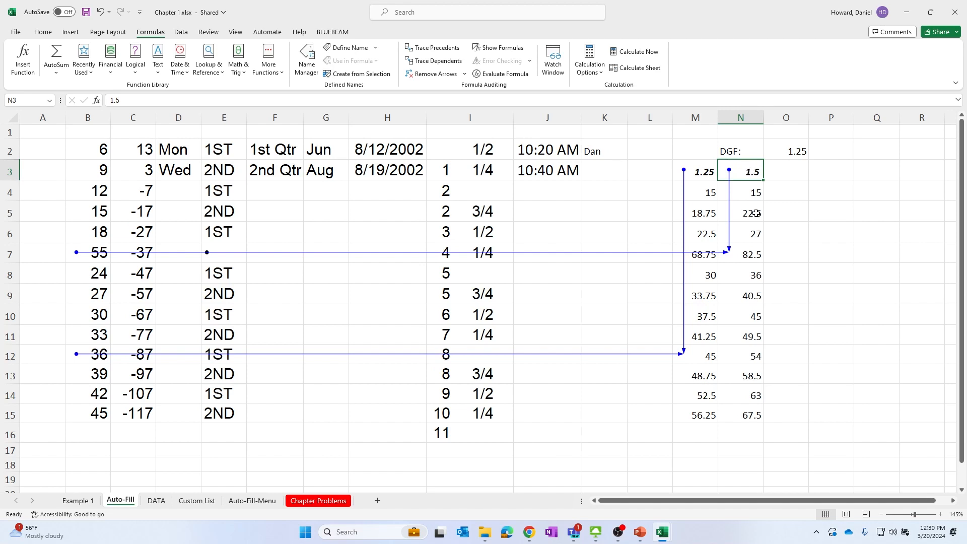
click(752, 378)
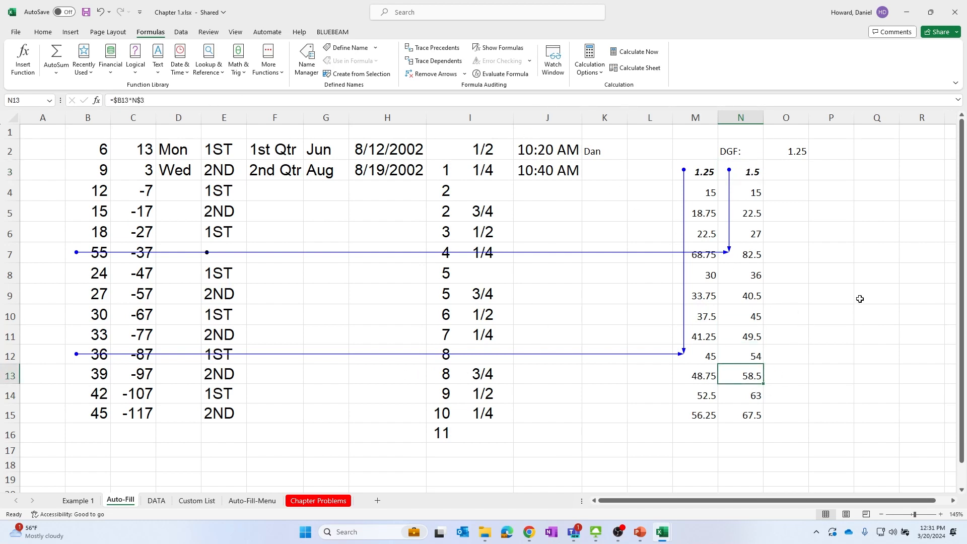
Start a formula in P5 pointing to N5, cycle its reference type four times, and cancel the entry
click(829, 209)
text(=)
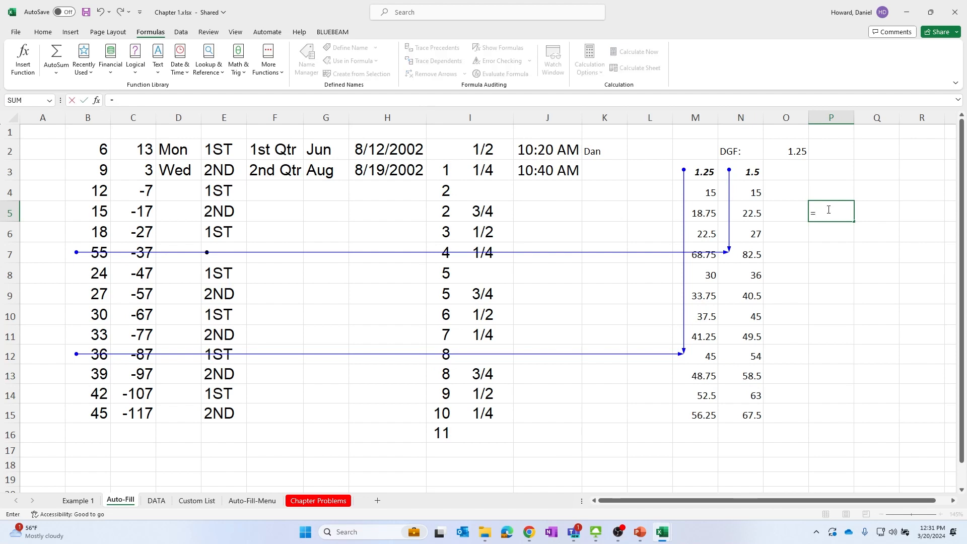
click(753, 211)
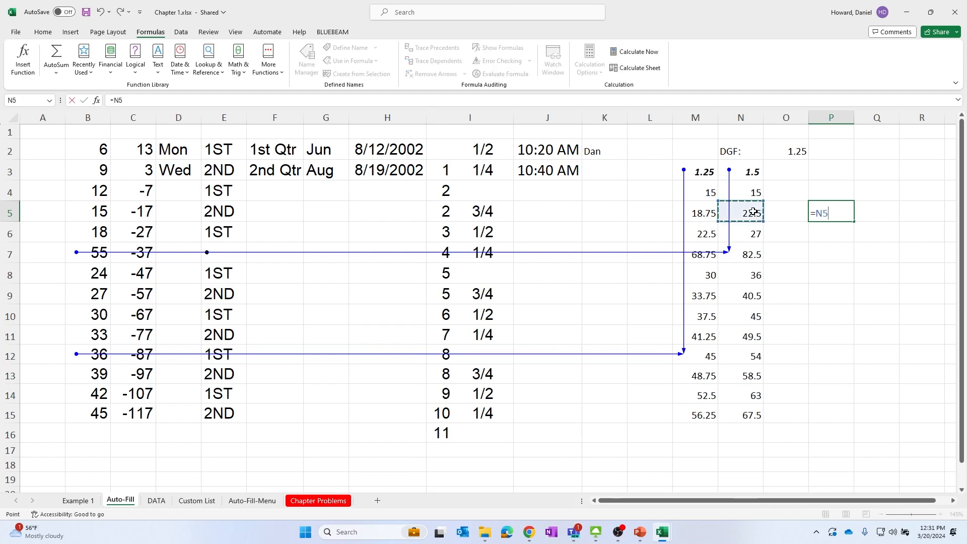
key(F4)
key(F4)
key(F4)
key(F4)
click(858, 272)
key(Escape)
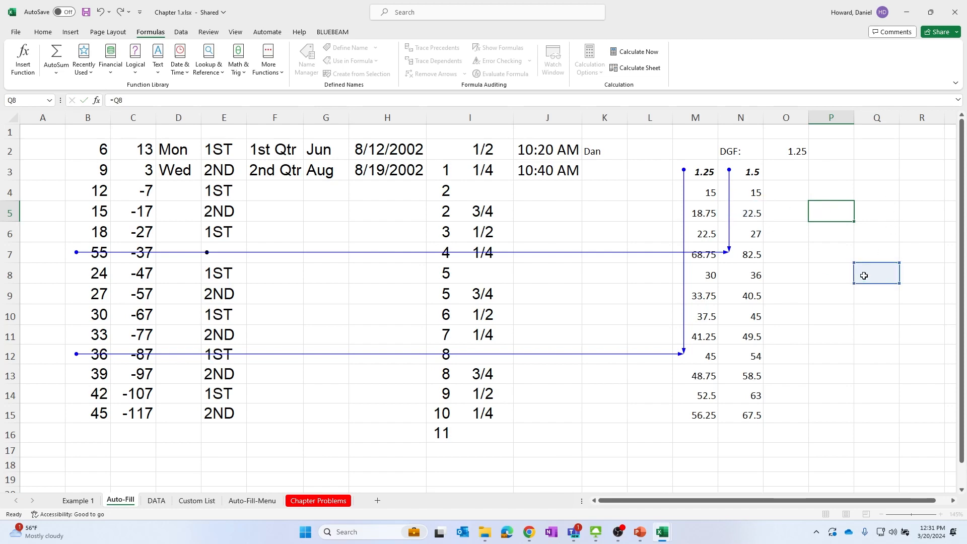
Start another formula in P5 pointing to N5 and cycle repeatedly through its absolute, mixed and relative forms
scroll(846, 235, up, 4)
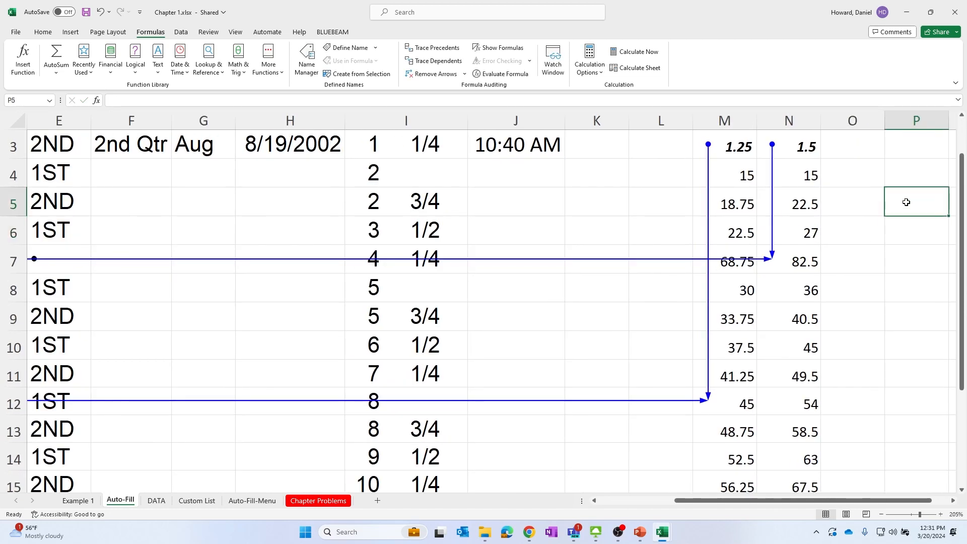
text(=)
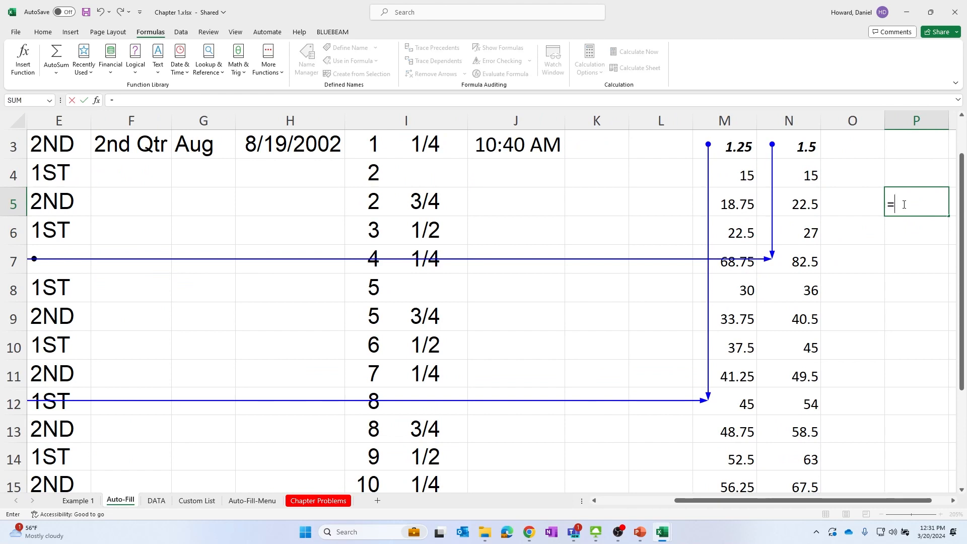
click(788, 209)
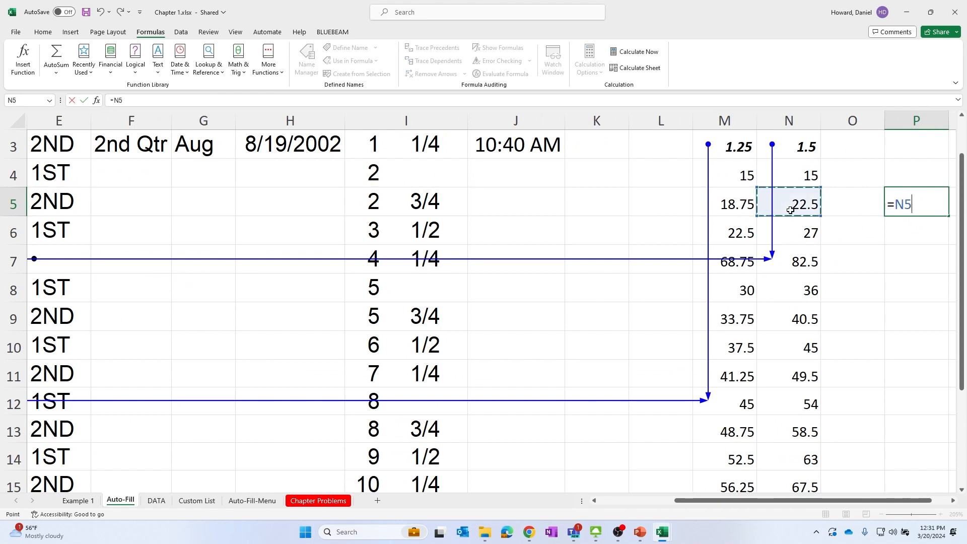
key(F4)
key(F4)
key(F4)
key(F4)
key(F4)
key(F4)
key(F4)
key(F4)
key(F4)
key(F4)
key(F4)
key(F4)
key(F4)
key(F4)
key(F4)
key(F4)
Extend the P5 formula to =N5+5 and cancel it without entering
text(=)
key(BackSpace)
key(BackSpace)
text(=)
key(Num_Lock)
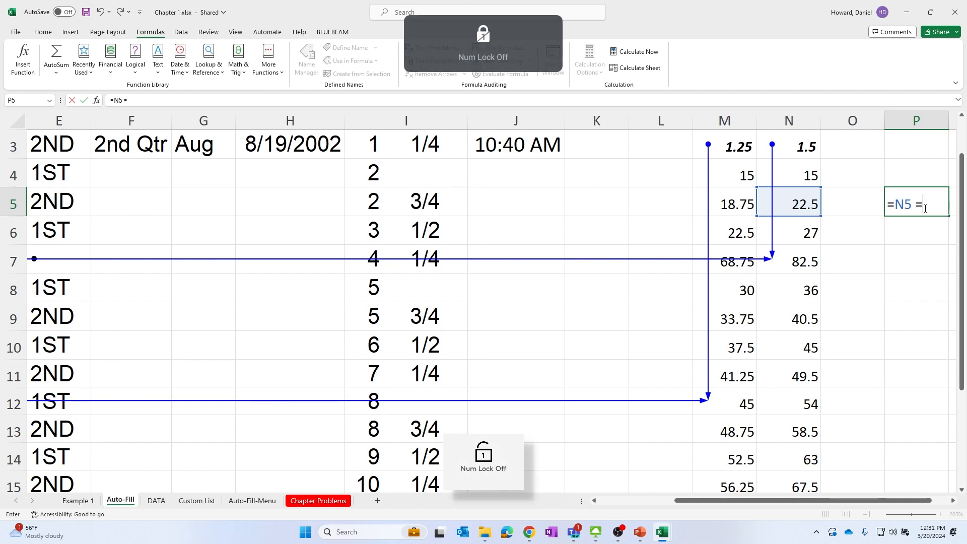
key(BackSpace)
text(+)
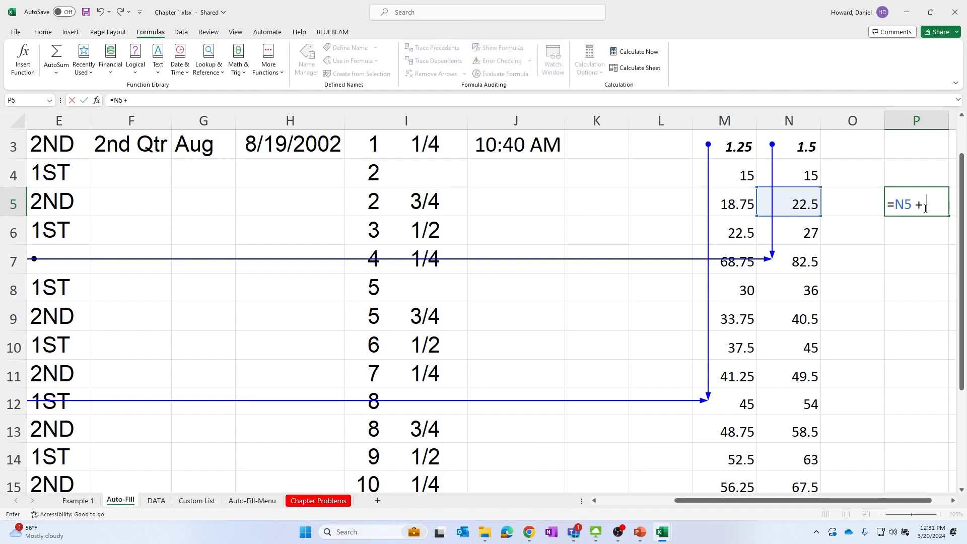
key(Num_Lock)
text(5)
key(Escape)
click(916, 317)
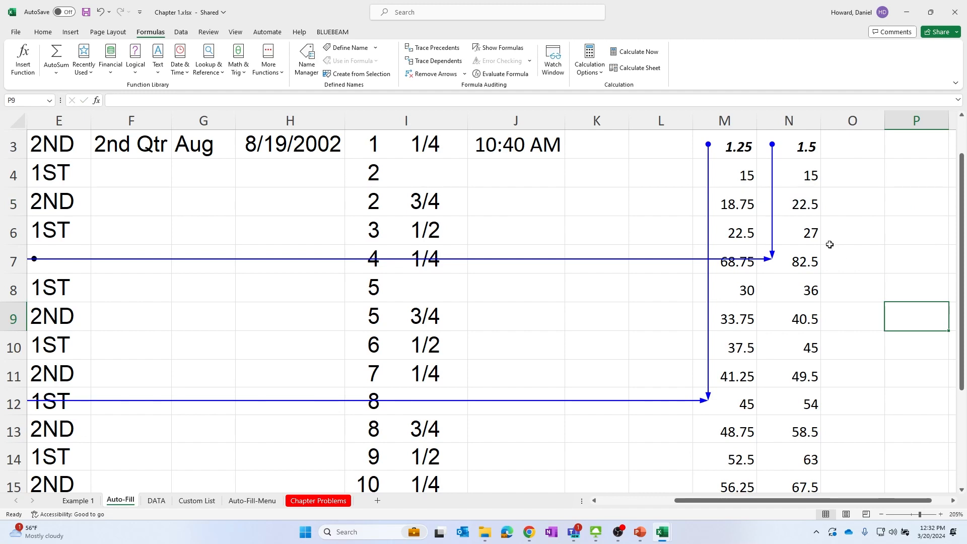
On the DATA sheet, name cell B2 DGF_FACTOR
scroll(816, 222, up, 1)
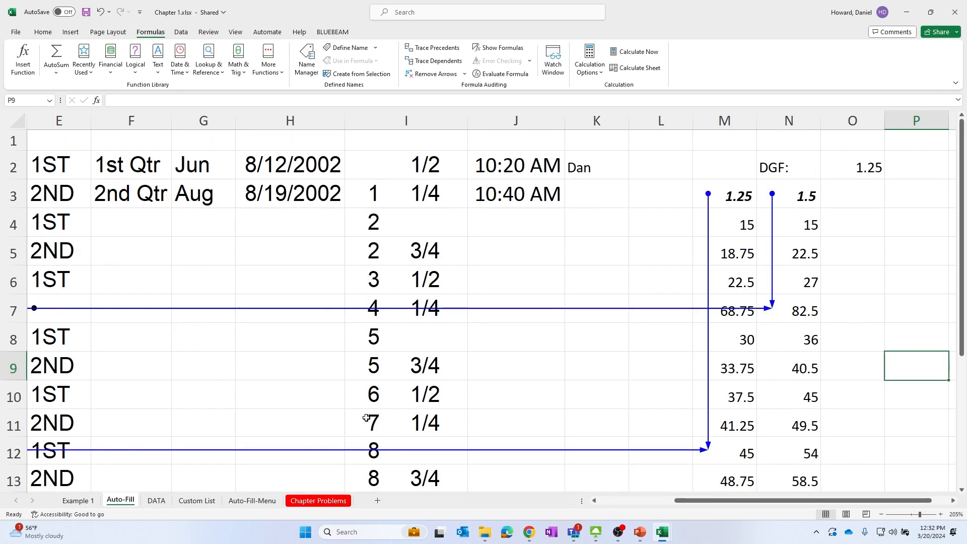
click(146, 502)
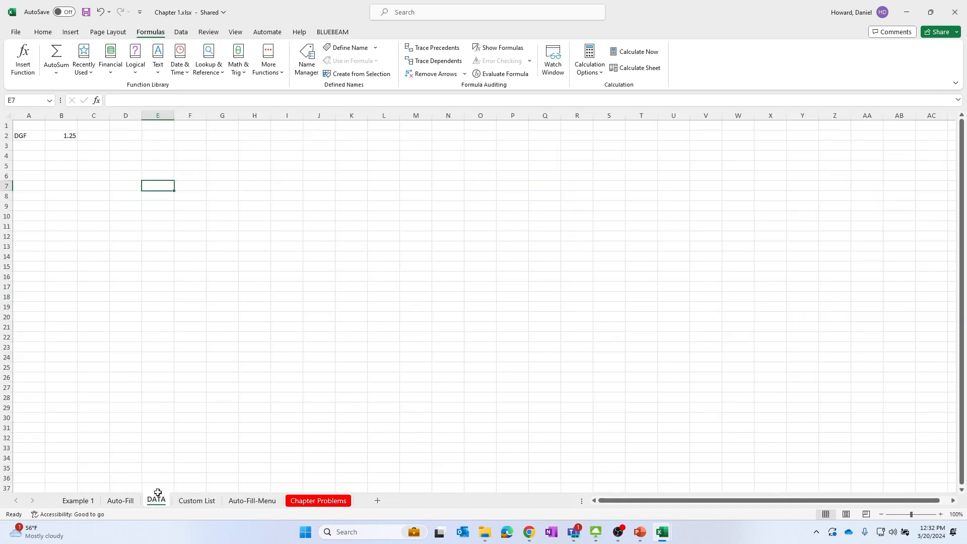
click(59, 135)
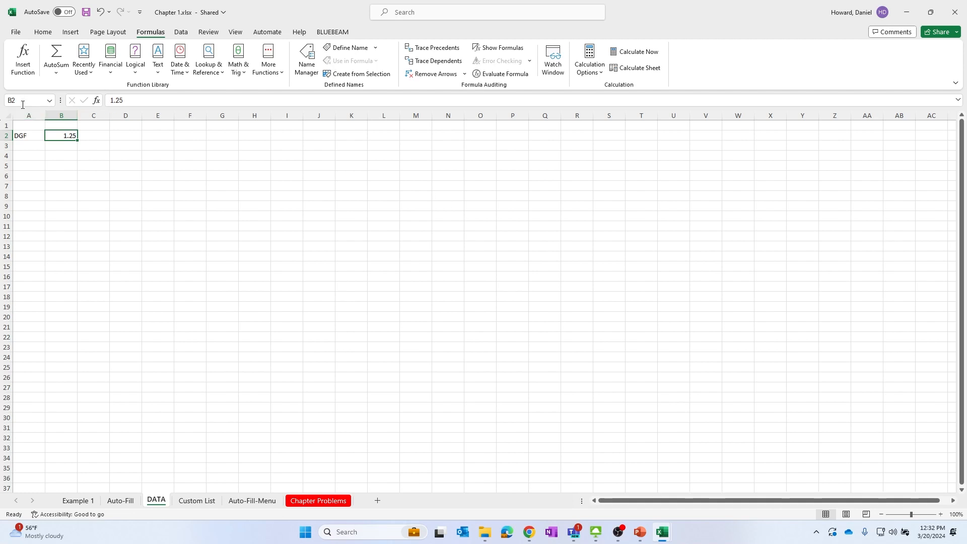
ctrl+scroll(103, 174, up, 12)
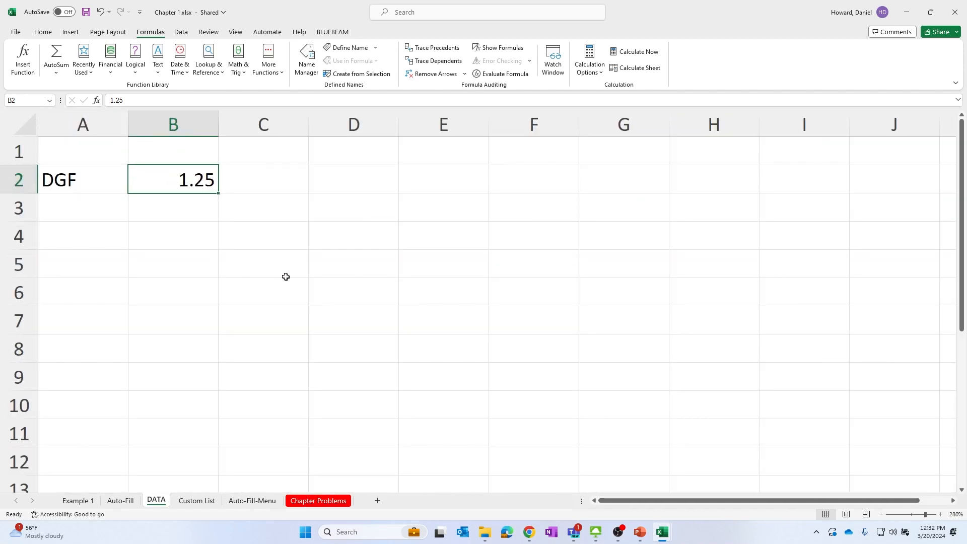
ctrl+scroll(262, 262, down, 12)
ctrl+scroll(246, 250, up, 20)
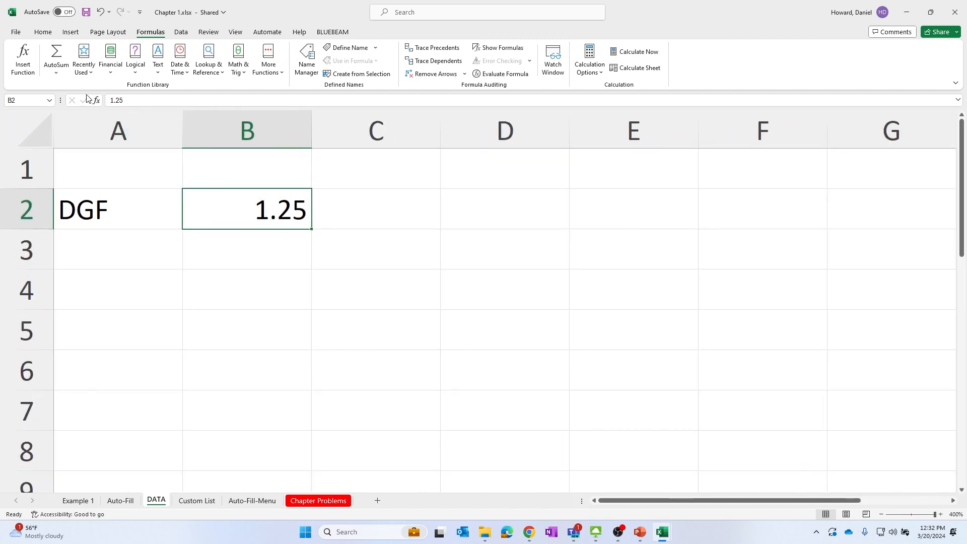
click(26, 101)
click(25, 100)
drag(27, 100, 0, 100)
key(Caps_Lock)
text(DGF)
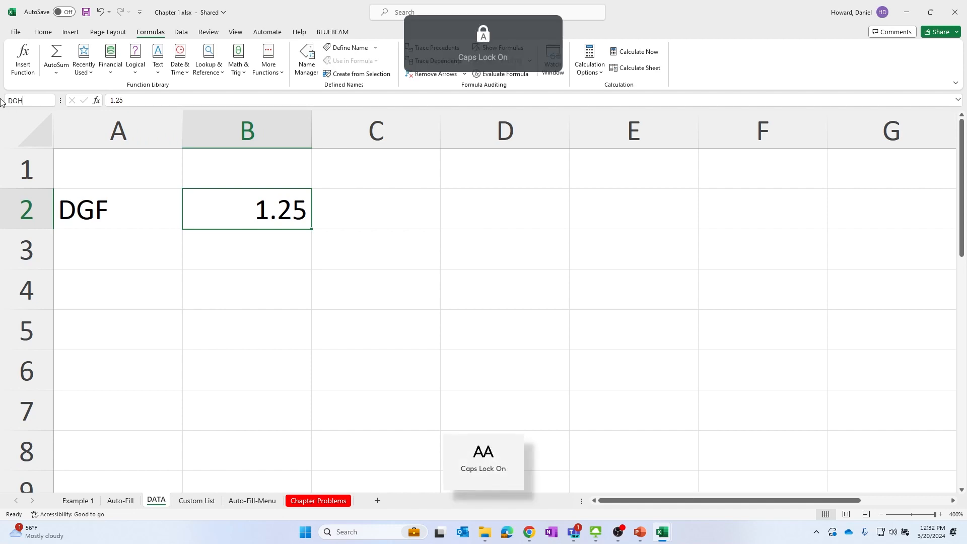
text(_FACTYOR)
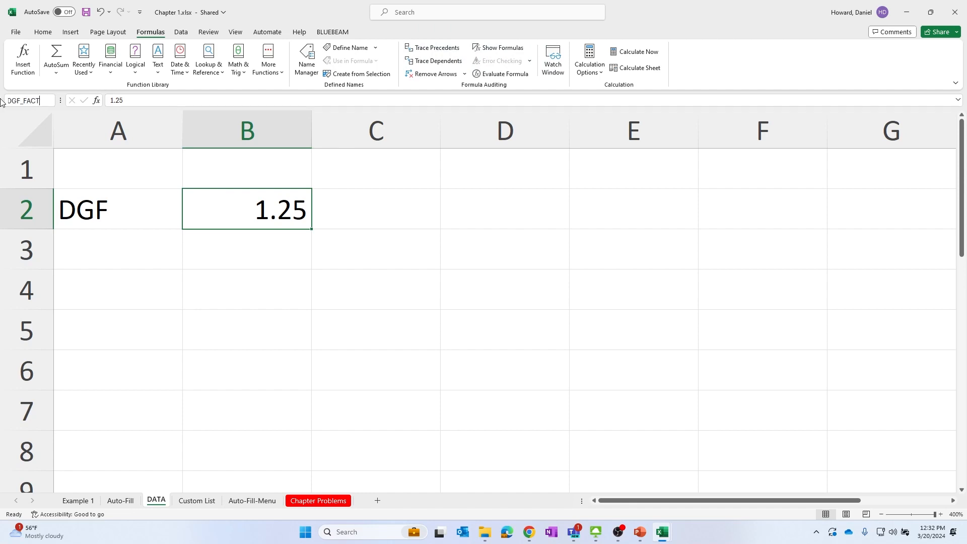
key(Return)
Enter the formula =DGF_FACTOR in cell E2 of the DATA sheet using the name's autocomplete
click(374, 260)
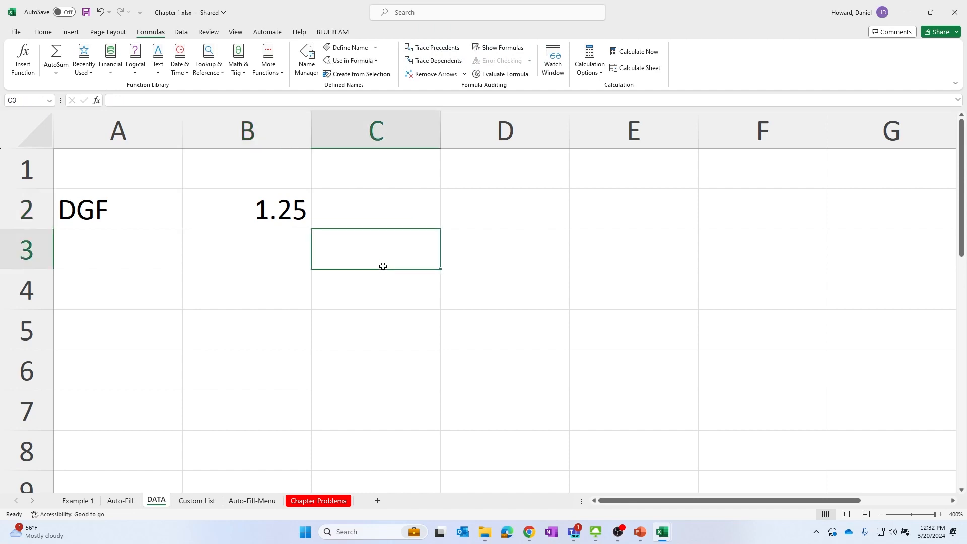
click(626, 213)
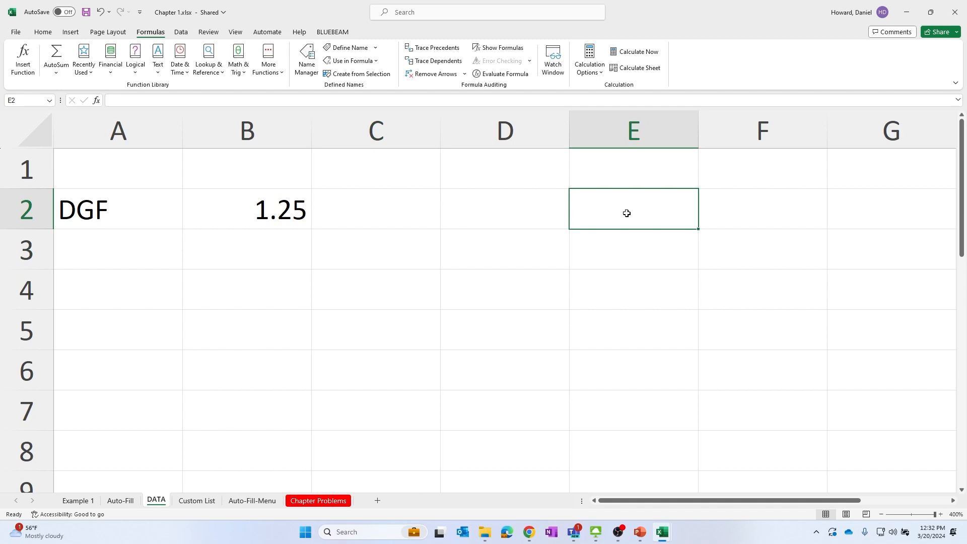
text(=DGS)
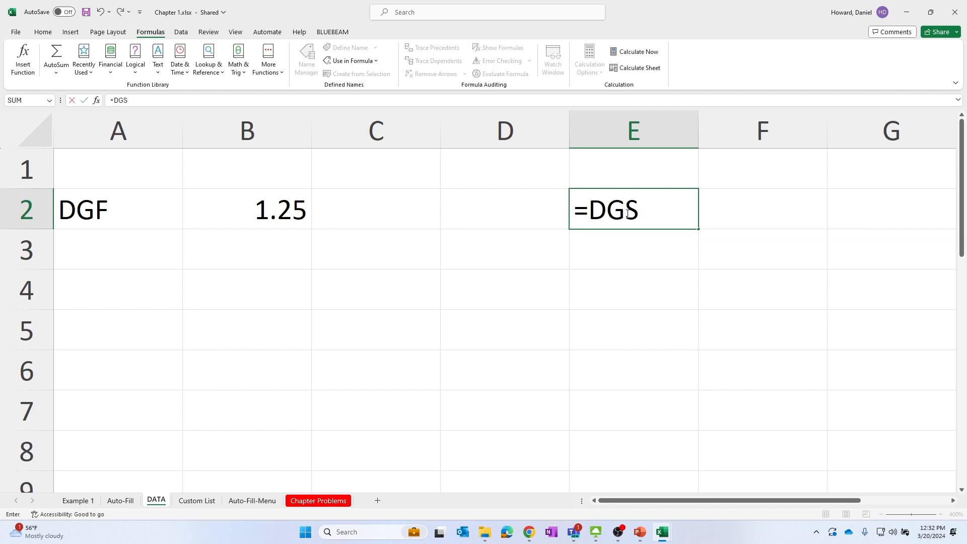
key(BackSpace)
text(F)
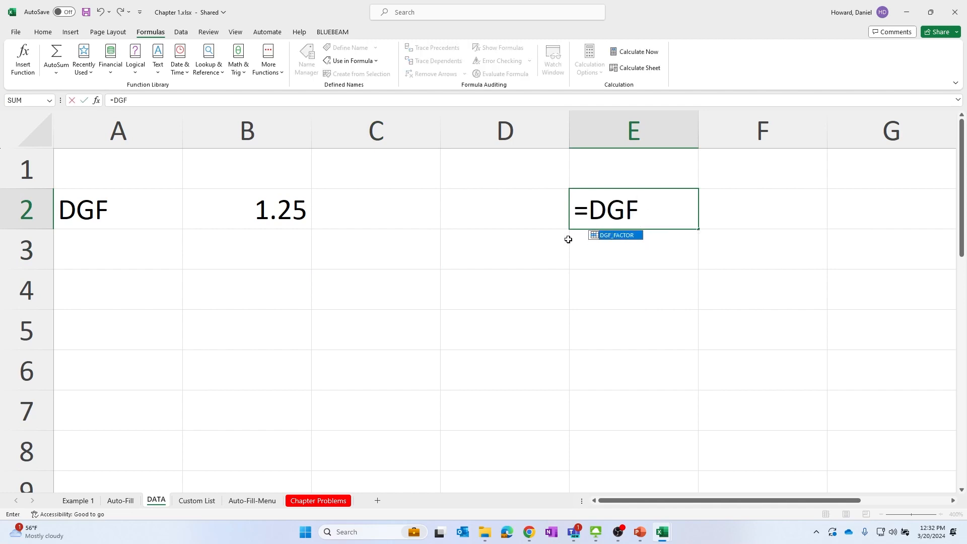
double_click(615, 236)
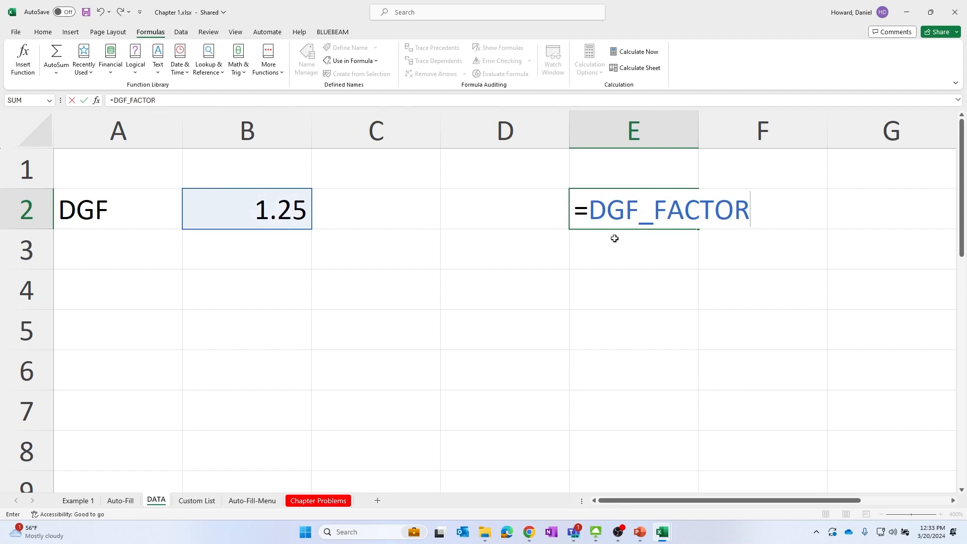
key(Return)
click(655, 212)
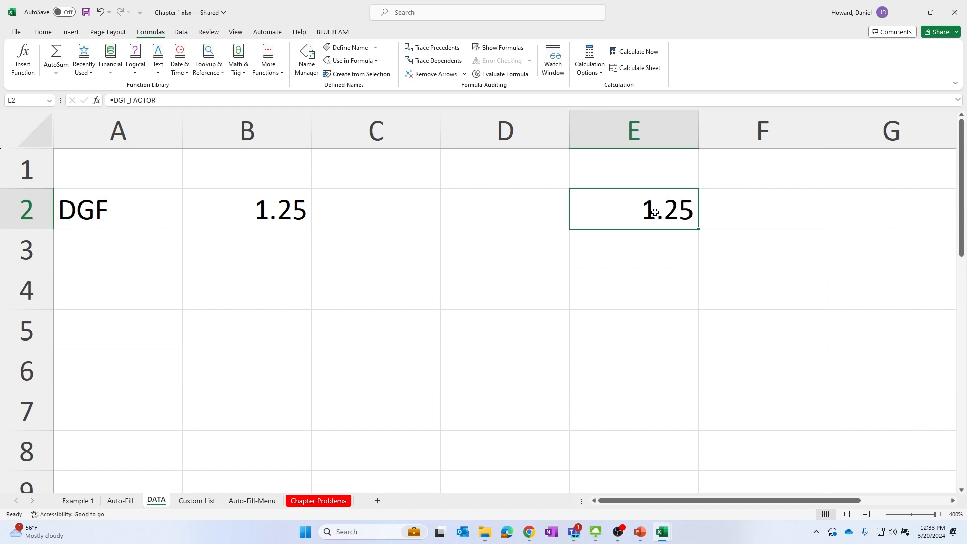
click(669, 337)
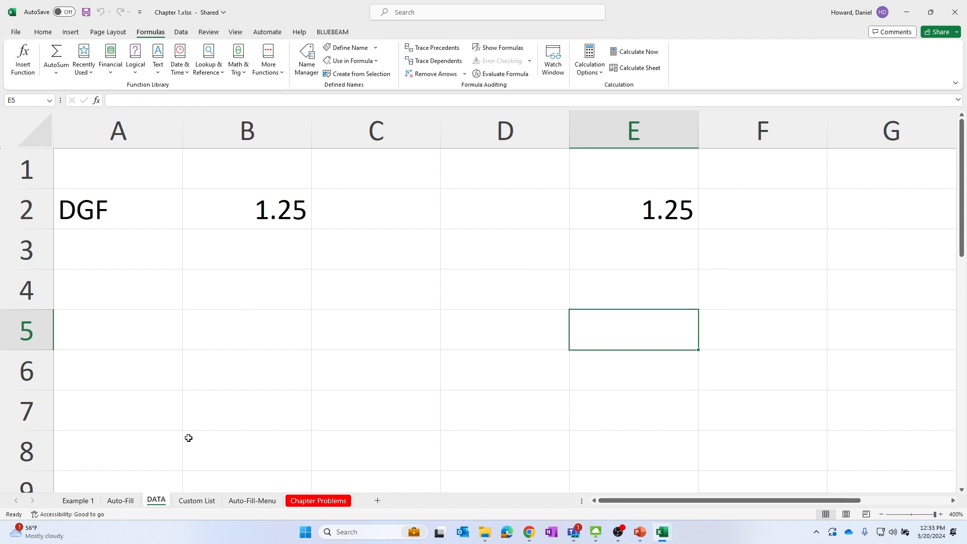
Return to the Auto-Fill sheet and review the defined names in the Name Manager
click(128, 502)
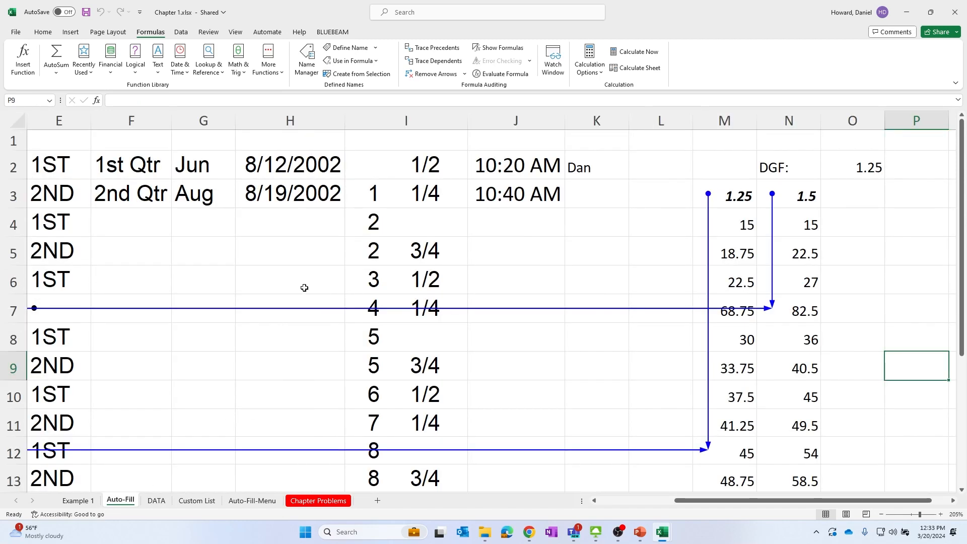
scroll(304, 288, down, 3)
click(413, 257)
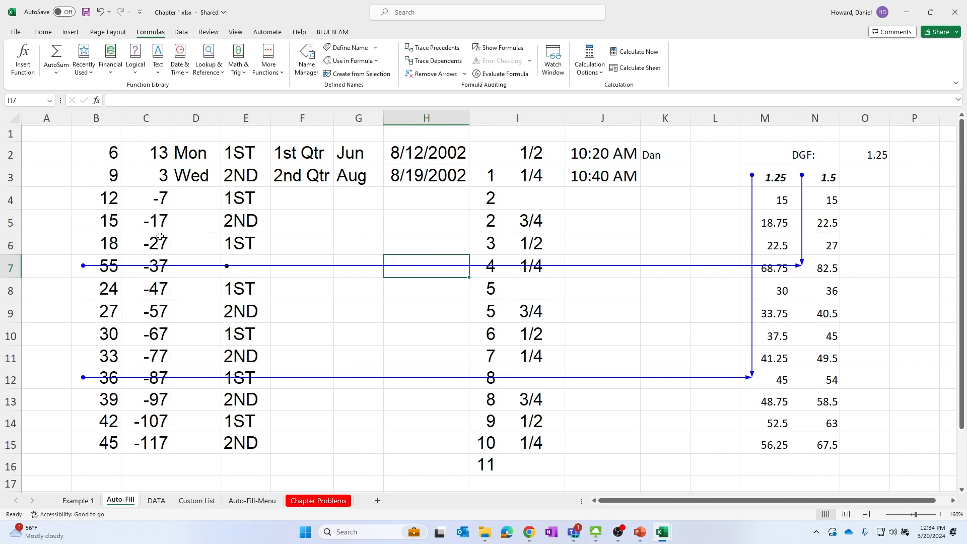
click(188, 33)
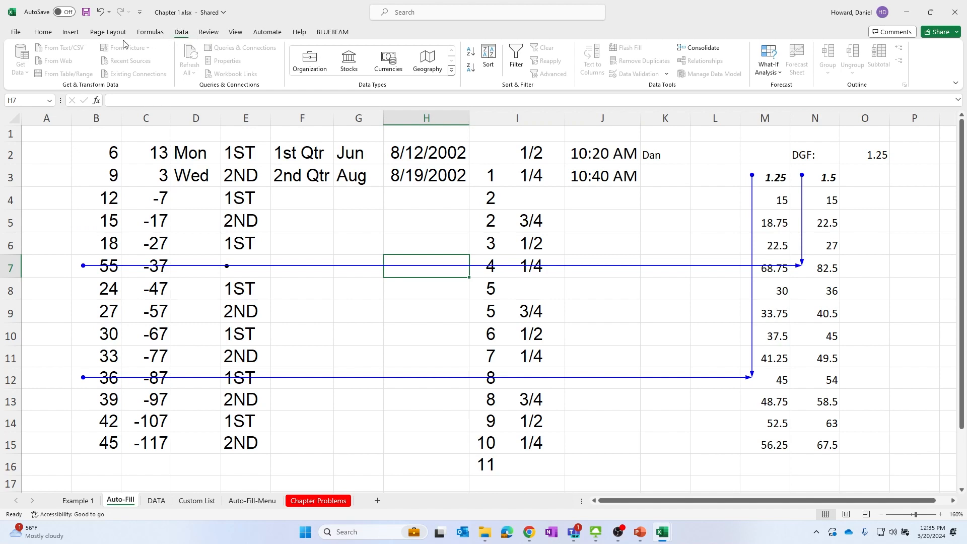
click(150, 35)
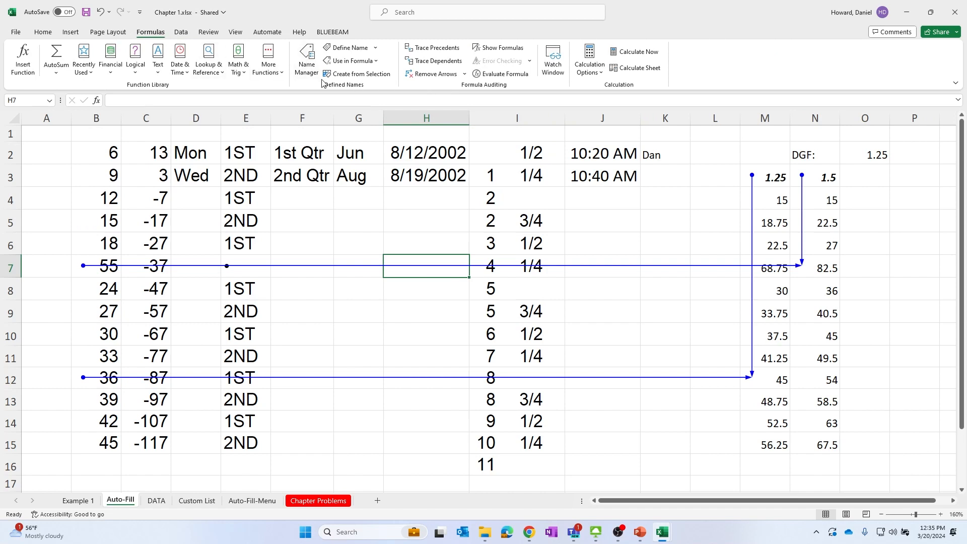
click(306, 65)
click(504, 172)
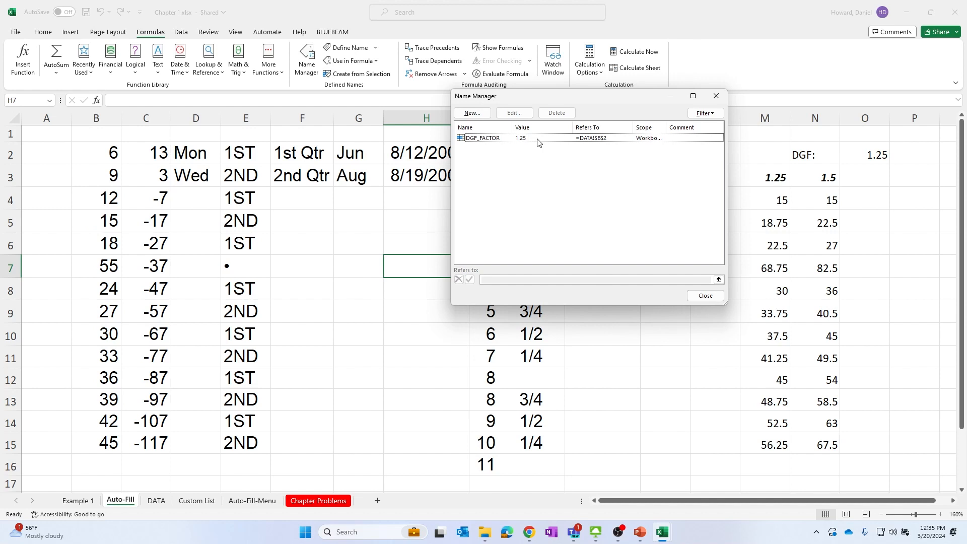
click(726, 98)
Name the range B2:E15 on the Auto-Fill sheet THE_DATA
drag(110, 159, 257, 445)
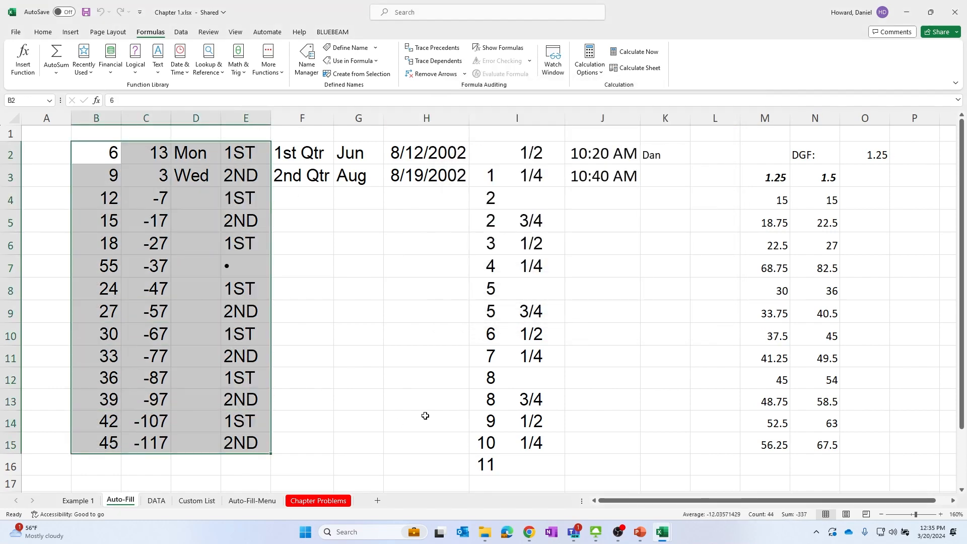
click(25, 101)
text(THE_DATA)
key(Return)
click(381, 282)
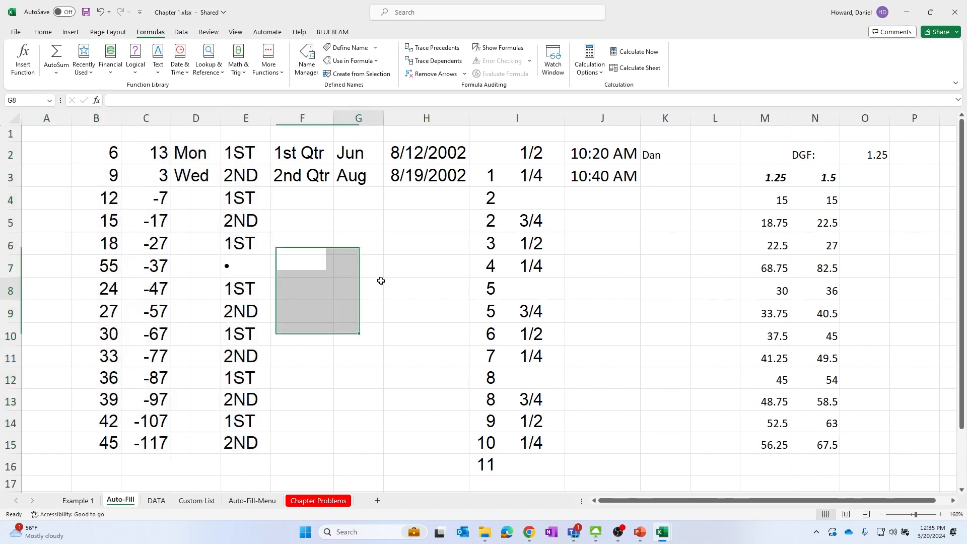
Start a SUM formula of the named range THE_DATA in cell G8, then erase the entry
text(=)
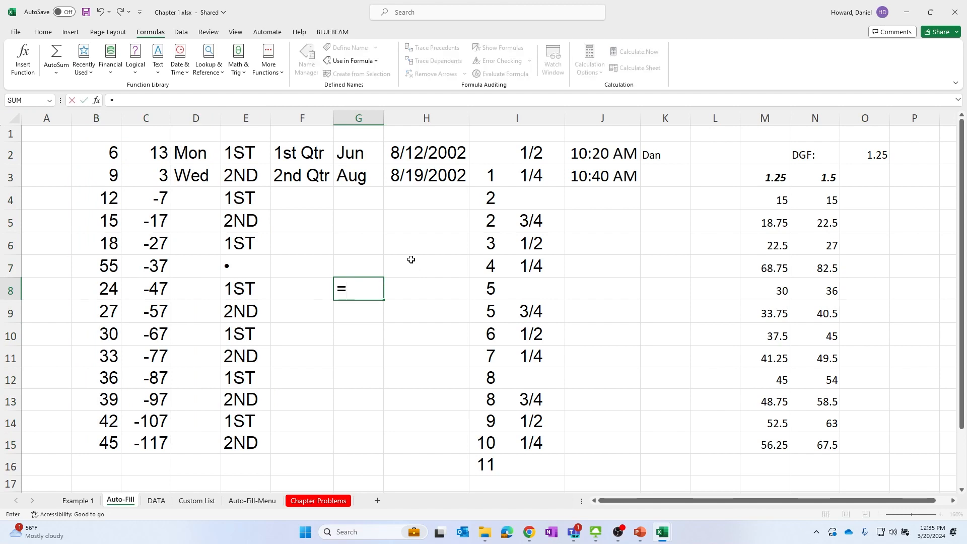
text(SUM(THE)
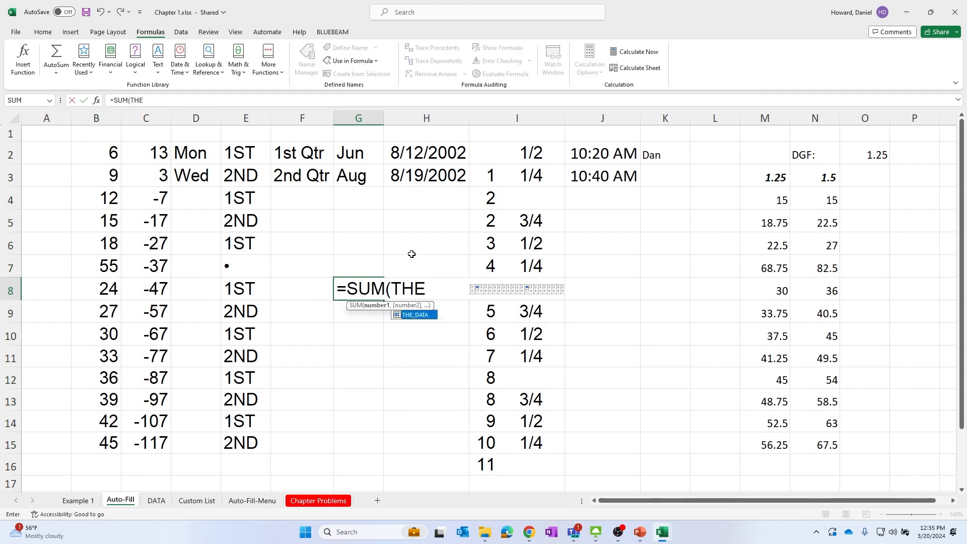
key(Tab)
text())
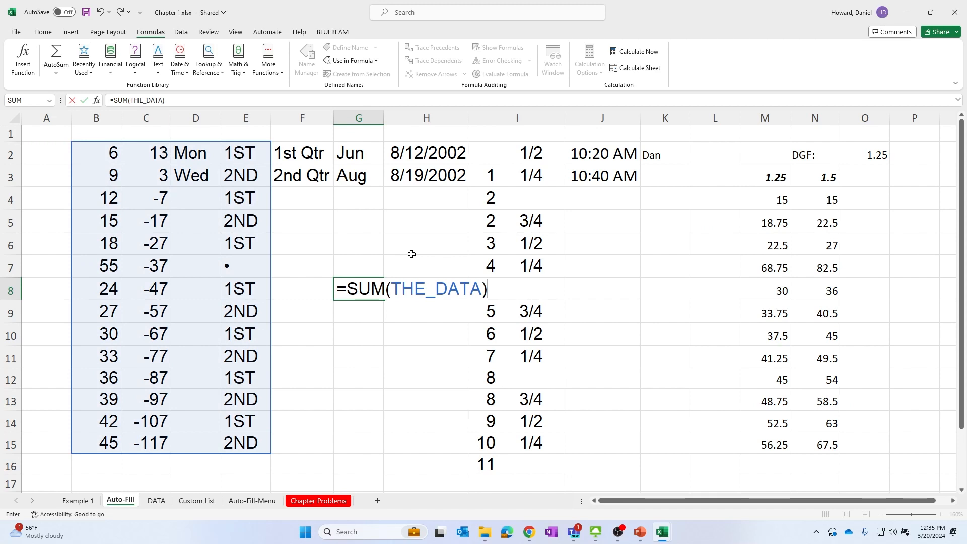
key(BackSpace)
key(BackSpace)
key(BackSpace)
key(BackSpace)
key(BackSpace)
key(BackSpace)
key(BackSpace)
key(BackSpace)
key(BackSpace)
key(BackSpace)
key(BackSpace)
key(BackSpace)
key(BackSpace)
key(BackSpace)
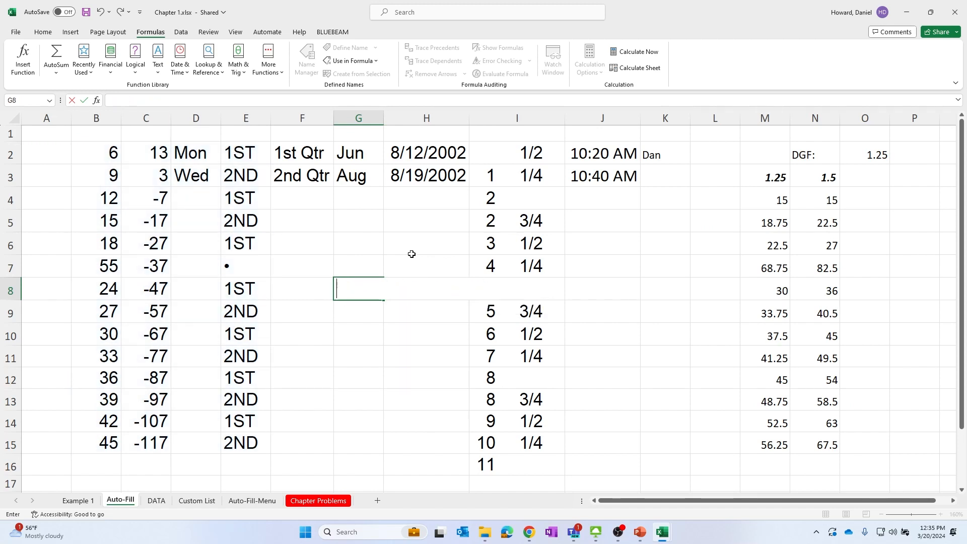
click(359, 387)
click(382, 295)
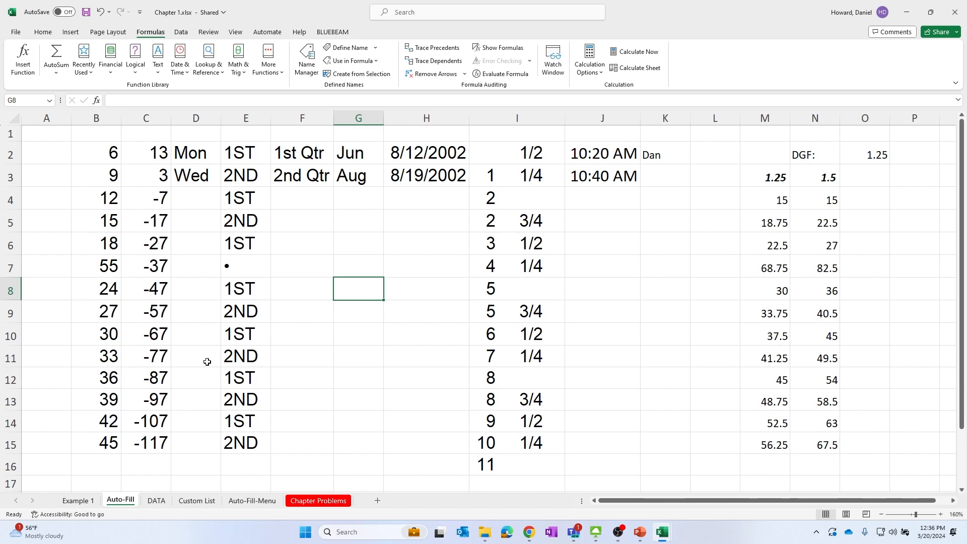
In cell M18, enter a SUM formula totalling the range M4:M15
click(901, 234)
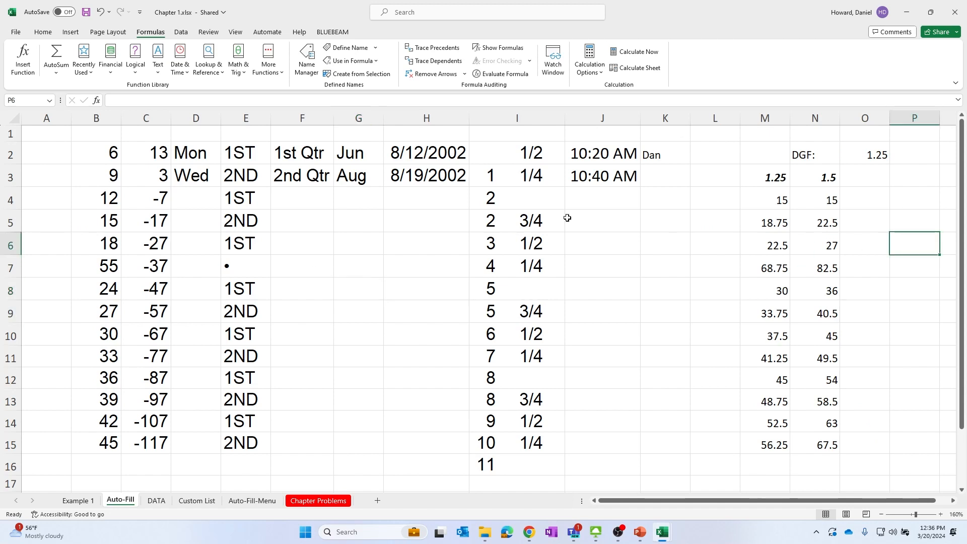
click(905, 174)
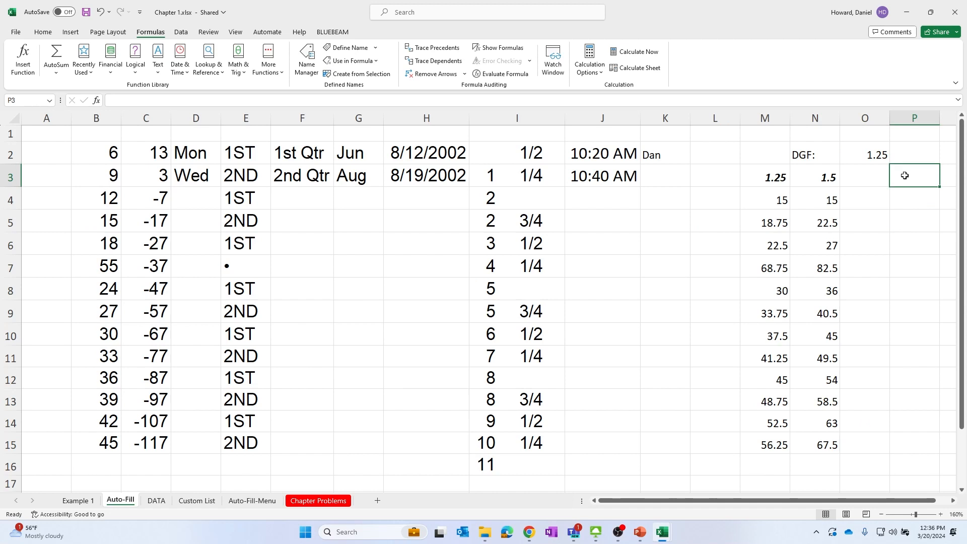
scroll(860, 374, down, 1)
click(758, 440)
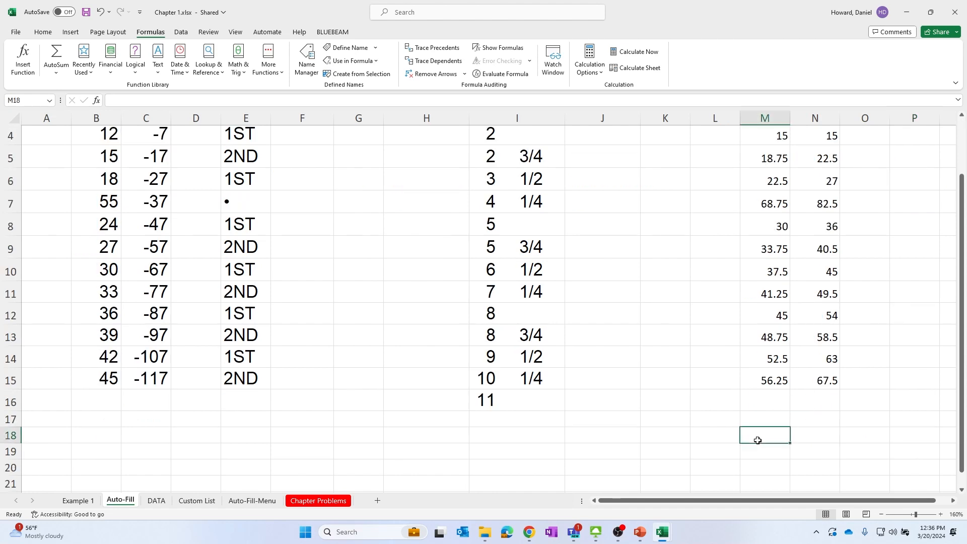
text(=SUM)
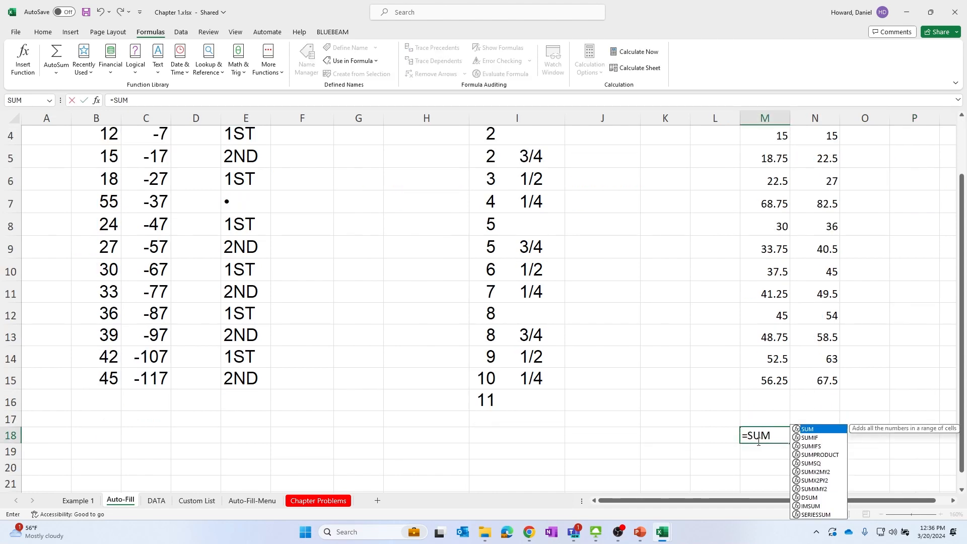
text(()
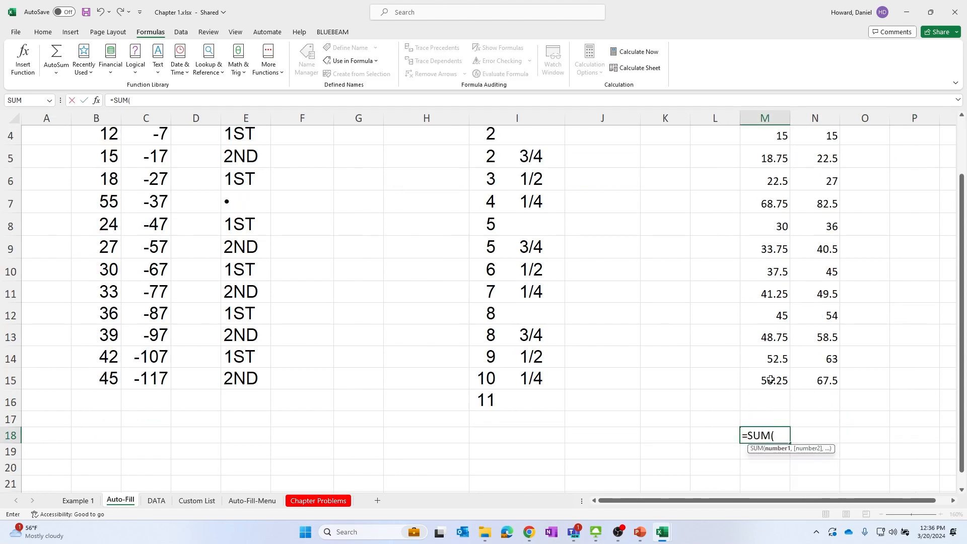
click(772, 135)
drag(772, 135, 765, 378)
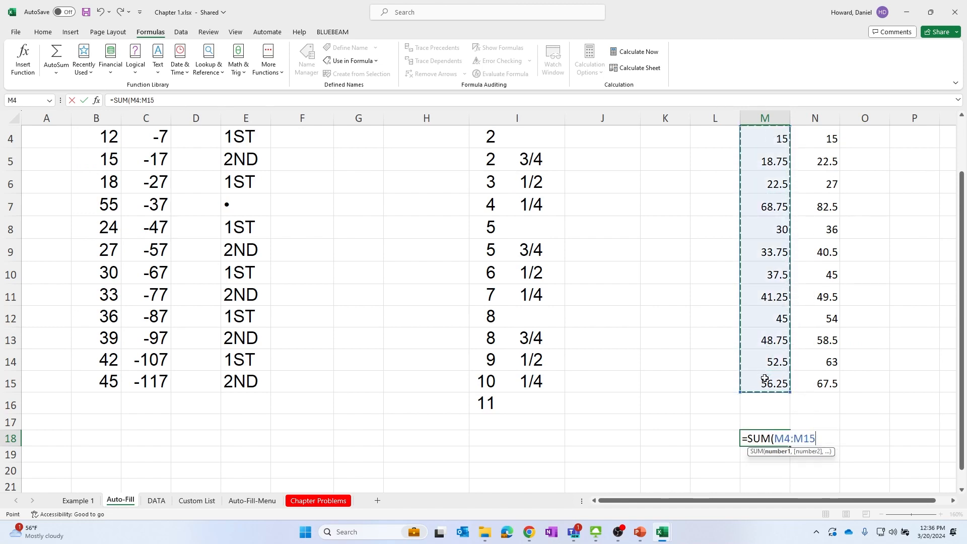
text())
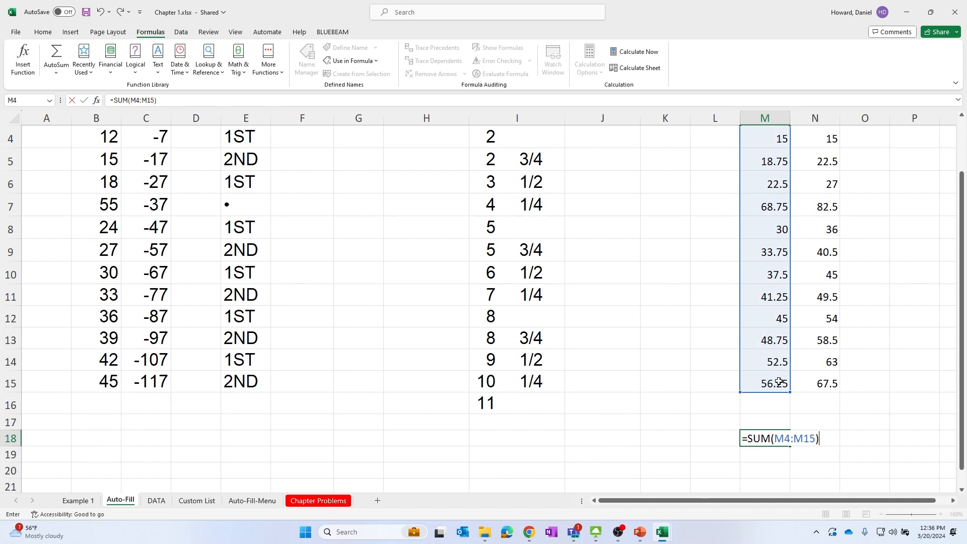
key(Return)
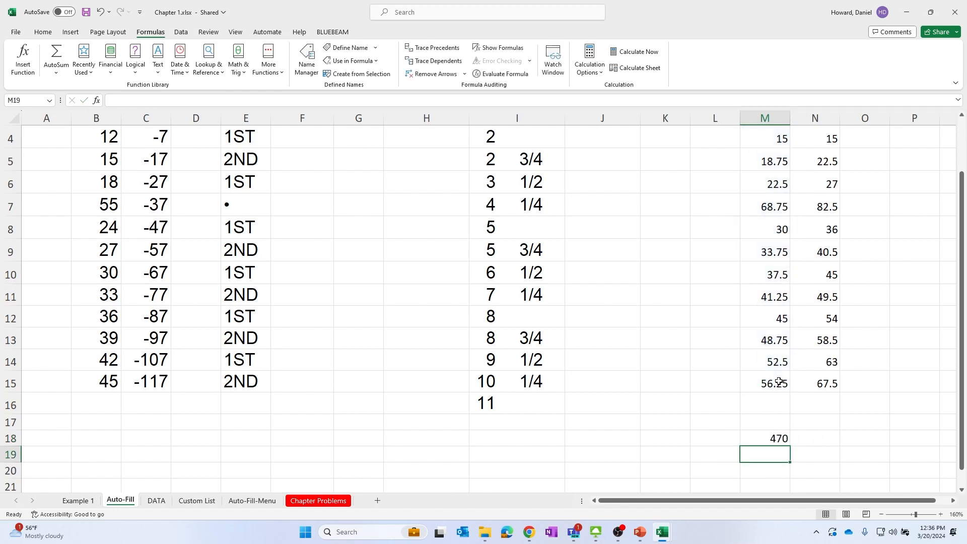
Inspect the formulas in M18, M6, N4 and N6 to compare their references
click(780, 441)
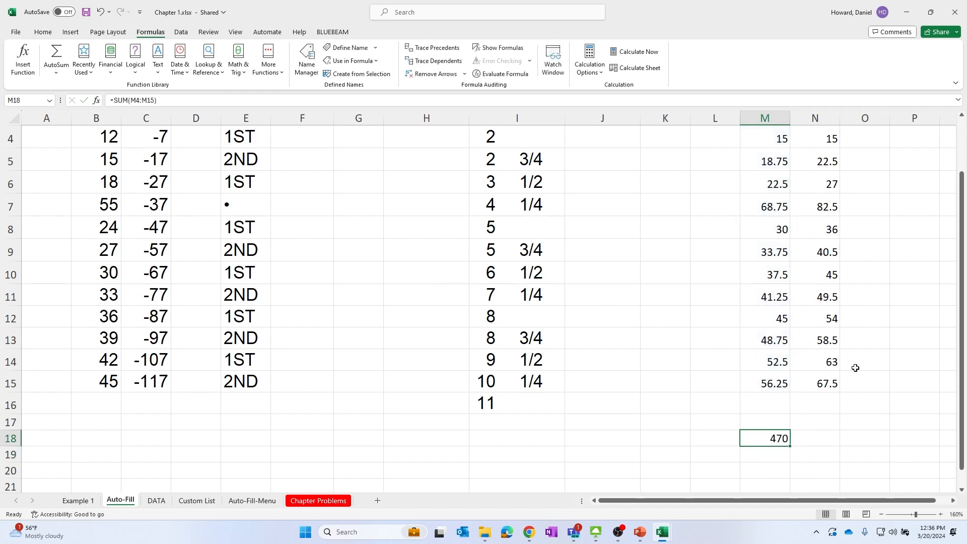
click(805, 445)
click(764, 441)
click(785, 181)
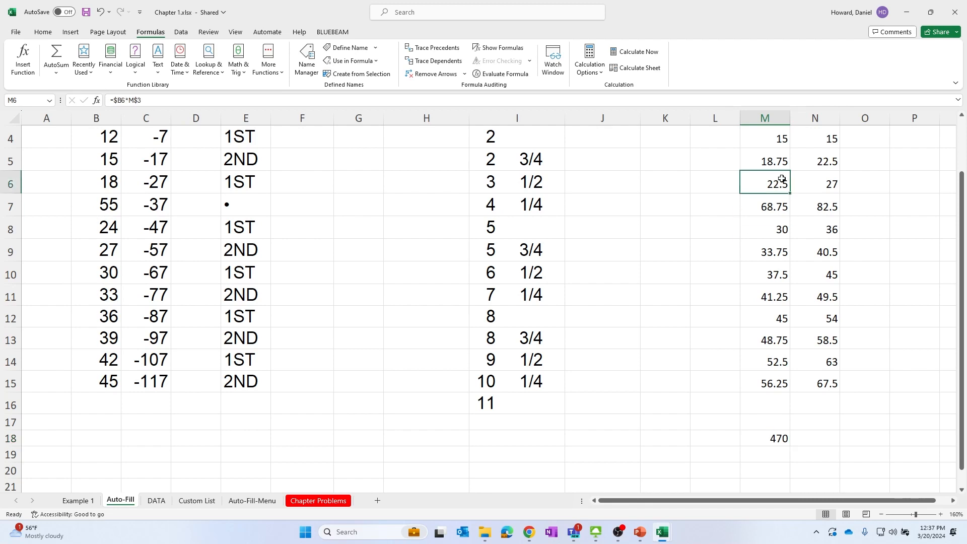
scroll(786, 180, up, 1)
click(805, 200)
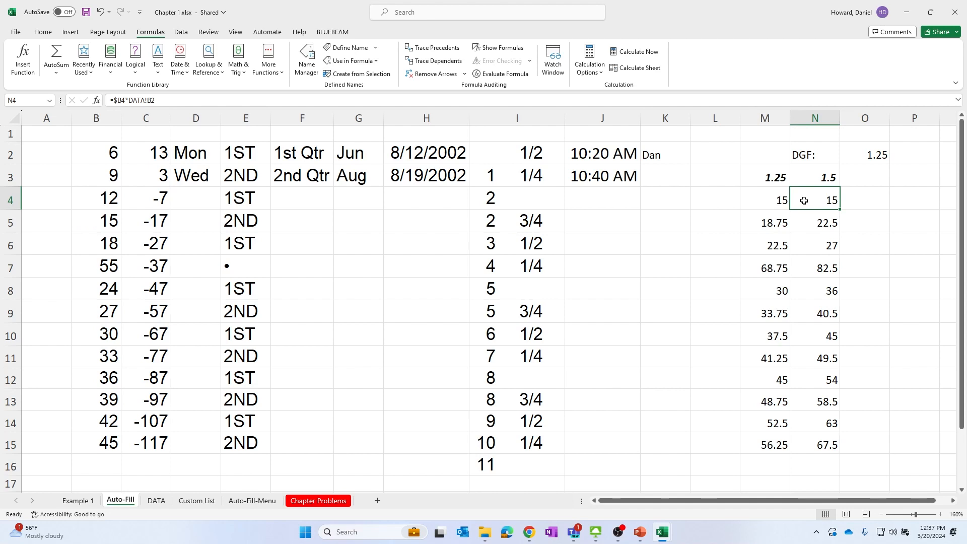
click(815, 247)
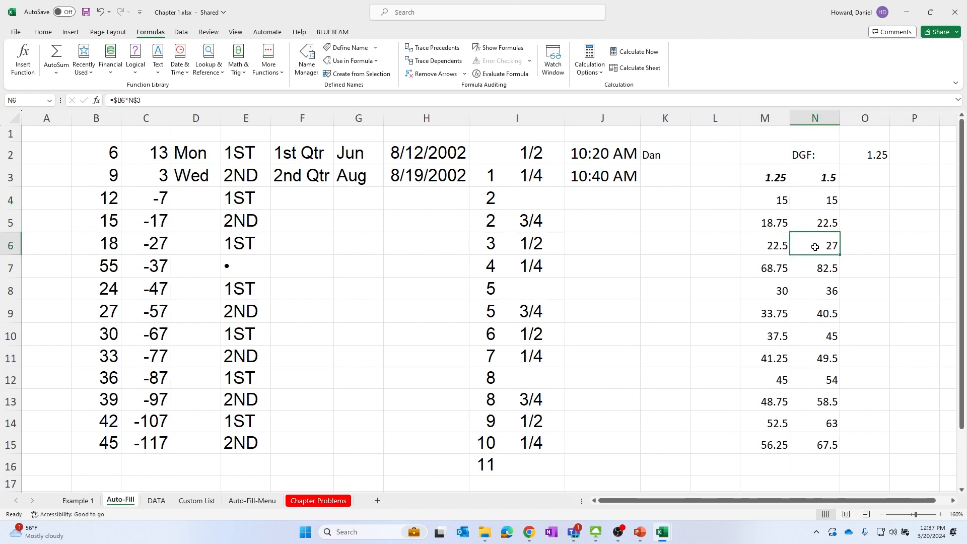
click(879, 186)
click(921, 179)
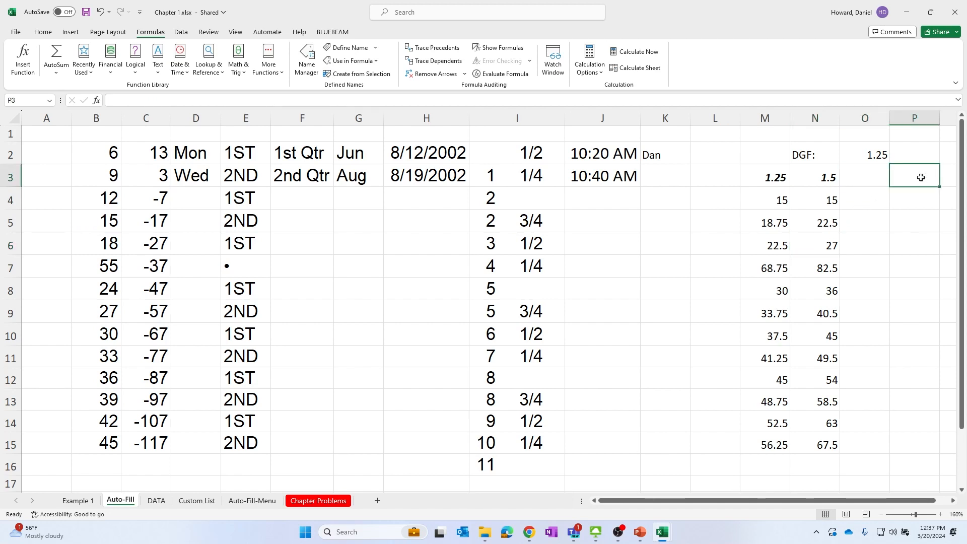
In cell P4, enter the formula =IF(M4>10, M4+20, M4-55)
click(276, 103)
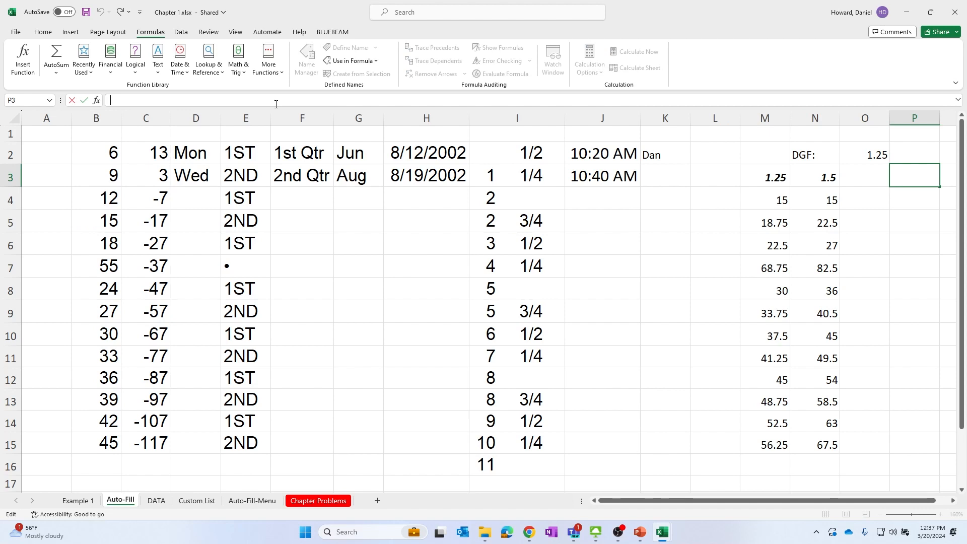
click(922, 193)
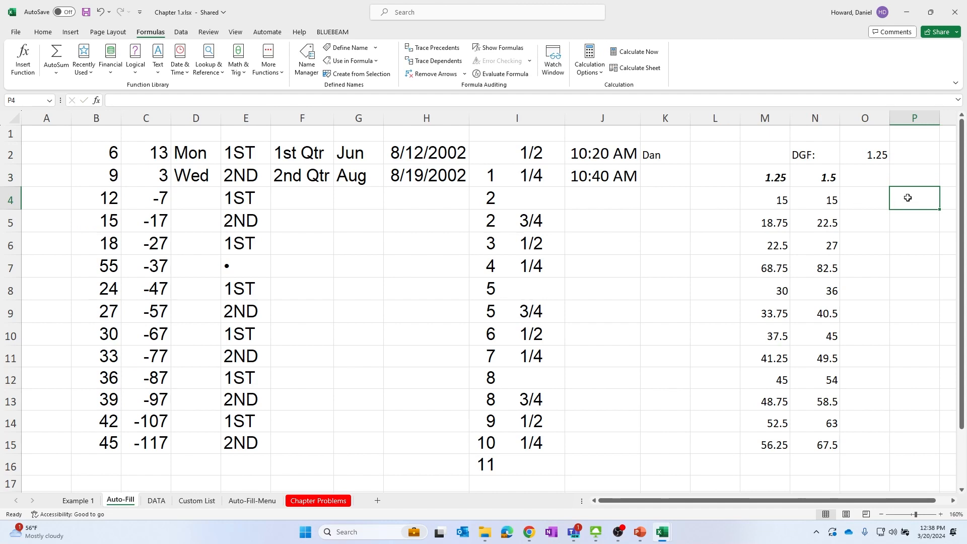
text(=)
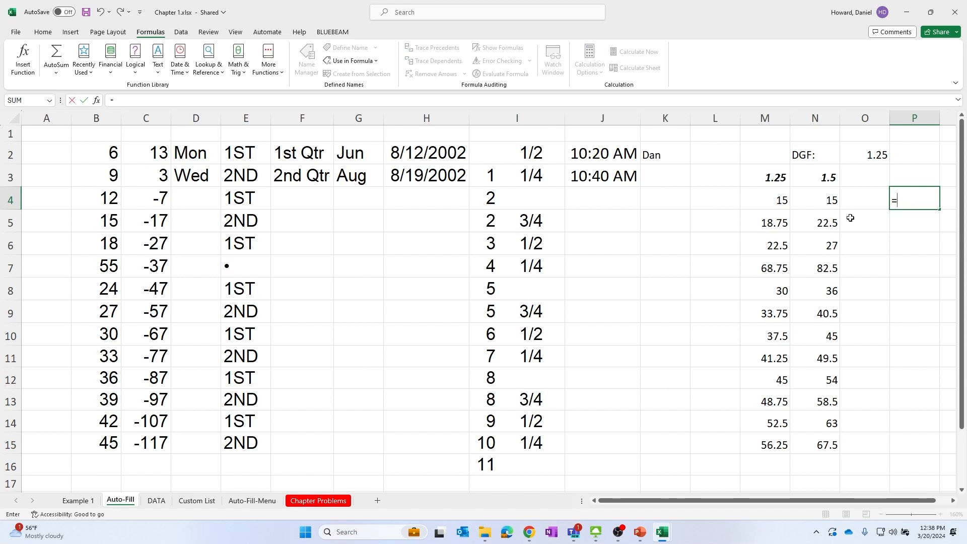
click(821, 202)
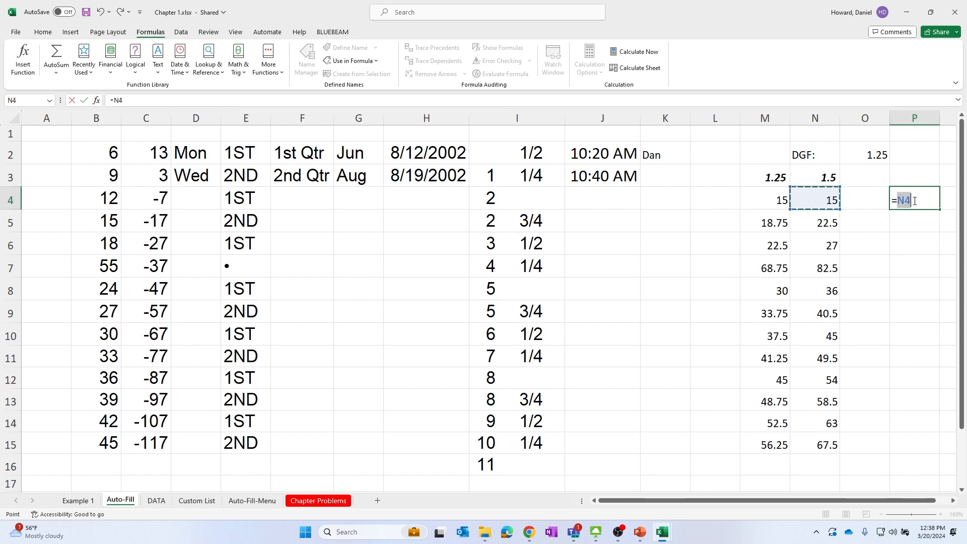
double_click(904, 201)
key(BackSpace)
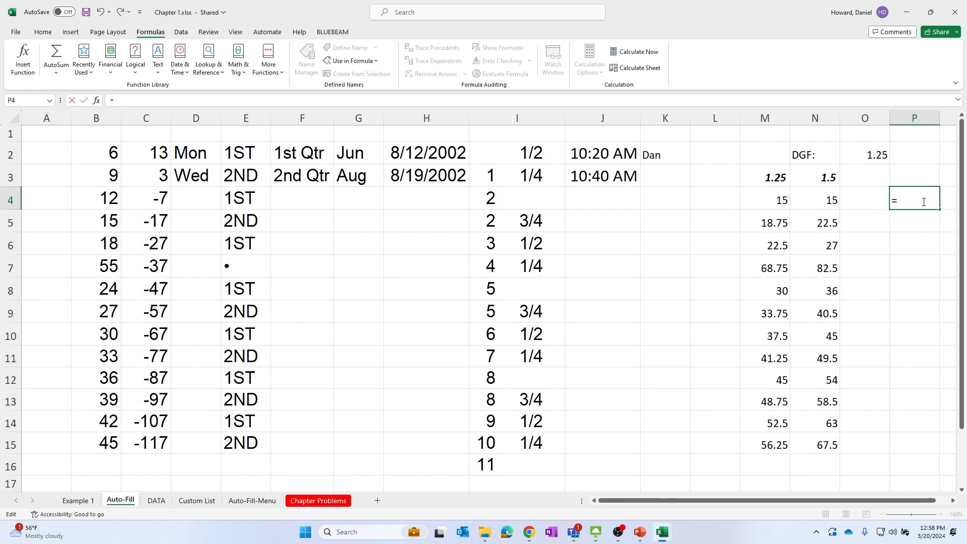
text(IF)
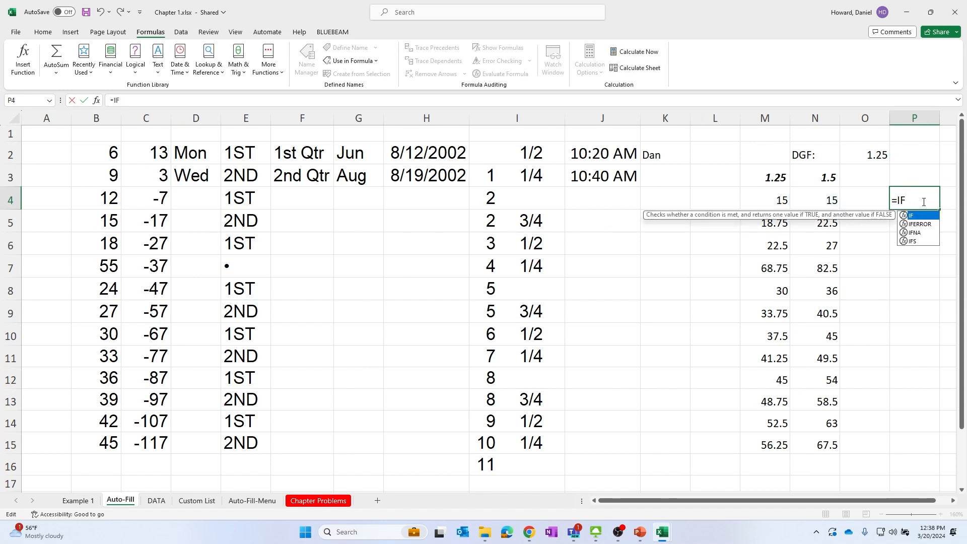
right_click(924, 202)
click(953, 501)
click(954, 501)
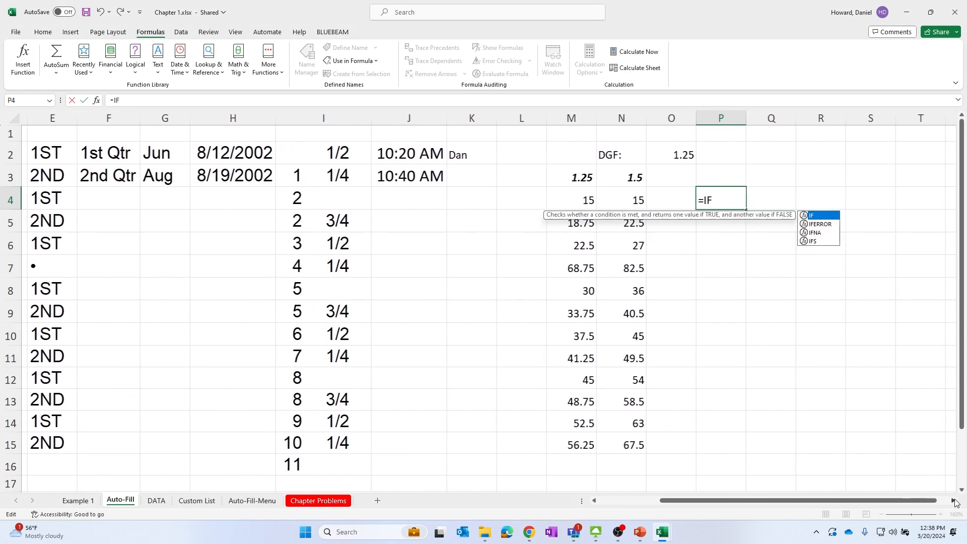
click(730, 202)
text(()
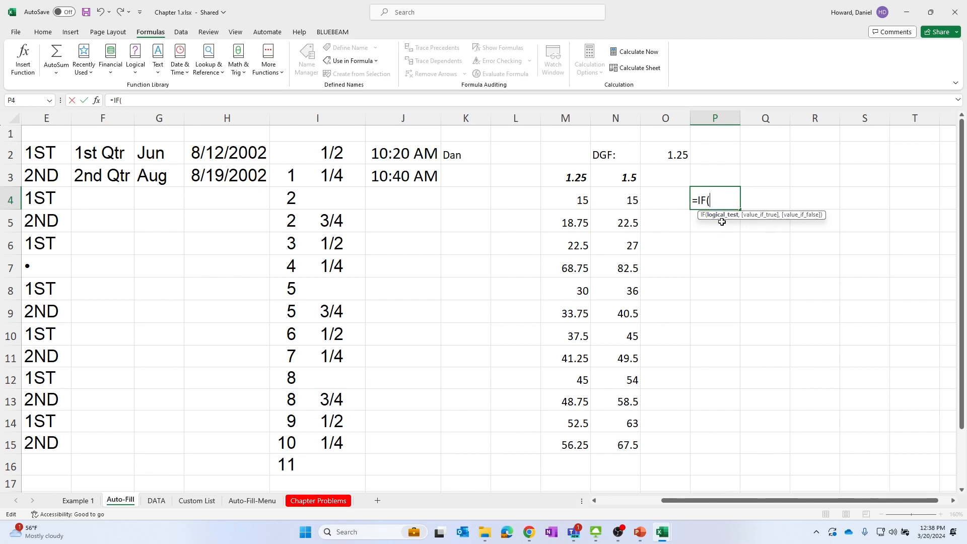
click(567, 199)
text(>)
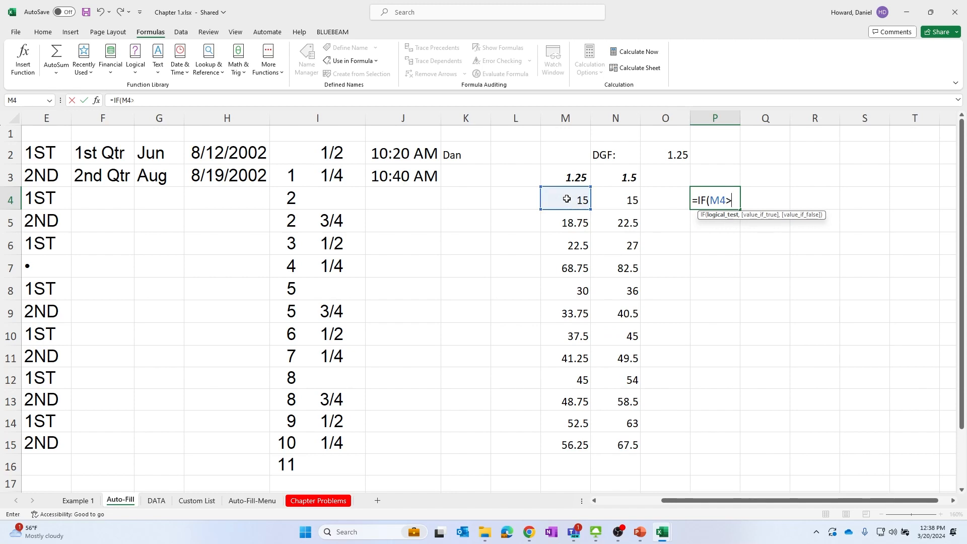
text(10,)
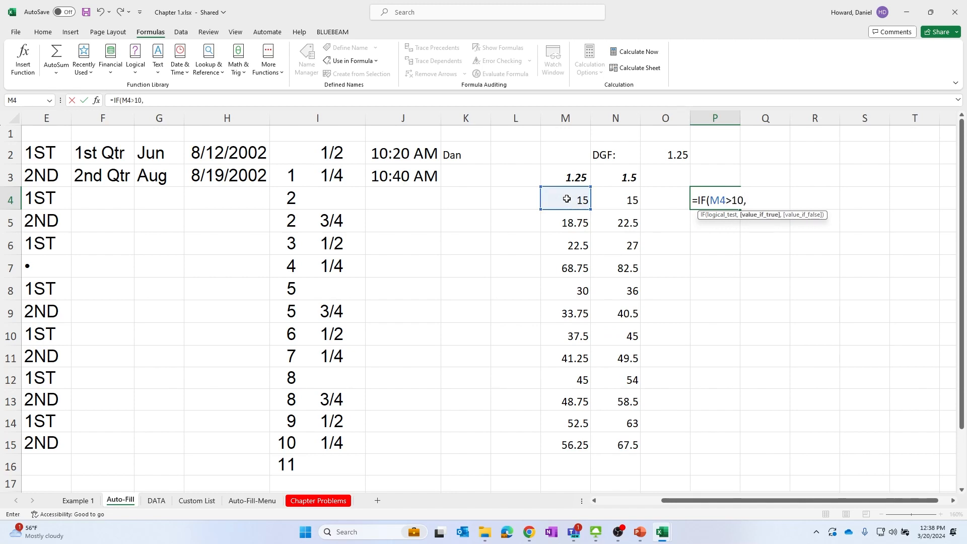
click(566, 199)
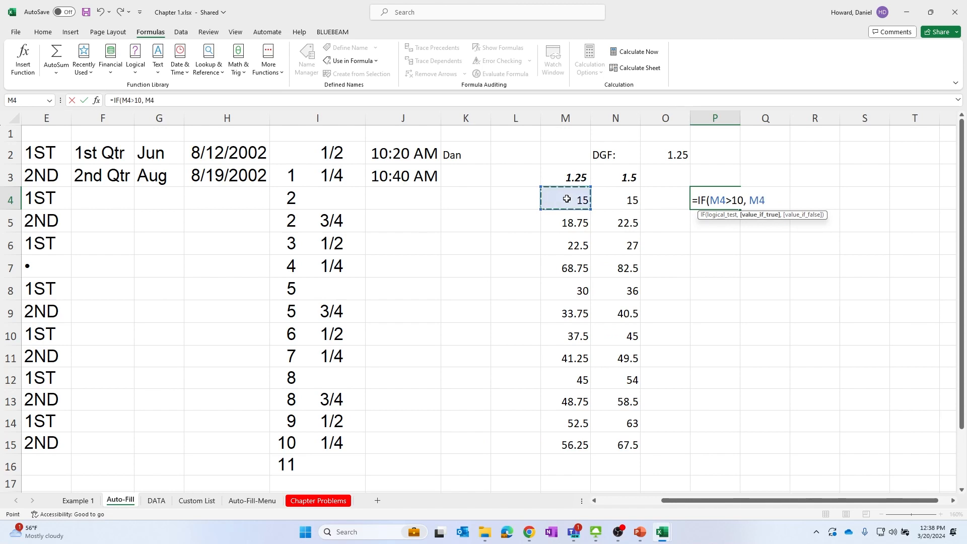
text(+)
text(10)
key(BackSpace)
key(BackSpace)
text(20,)
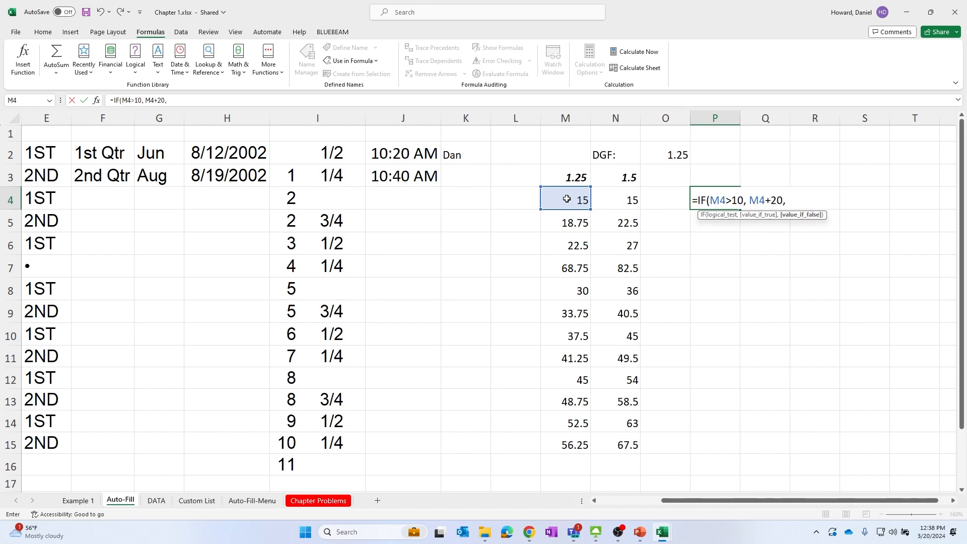
click(567, 199)
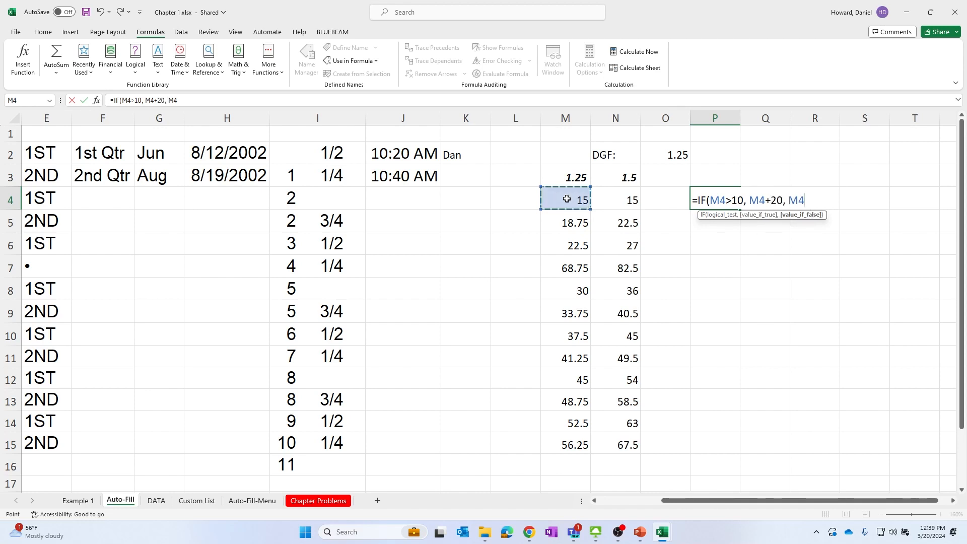
text(-55))
key(Return)
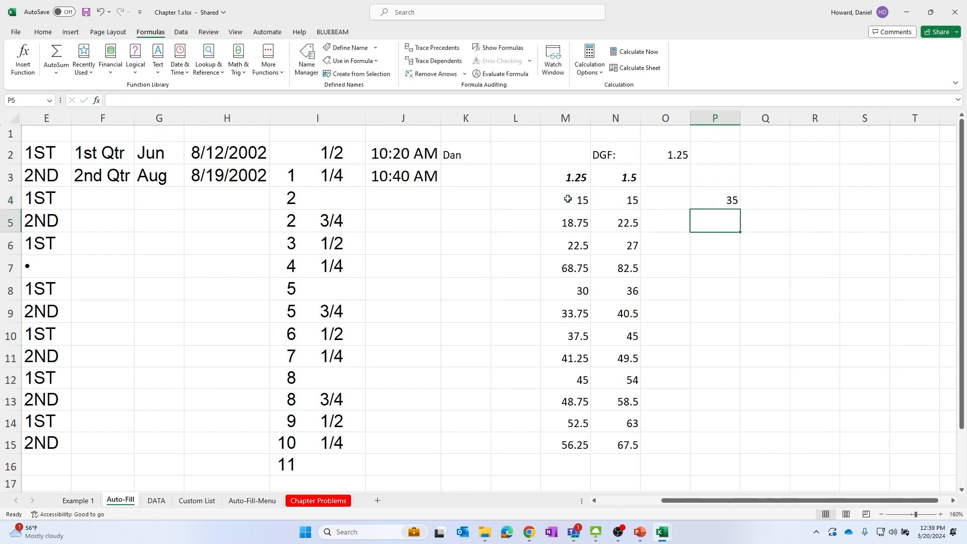
AutoFill the IF formula from P4 down through P14
click(715, 193)
drag(740, 216, 742, 390)
click(833, 267)
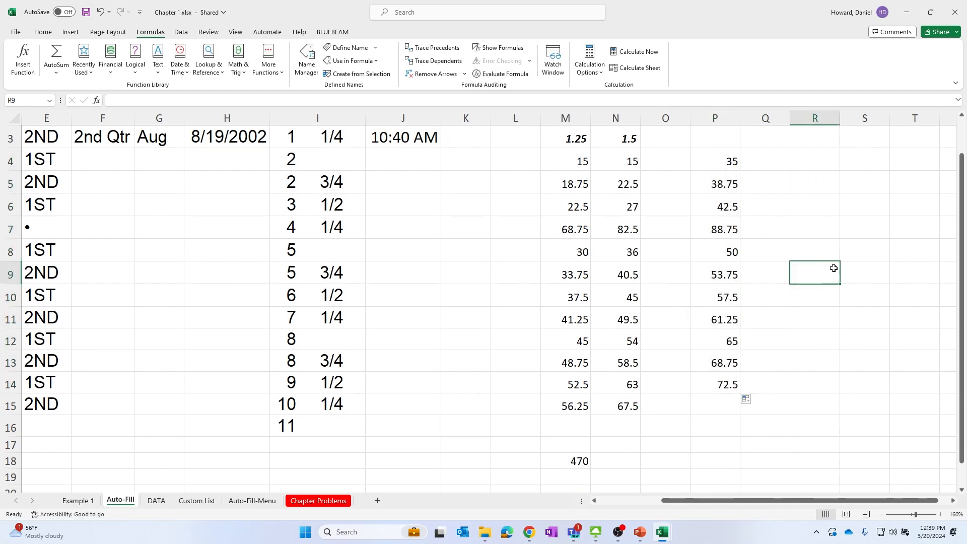
Change the value in cell M4 to 9
scroll(834, 267, up, 1)
click(620, 201)
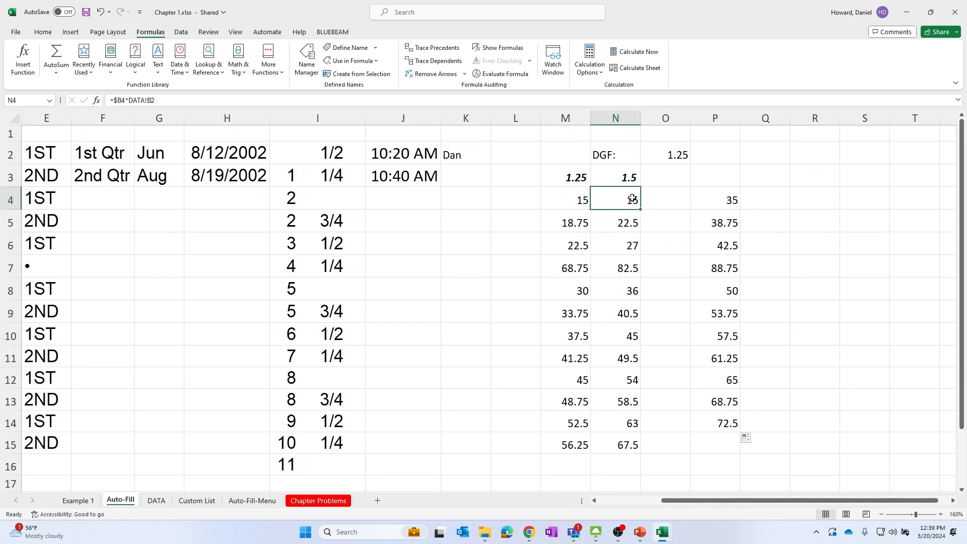
click(563, 198)
text(9)
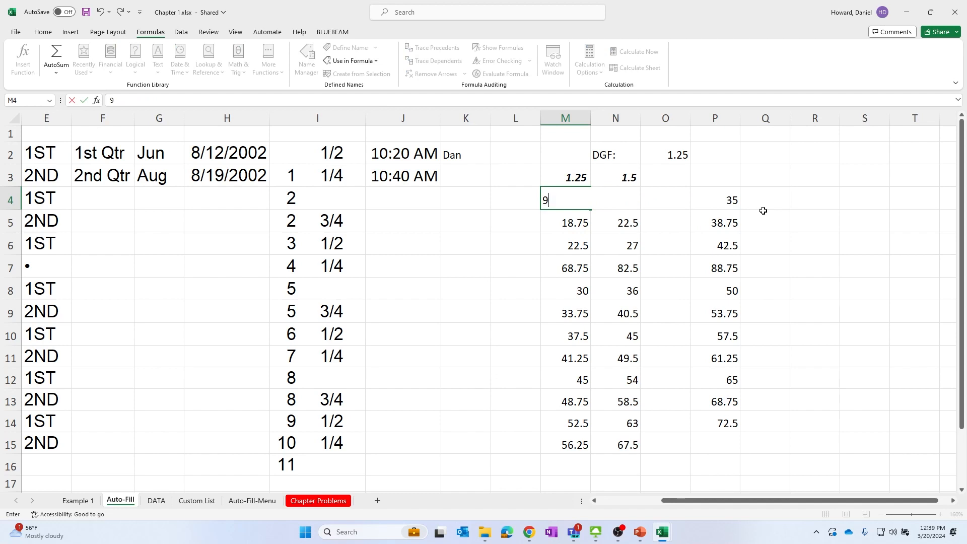
key(BackSpace)
text(9)
key(Return)
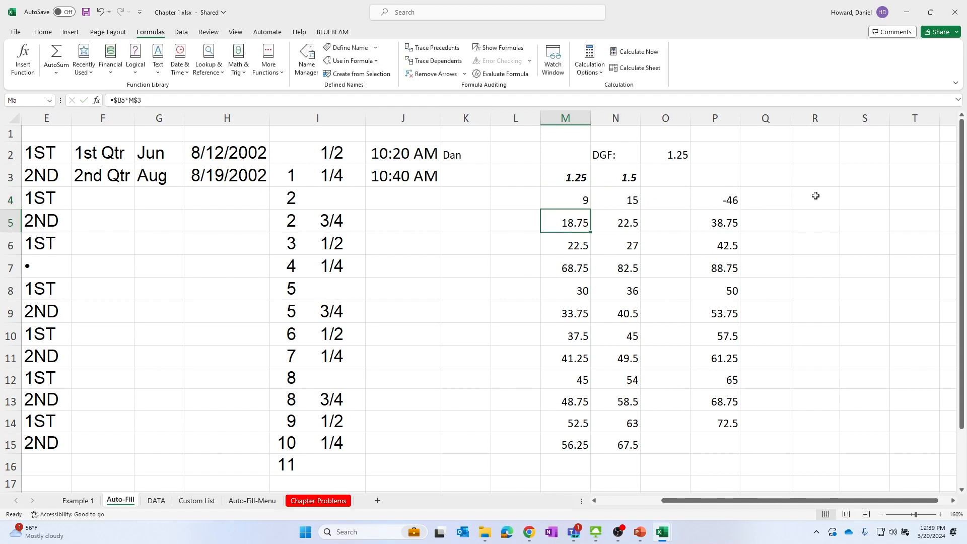
Edit the IF formula in P4 so it returns "BIG" when true and "LITTLE" when false
click(816, 196)
click(583, 204)
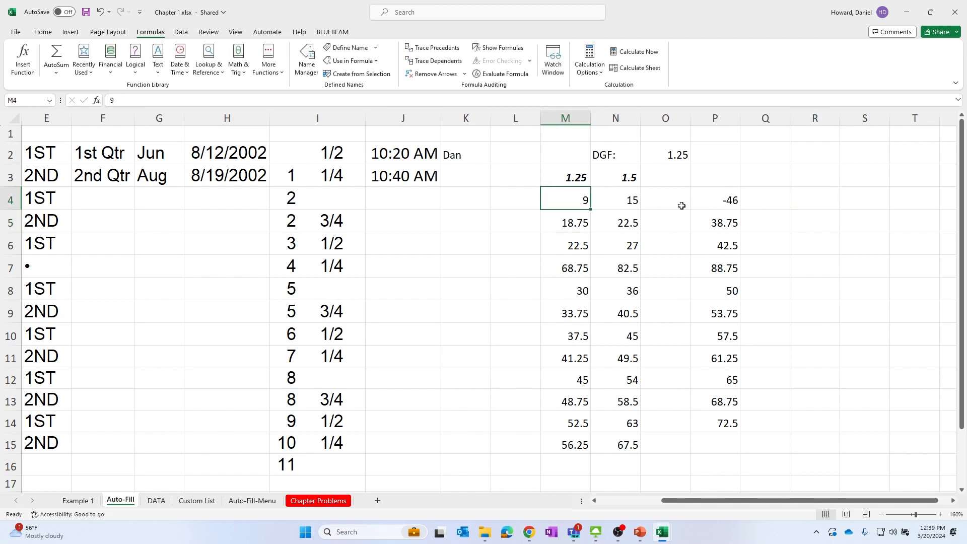
click(674, 199)
click(714, 199)
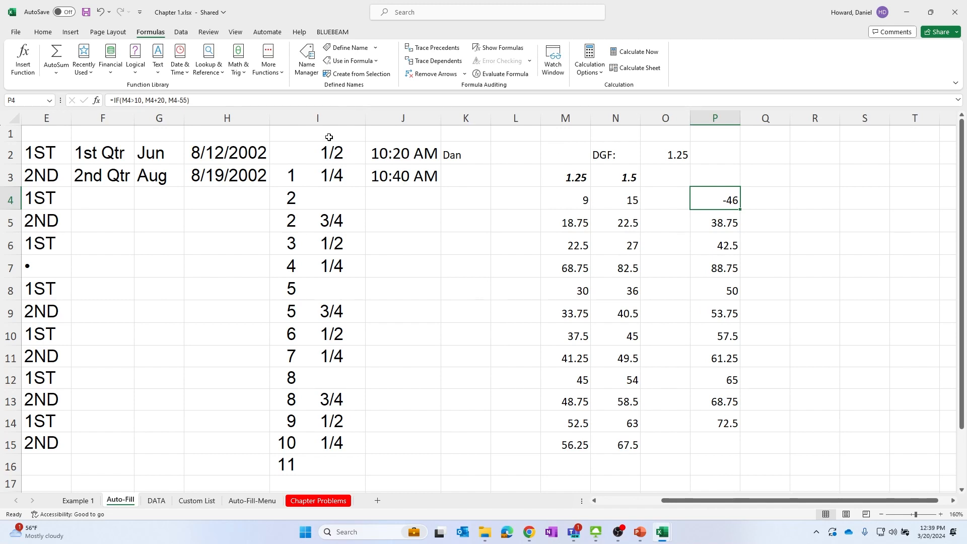
click(146, 101)
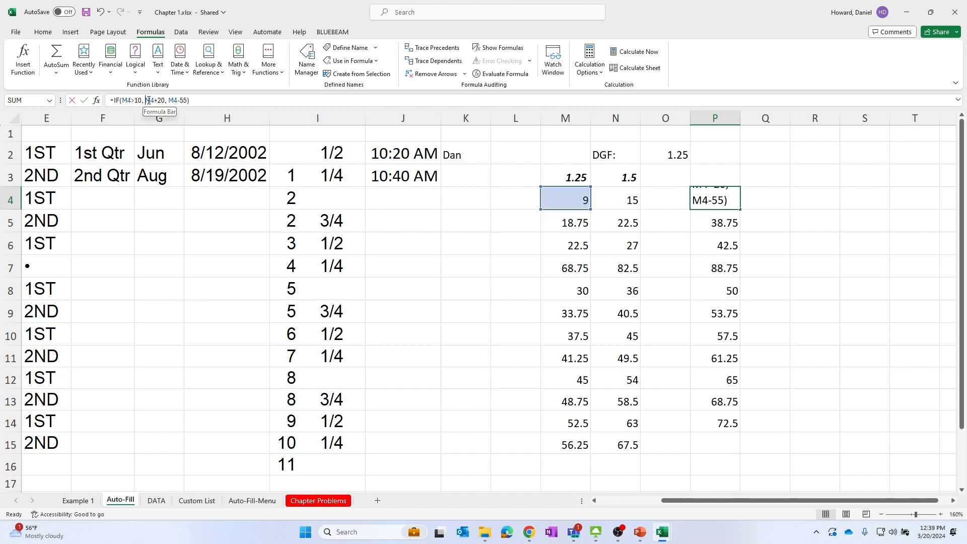
drag(145, 100, 167, 100)
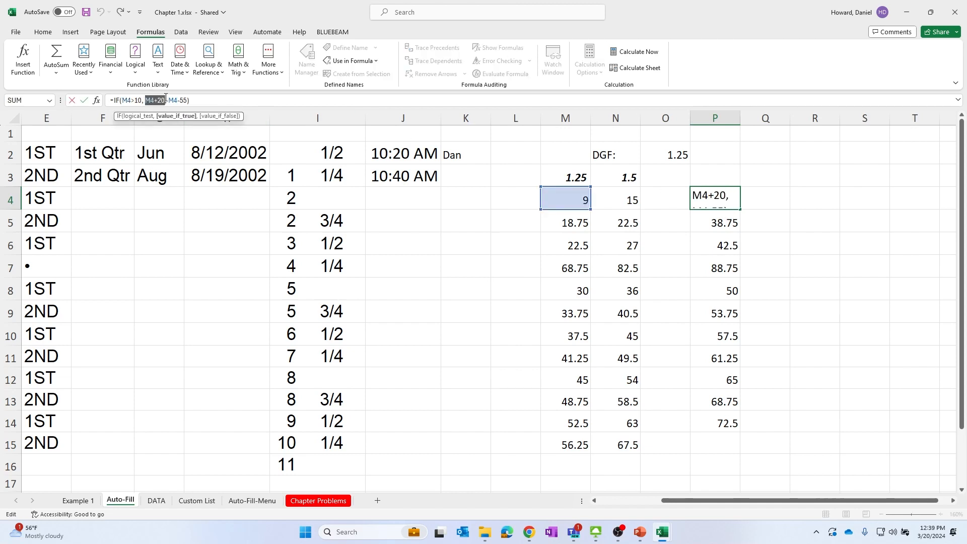
key(Caps_Lock)
text("bi)
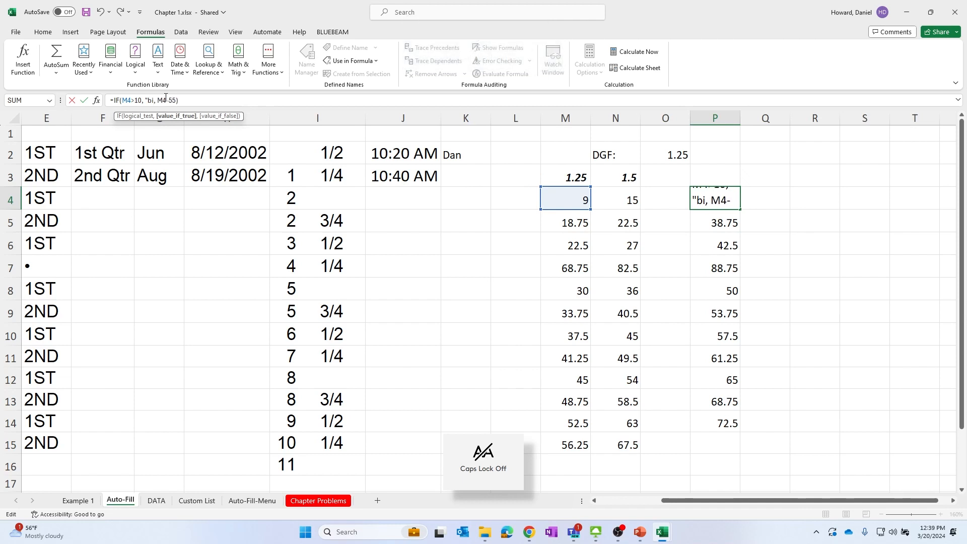
key(BackSpace)
key(BackSpace)
key(Caps_Lock)
text(BIG")
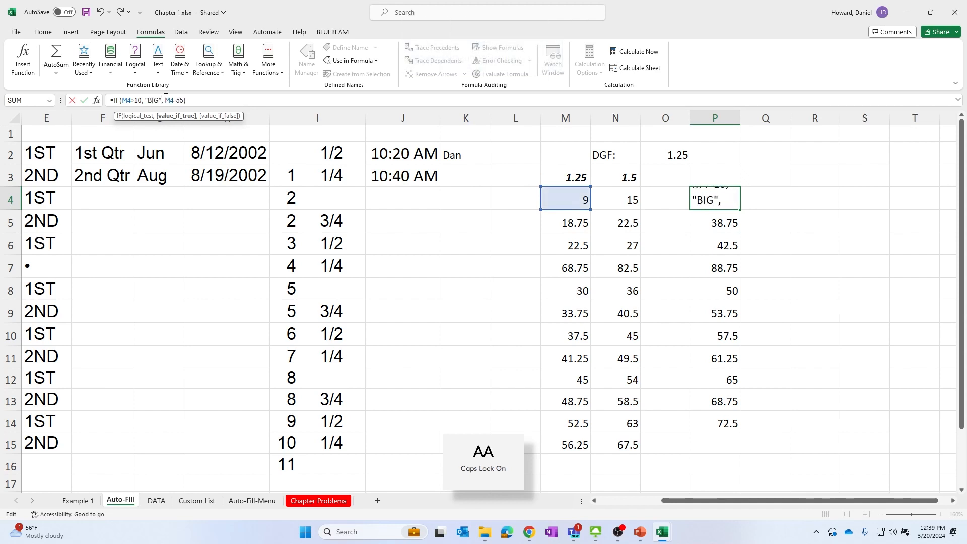
click(166, 101)
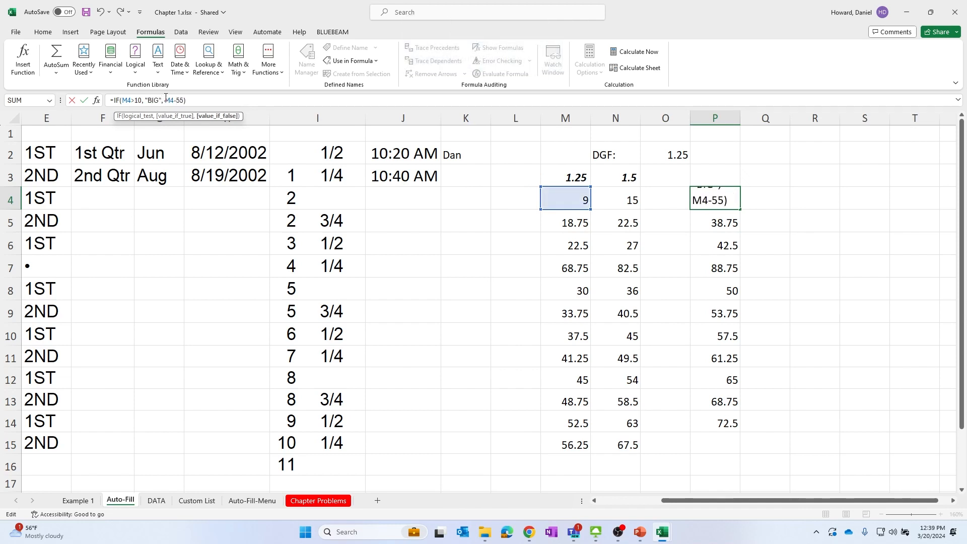
key(Delete)
key(Delete)
key(Delete)
key(Delete)
key(Delete)
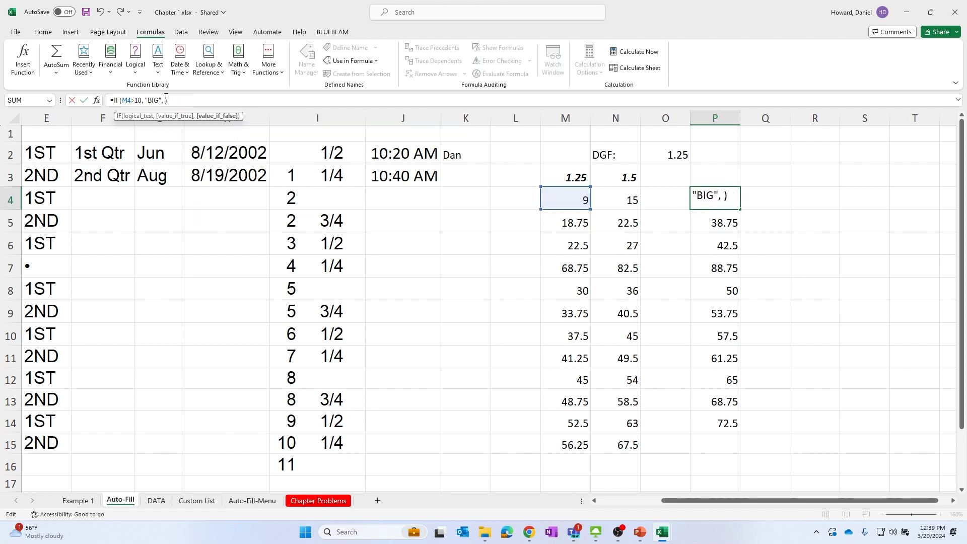
text("LITTLE")
key(Return)
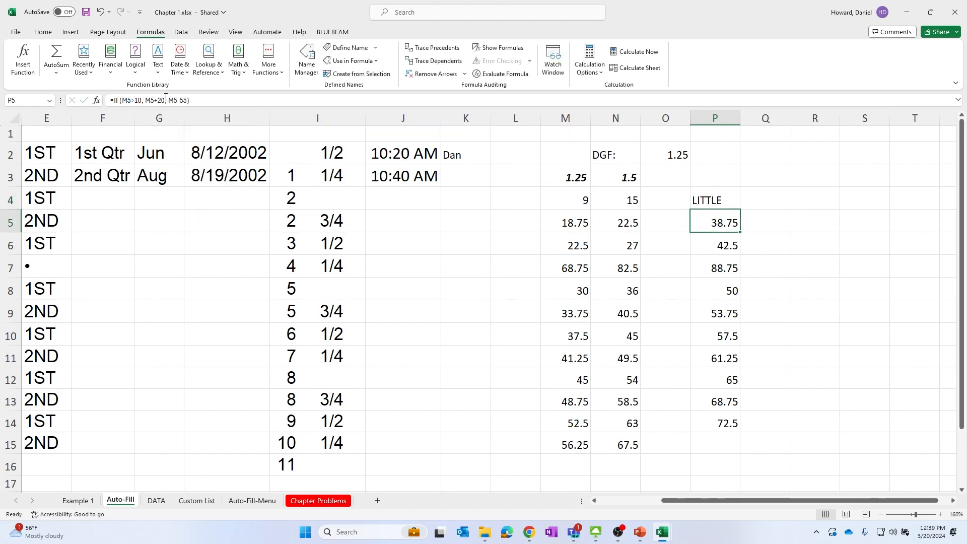
AutoFill the edited IF formula from P4 down through P15
click(735, 197)
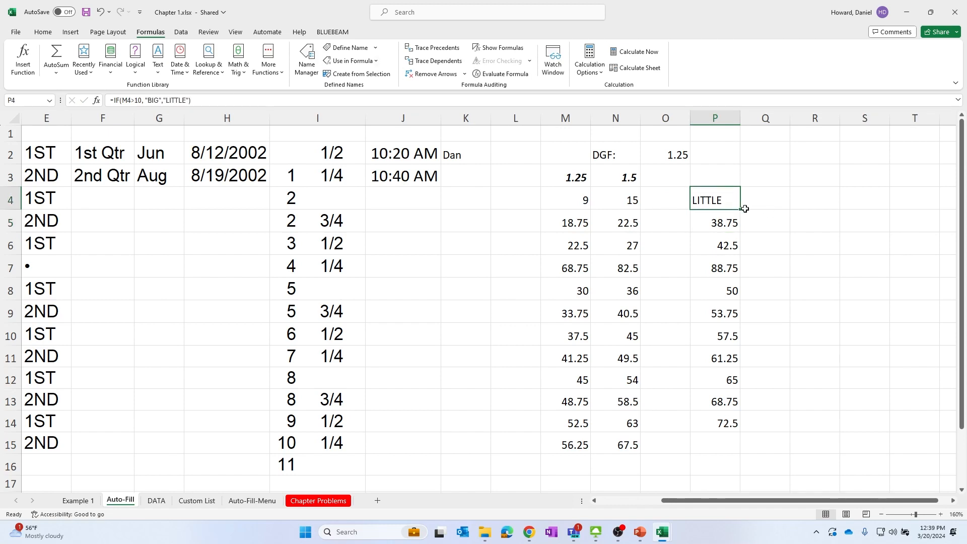
drag(726, 223, 725, 246)
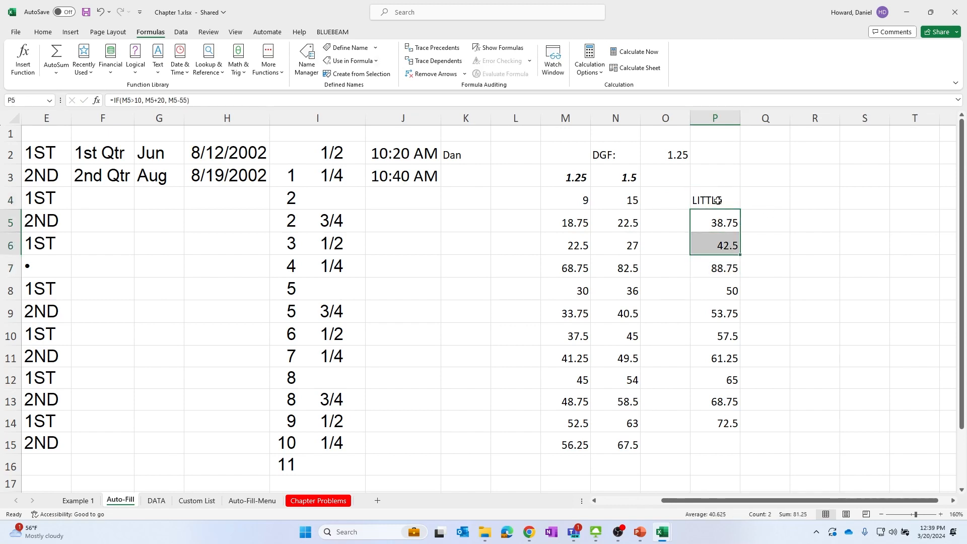
click(718, 201)
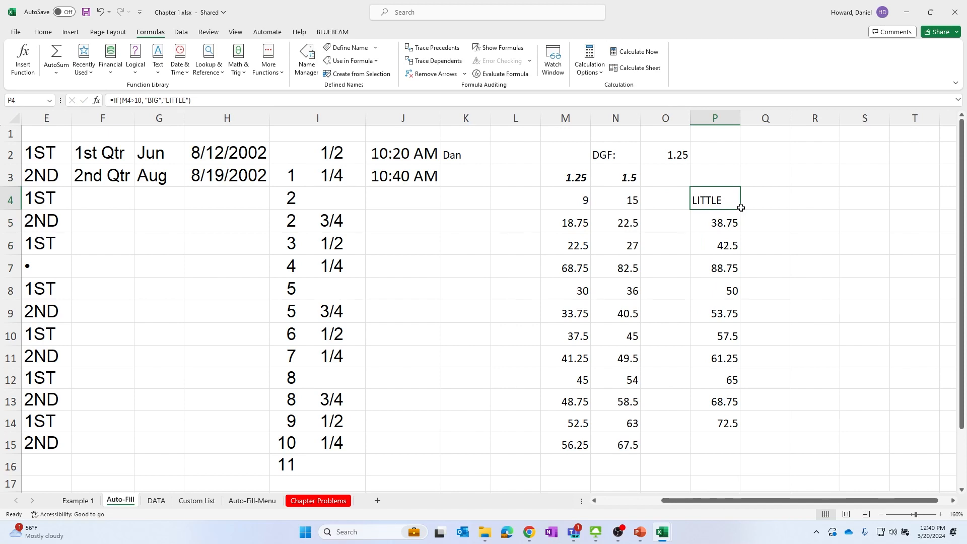
drag(741, 208, 736, 451)
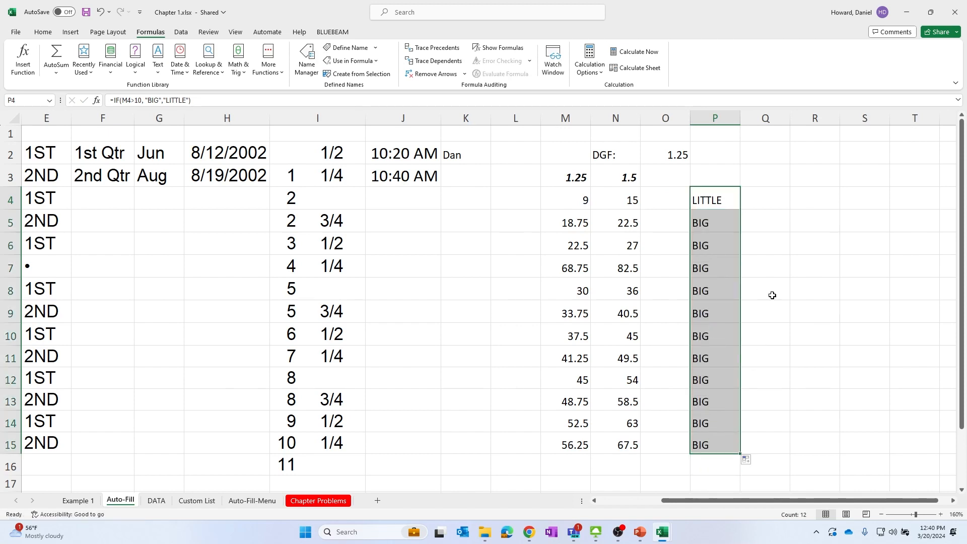
click(807, 291)
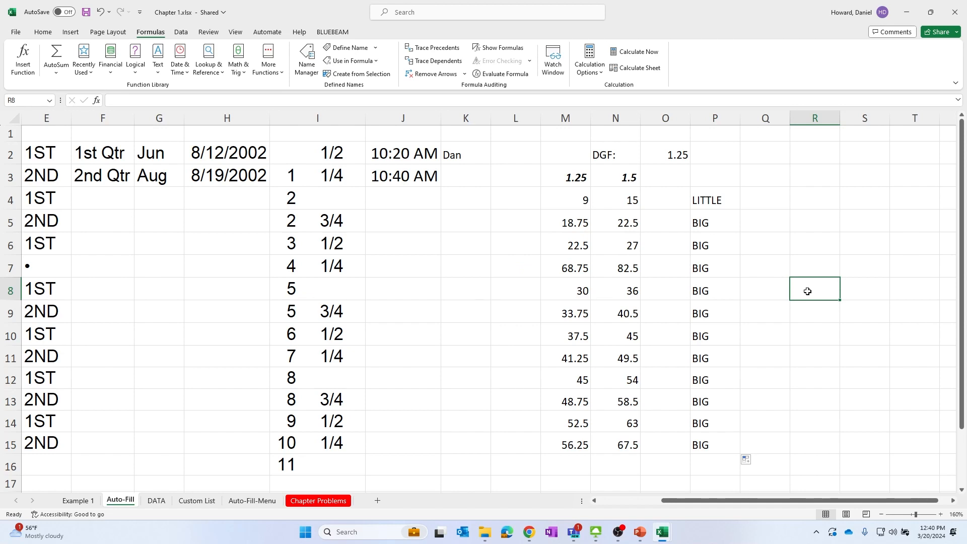
click(761, 196)
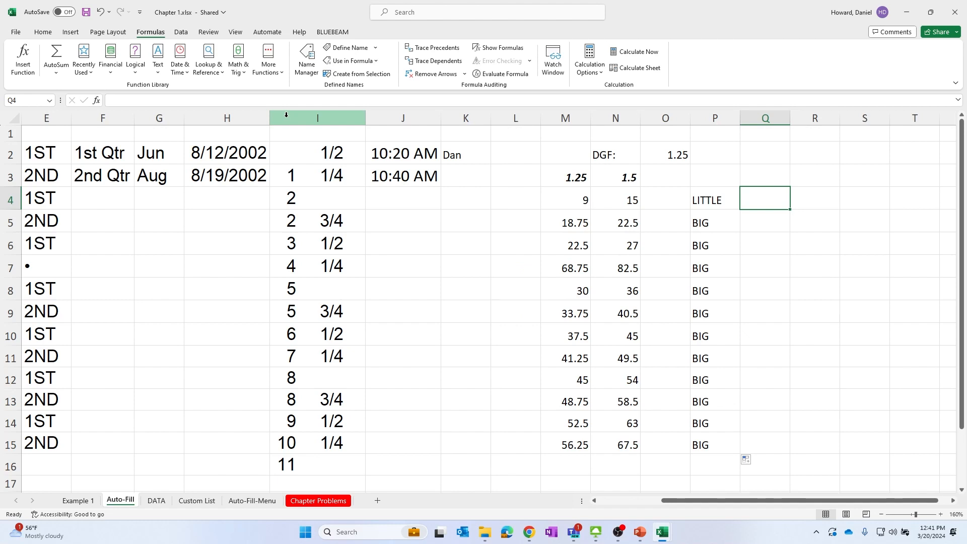
click(192, 12)
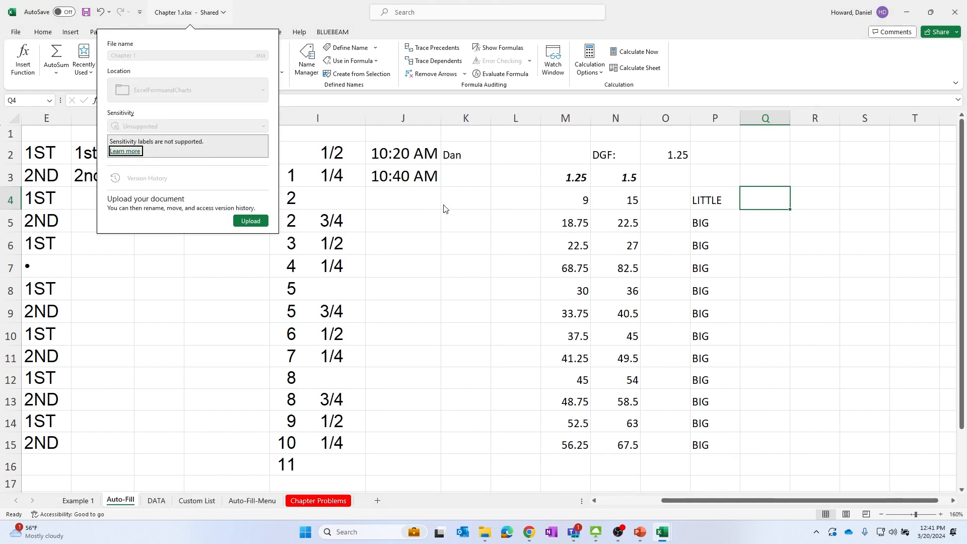
key(Escape)
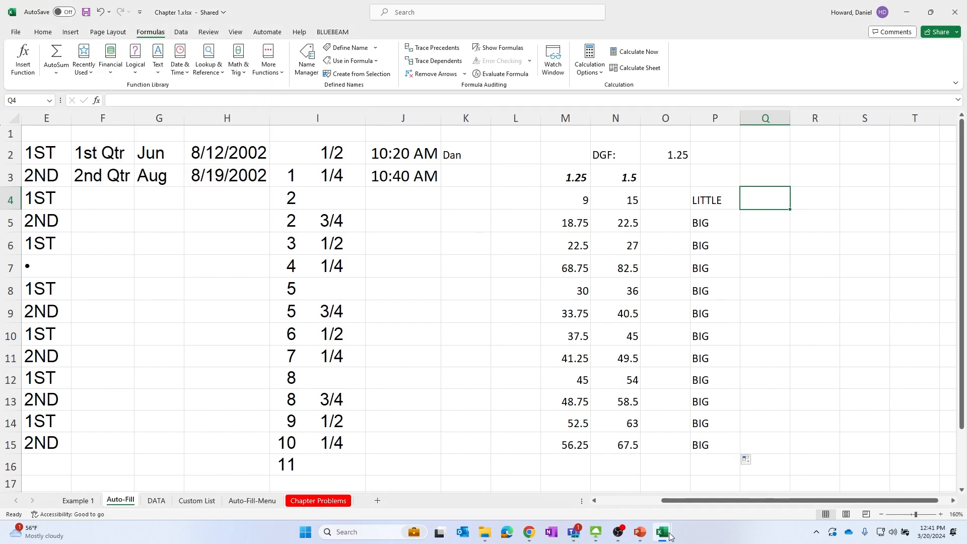
Switch to the Mech - Proposed Updates for Review workbook and create a new blank workbook
mouse_move(664, 533)
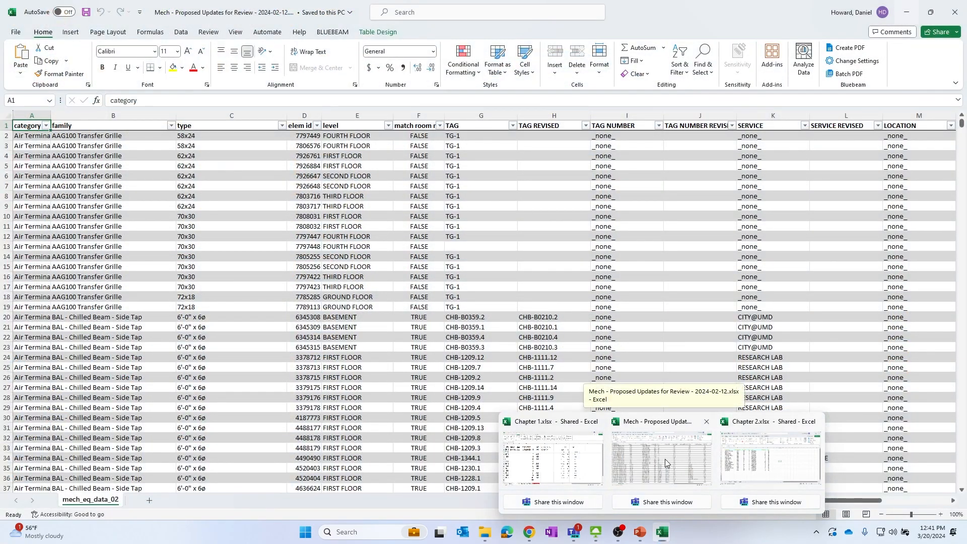
click(665, 459)
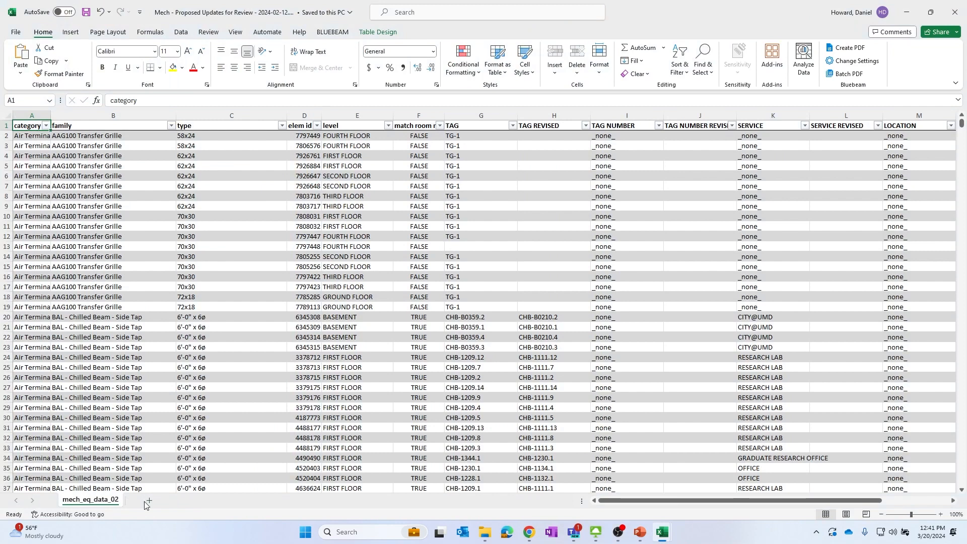
click(14, 33)
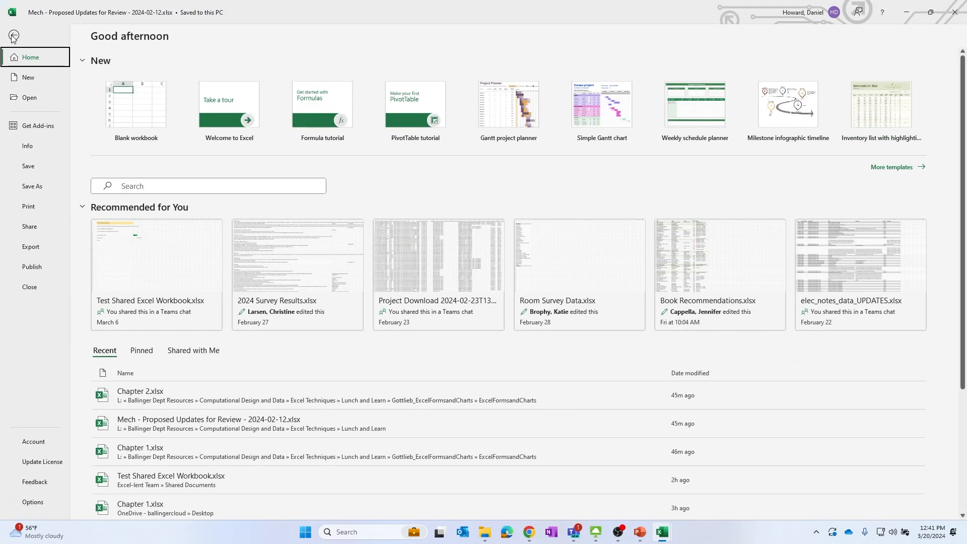
click(136, 103)
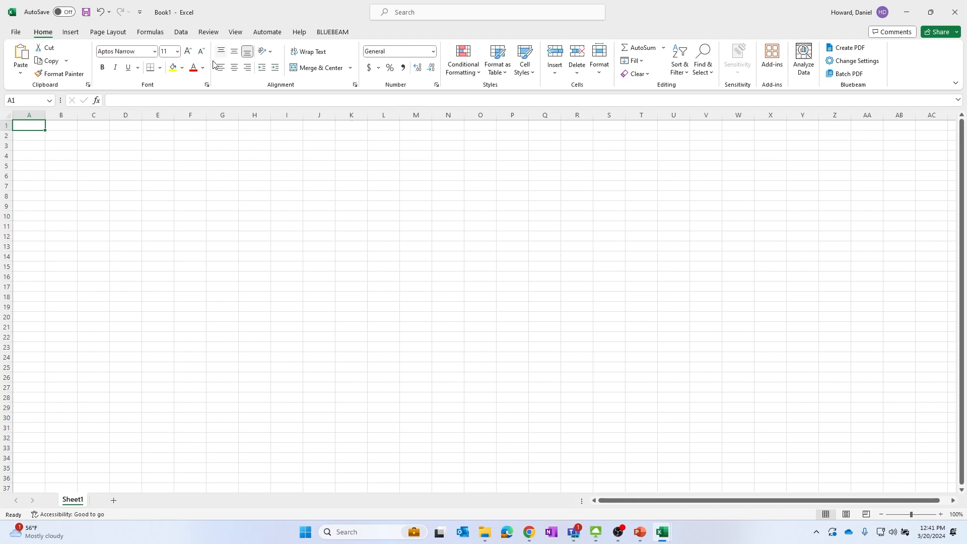
Start a Get Data import from an Excel workbook and enlarge the Import Data dialog
click(180, 33)
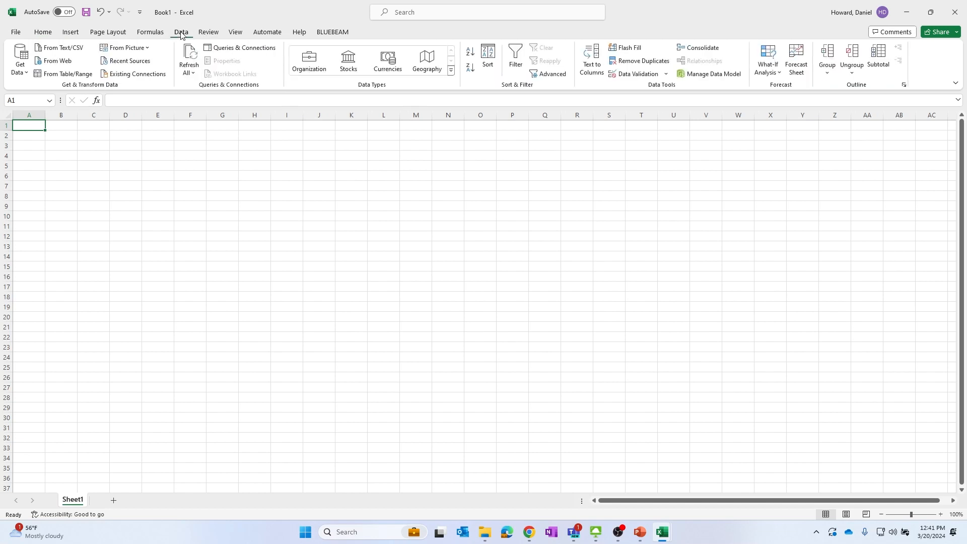
click(20, 60)
mouse_move(110, 95)
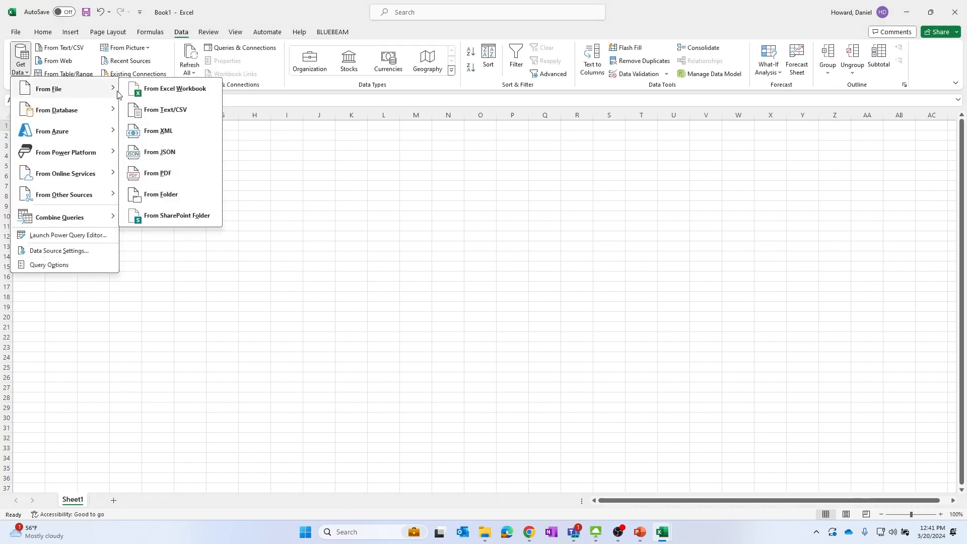
click(180, 93)
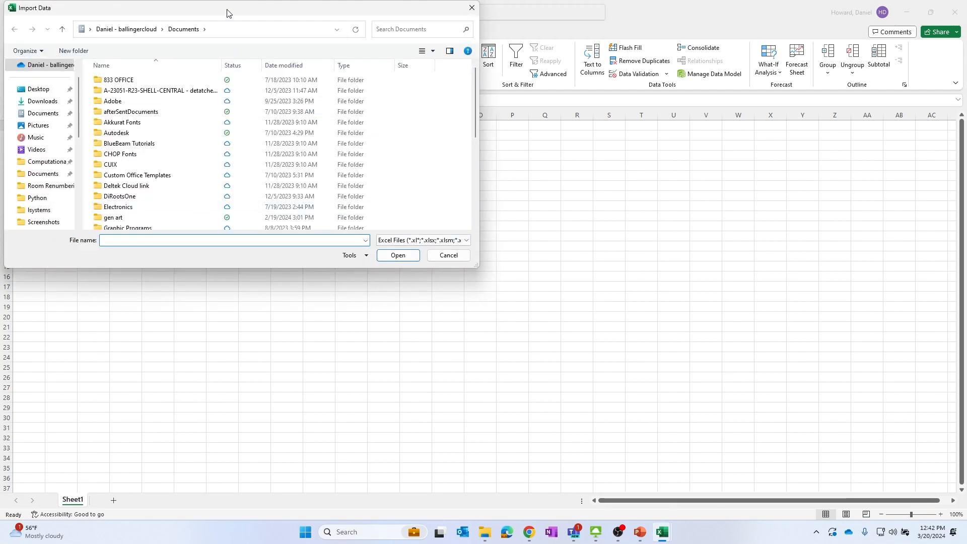
drag(228, 11, 282, 55)
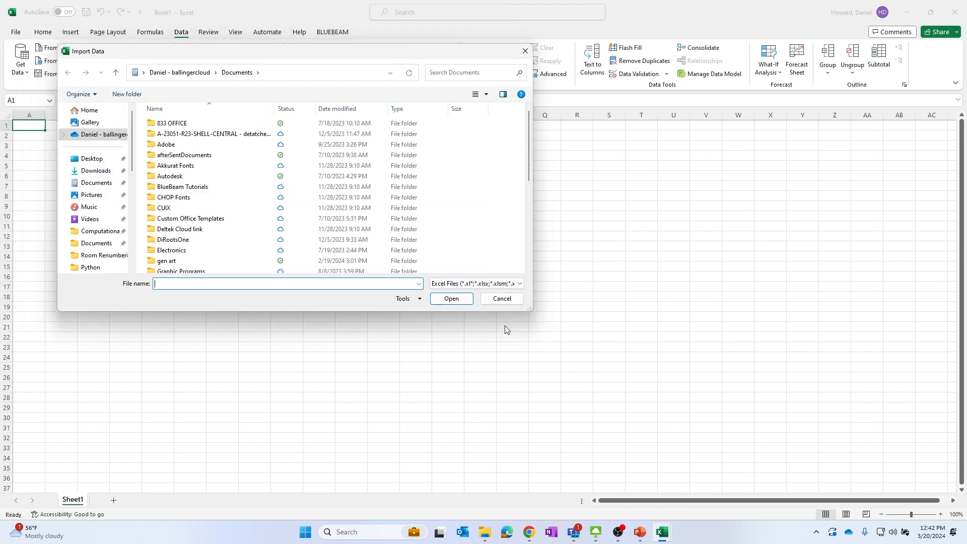
drag(532, 310, 692, 419)
Browse to the Excel Techniques > Lunch and Learn folder and open the Mech - Proposed Updates for Review workbook as the source
scroll(222, 333, down, 3)
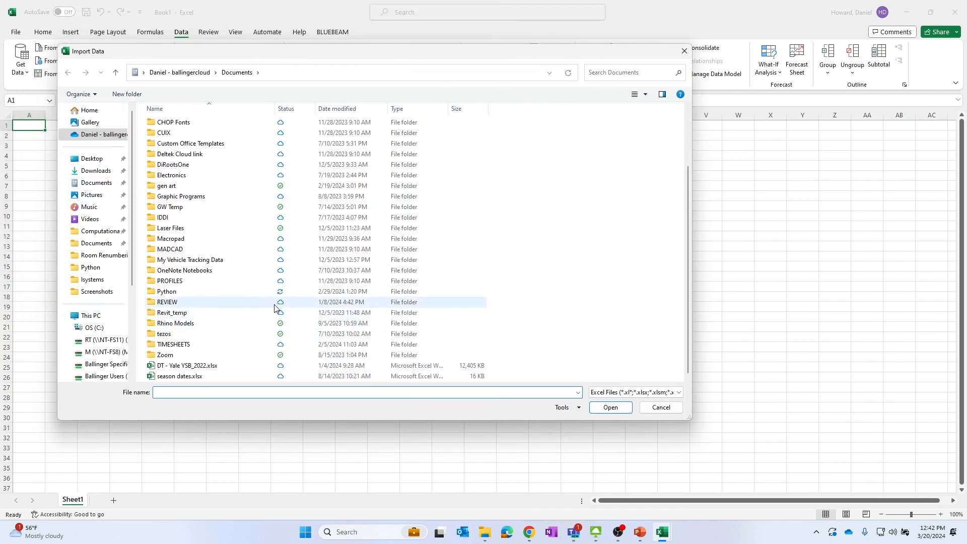
click(191, 366)
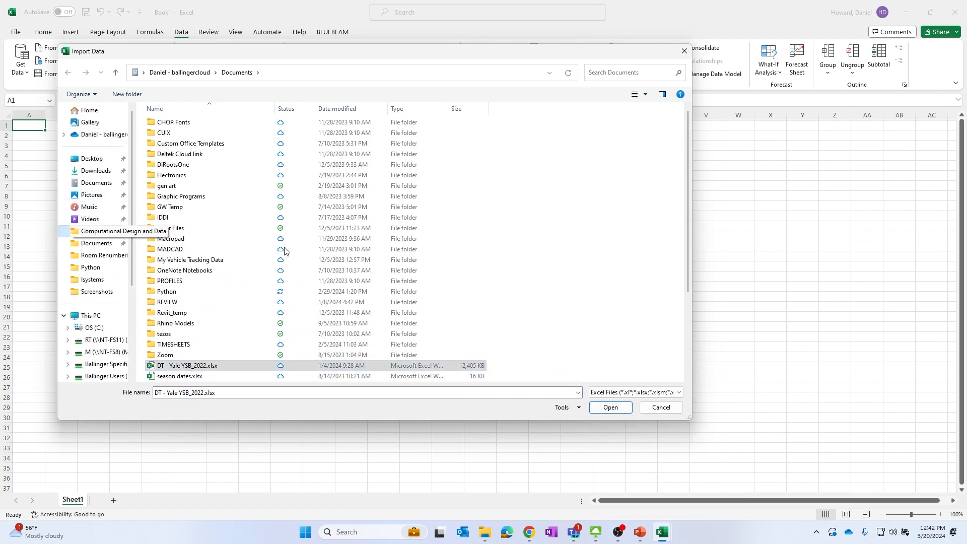
click(86, 231)
scroll(204, 262, down, 3)
scroll(189, 212, up, 5)
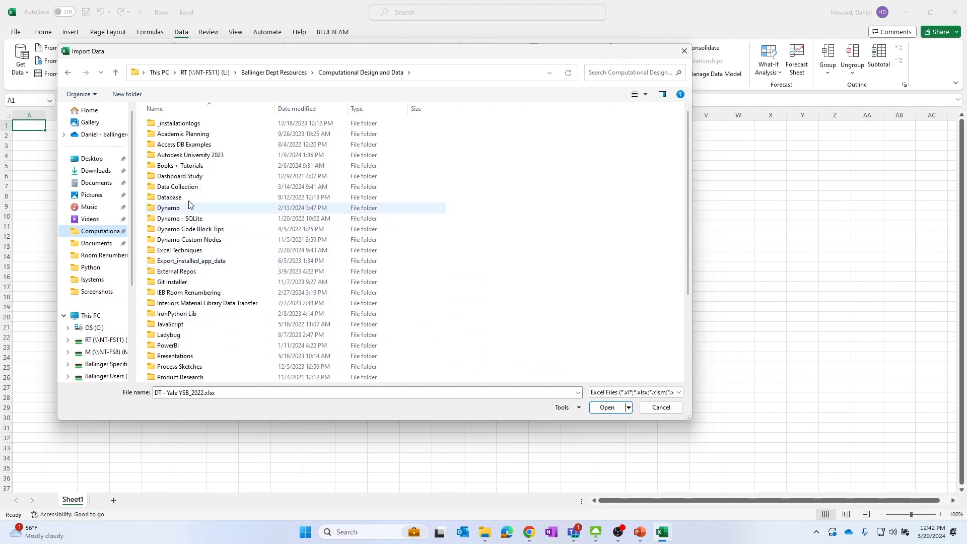
double_click(176, 250)
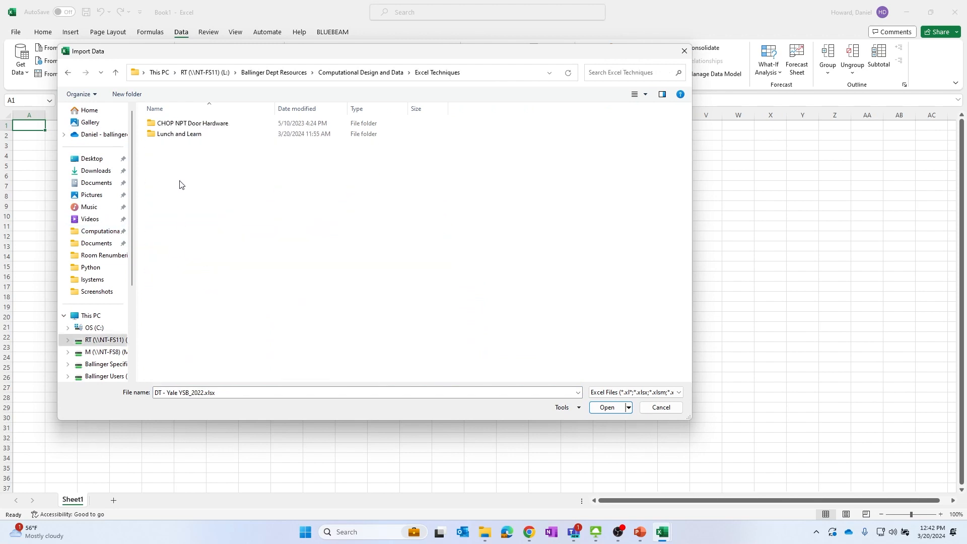
double_click(176, 134)
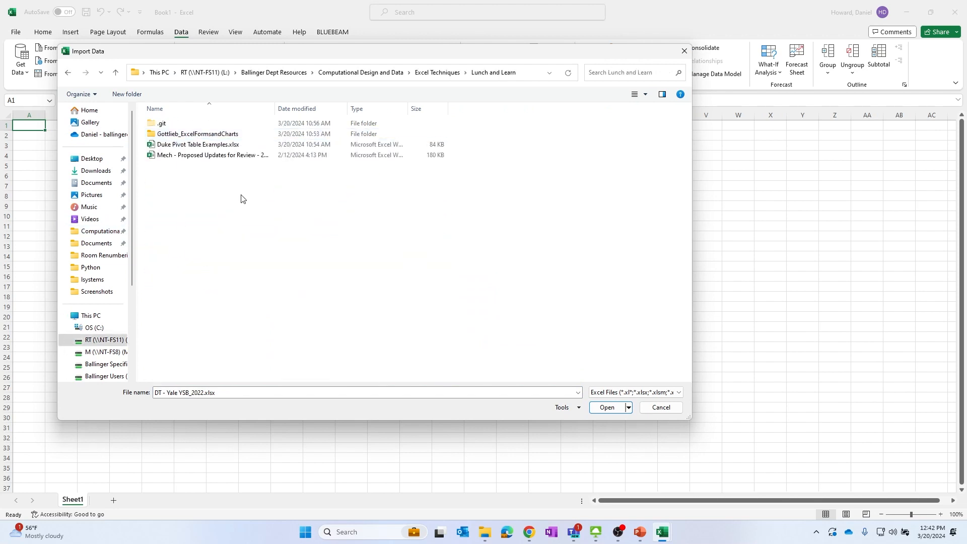
click(202, 156)
click(611, 410)
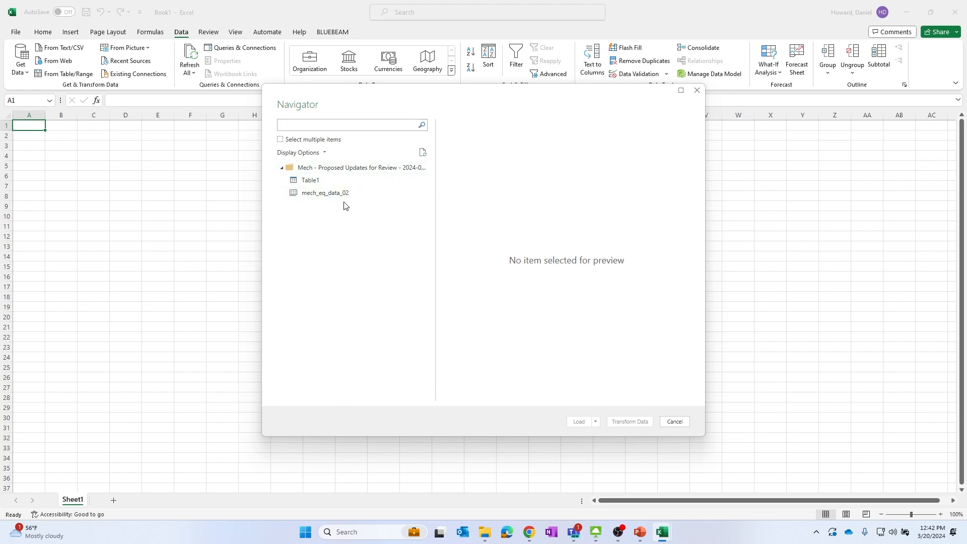
Preview the mech_eq_data_02 sheet, then select Table1 and load it into the workbook
click(330, 195)
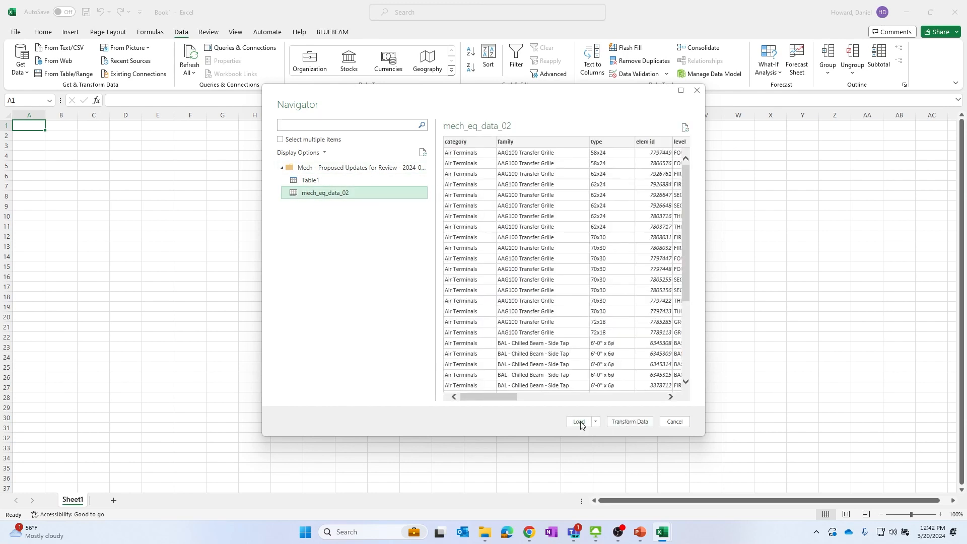
click(310, 183)
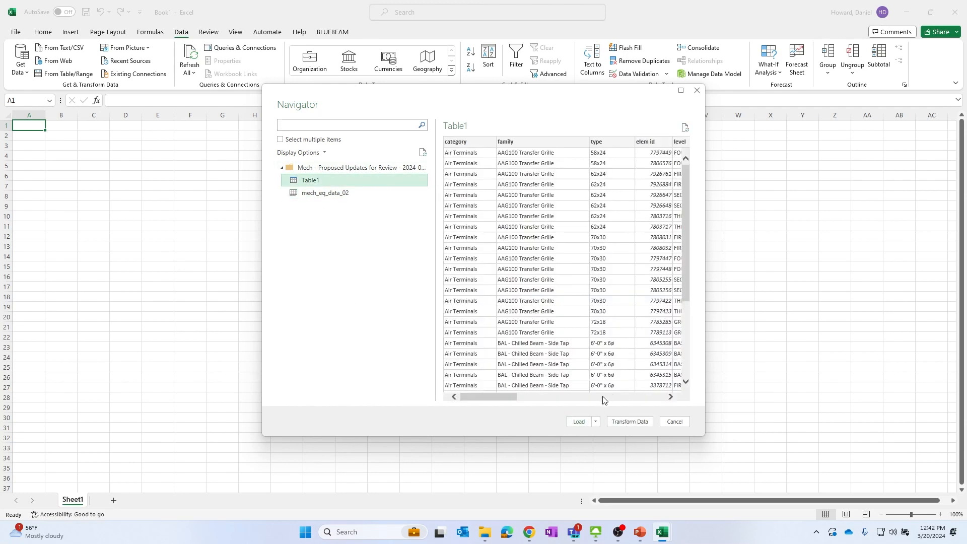
click(578, 427)
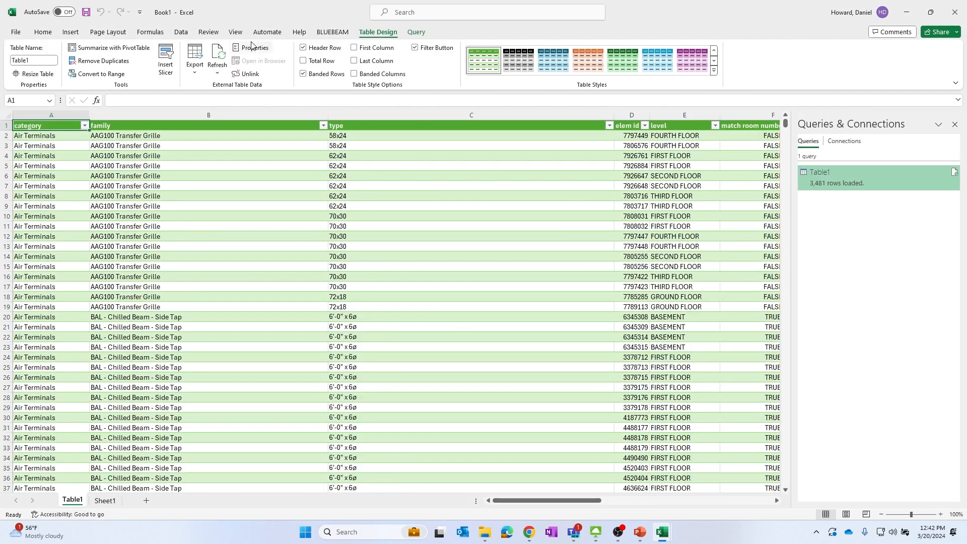
Go back to Sheet1 and select cell B3
click(180, 32)
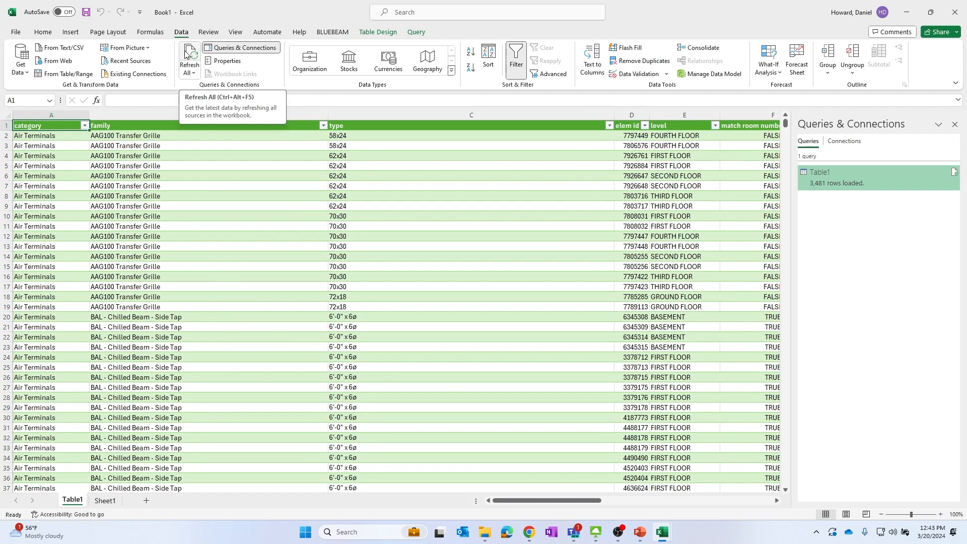
click(105, 500)
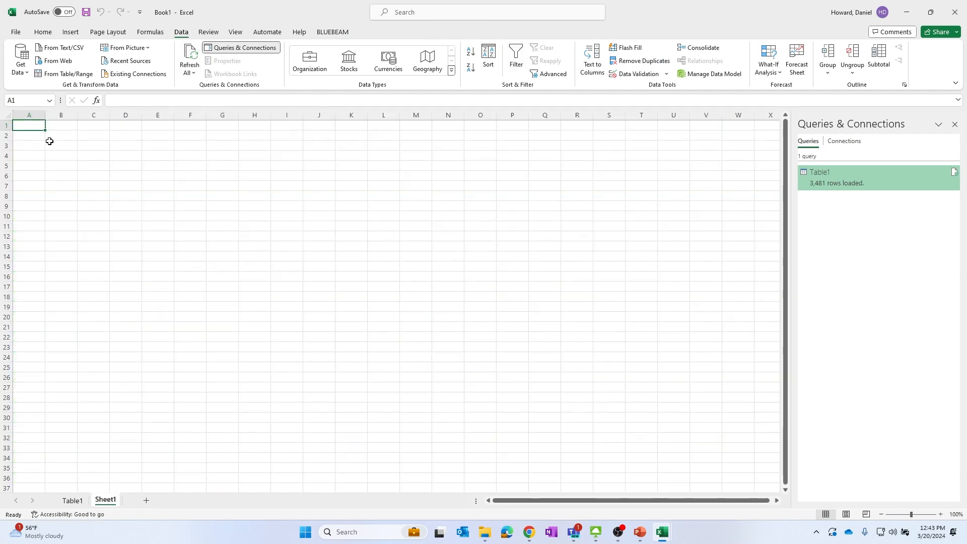
click(63, 146)
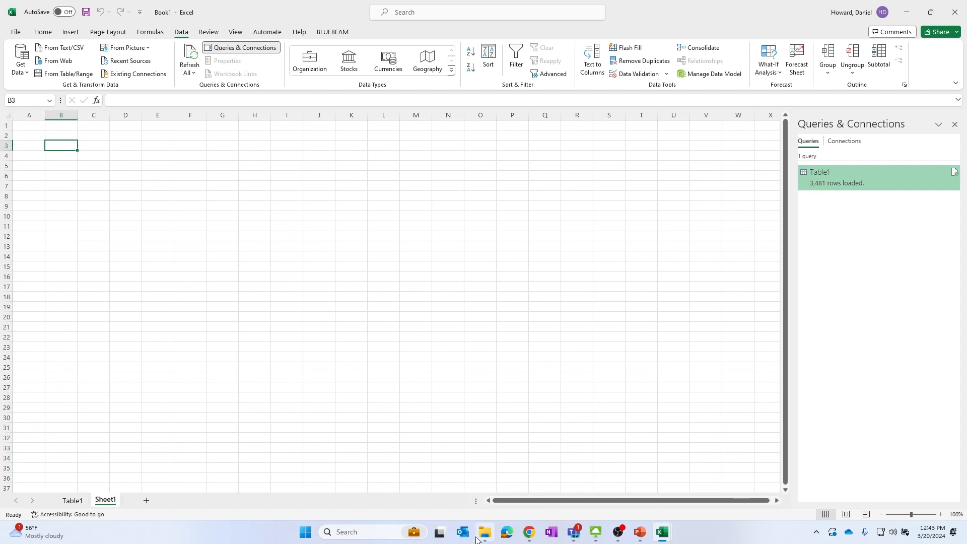
Open mech_eq_data_02.csv from the Lunch and Learn folder in File Explorer directly in Excel
mouse_move(477, 539)
click(485, 532)
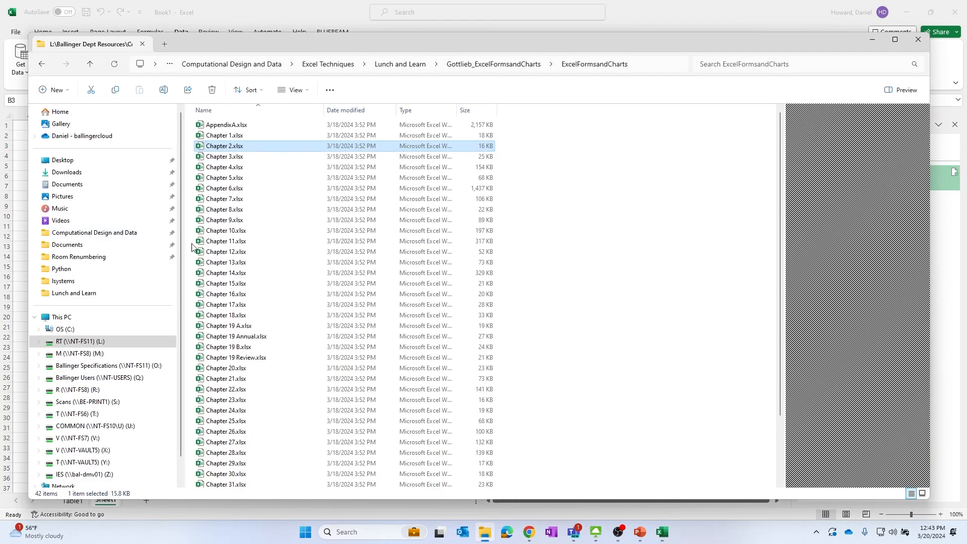
click(400, 64)
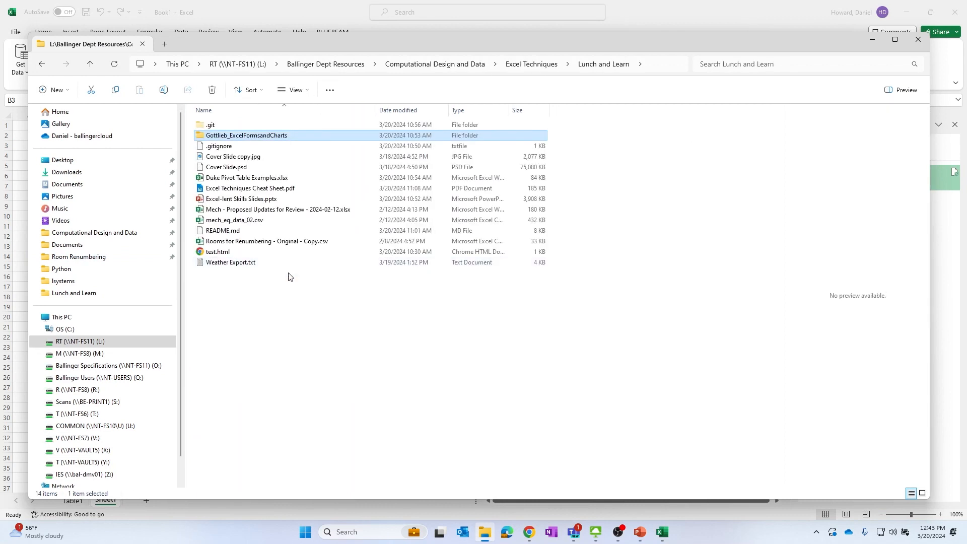
click(247, 222)
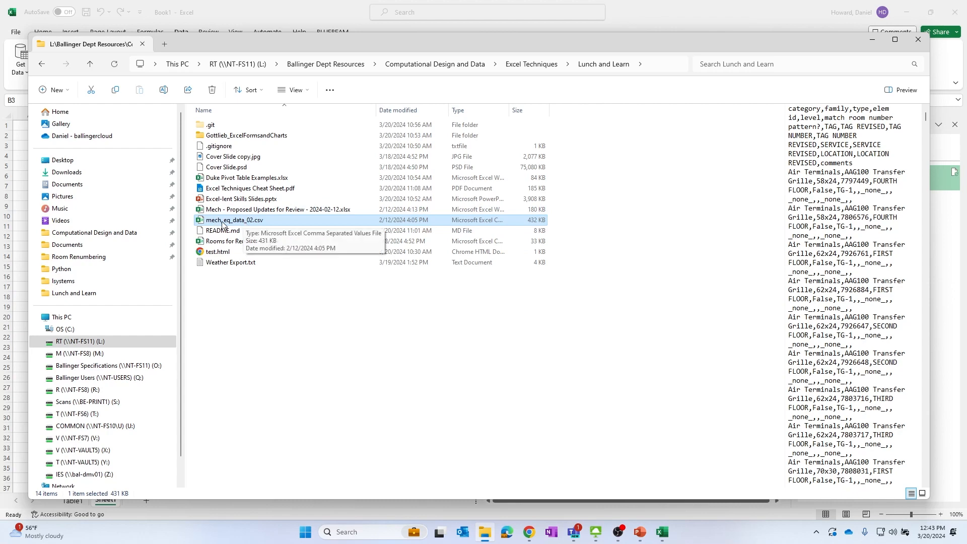
double_click(223, 222)
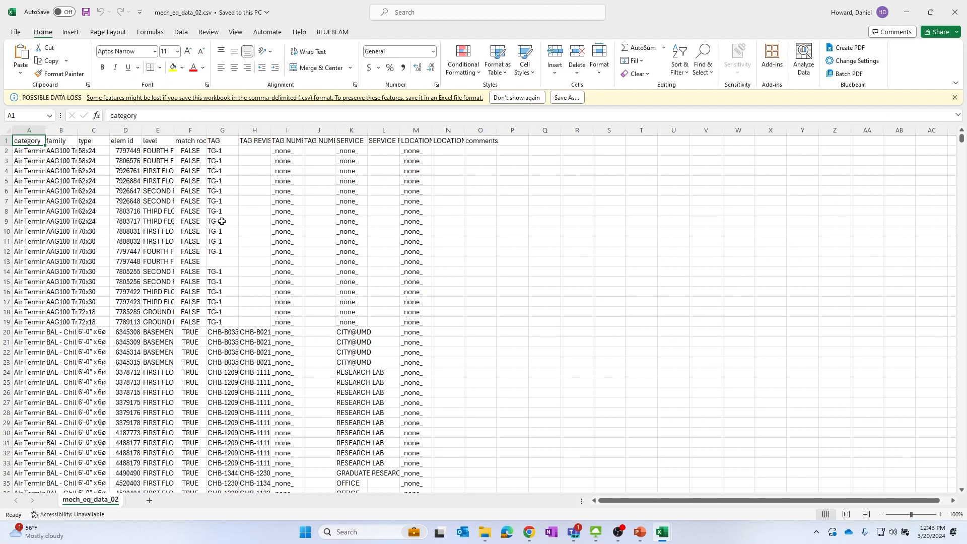
Examine the elem id values in column D of the CSV, then close the CSV window
click(125, 210)
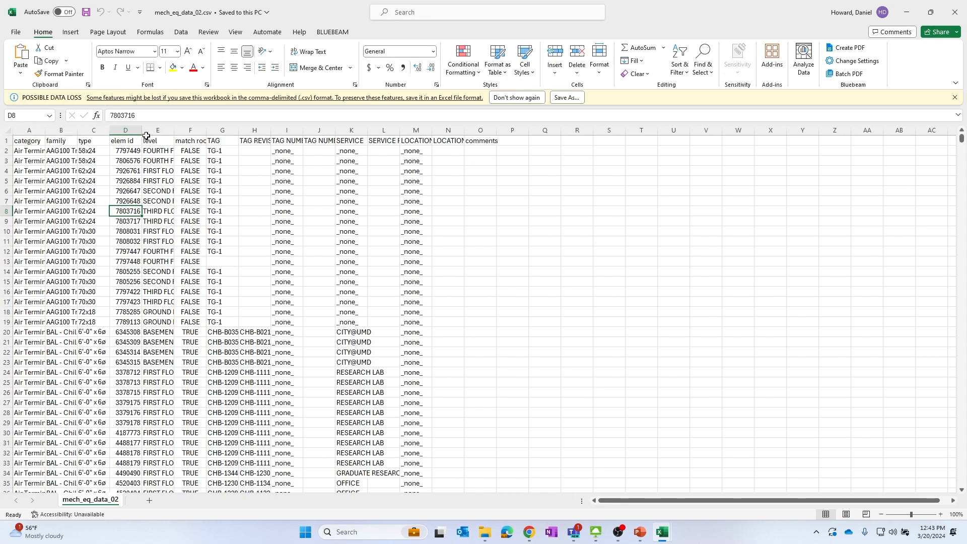
scroll(117, 267, down, 5)
scroll(117, 267, up, 5)
click(126, 130)
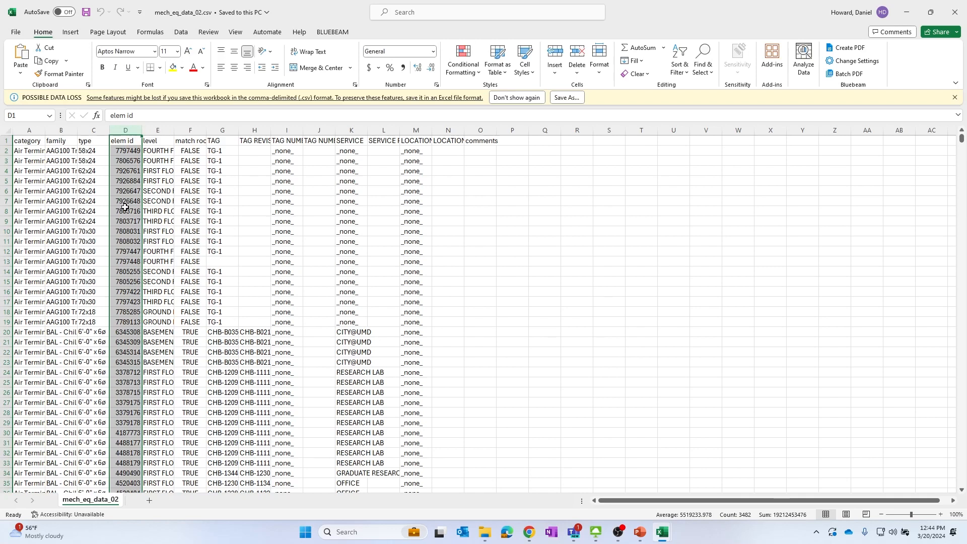
click(955, 9)
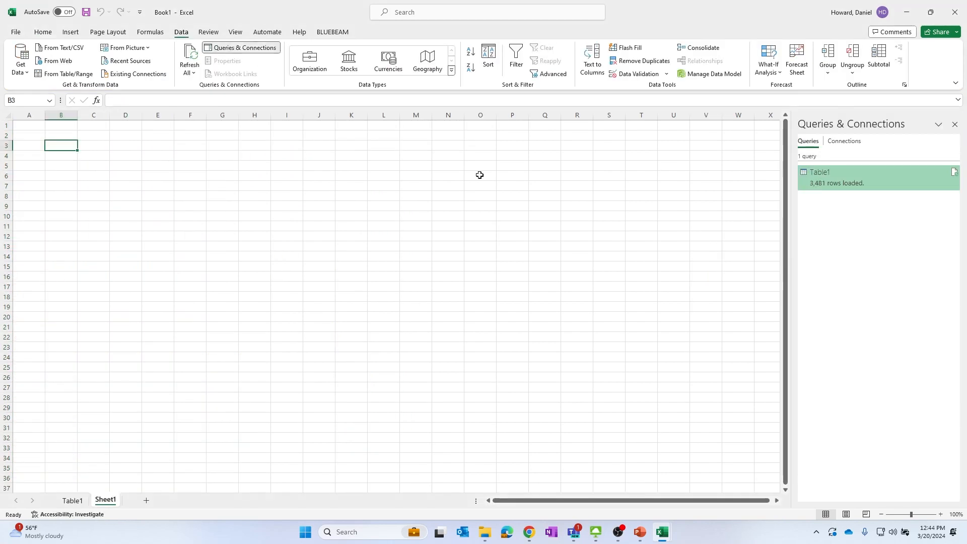
Import mech_eq_data_02.csv with From Text/CSV and open it for transformation in Power Query Editor
click(64, 52)
click(212, 146)
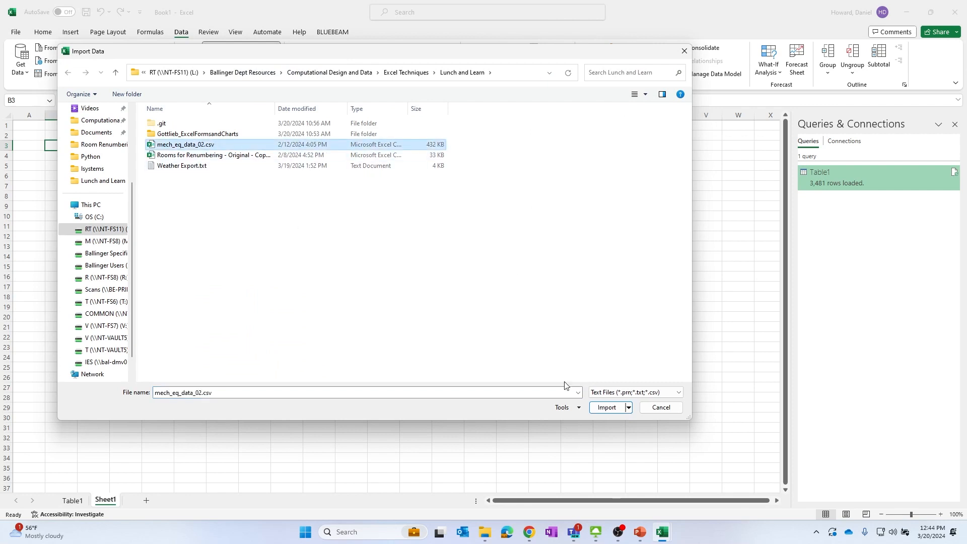
click(602, 407)
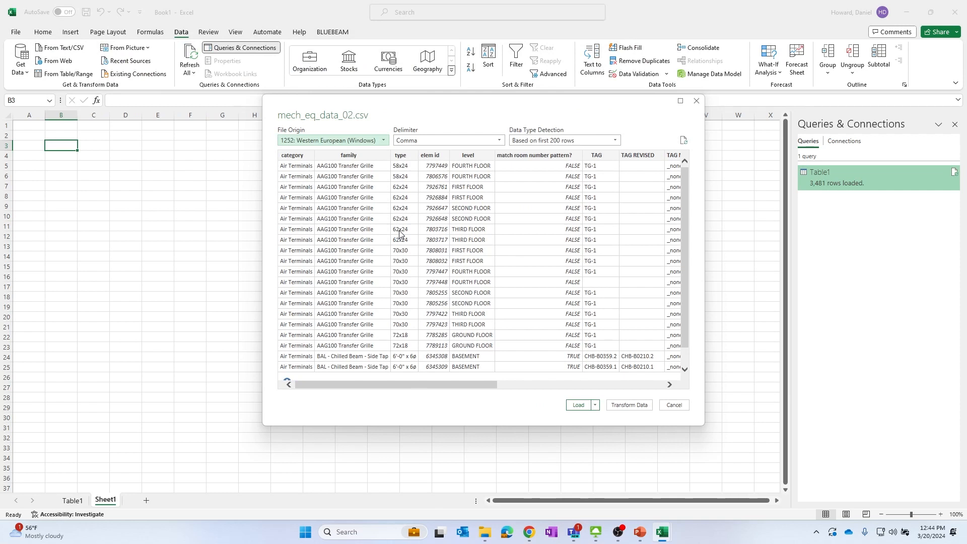
click(632, 407)
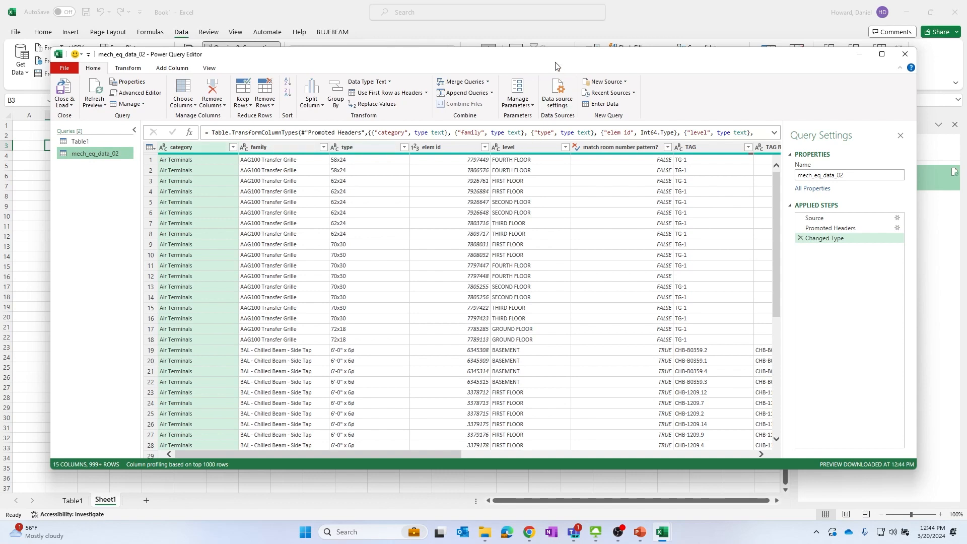
Change the elem id column's data type to Text, replacing the current conversion
drag(468, 47, 448, 29)
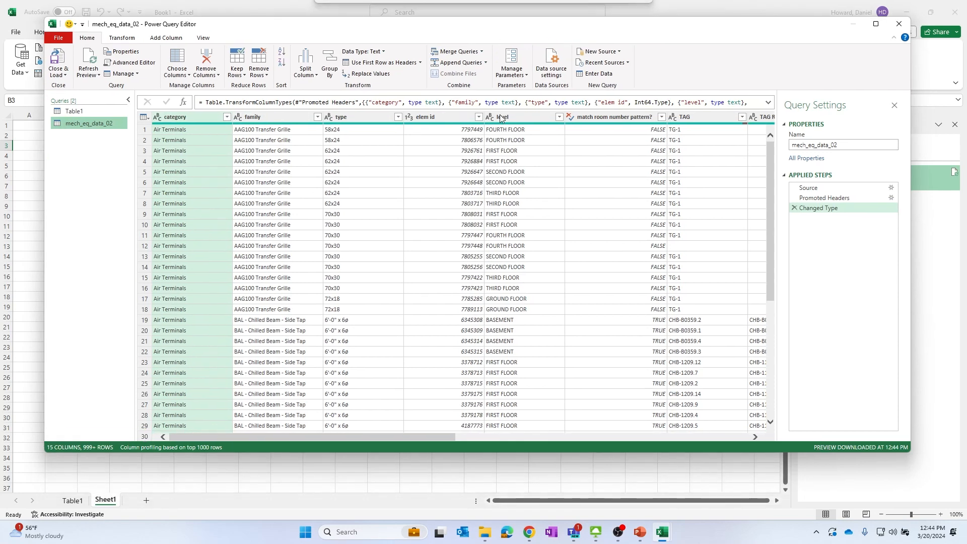
click(422, 116)
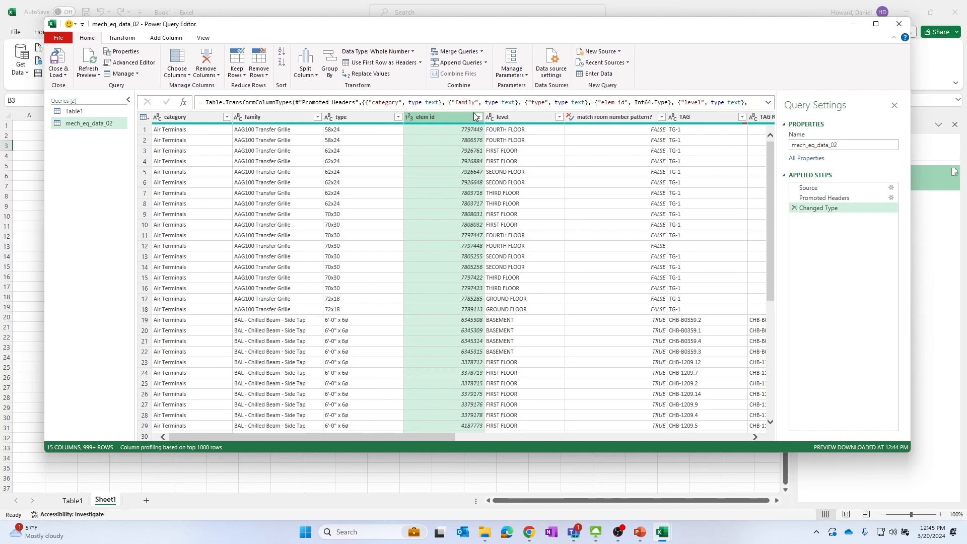
right_click(444, 118)
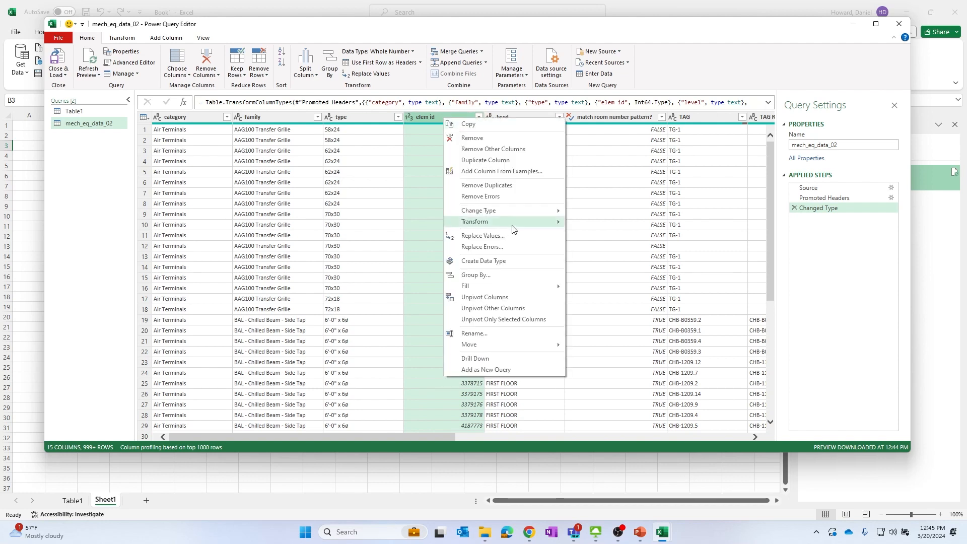
click(597, 316)
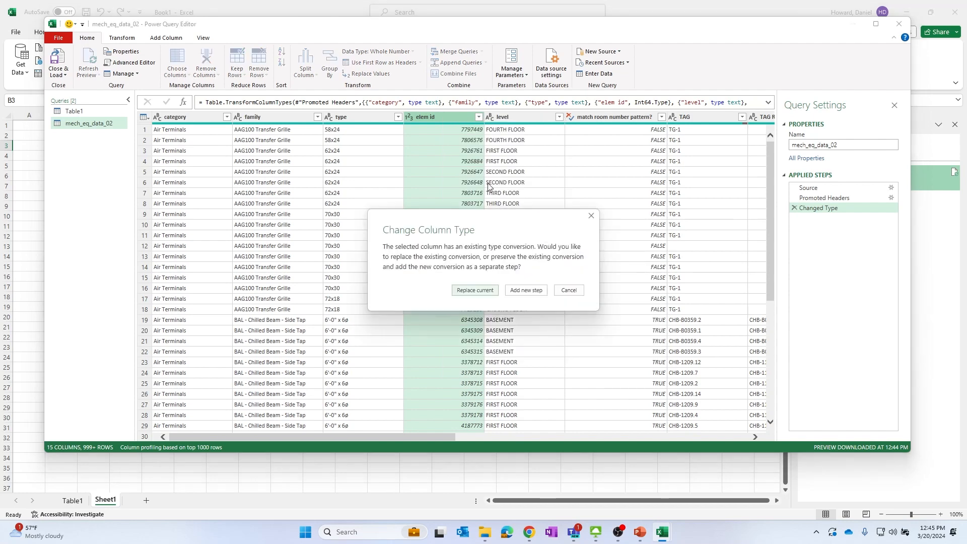
click(475, 290)
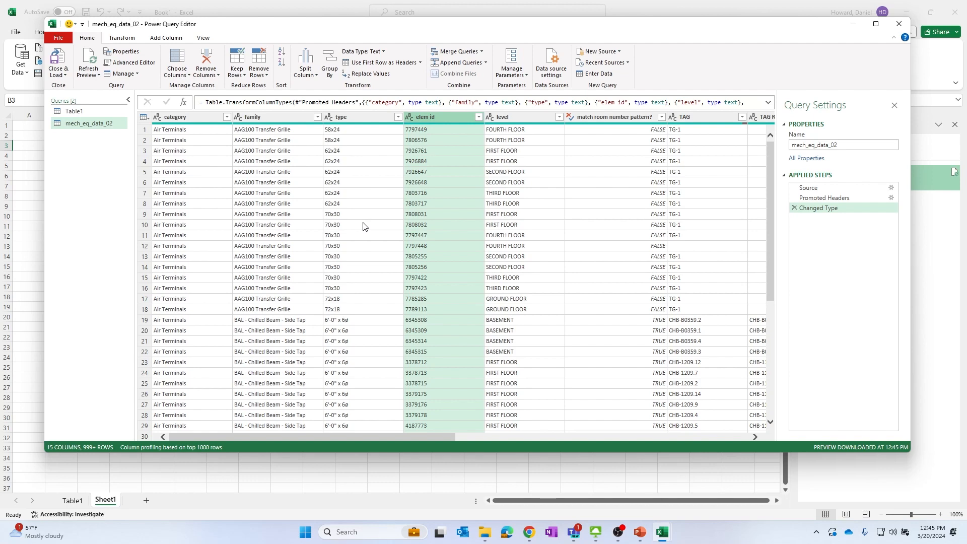
Close Power Query Editor and load the mech_eq_data_02 query into the workbook
click(59, 54)
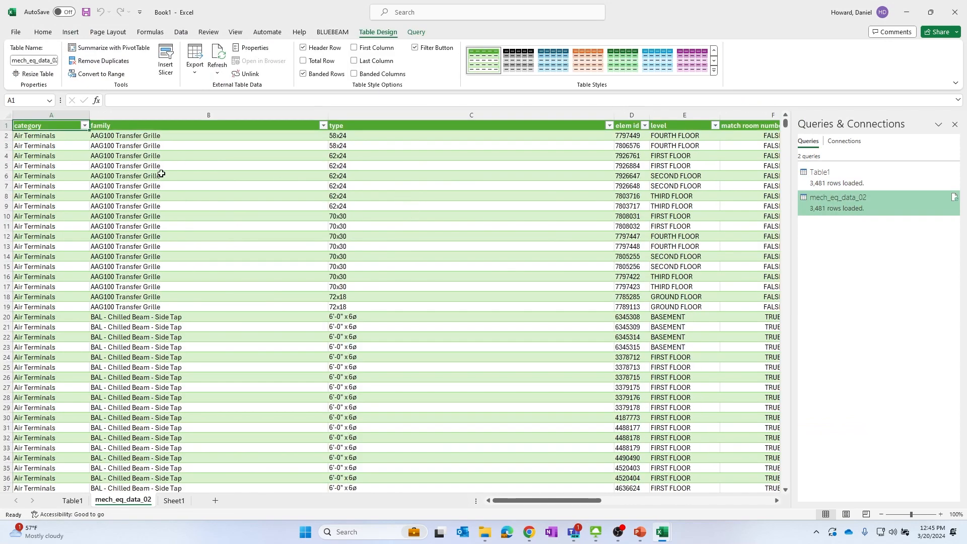
click(410, 163)
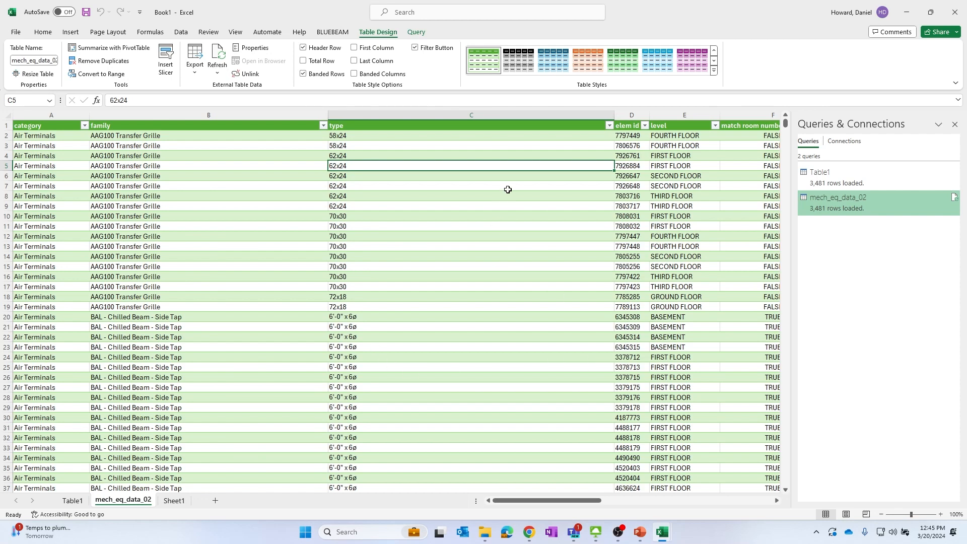
Switch to the File Explorer window showing the Lunch and Learn folder
click(658, 536)
click(545, 288)
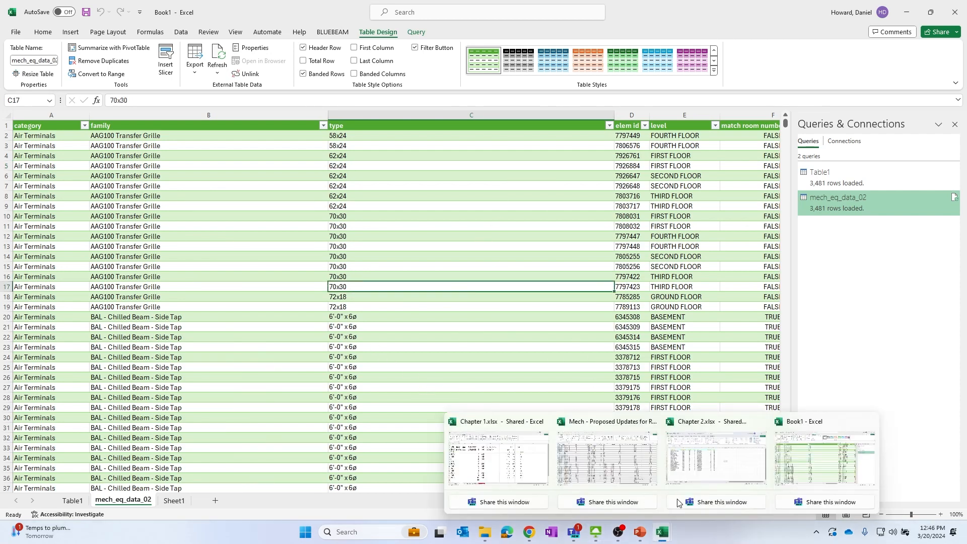
click(485, 534)
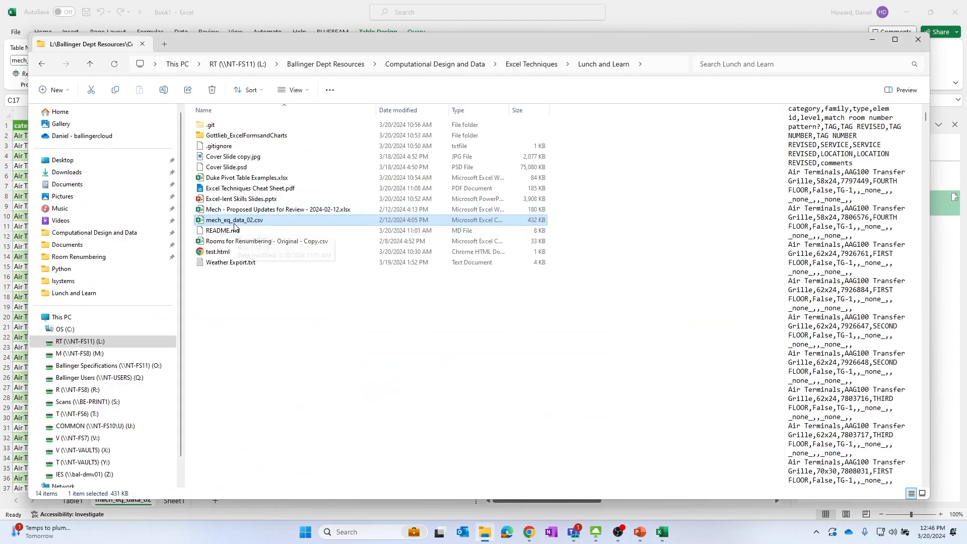
Open mech_eq_data_02.csv directly in Excel as its own workbook
key(alt+Tab)
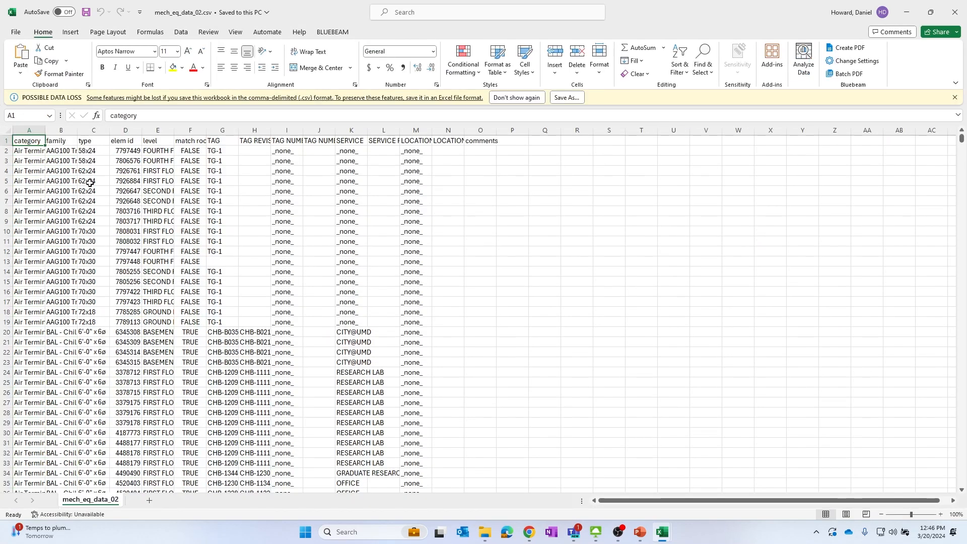
click(91, 182)
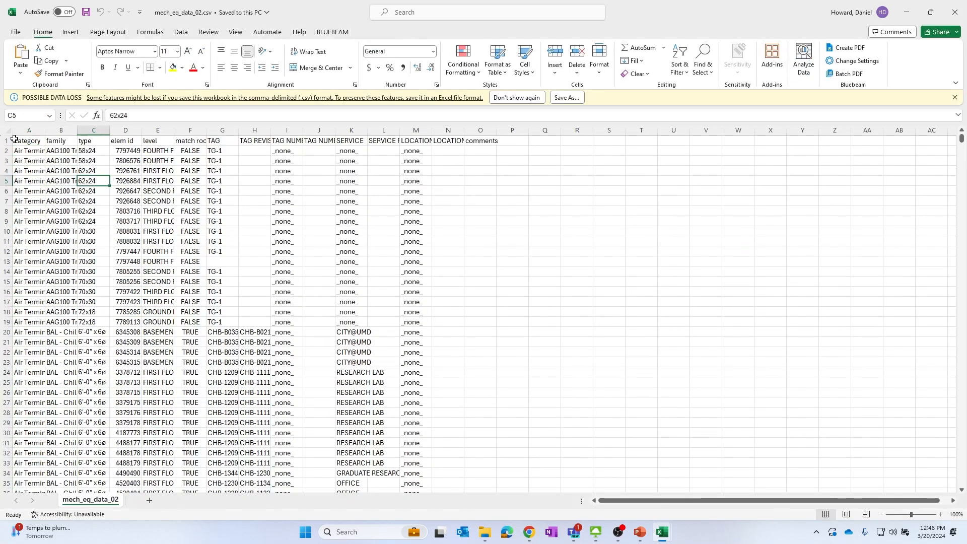
click(23, 145)
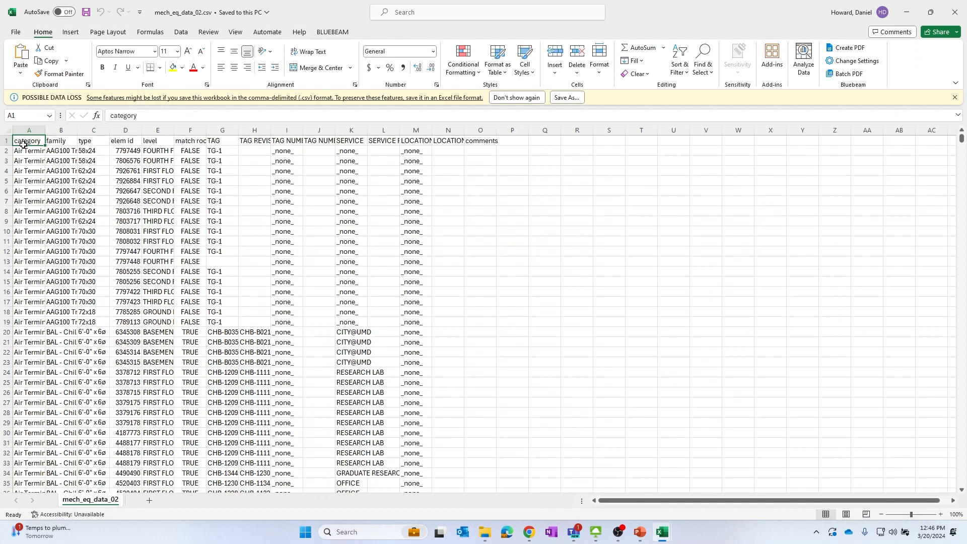
key(ctrl+shift+Right)
key(ctrl+shift+Down)
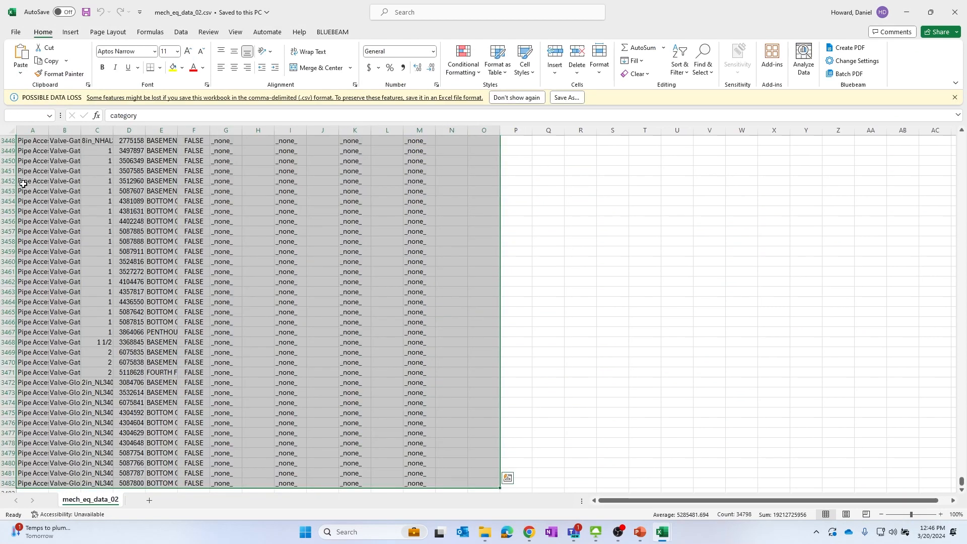
click(683, 72)
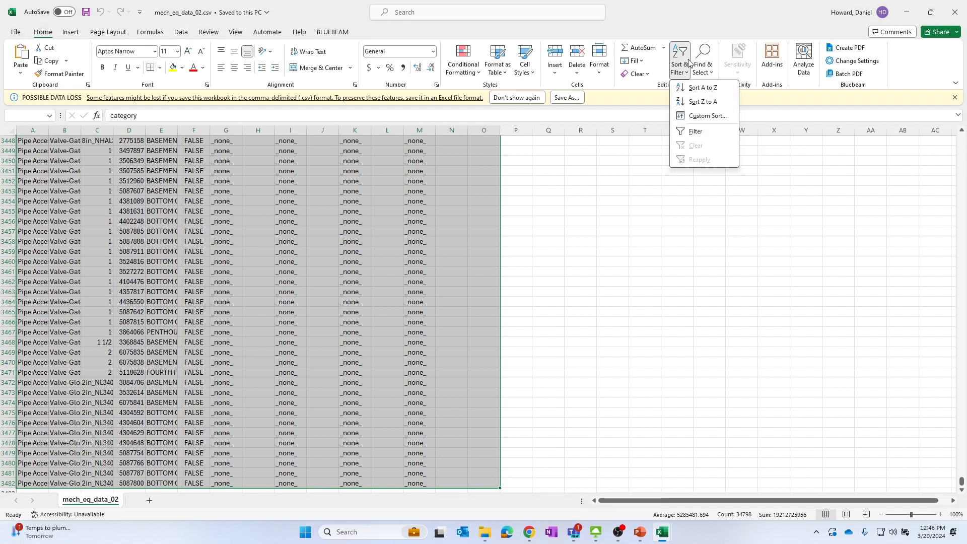
click(705, 132)
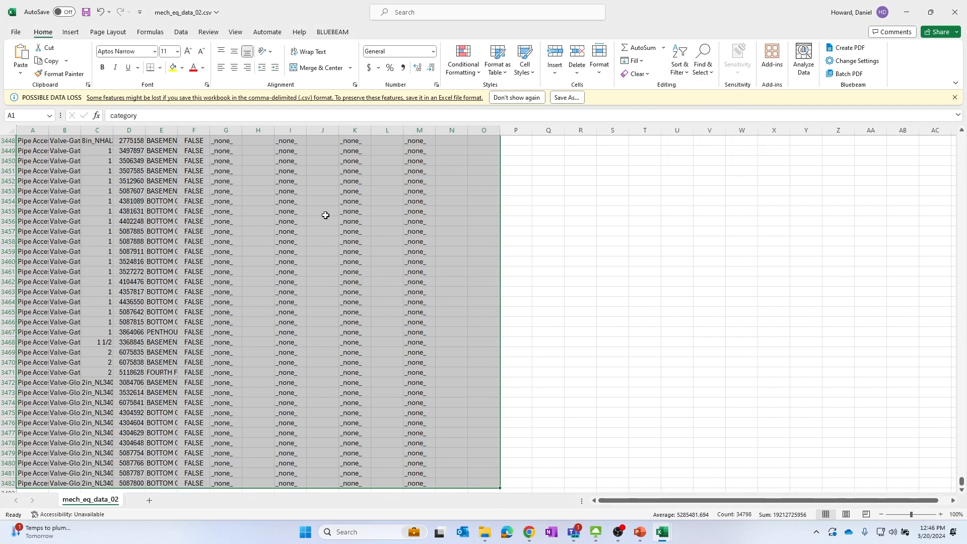
click(678, 71)
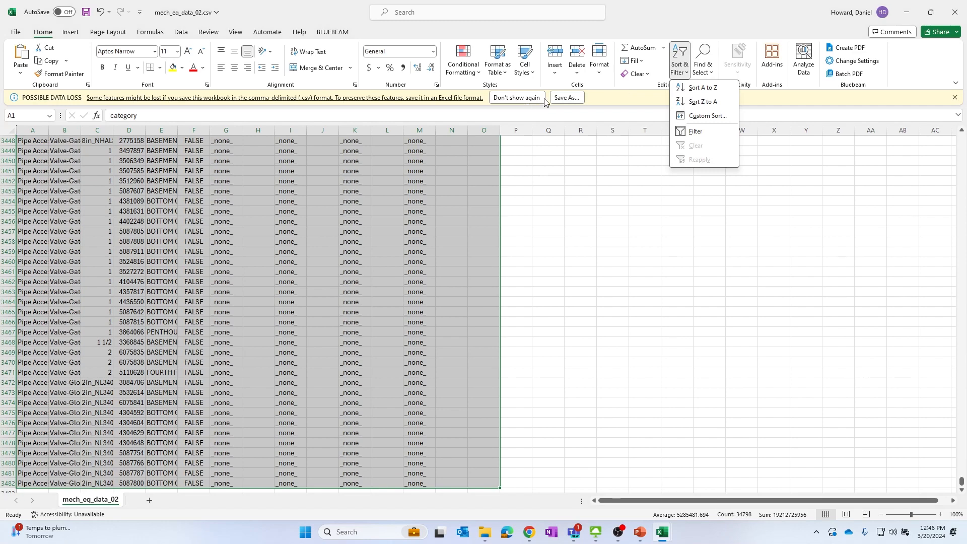
click(705, 132)
Browse through the CSV data's rows and columns to inspect its extent and empty cells
scroll(443, 209, up, 9)
click(431, 194)
key(ctrl+Up)
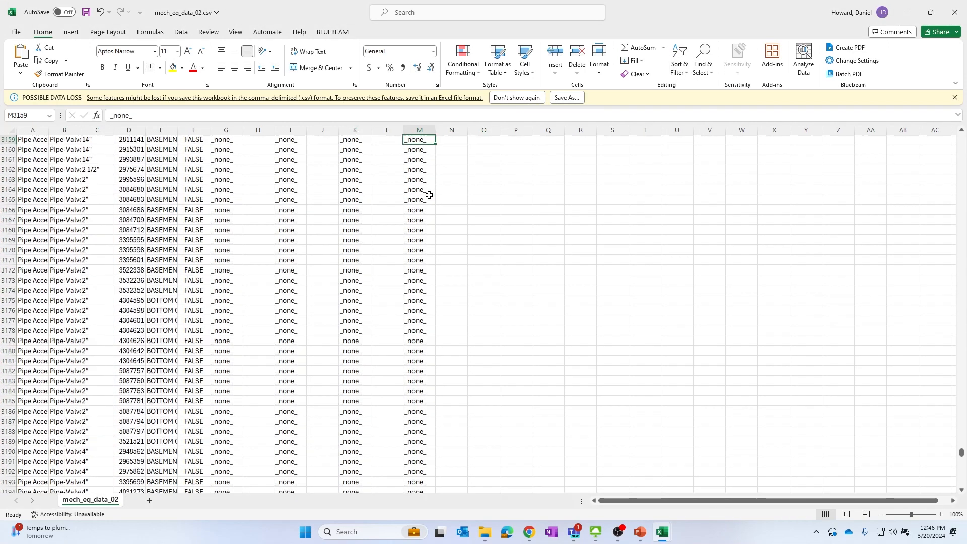
key(Up)
key(Up)
key(Up)
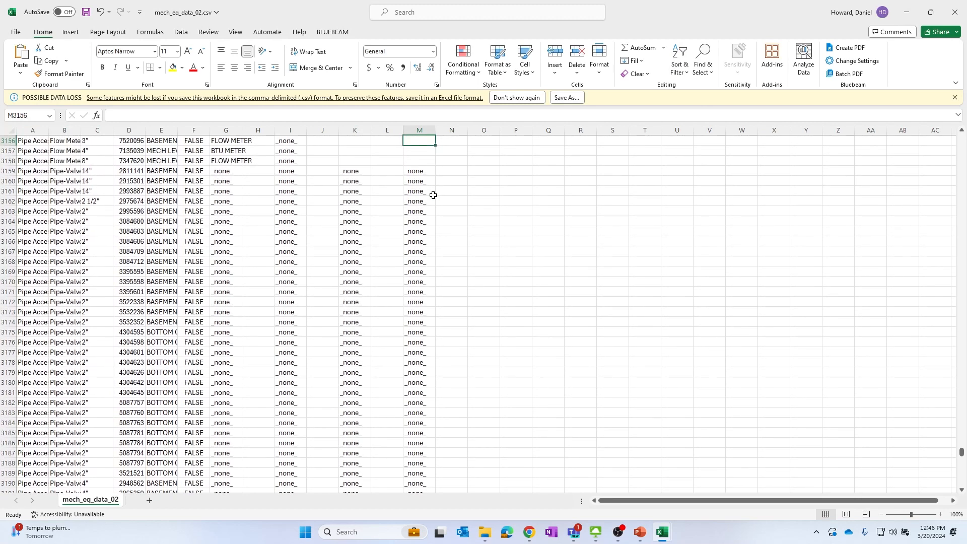
key(Left)
key(Left)
key(Left)
key(Left)
key(ctrl+Up)
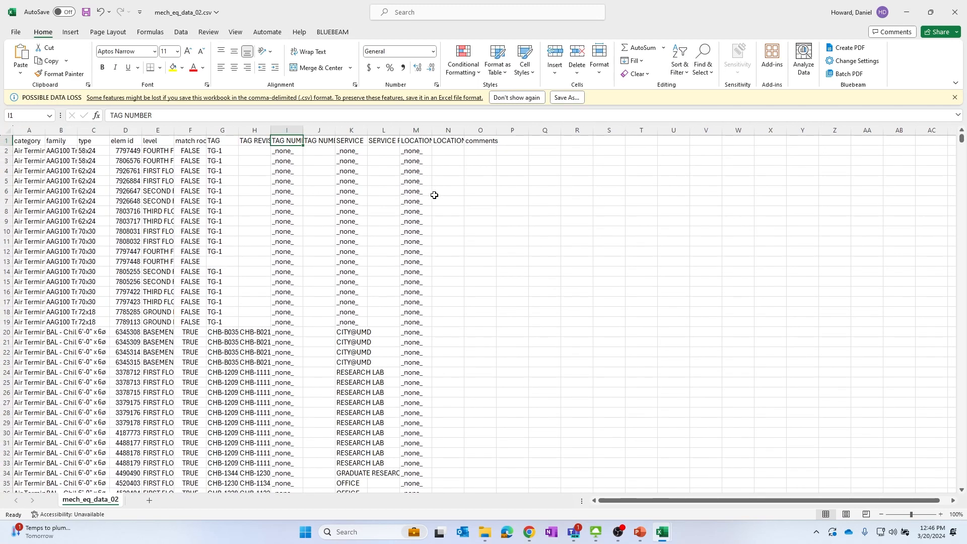
click(126, 151)
drag(20, 140, 484, 444)
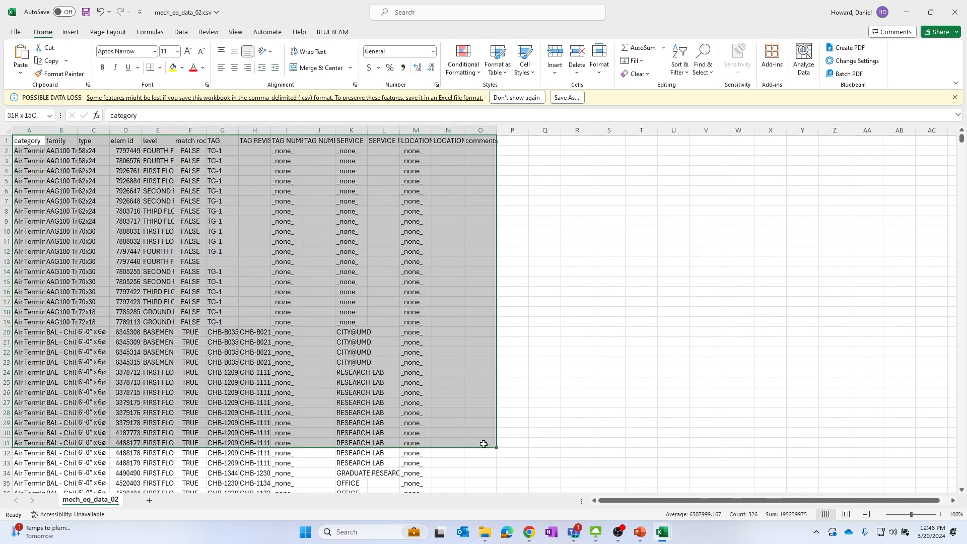
click(679, 55)
click(674, 130)
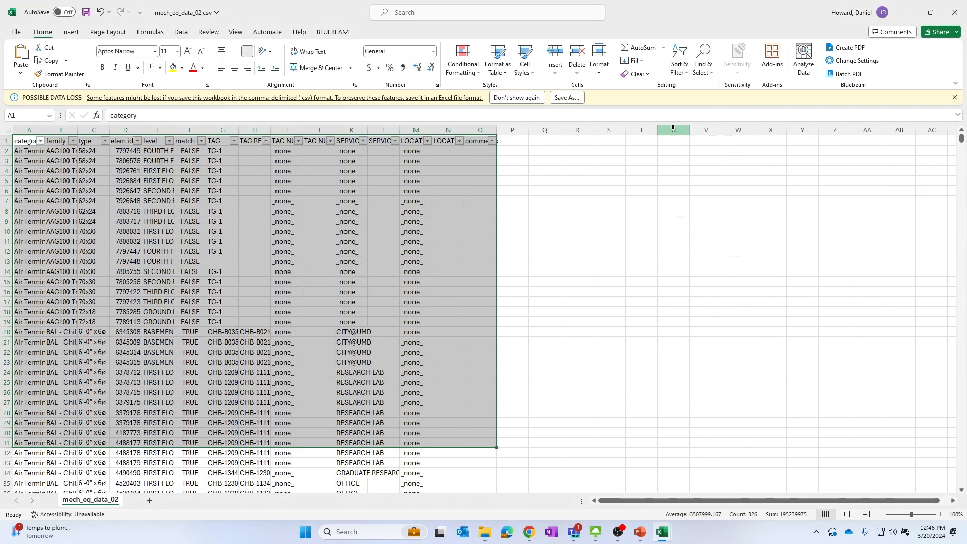
click(421, 179)
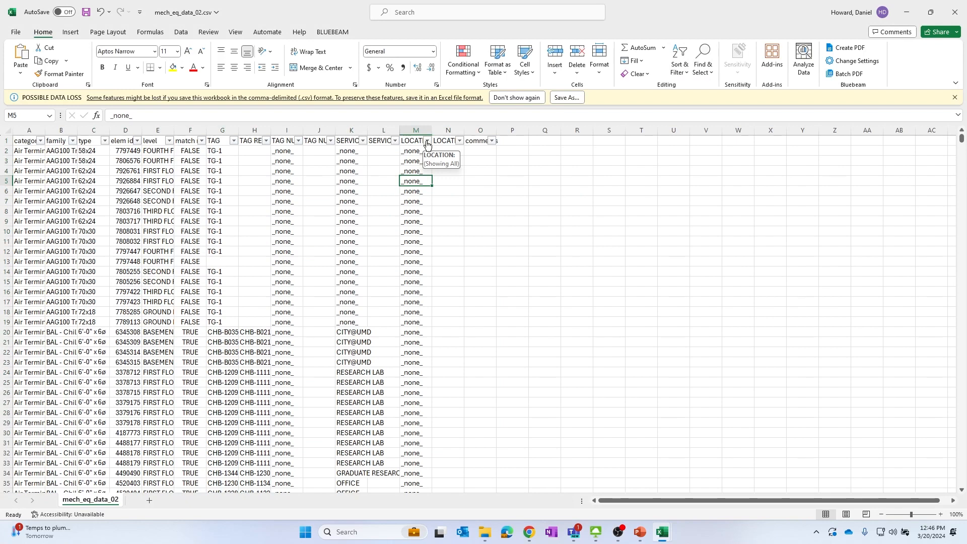
click(427, 141)
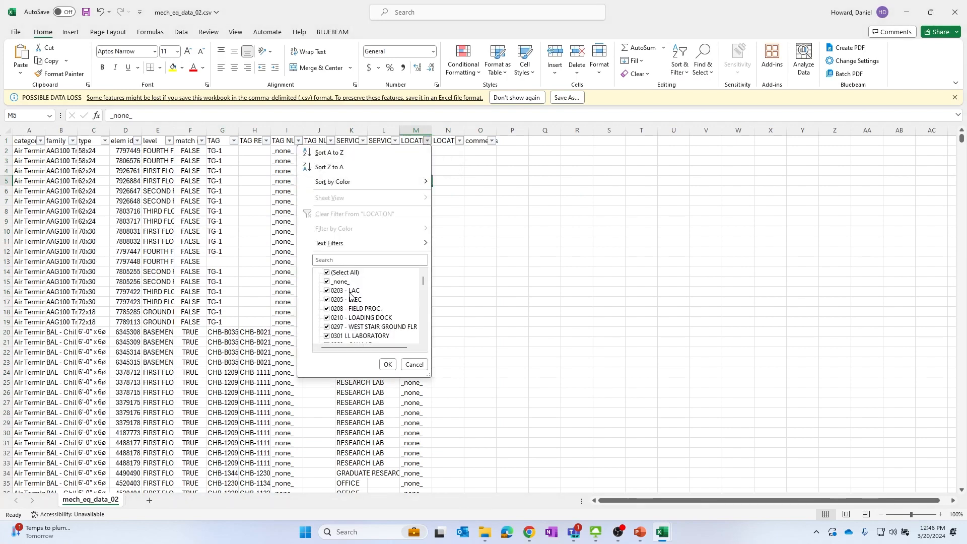
scroll(351, 296, down, 4)
scroll(352, 297, up, 4)
click(527, 282)
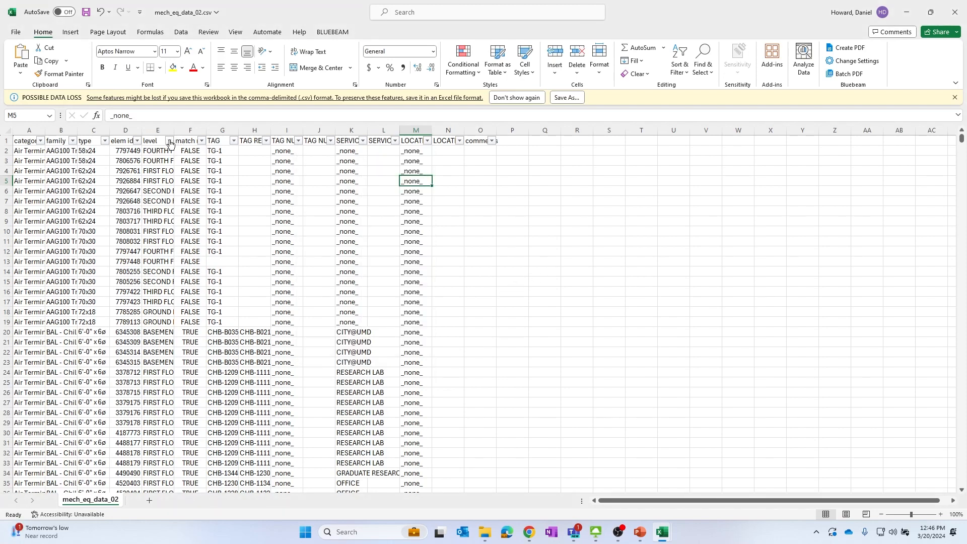
click(170, 141)
click(475, 251)
key(ctrl+z)
Select the entire data range and turn on filtering for all its columns
click(17, 142)
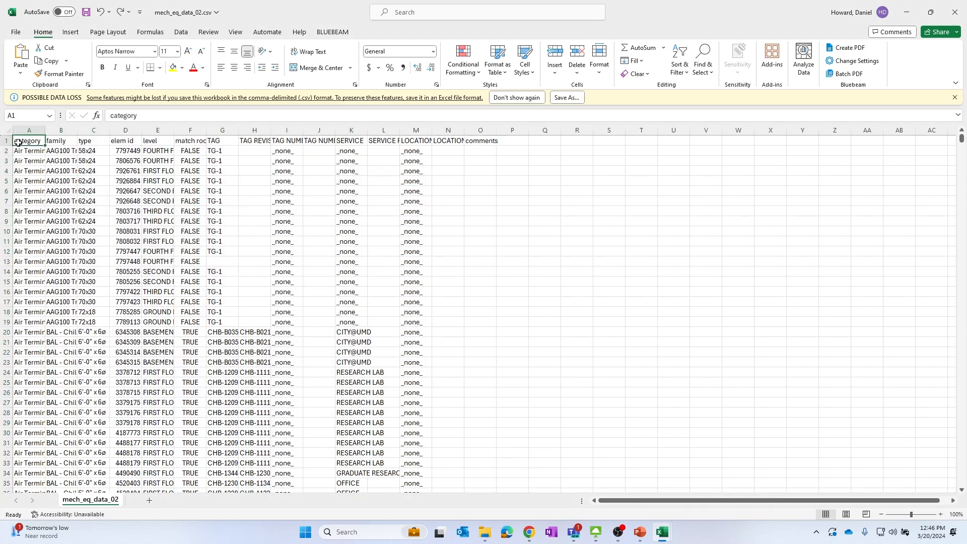
key(ctrl+shift+Right)
key(ctrl+shift+Down)
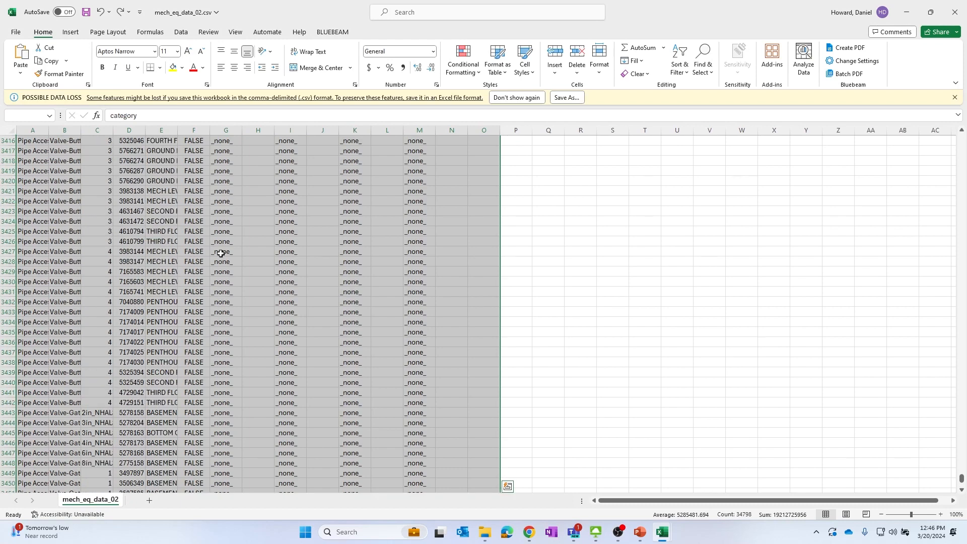
scroll(221, 254, up, 12)
click(680, 63)
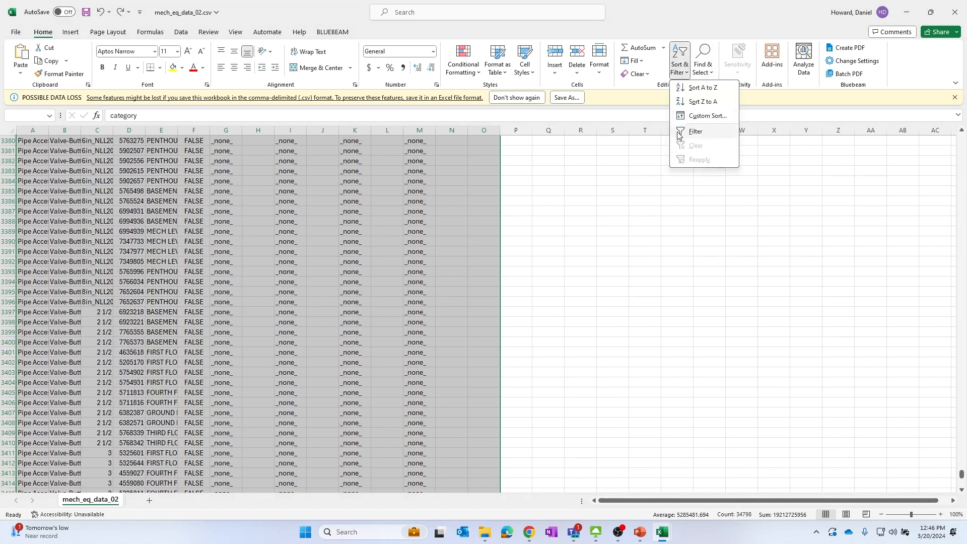
click(695, 132)
scroll(251, 252, up, 20)
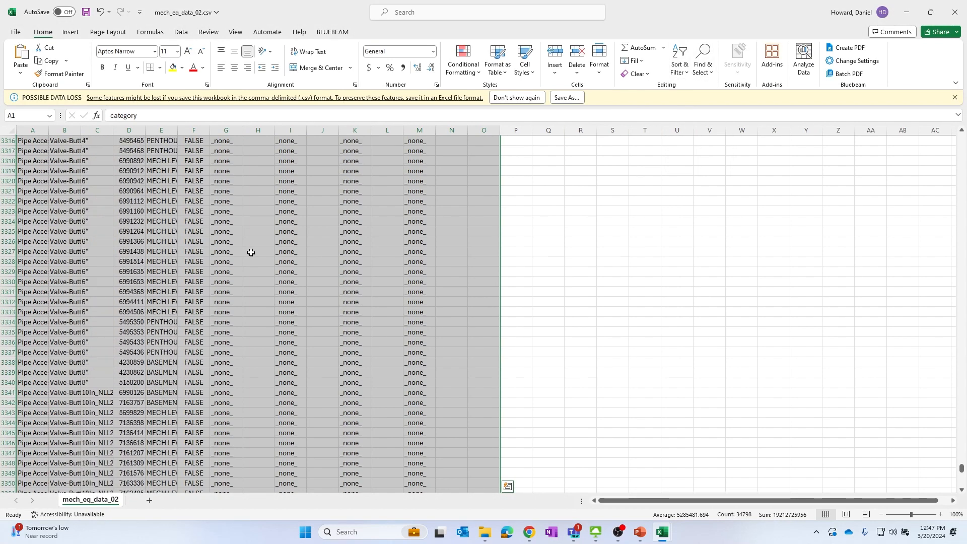
scroll(250, 253, up, 15)
key(ctrl+Down)
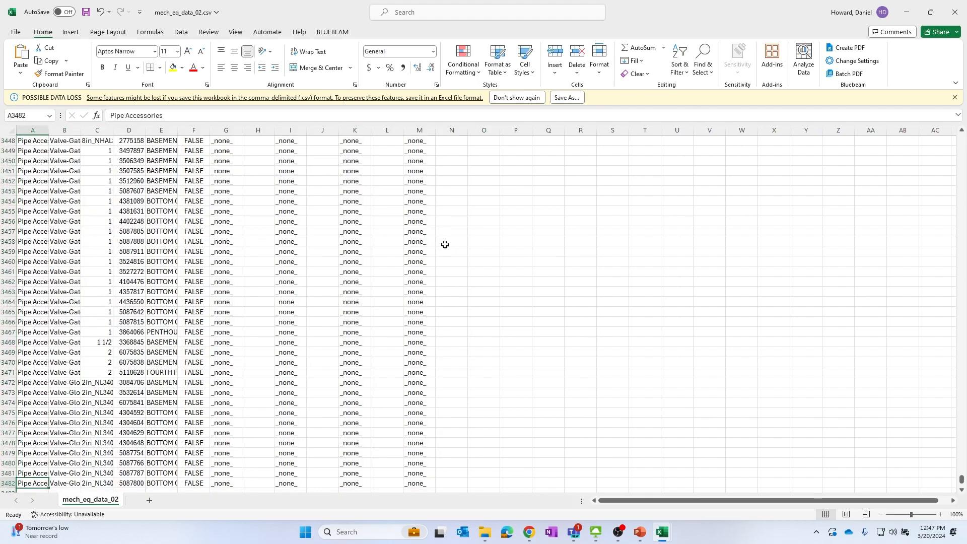
key(ctrl+Up)
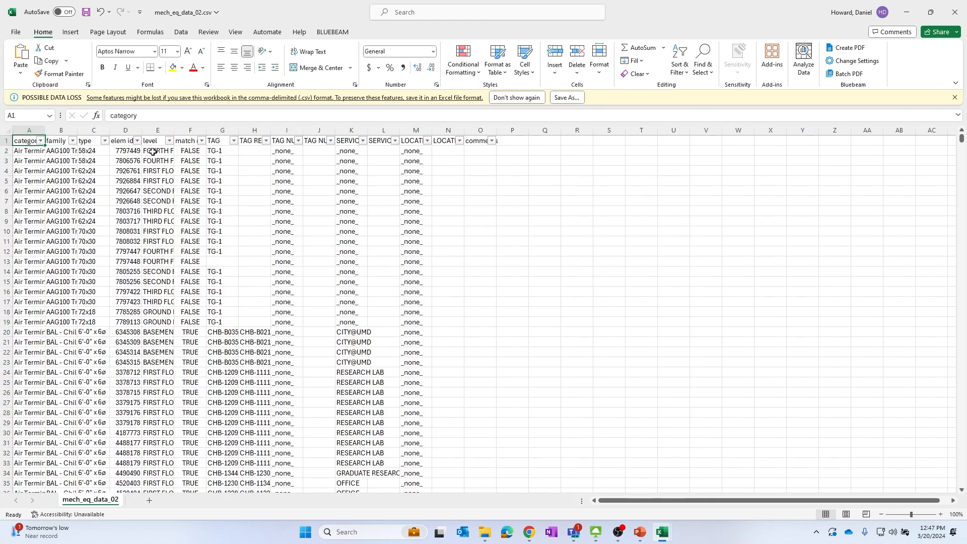
Filter the level column to show only FIRST FLOOR rows
click(170, 141)
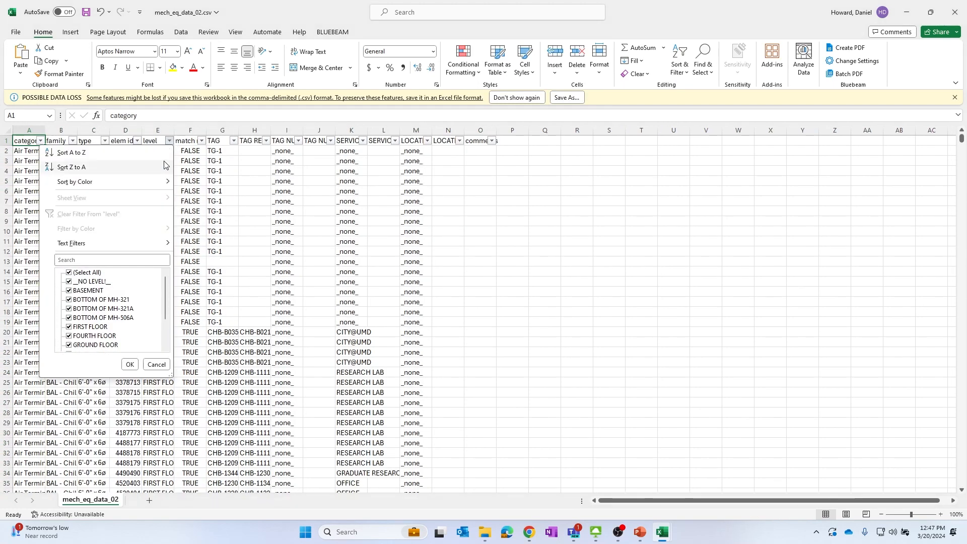
click(82, 274)
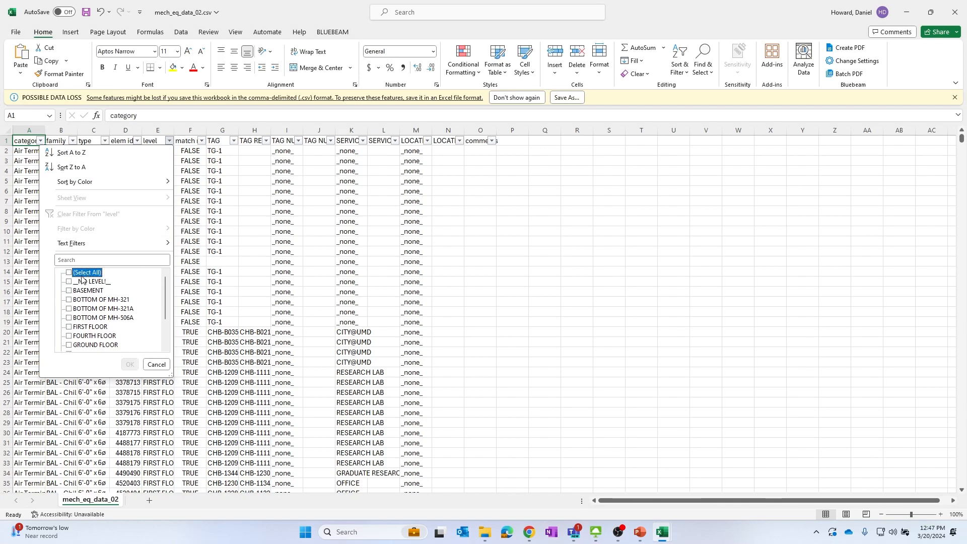
click(71, 328)
click(130, 366)
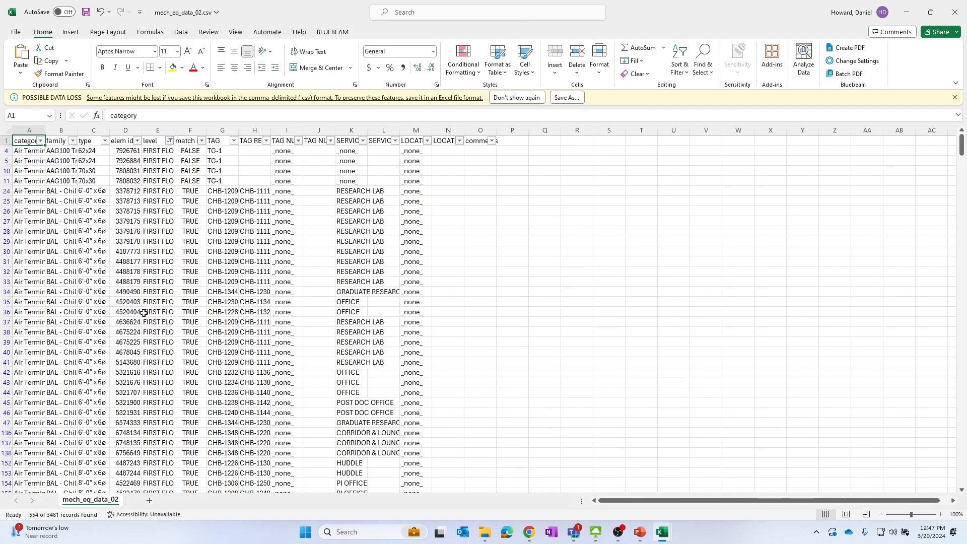
Filter the TAG column to show only values matching VENTURI
scroll(185, 236, down, 20)
scroll(185, 236, up, 20)
click(158, 163)
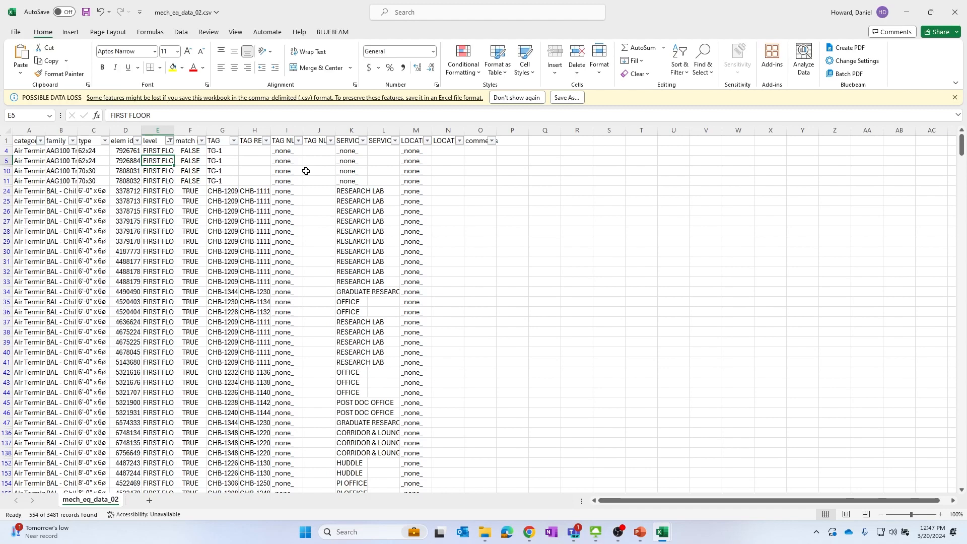
click(129, 252)
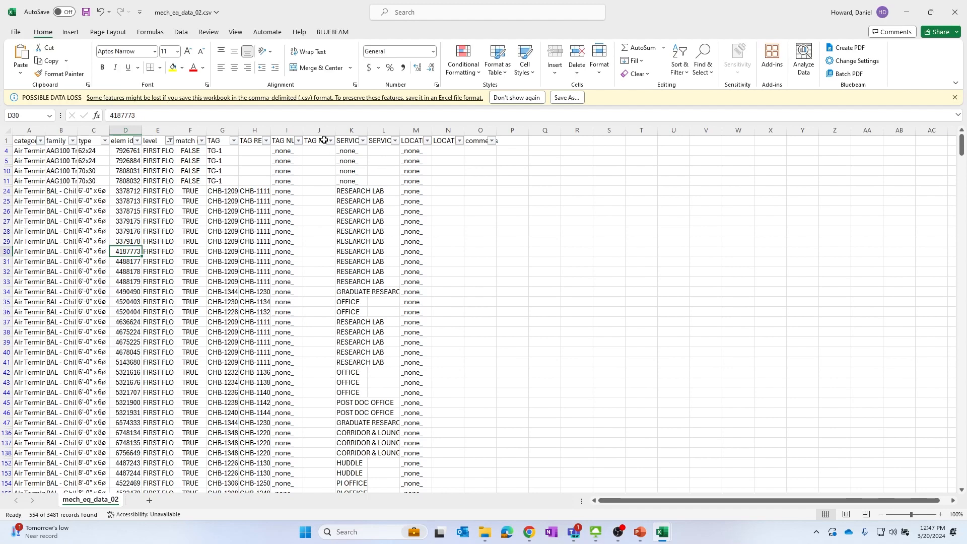
click(233, 141)
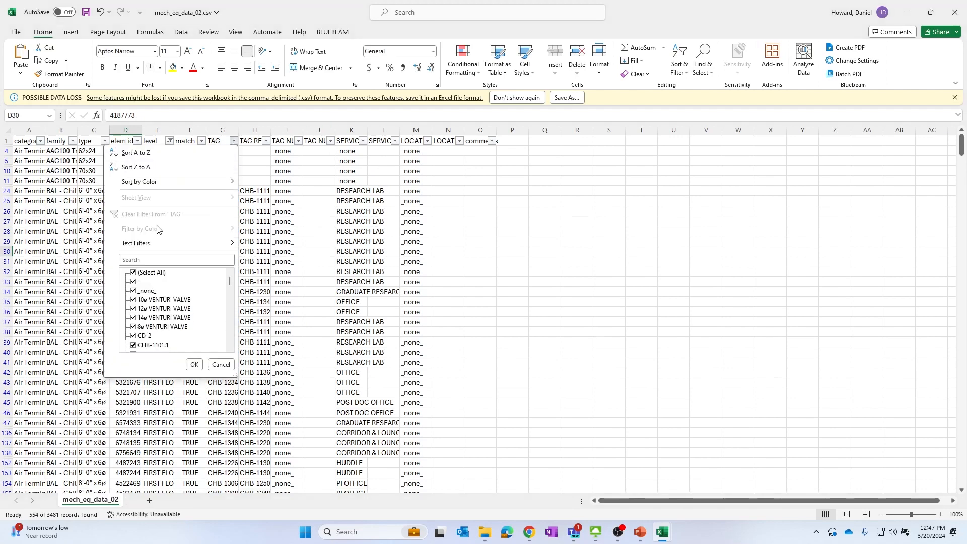
click(154, 261)
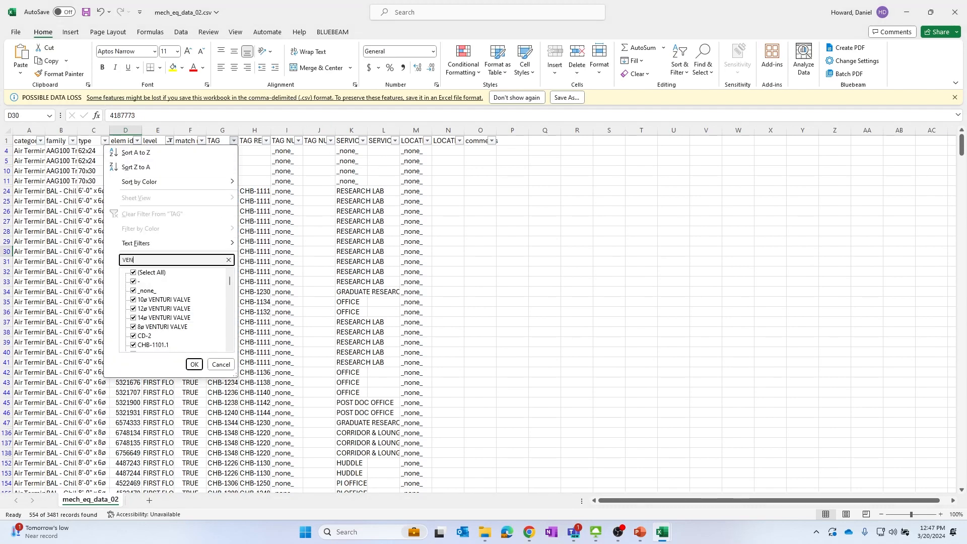
text(VENTURI)
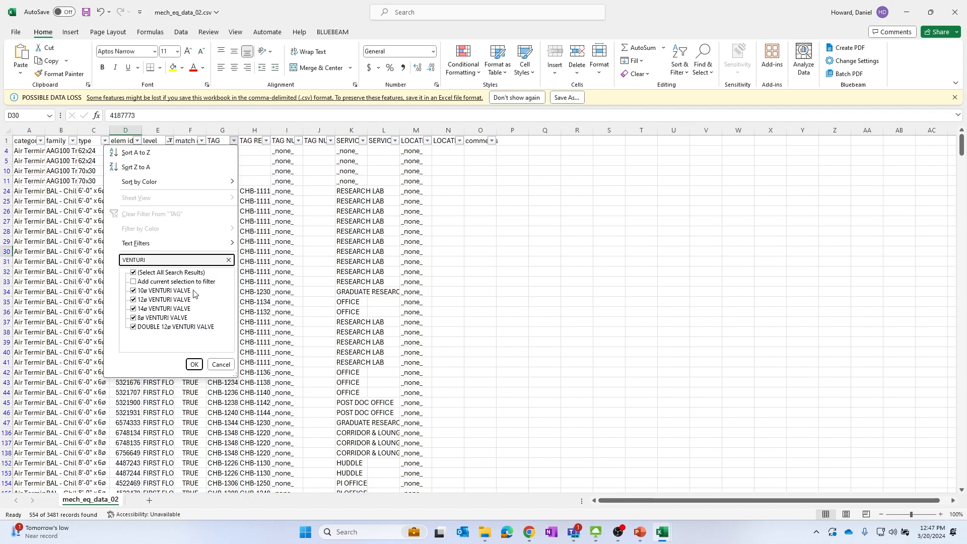
click(194, 364)
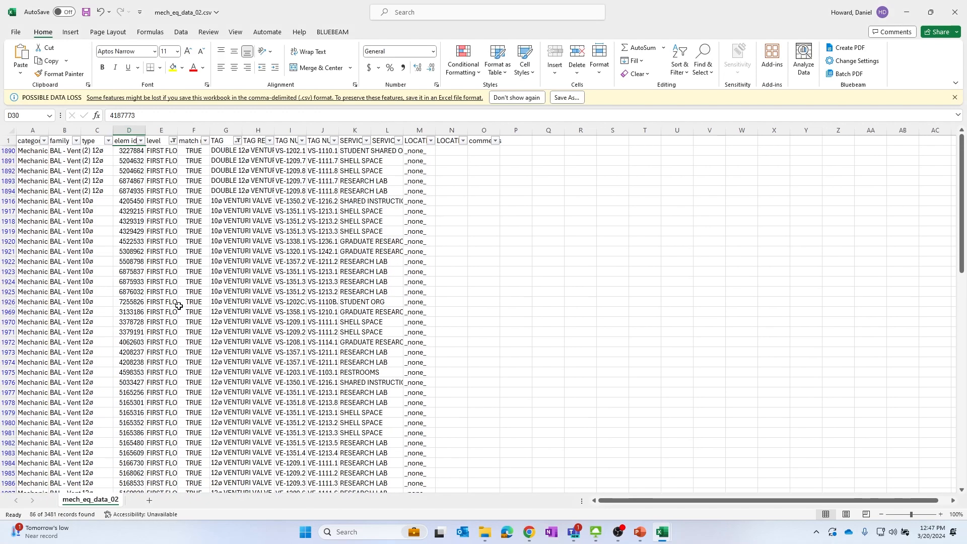
click(258, 221)
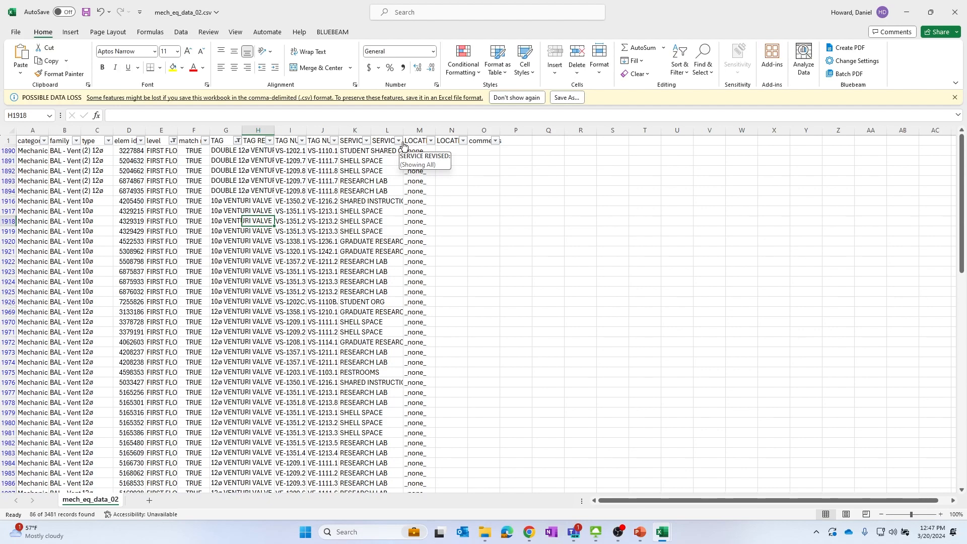
click(273, 129)
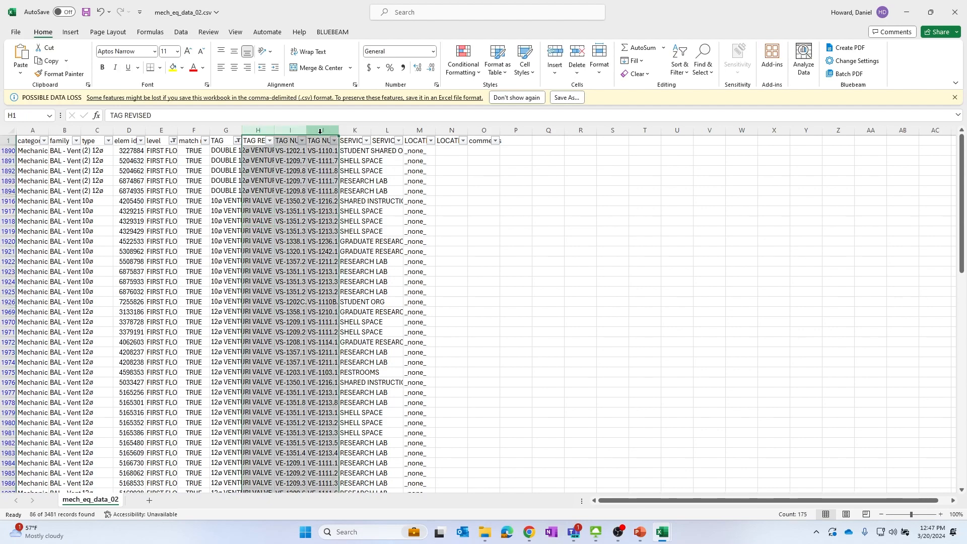
key(shift+Right)
key(shift+Right)
click(197, 181)
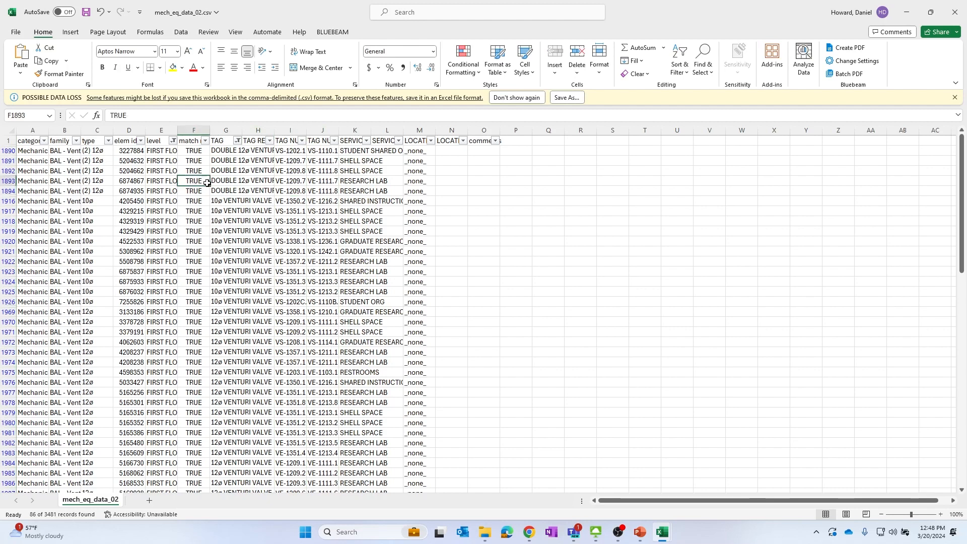
click(176, 131)
key(shift+Right)
key(shift+Right)
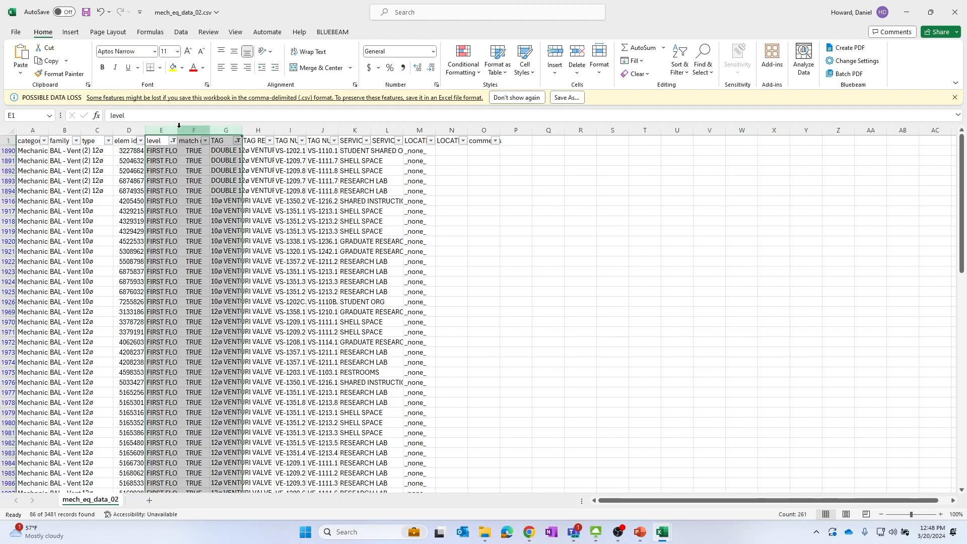
click(176, 130)
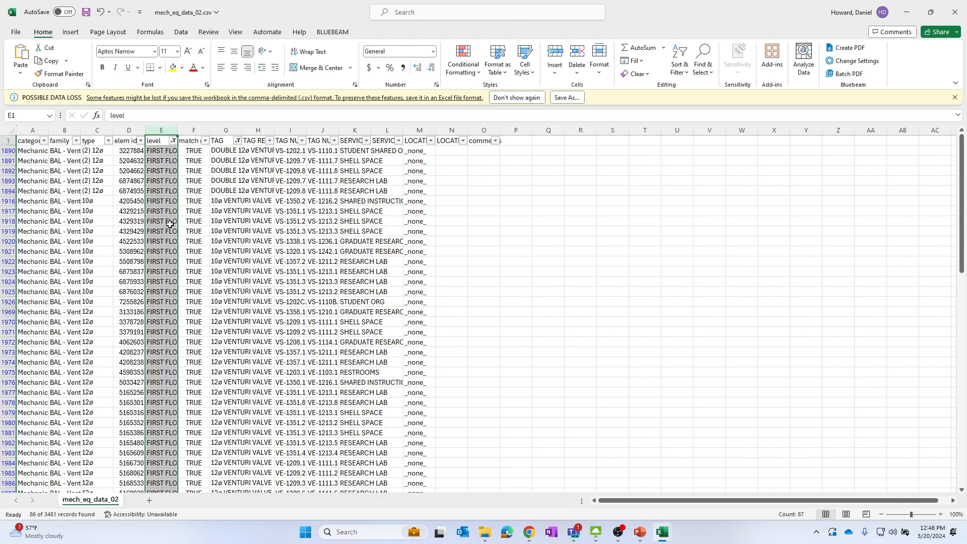
Sort the TAG column A to Z and widen it to show the full tag values
click(237, 140)
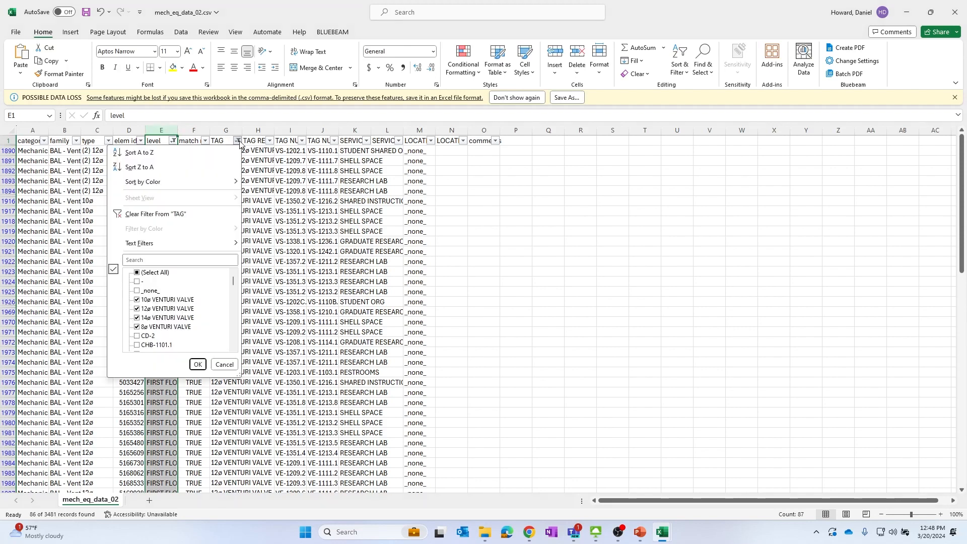
click(159, 154)
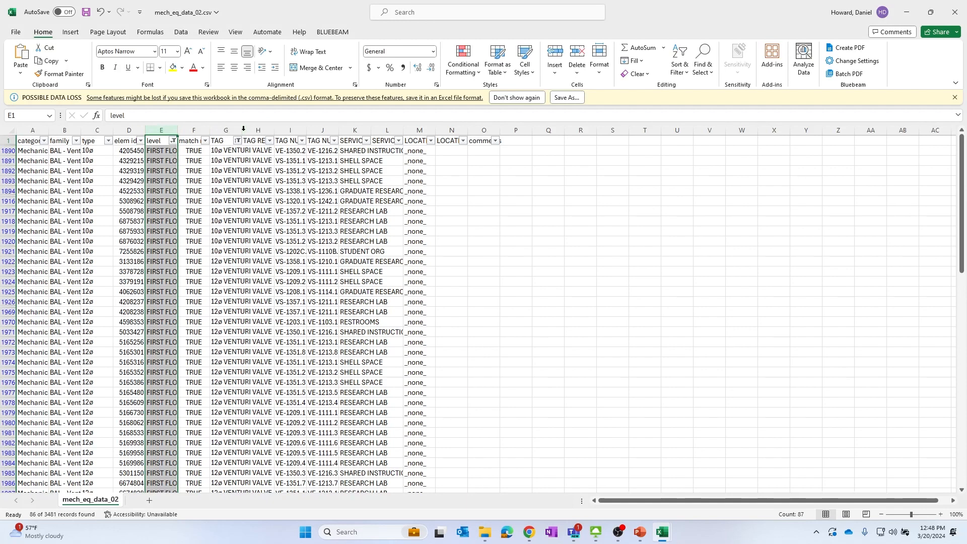
mouse_move(237, 130)
mouse_down()
mouse_move(277, 140)
mouse_move(252, 131)
mouse_up()
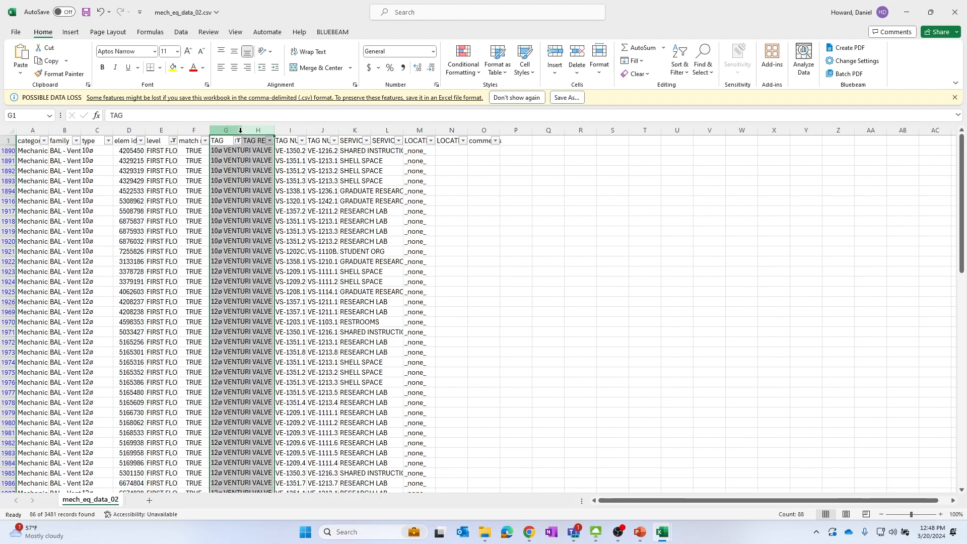
click(613, 241)
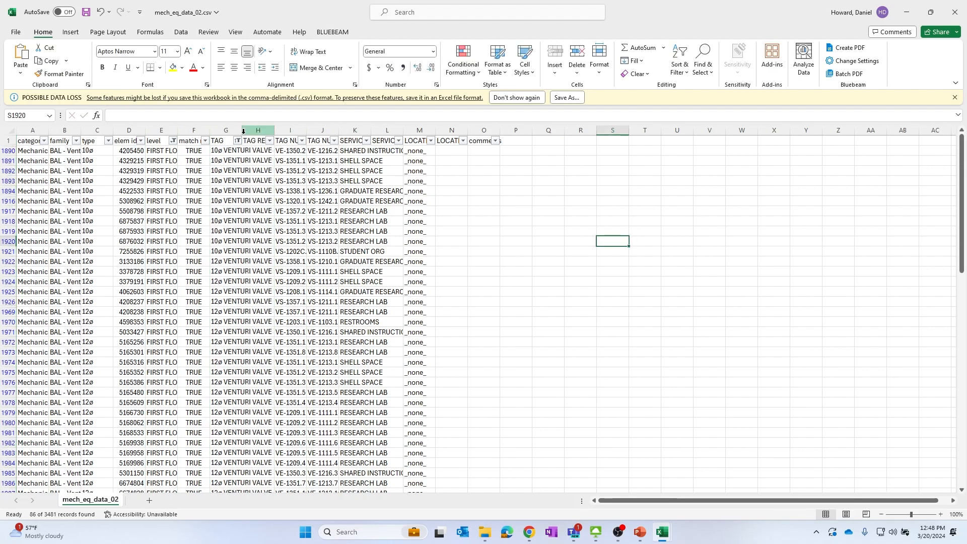
drag(241, 131, 412, 132)
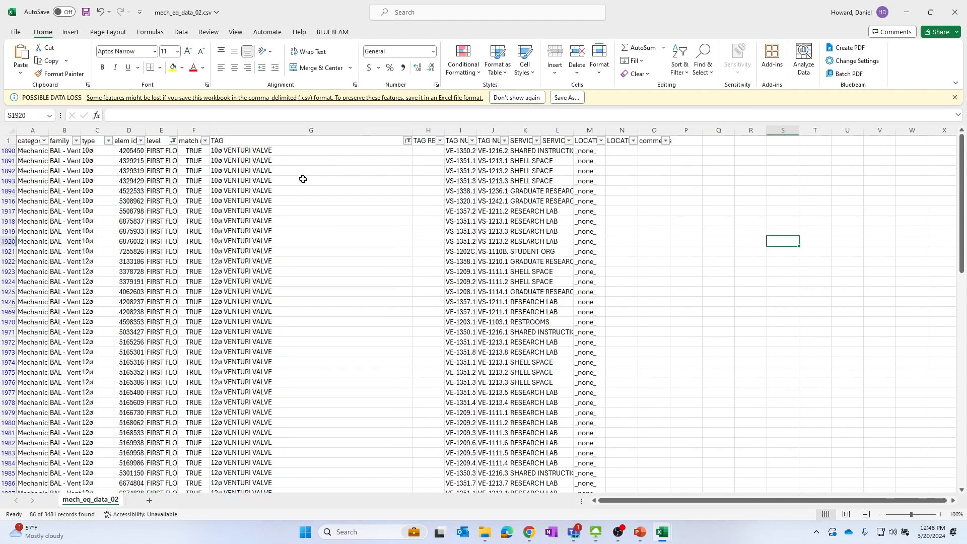
Inspect the sorted venturi valve rows and their tag numbers
click(278, 212)
scroll(278, 212, down, 9)
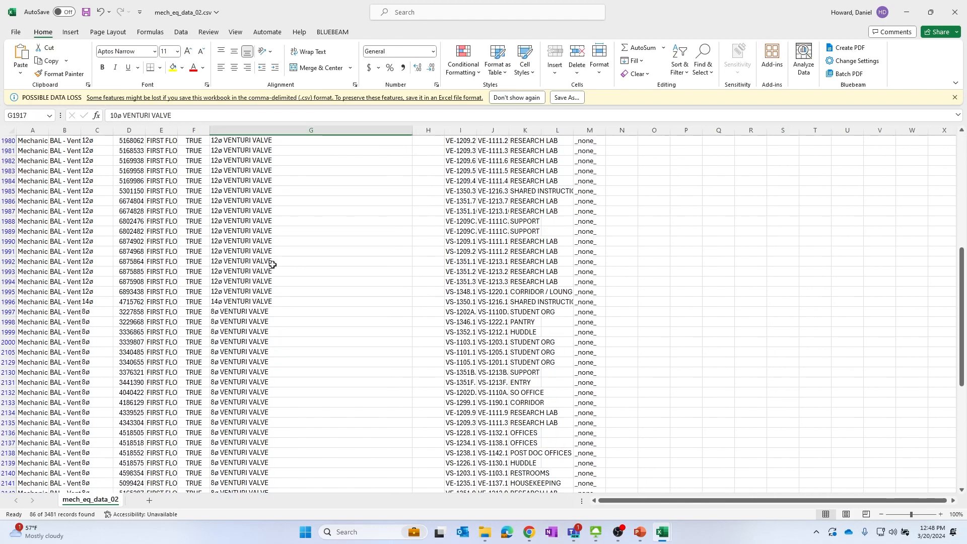
scroll(228, 220, up, 9)
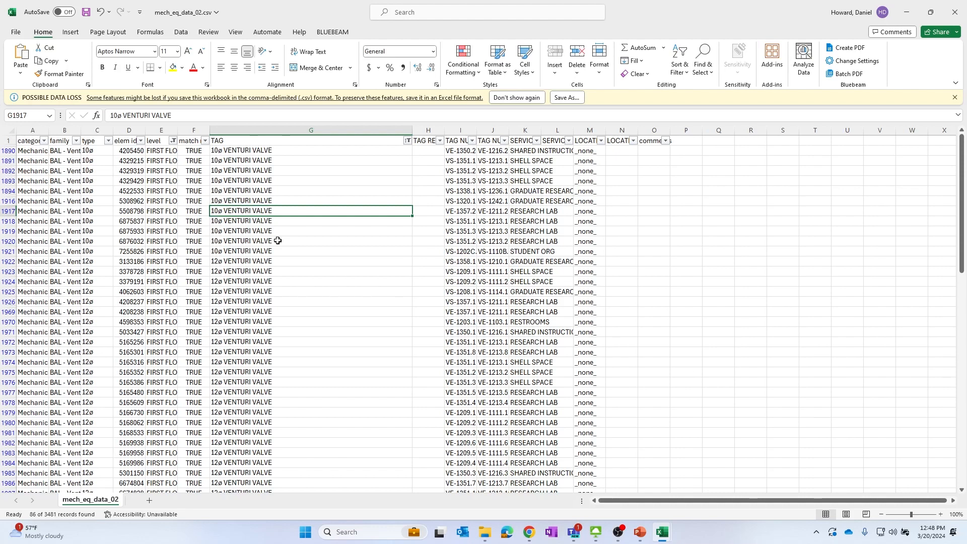
click(247, 192)
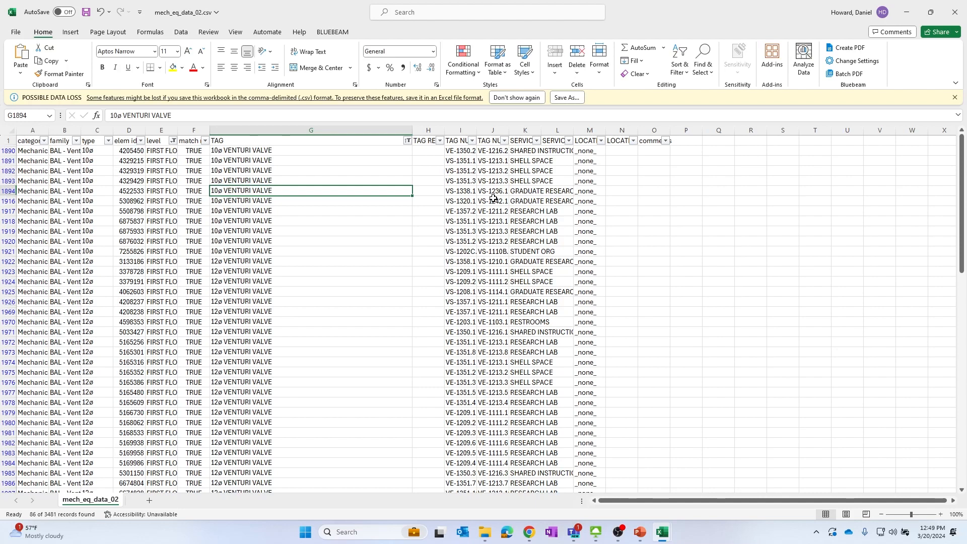
click(262, 270)
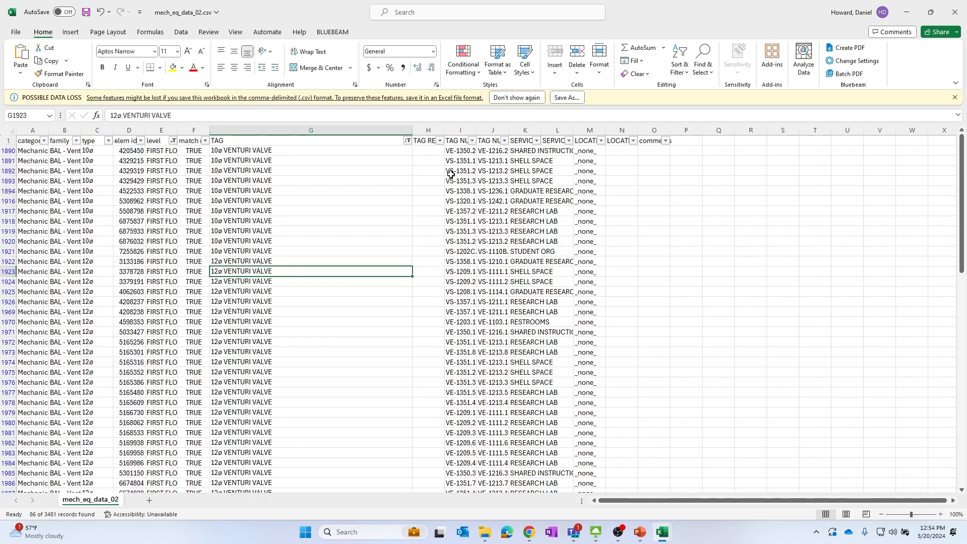
click(451, 175)
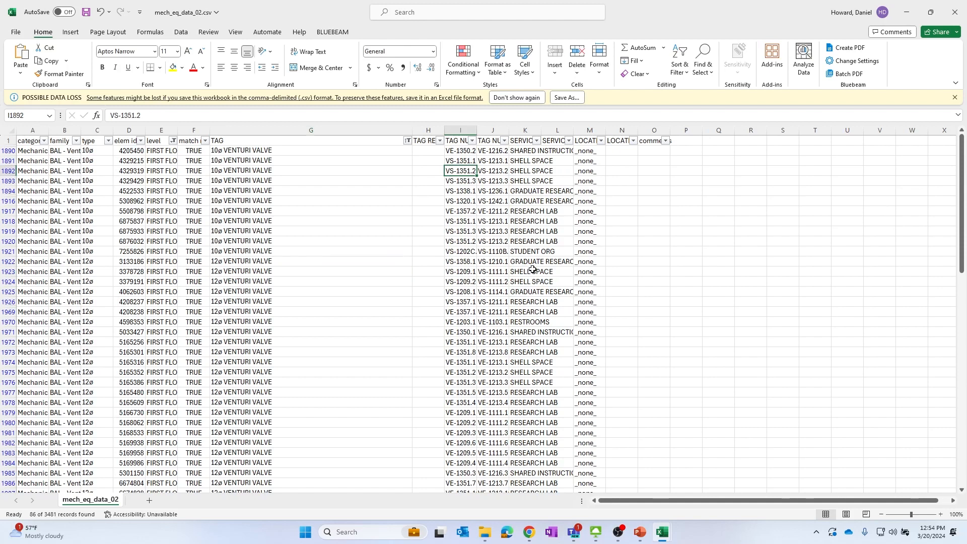
Undo the column widening, sort and filters on the CSV data
key(ctrl+z)
key(ctrl+z)
key(ctrl+z)
key(ctrl+z)
key(ctrl+z)
key(ctrl+z)
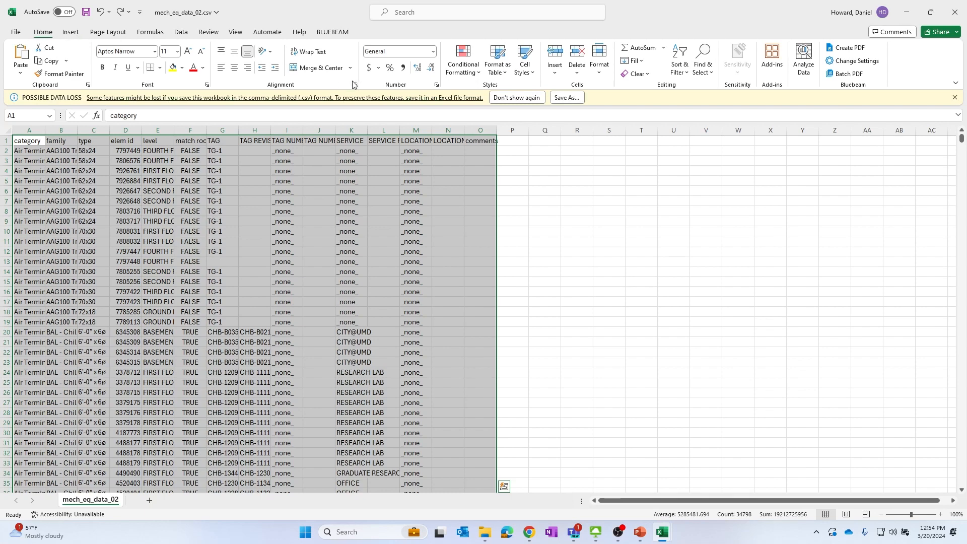
Format the whole CSV data range as a table with headers
click(505, 76)
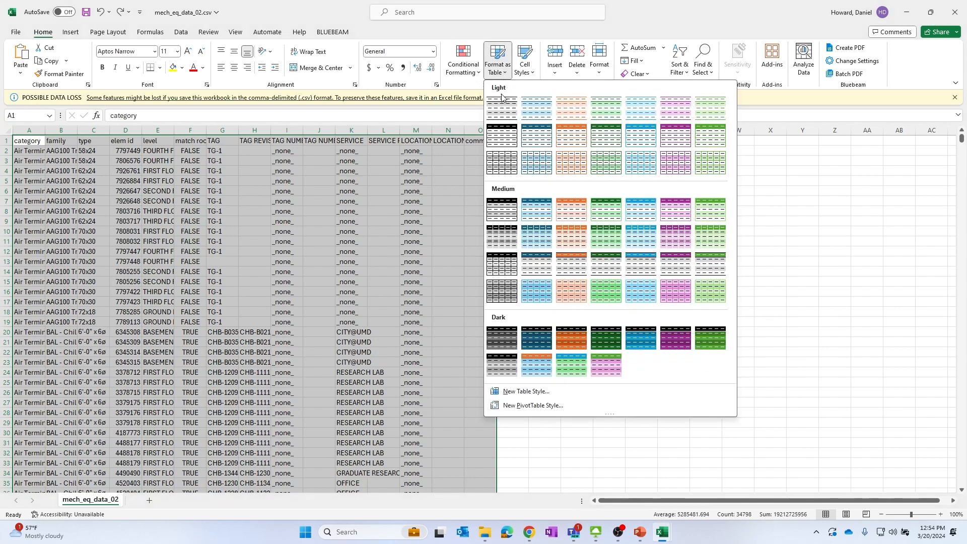
key(Escape)
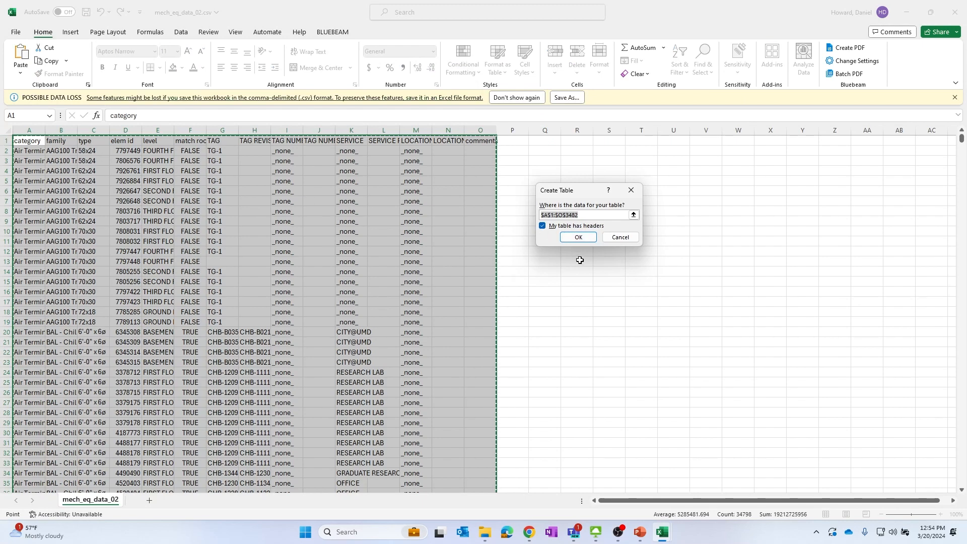
click(577, 238)
click(327, 204)
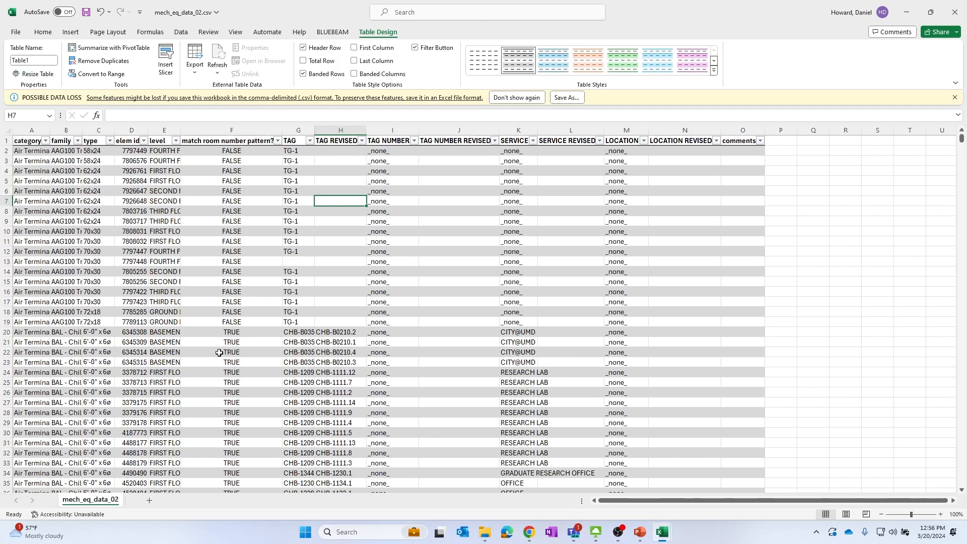
Switch to the Chapter 2 workbook window and maximize it
click(184, 352)
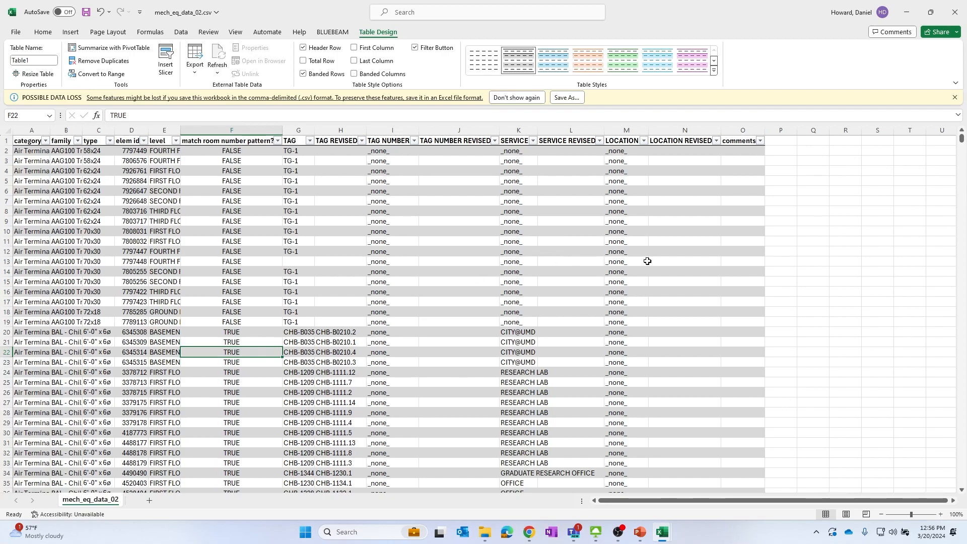
scroll(680, 272, down, 5)
scroll(668, 260, up, 5)
click(930, 14)
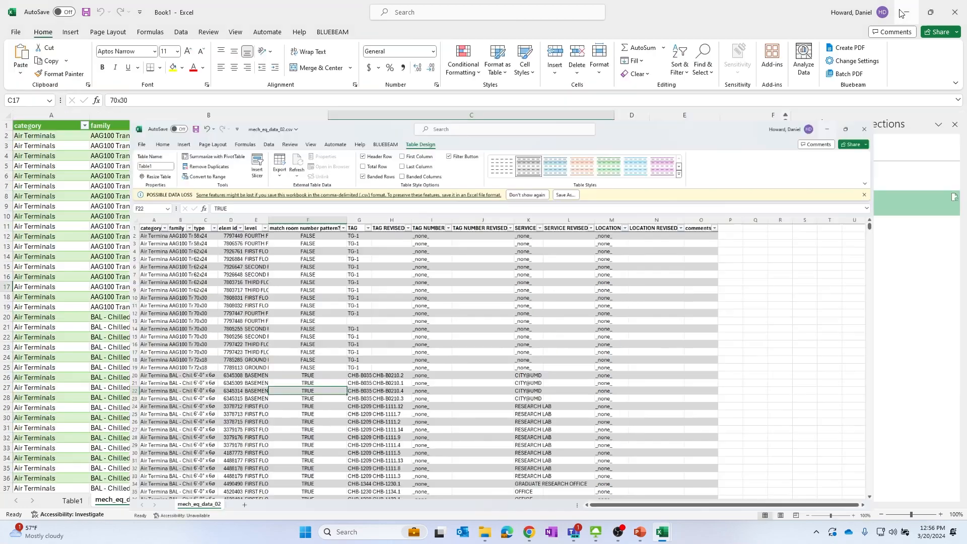
click(516, 291)
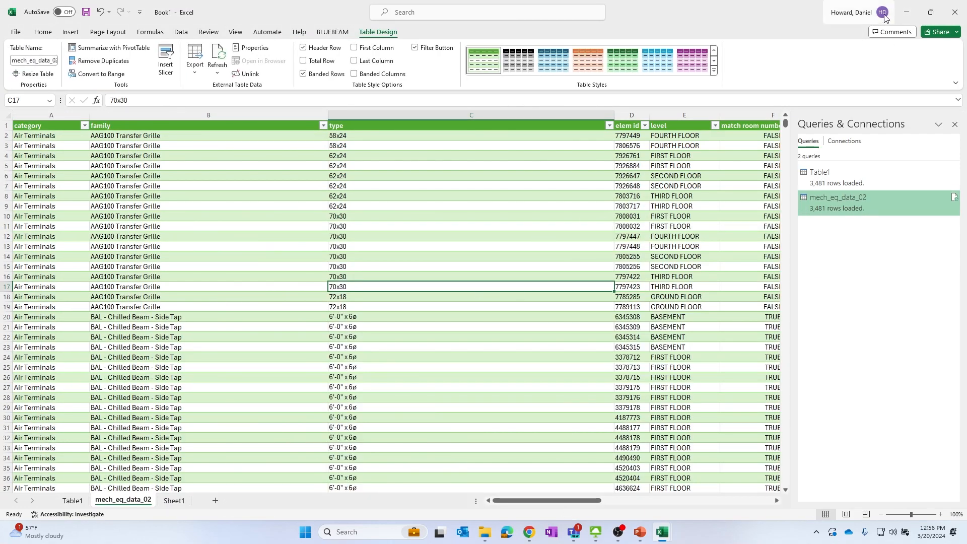
click(907, 13)
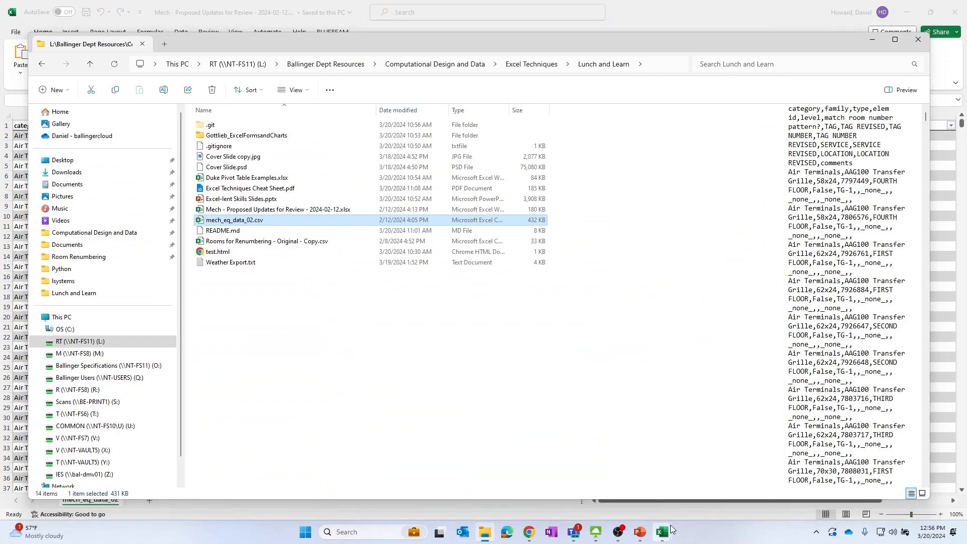
mouse_move(662, 532)
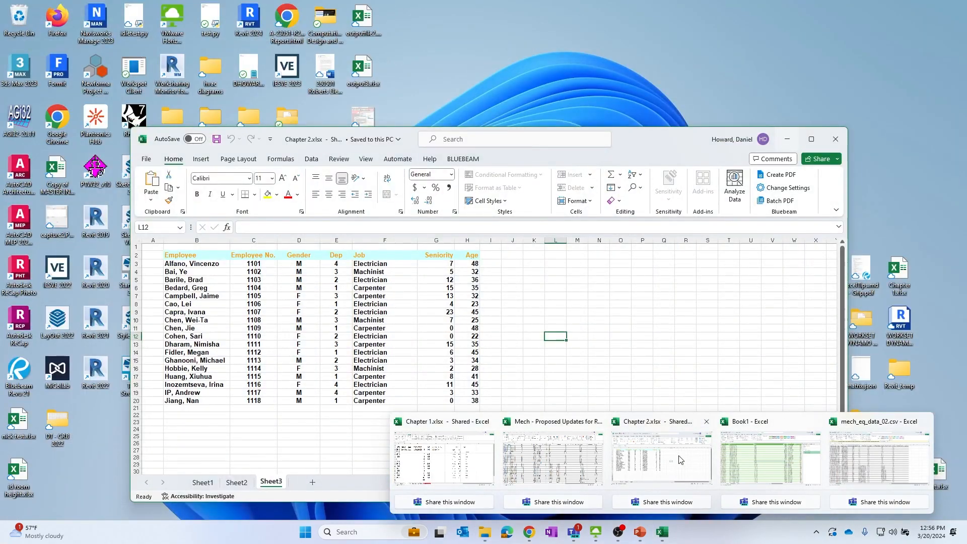
click(682, 461)
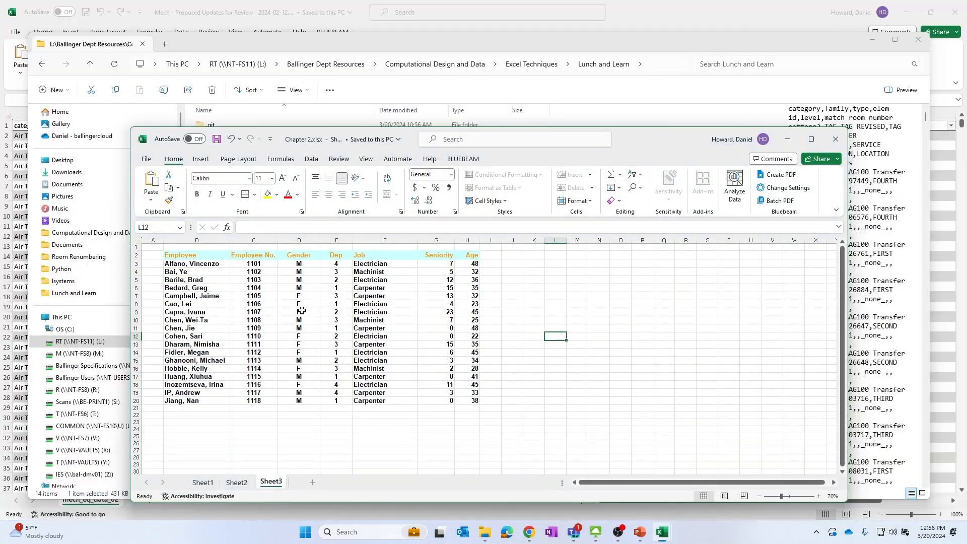
click(811, 140)
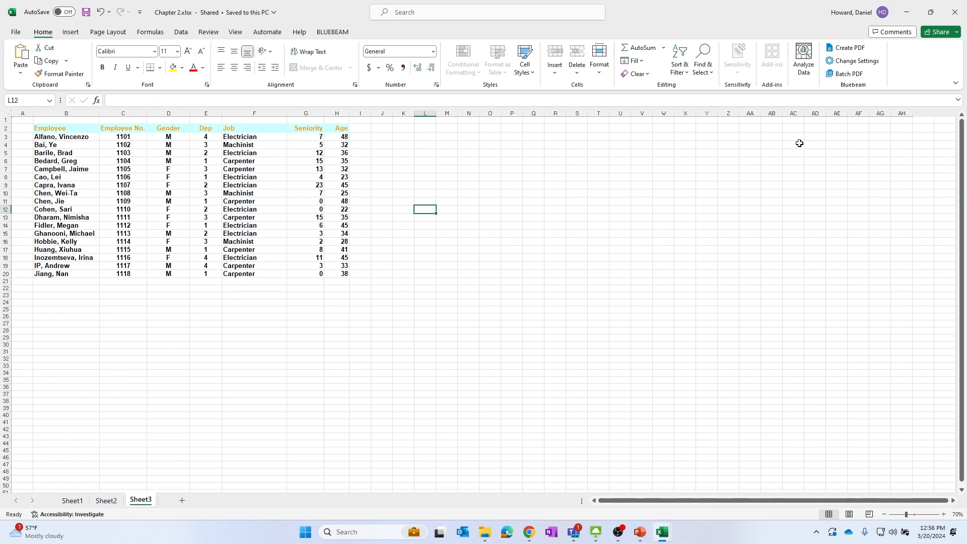
Copy the employee data on Sheet3, headers included
click(217, 171)
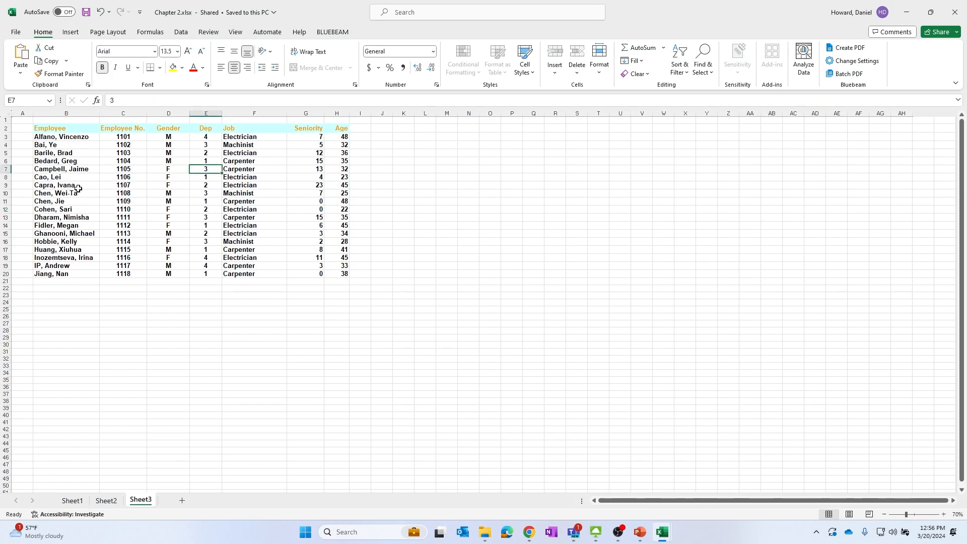
ctrl+scroll(78, 188, up, 4)
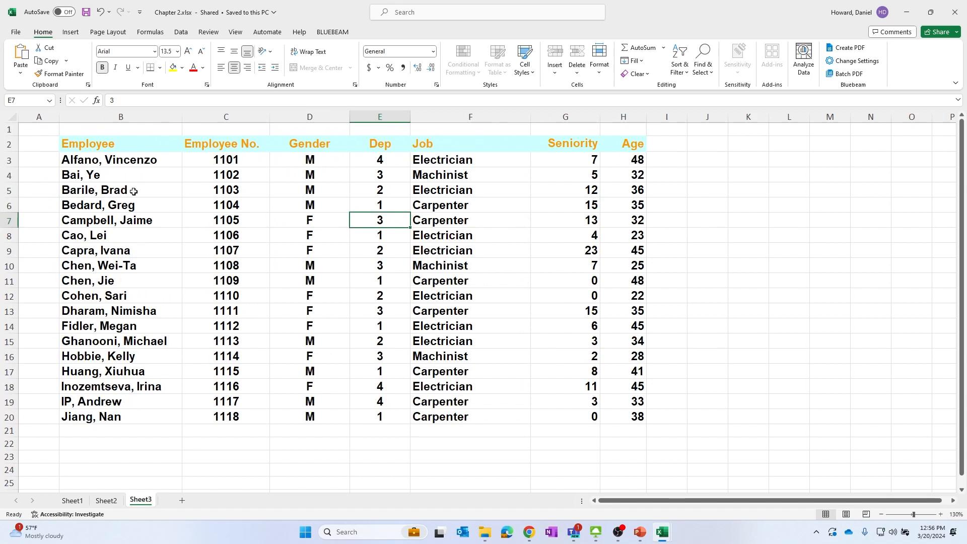
drag(78, 143, 645, 420)
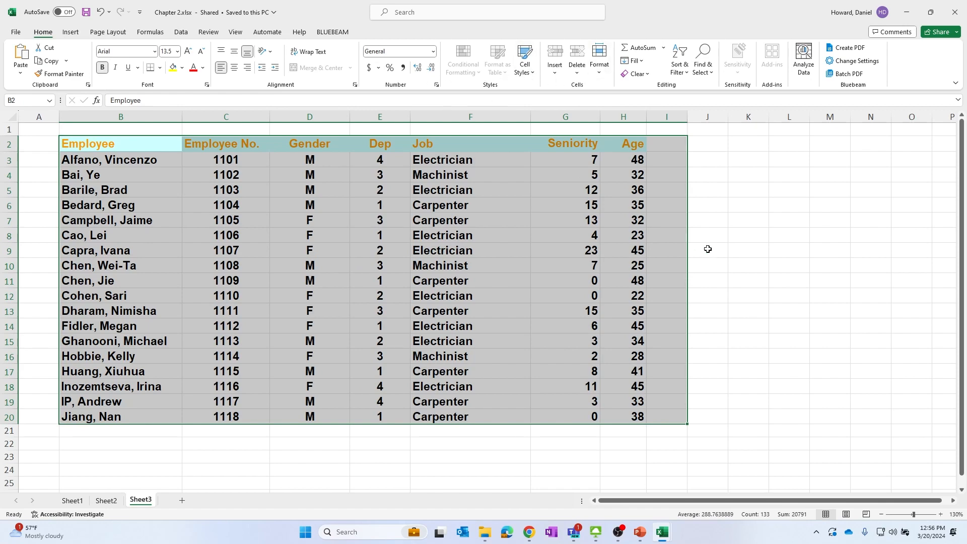
key(ctrl+c)
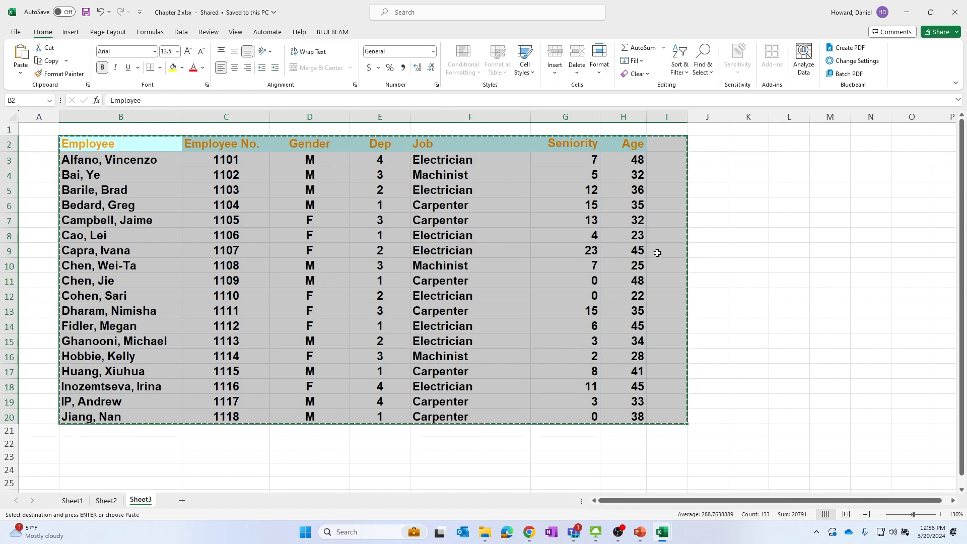
Create a new blank workbook and paste the employee data at cell B2
click(15, 33)
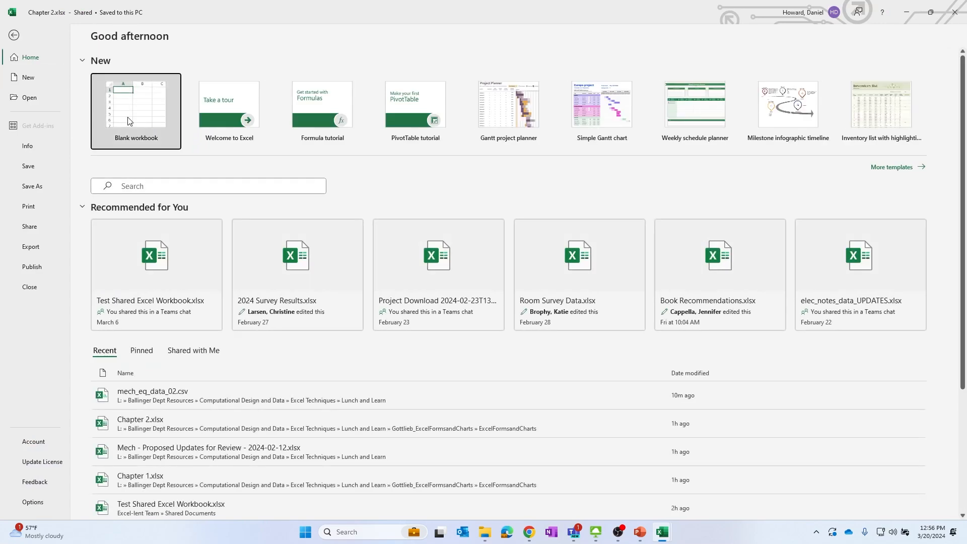
click(129, 121)
click(66, 137)
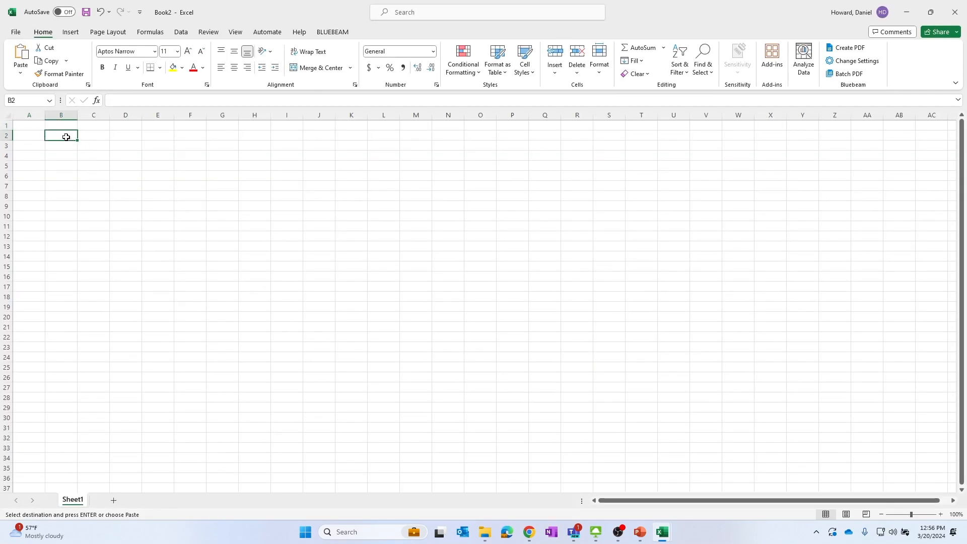
key(ctrl+v)
Format the pasted employee data as a table with headers
click(424, 195)
click(61, 149)
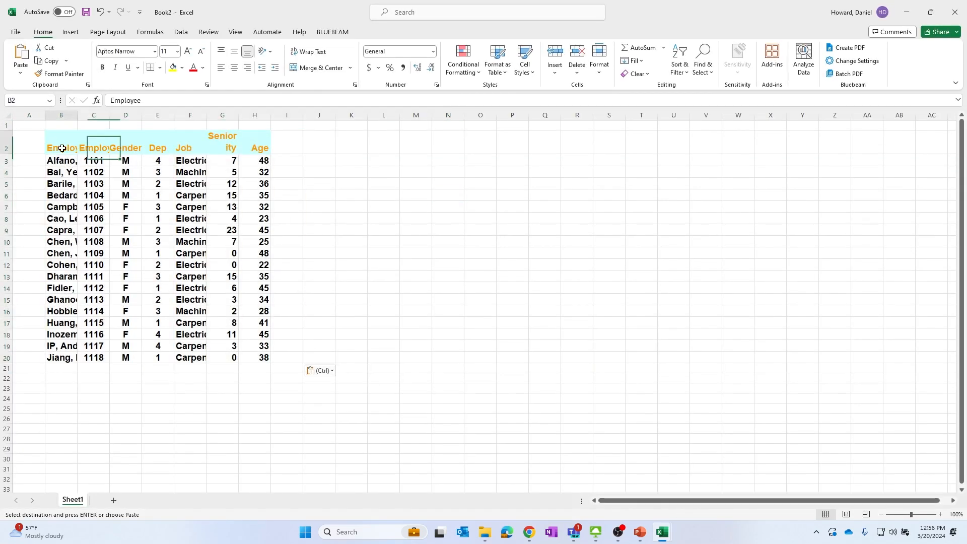
drag(62, 149, 252, 368)
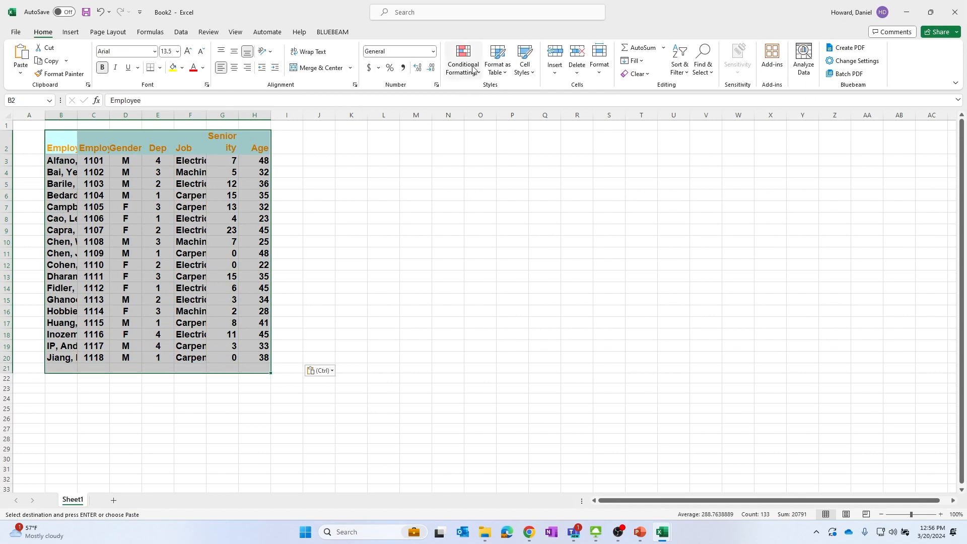
click(498, 59)
click(502, 135)
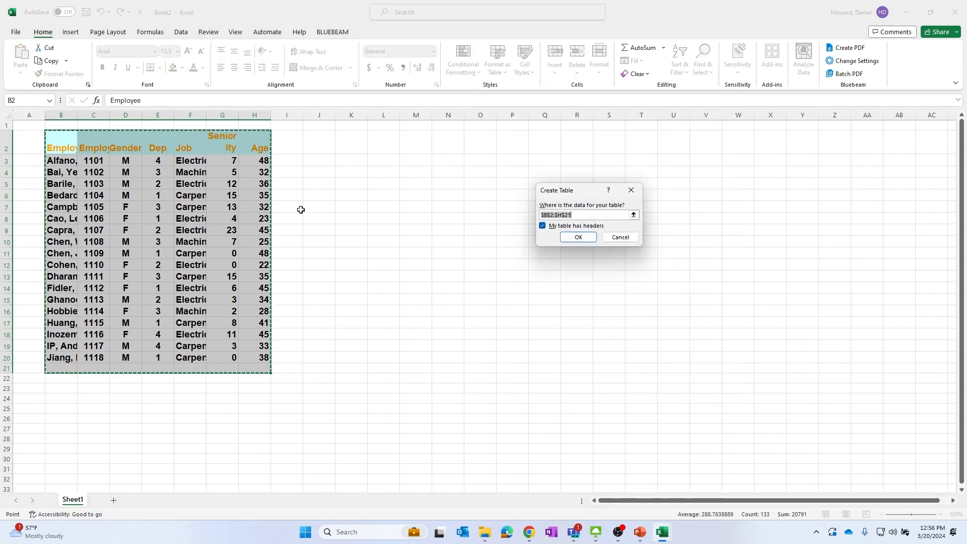
click(578, 238)
click(510, 231)
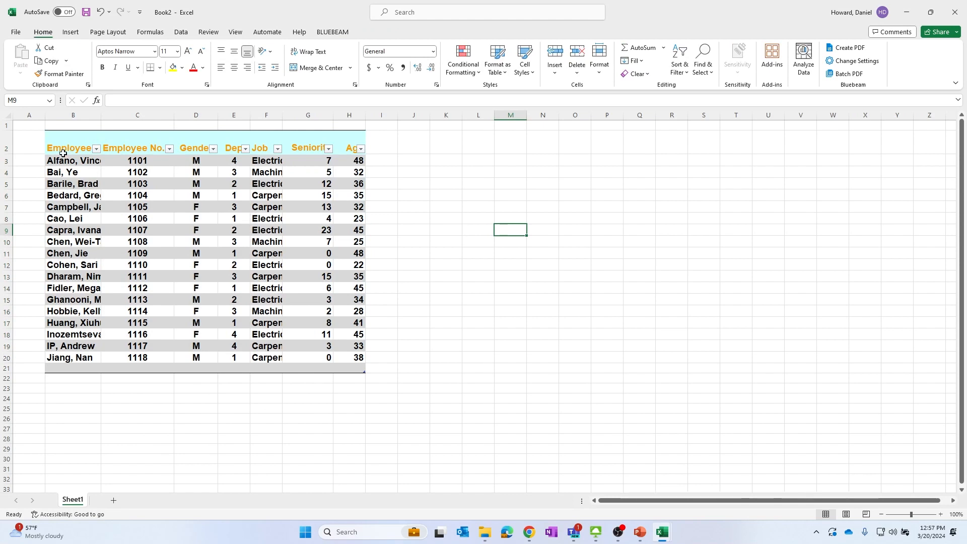
Widen the Seniority column of the new table
click(320, 145)
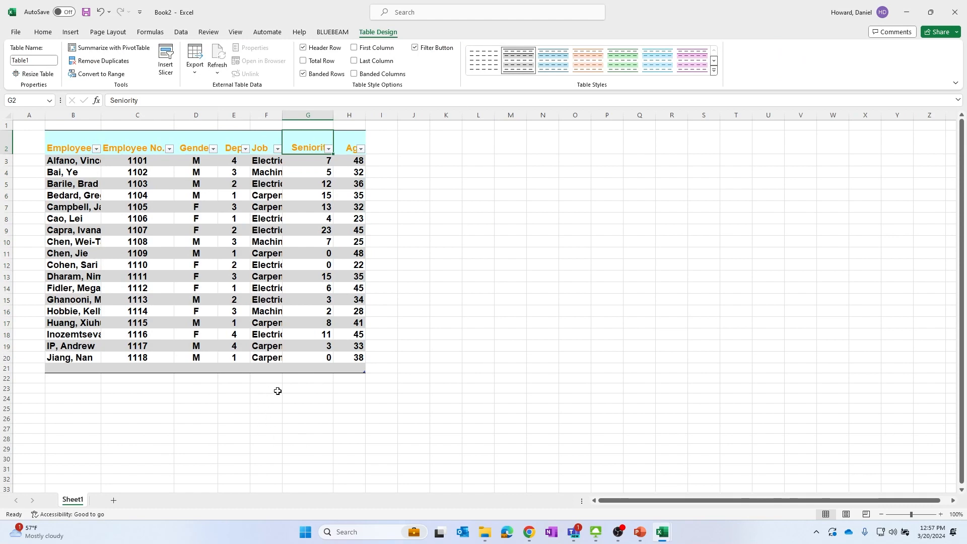
drag(334, 116, 358, 113)
click(165, 229)
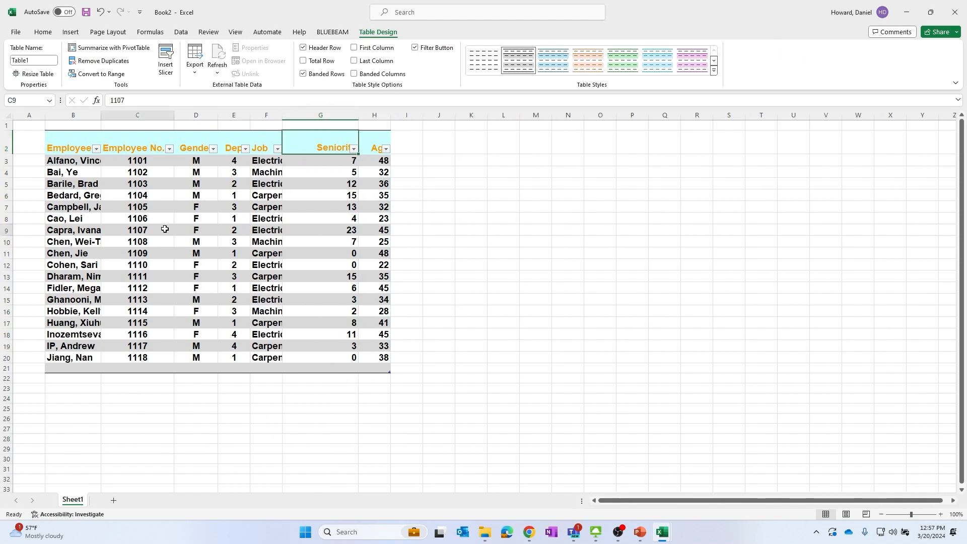
Try to enter employee_ as a name in the Name Box
click(23, 101)
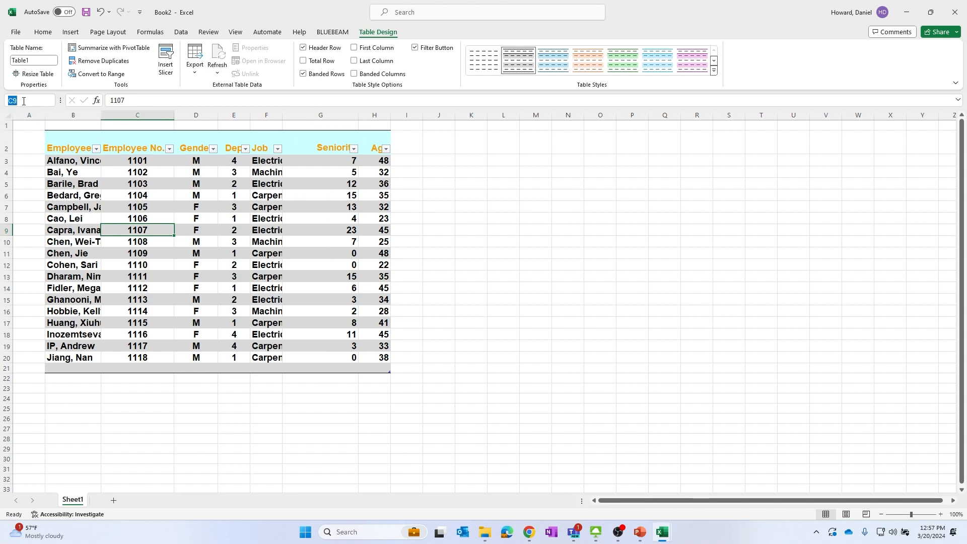
key(Caps_Lock)
text(employee)
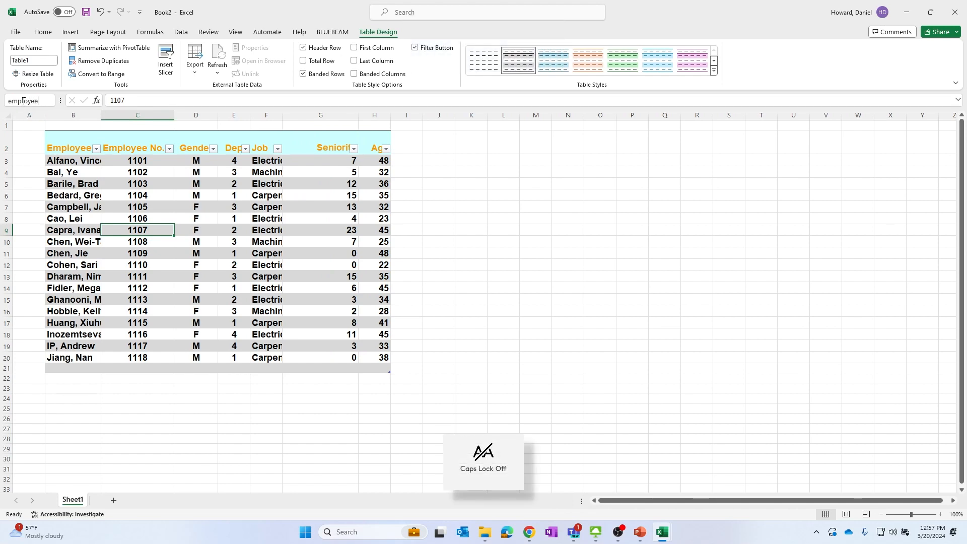
text(_)
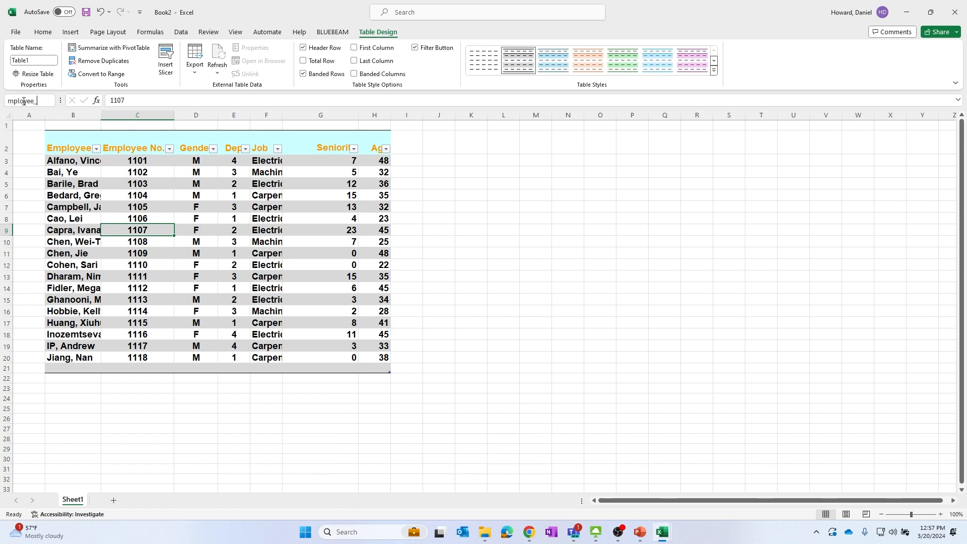
key(Return)
click(424, 262)
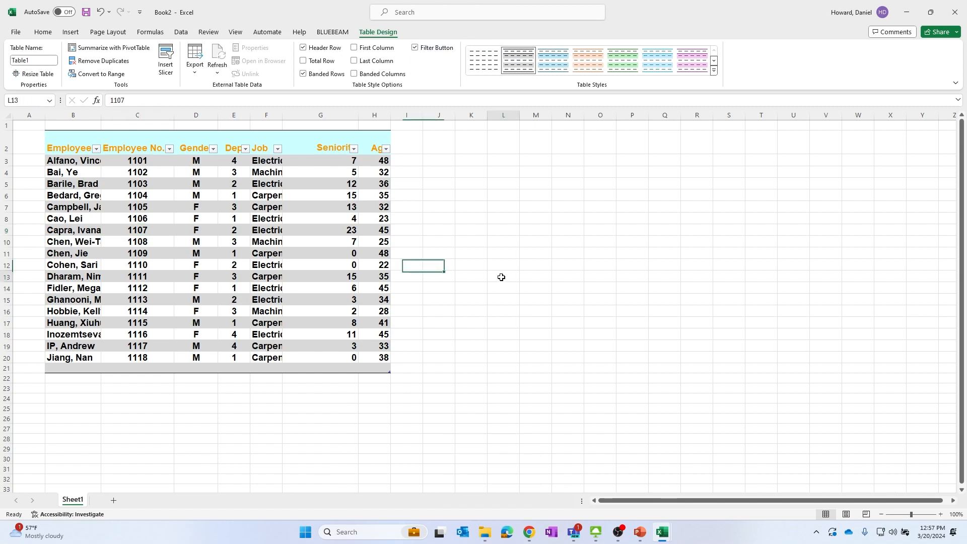
Rename the table as Employees
click(132, 253)
click(97, 136)
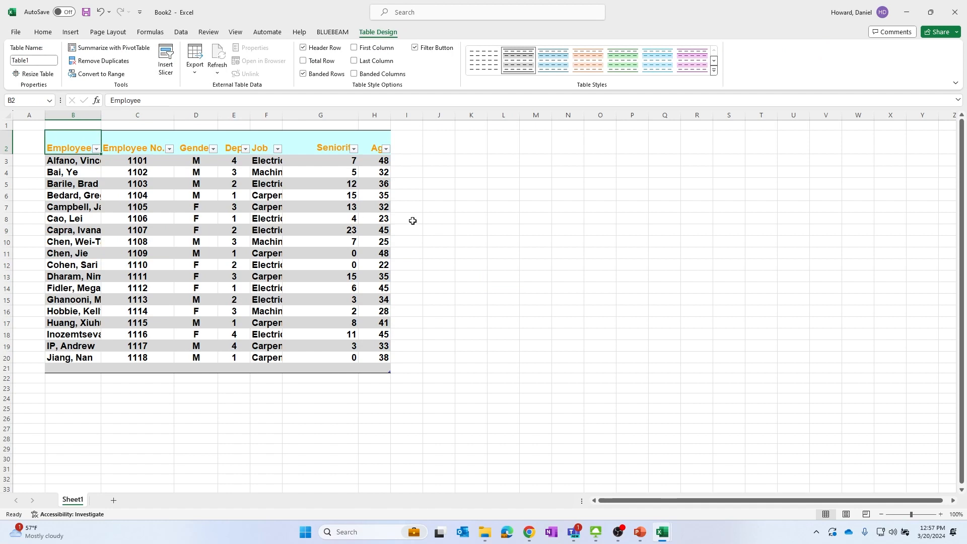
click(499, 251)
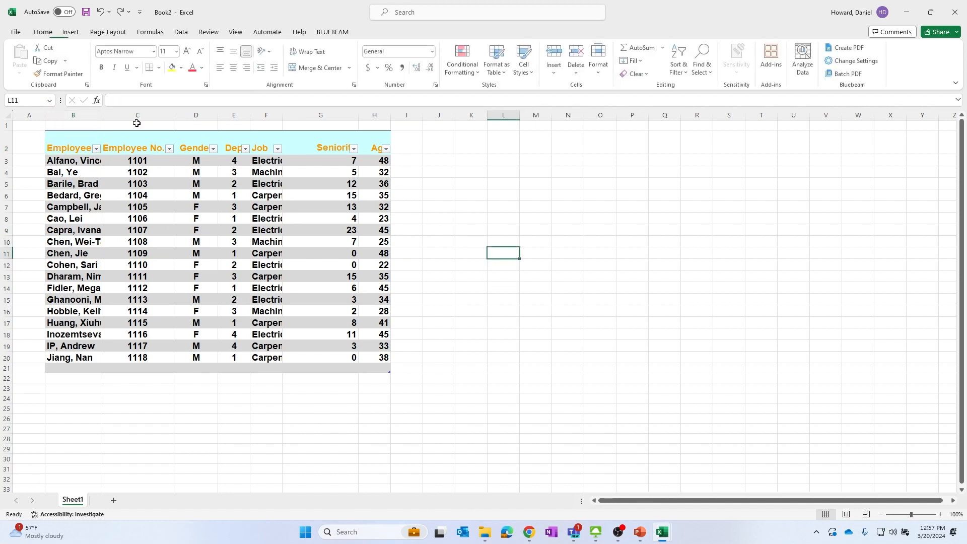
click(143, 197)
click(138, 184)
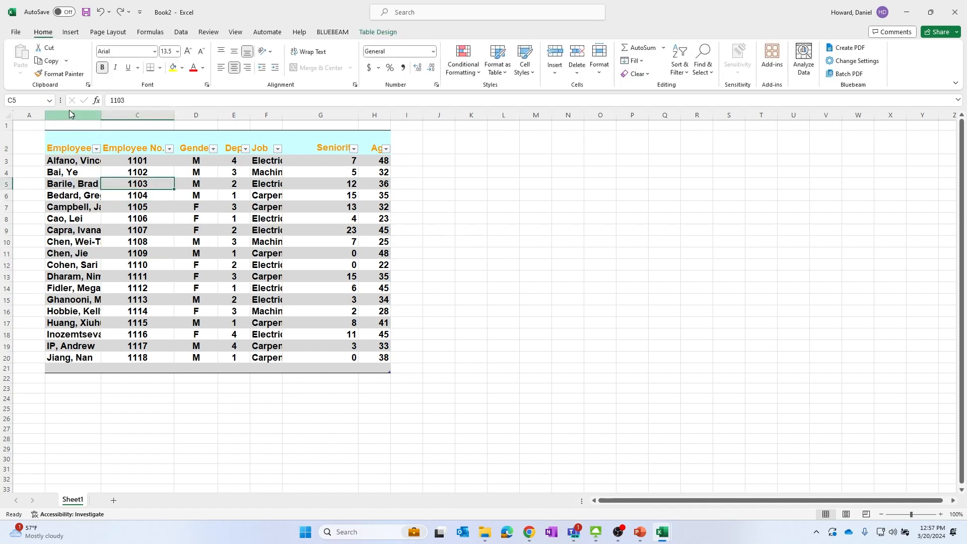
click(376, 34)
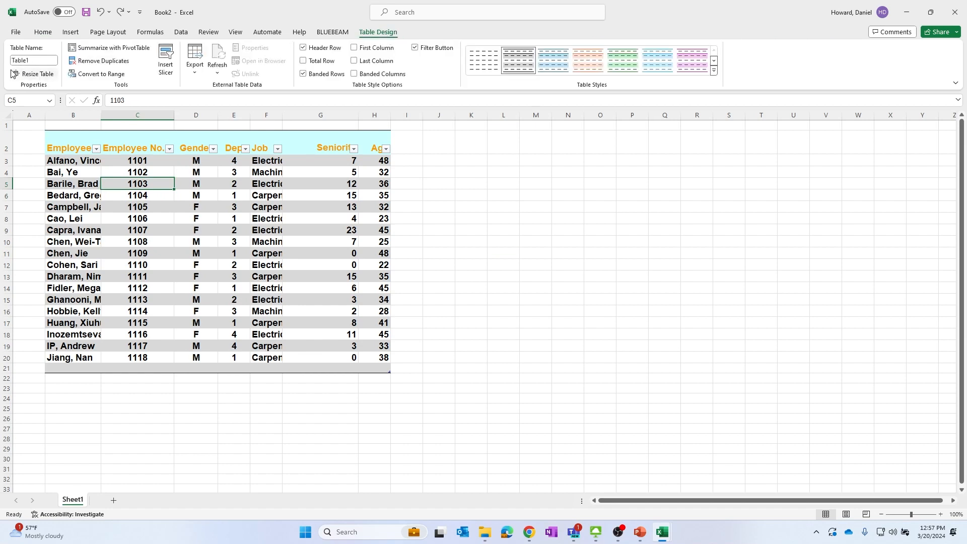
click(38, 60)
text(Employees)
key(Return)
In cell Q14, total the Seniority column with the structured reference formula =SUM(Employees[Seniority])
click(426, 205)
click(666, 294)
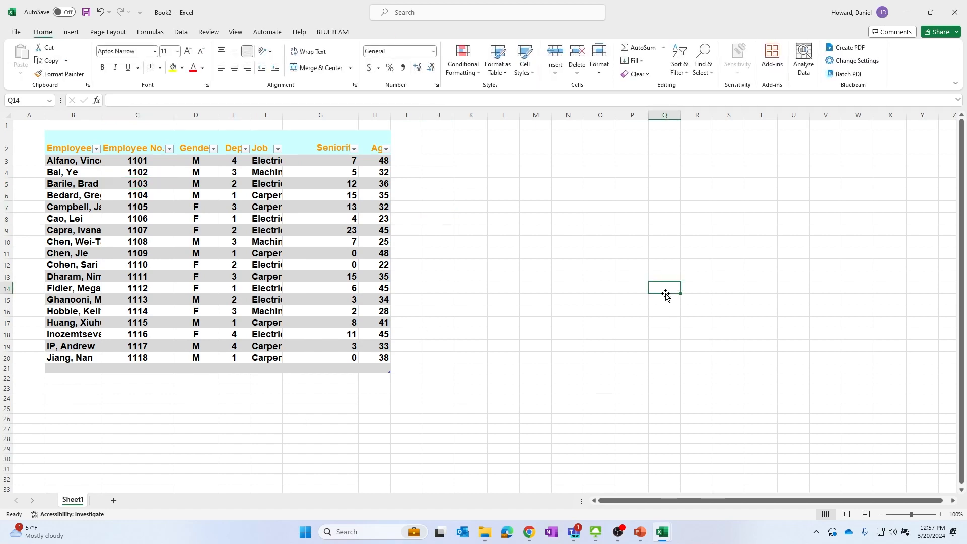
text(=)
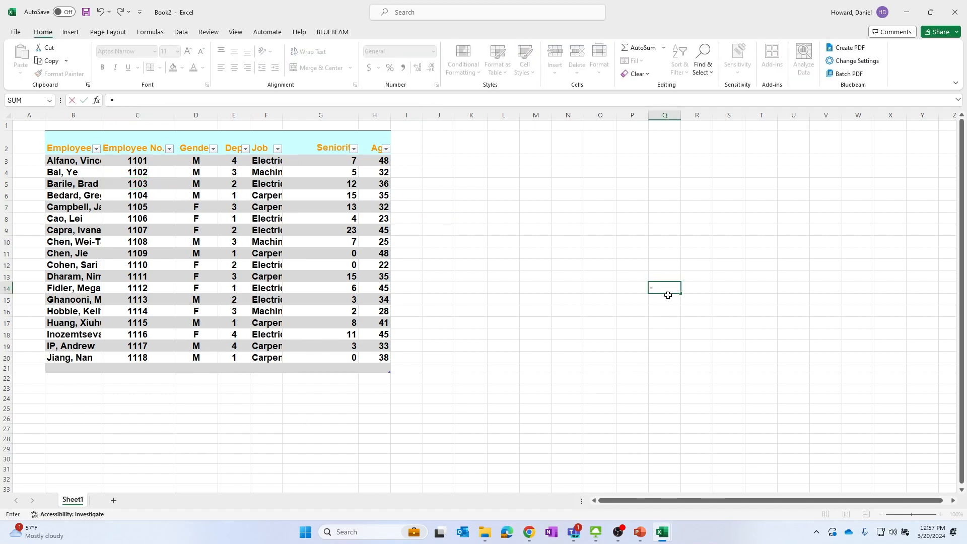
text(um)
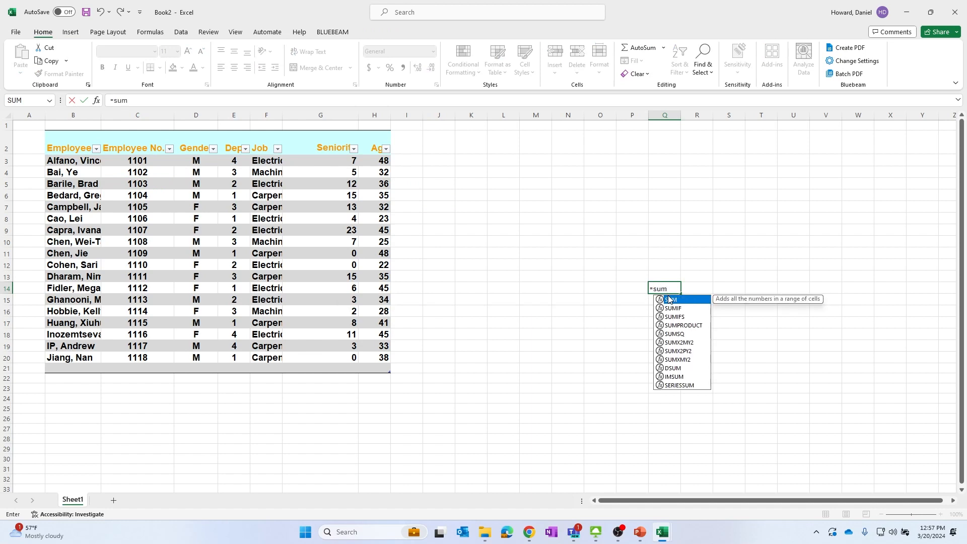
text((e)
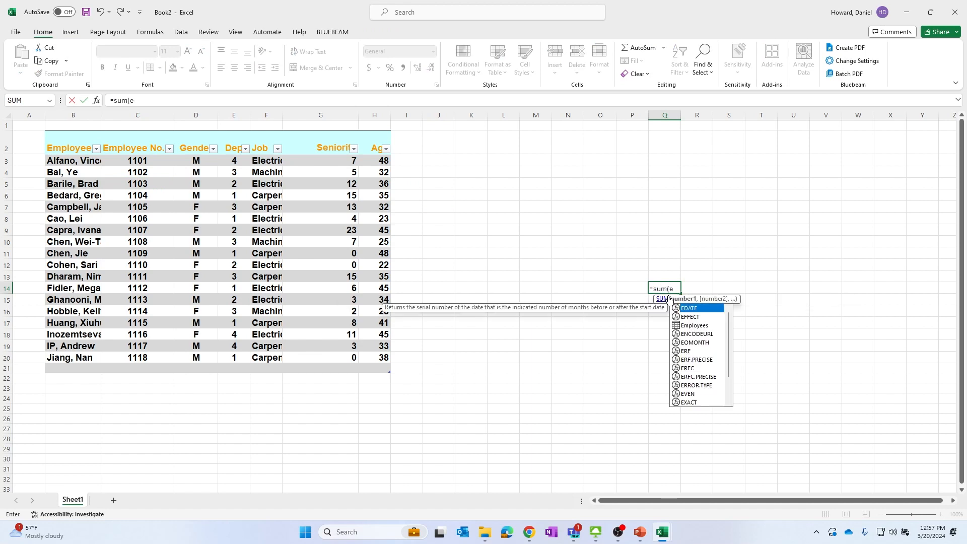
key(Down)
key(Down)
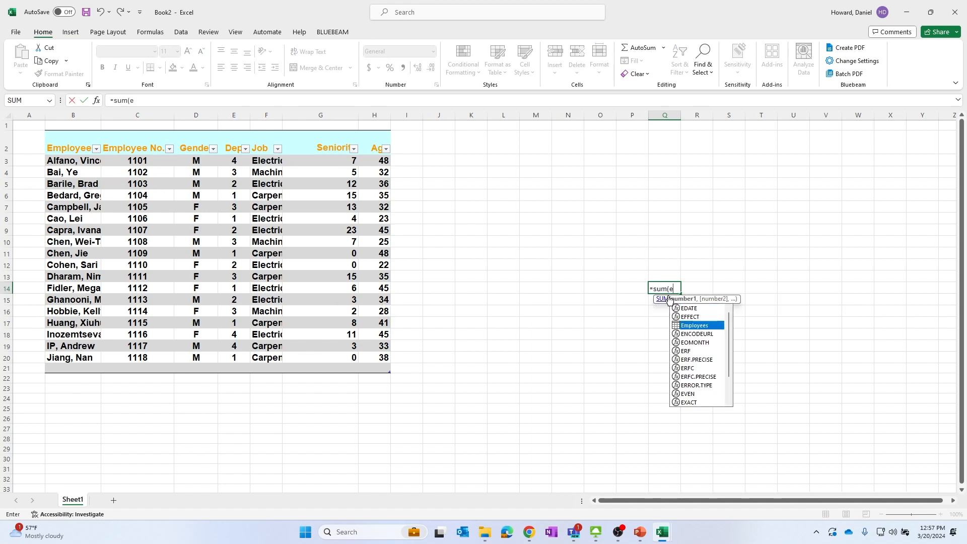
key(Tab)
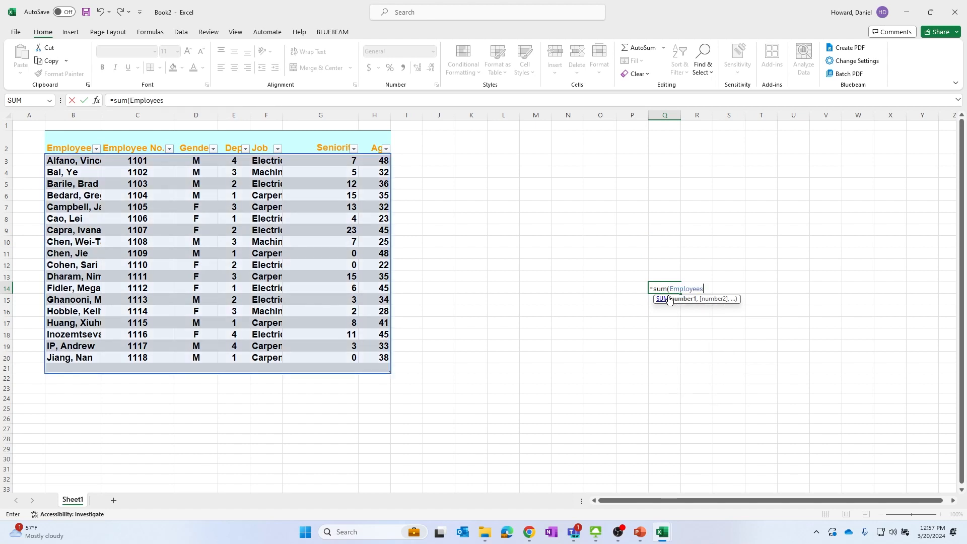
text([)
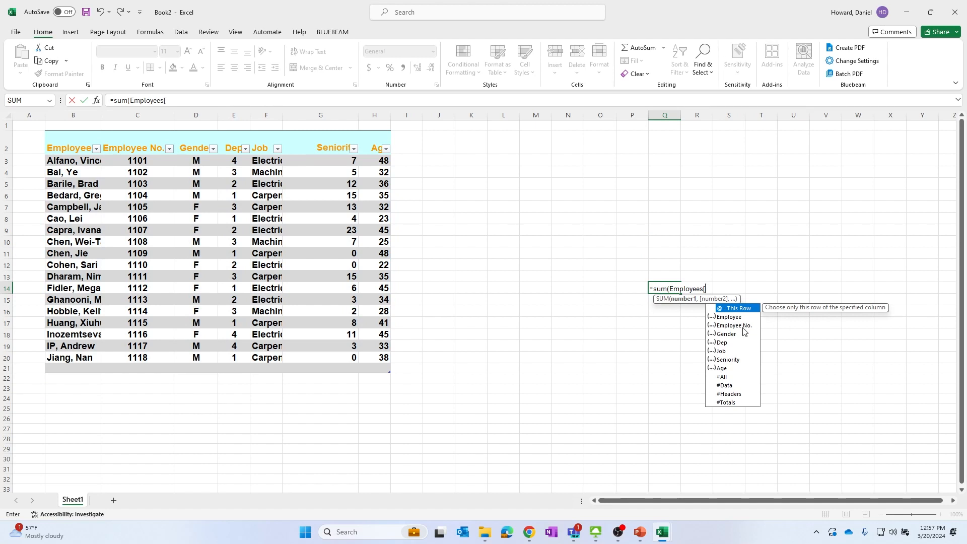
click(730, 361)
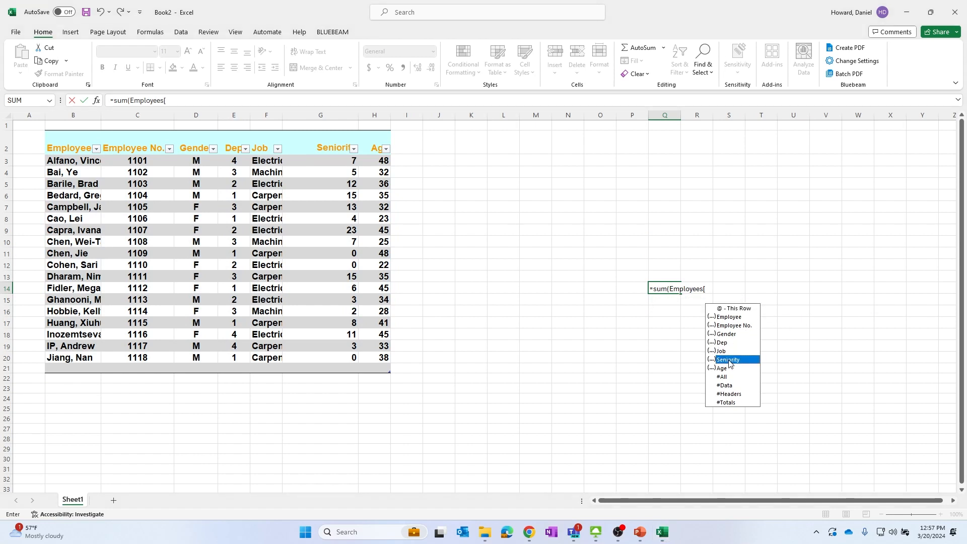
double_click(729, 359)
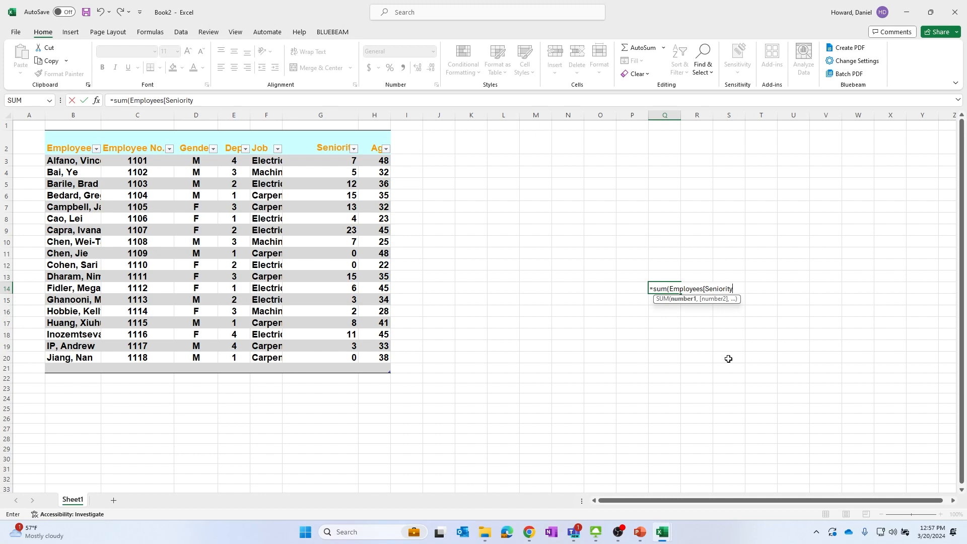
text(]))
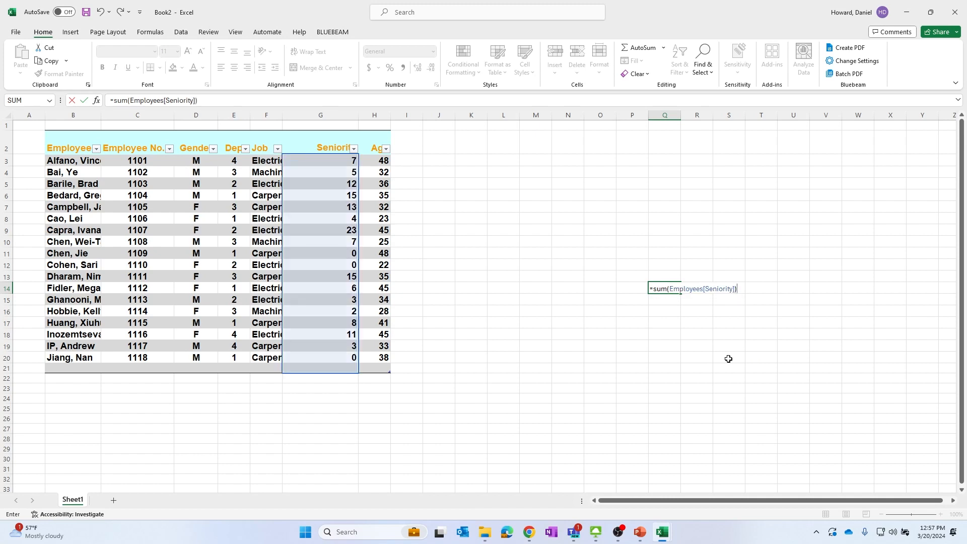
key(Return)
click(668, 289)
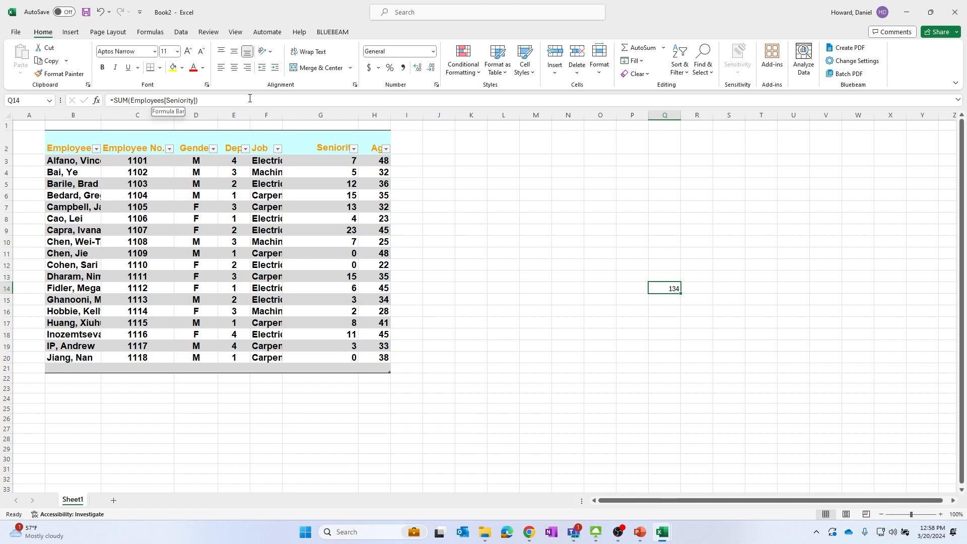
click(727, 302)
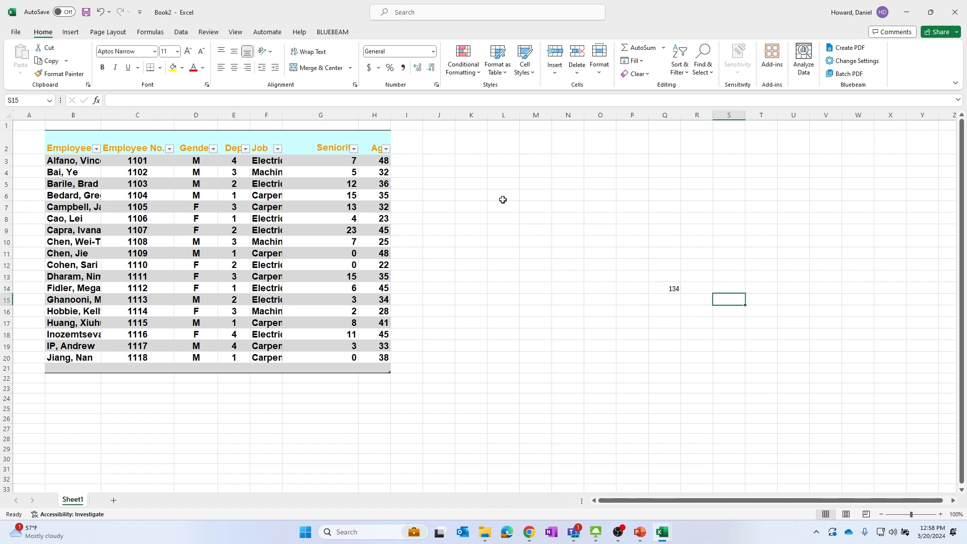